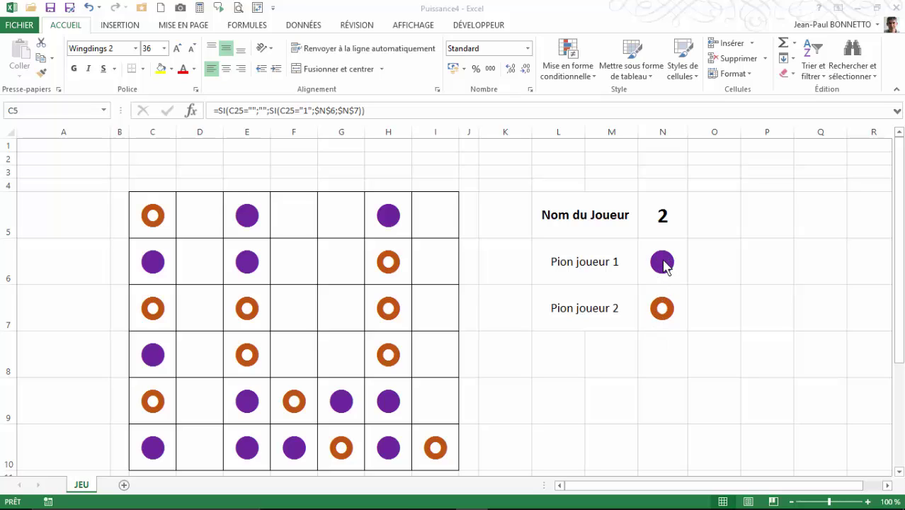
Examine the contents of cells C31, C30 and C29 under Colonne 1 in the calculation table below the game board.
left_click(406, 509)
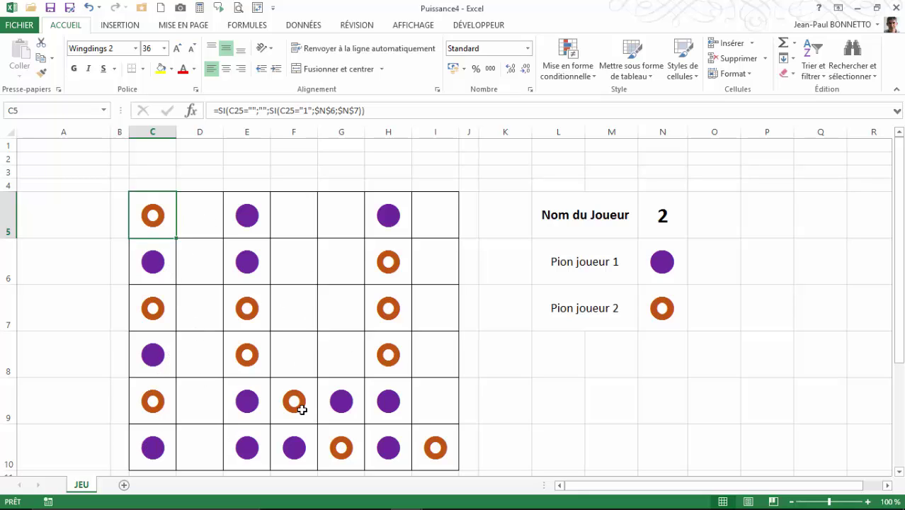
scroll(302, 410, "down", 9)
scroll(304, 407, "up", 3)
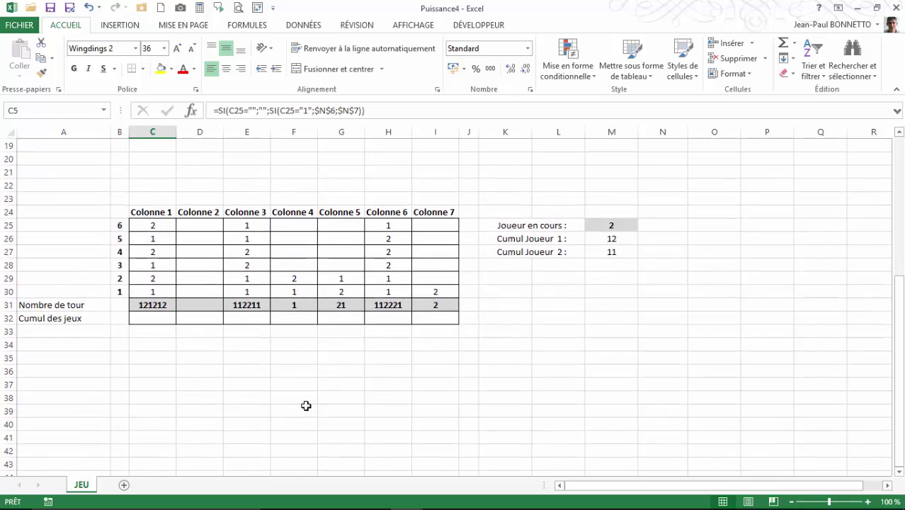
scroll(404, 305, "up", 2)
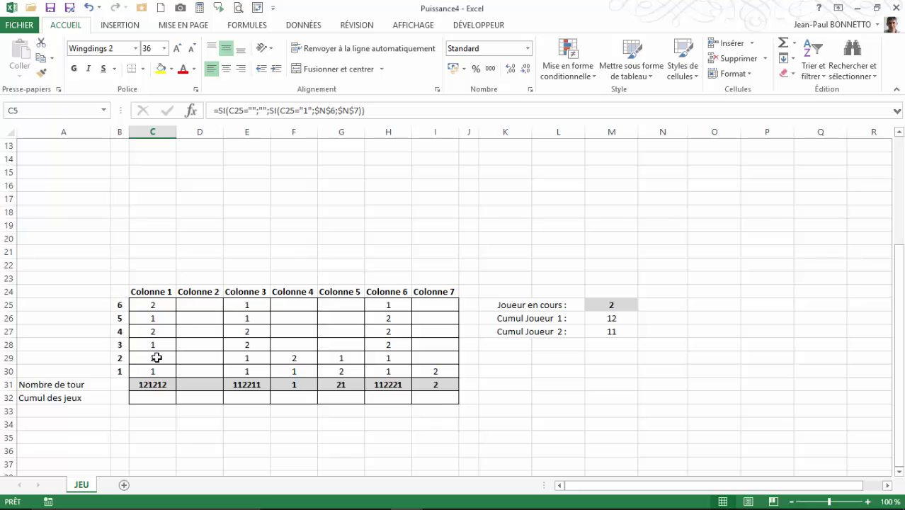
left_click(152, 385)
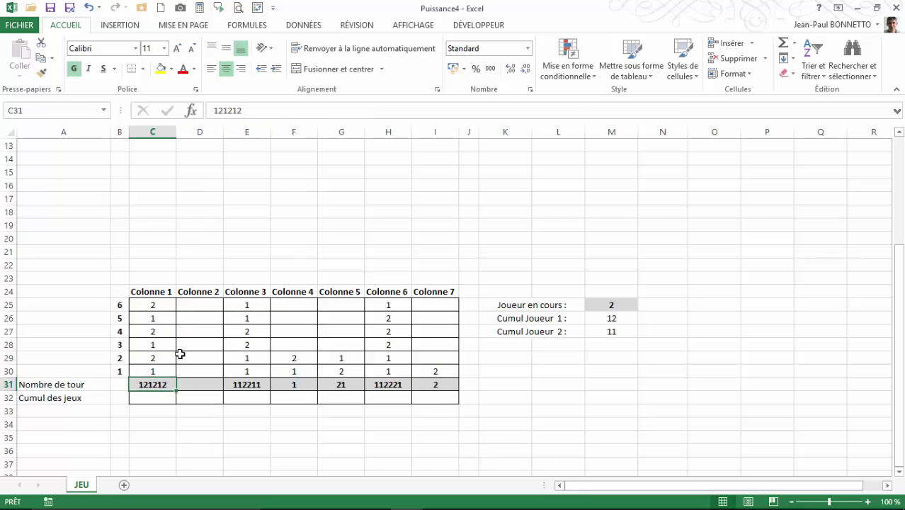
left_click(151, 371)
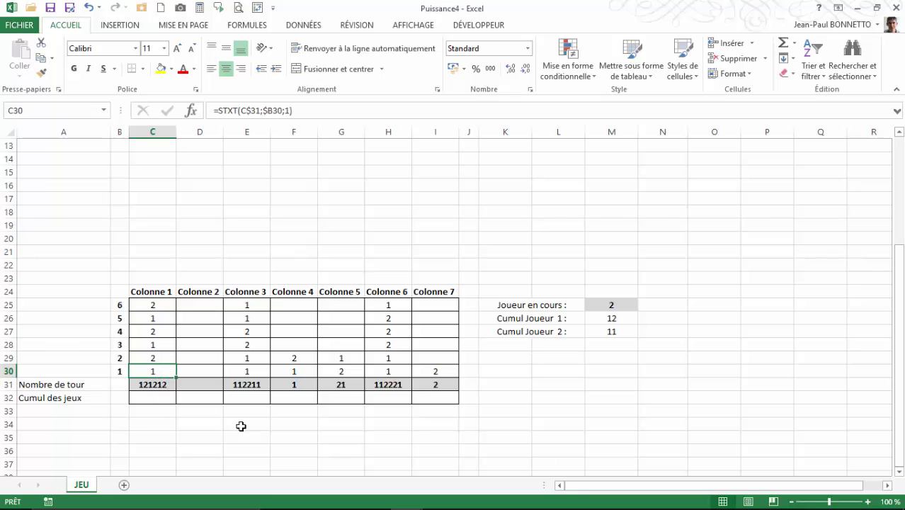
left_click(148, 358)
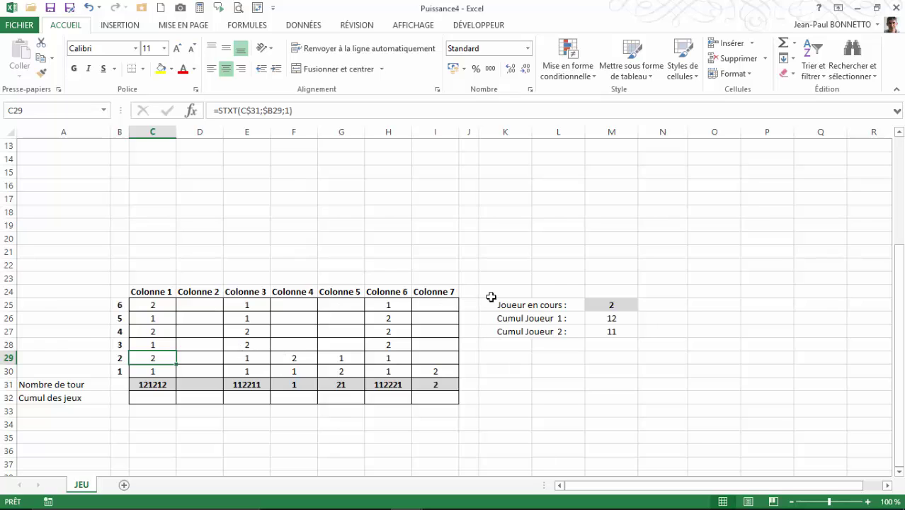
Examine the formulas for both players' totals in M26 and M27, the current player in M25 and the board's player cell N5.
scroll(491, 297, "down", 1)
scroll(491, 297, "up", 2)
scroll(491, 297, "down", 1)
left_click(612, 319)
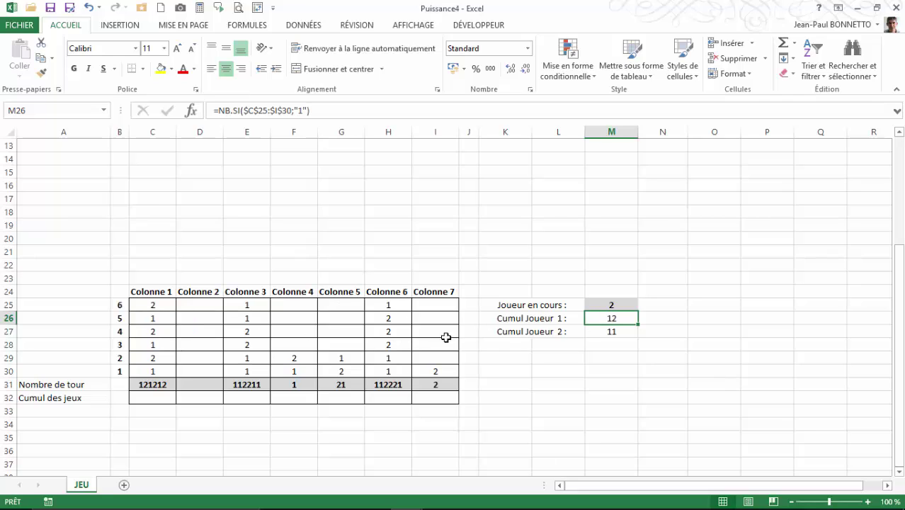
left_click(610, 332)
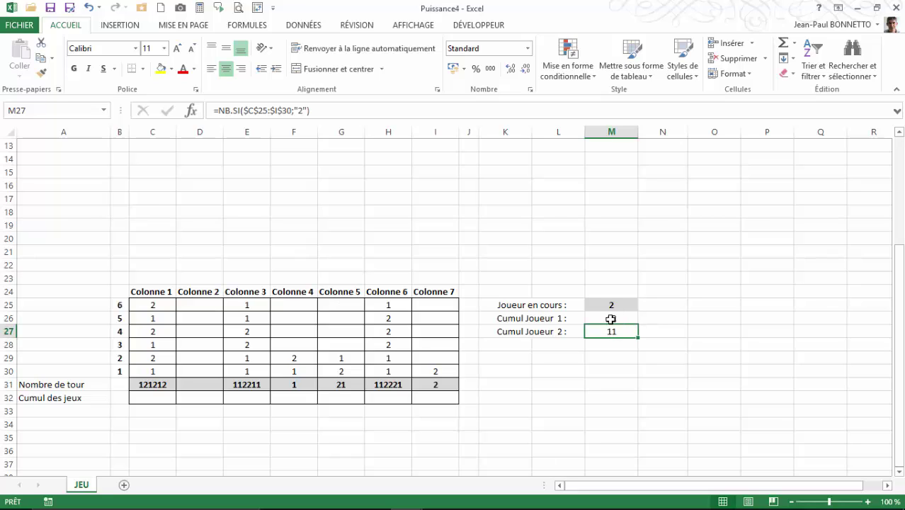
left_click(612, 305)
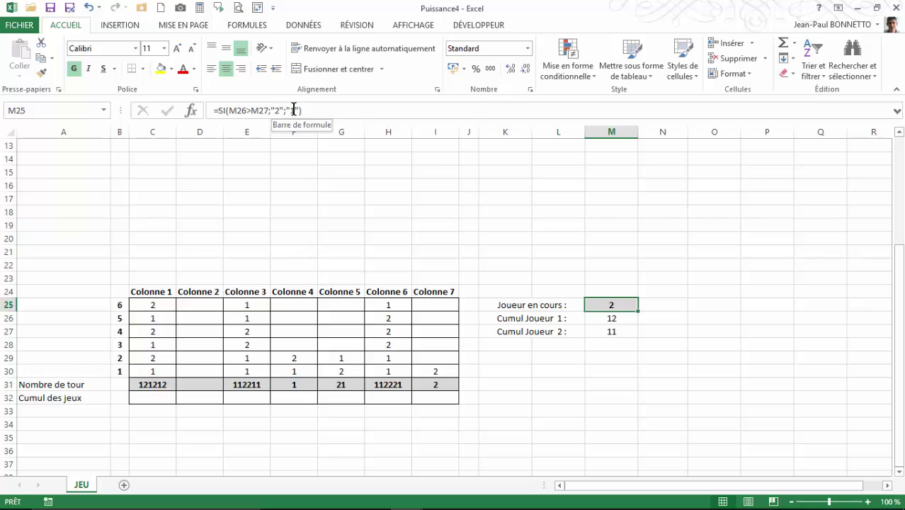
scroll(572, 238, "up", 4)
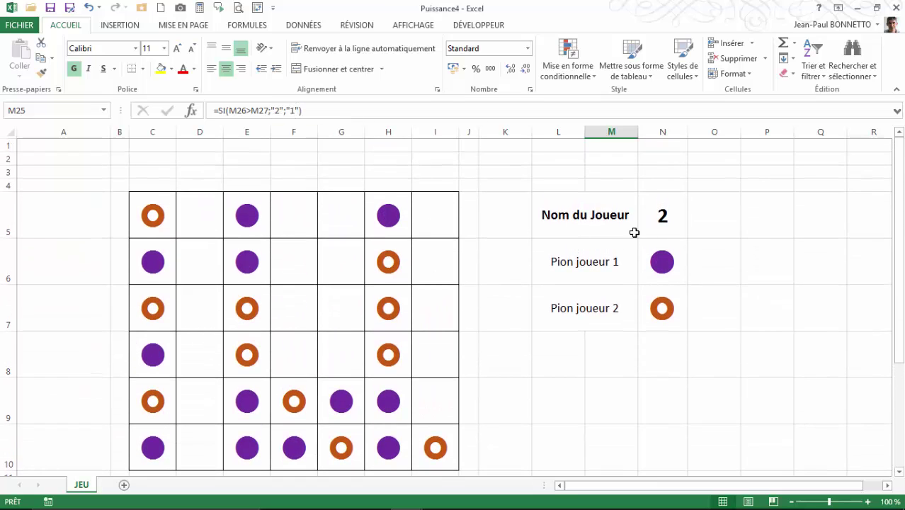
left_click(660, 223)
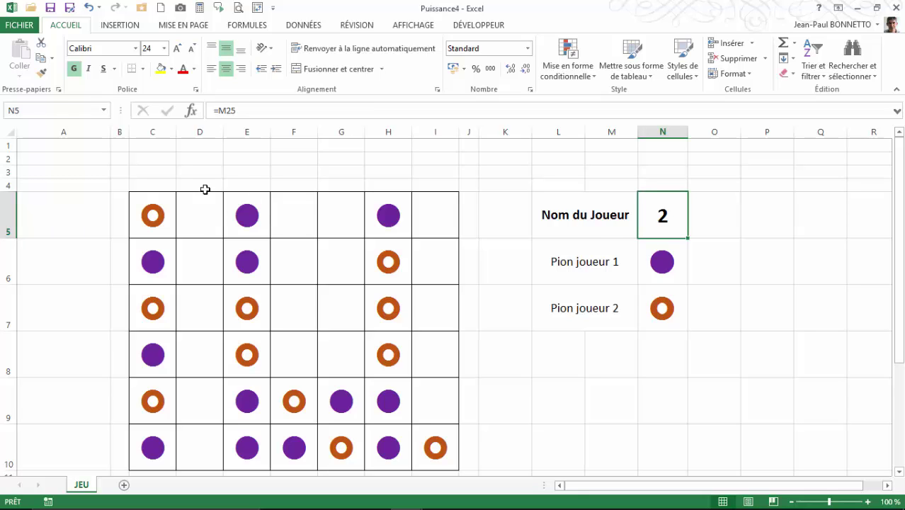
Examine the Cumul des jeux row, cells C32:I32, below the calculation table.
scroll(296, 199, "down", 1)
scroll(295, 201, "down", 2)
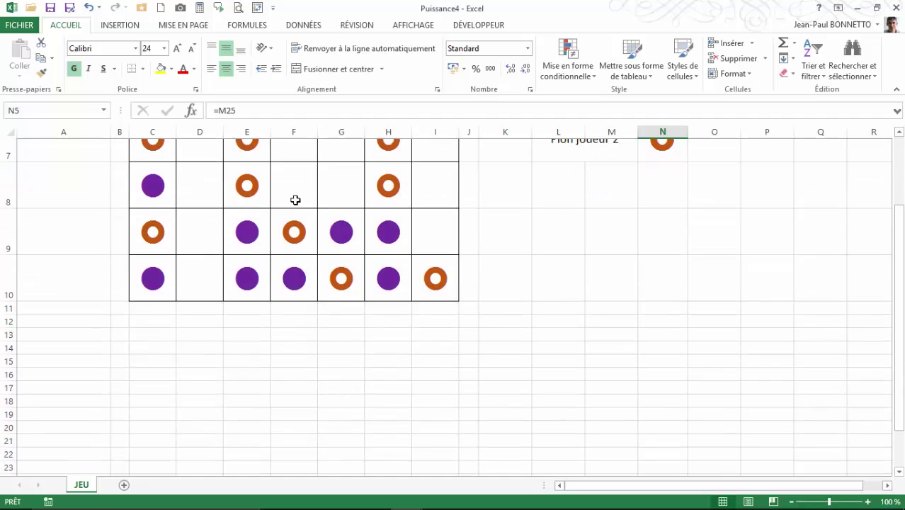
scroll(296, 200, "down", 1)
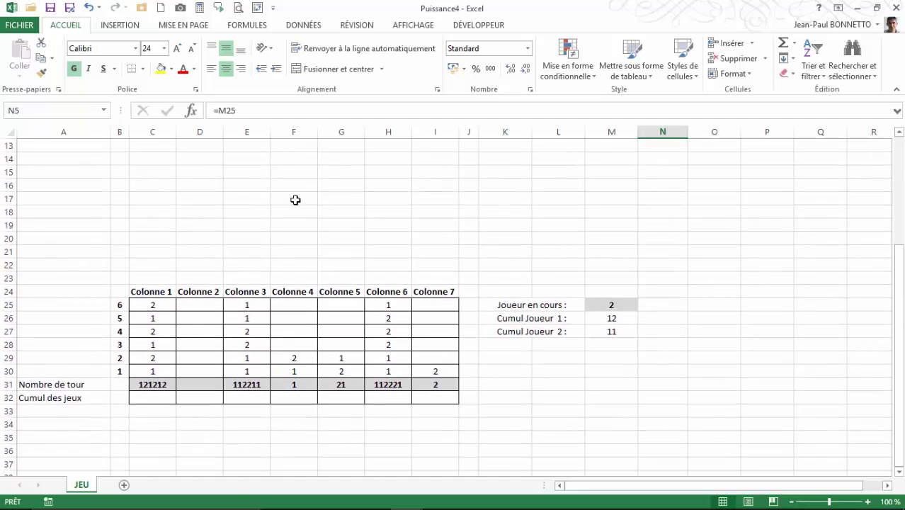
scroll(242, 255, "up", 1)
scroll(242, 255, "down", 2)
scroll(243, 255, "up", 1)
scroll(243, 256, "down", 1)
scroll(242, 255, "up", 1)
left_click_drag(152, 396, 425, 395)
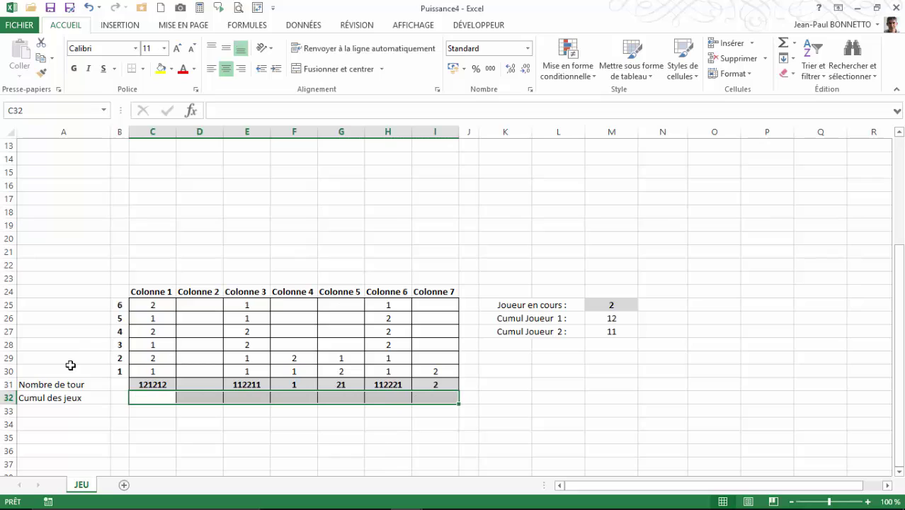
left_click(160, 398)
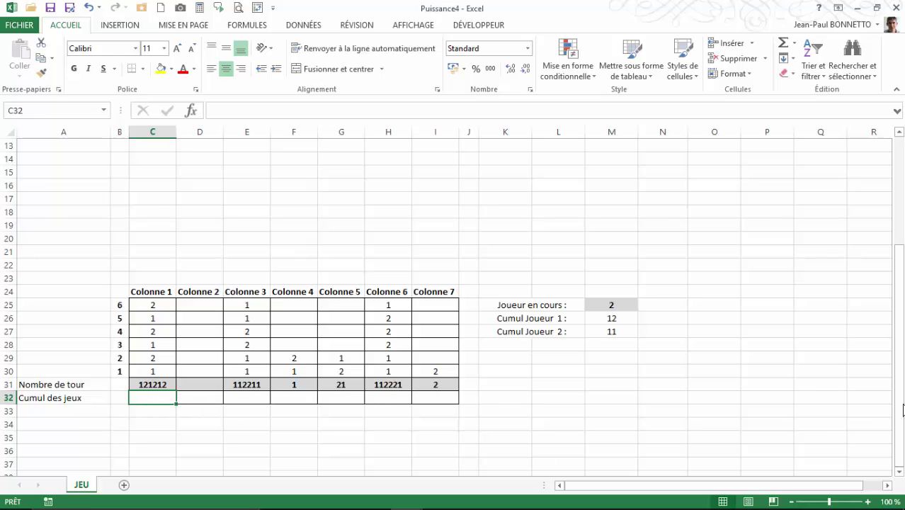
Enter 1 in cell D30 under Colonne 2 and check the matching piece on the game board.
left_click_drag(900, 414, 900, 312)
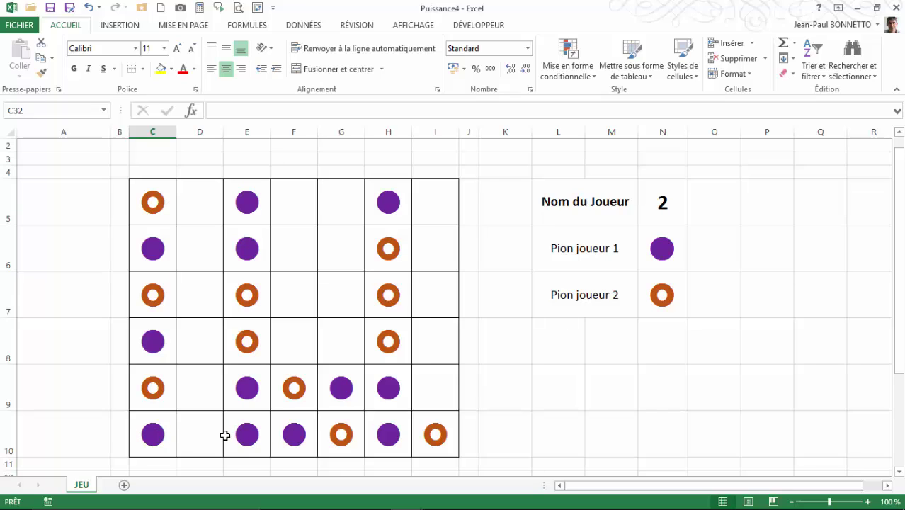
left_click(193, 433)
scroll(279, 433, "down", 7)
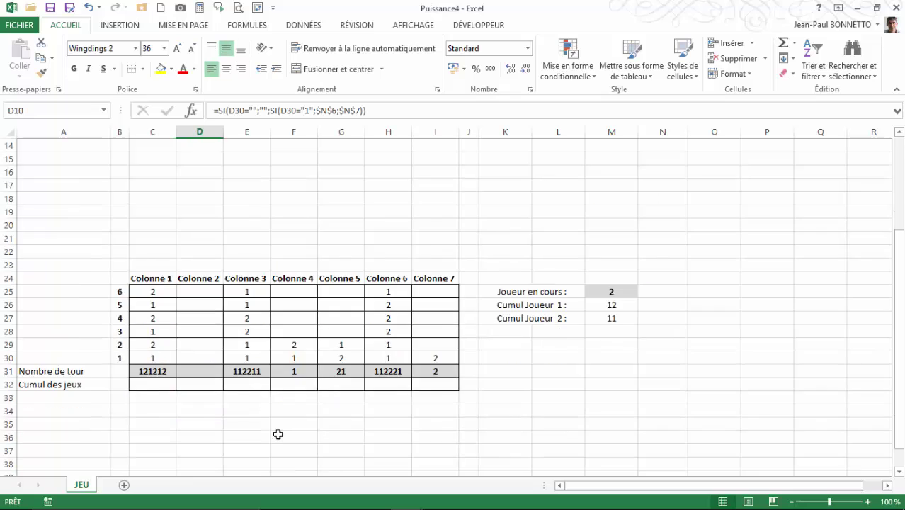
scroll(236, 400, "up", 2)
left_click(196, 318)
type("1")
left_click(219, 242)
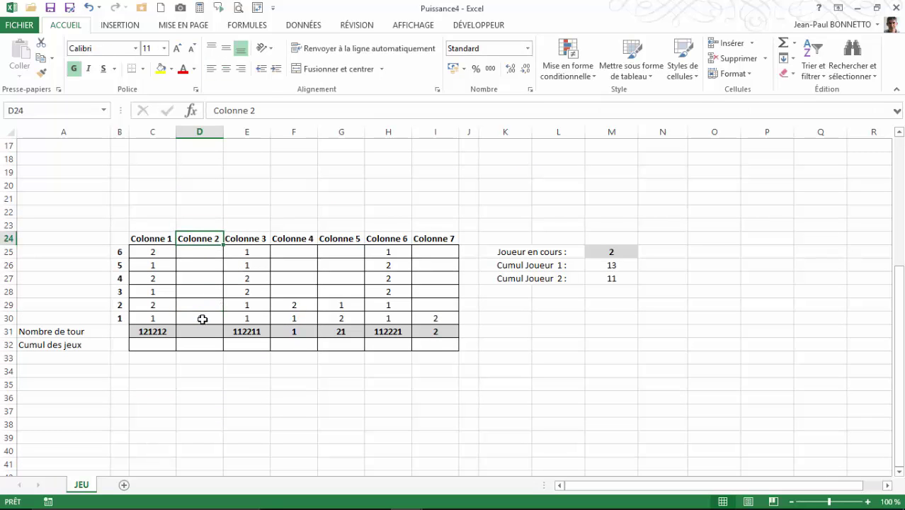
scroll(202, 311, "up", 5)
scroll(202, 299, "down", 3)
scroll(202, 299, "up", 3)
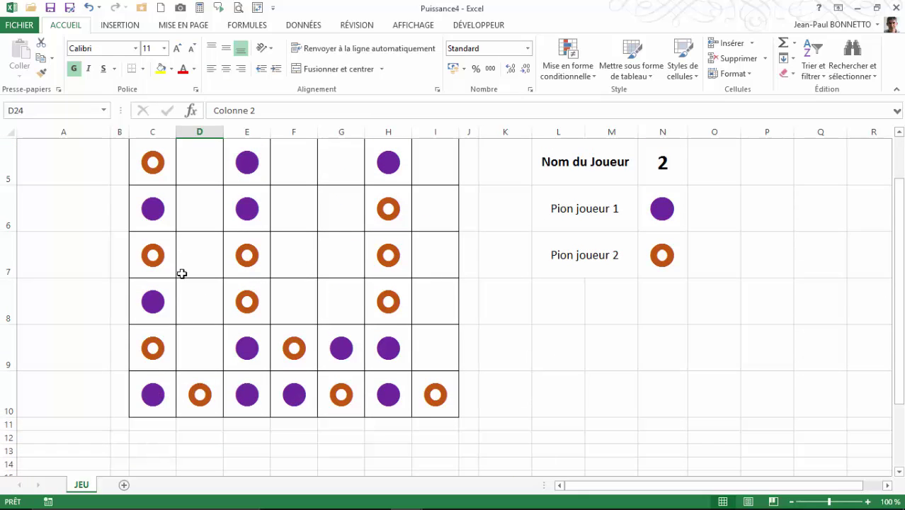
scroll(166, 362, "down", 4)
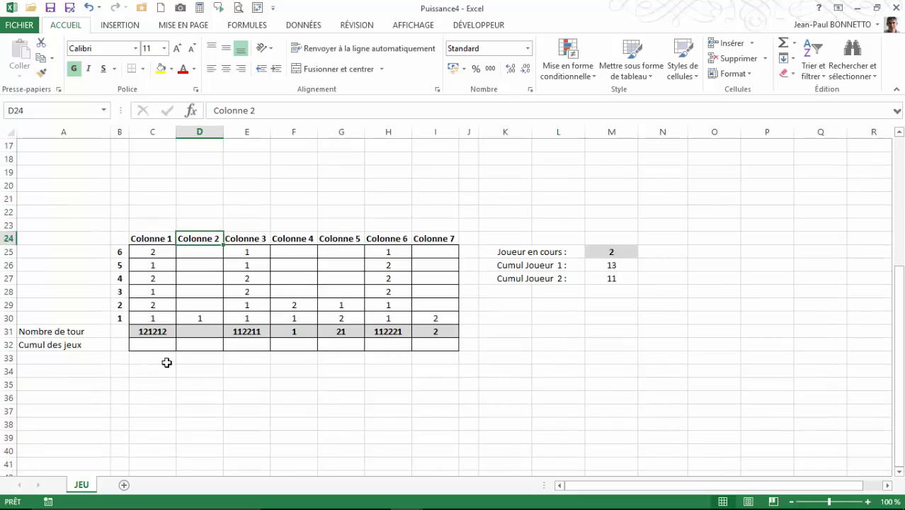
Examine the Colonne 1 and Colonne 2 cells, then C32, C31 and the current player cell M25.
left_click(202, 316)
left_click(198, 253)
left_click(200, 308)
left_click(170, 321)
left_click(151, 254)
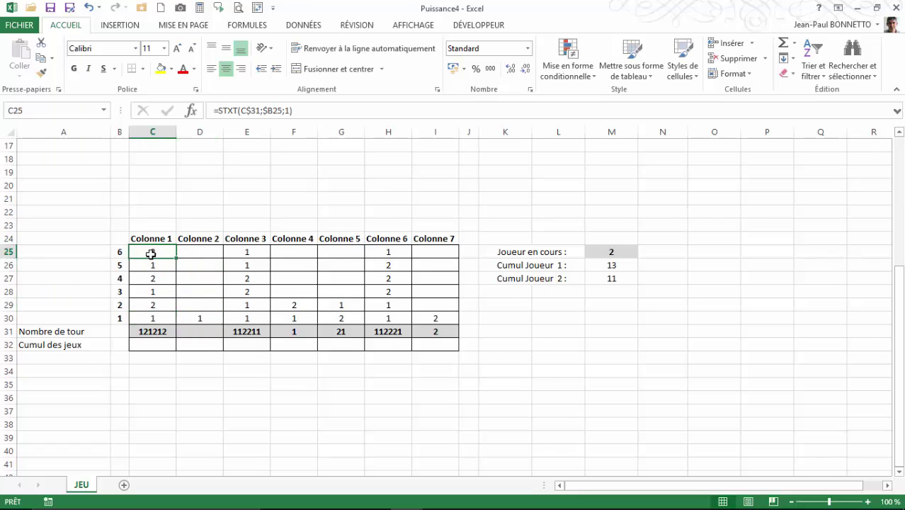
left_click(155, 348)
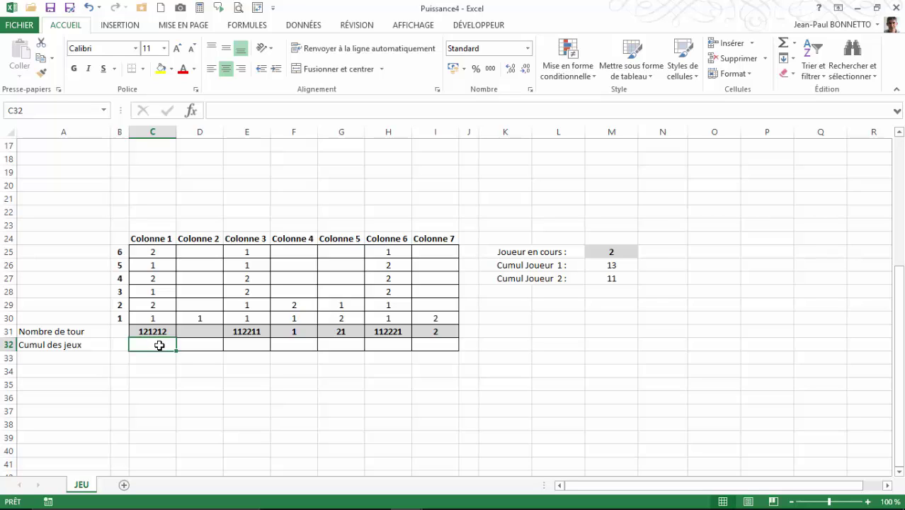
left_click(159, 328)
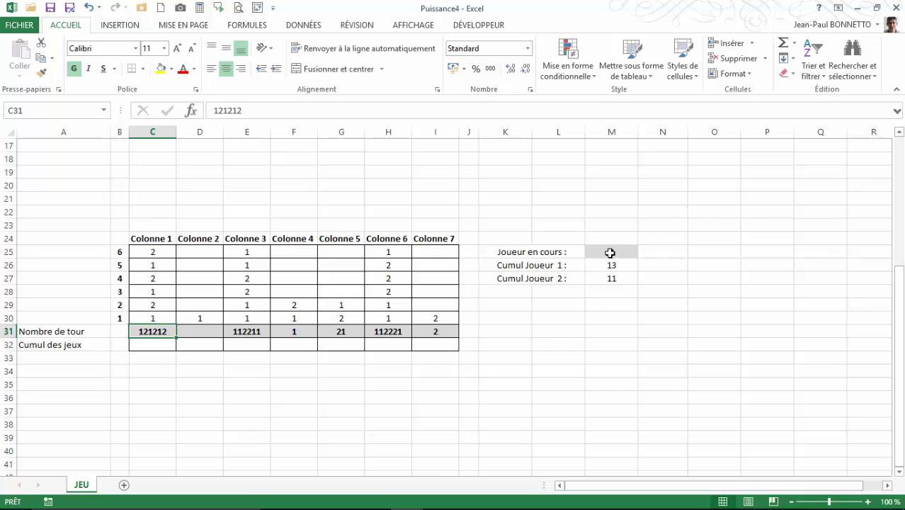
left_click(610, 253)
Clear the contents of the calculation grid C25:I30 and the Nombre de tour row C31:I31.
left_click_drag(152, 251, 426, 317)
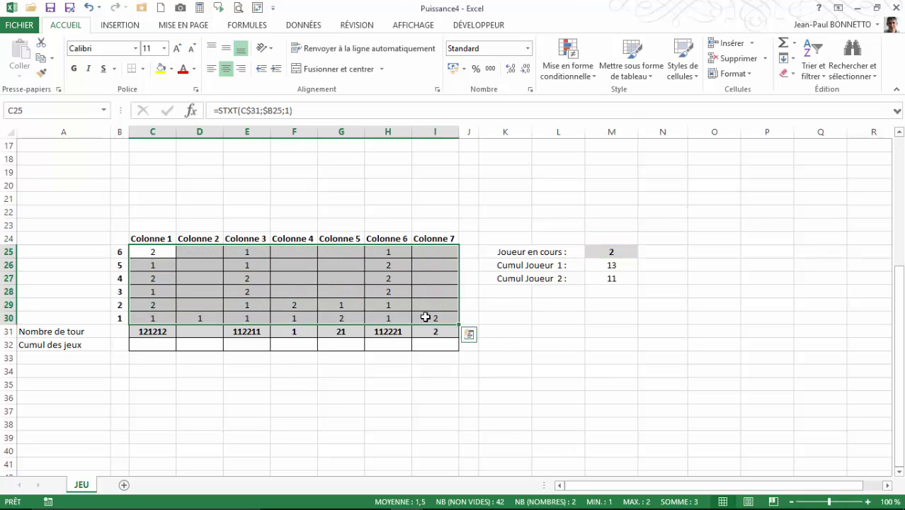
key("Delete")
left_click(151, 331)
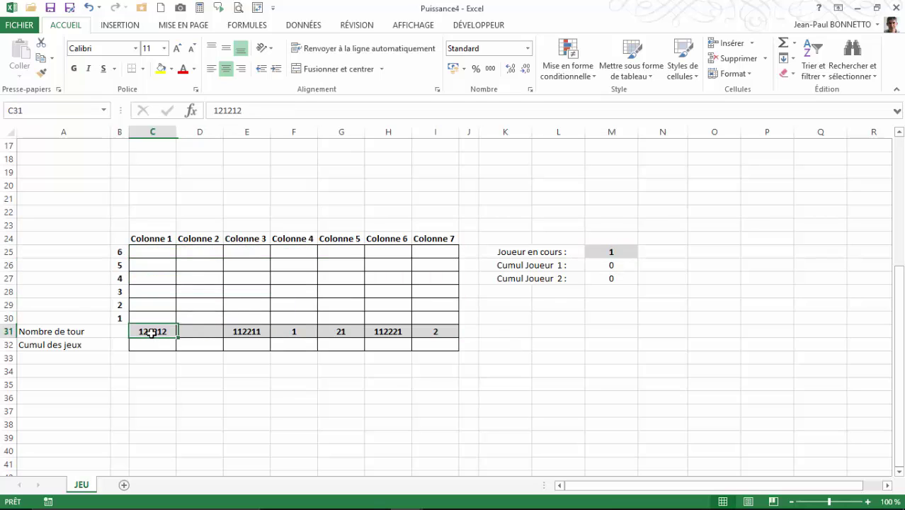
left_click_drag(201, 332, 428, 331)
key("Delete")
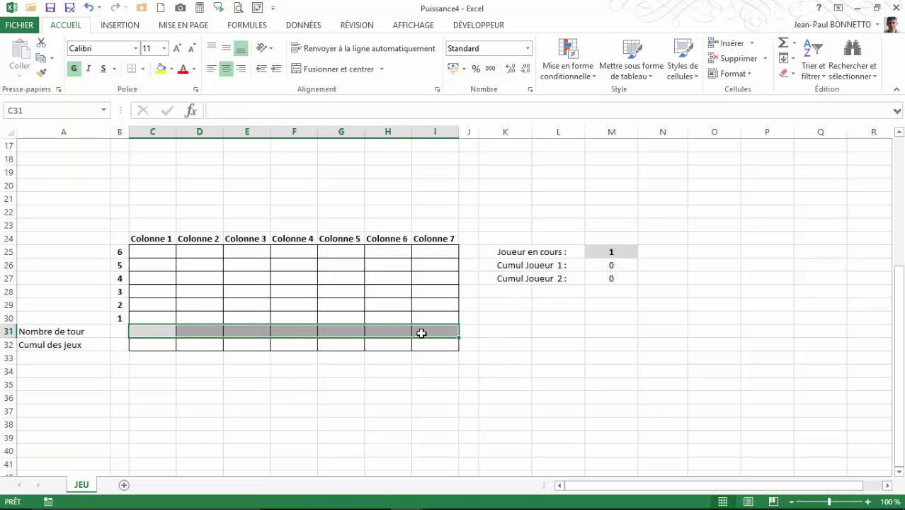
Enter the formula =C31&$M$25 in cell C32 of the Cumul des jeux row.
left_click(164, 329)
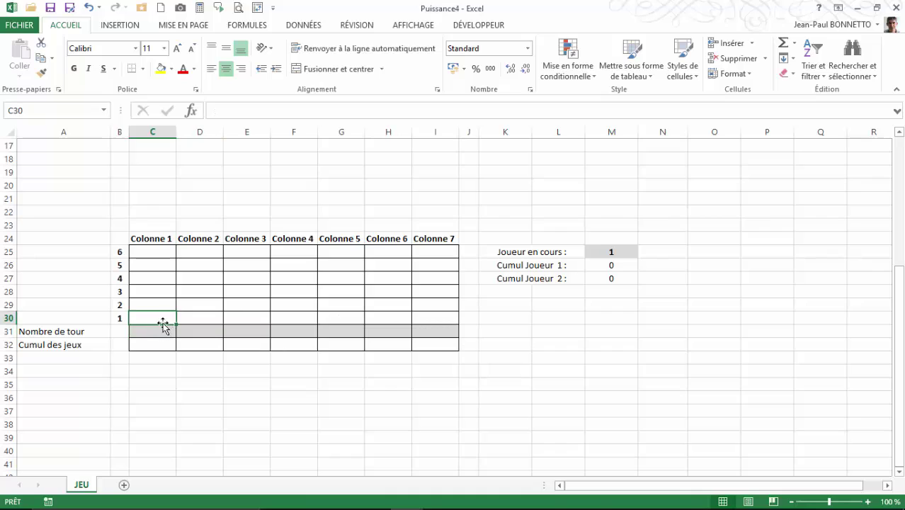
left_click(197, 330)
left_click(155, 343)
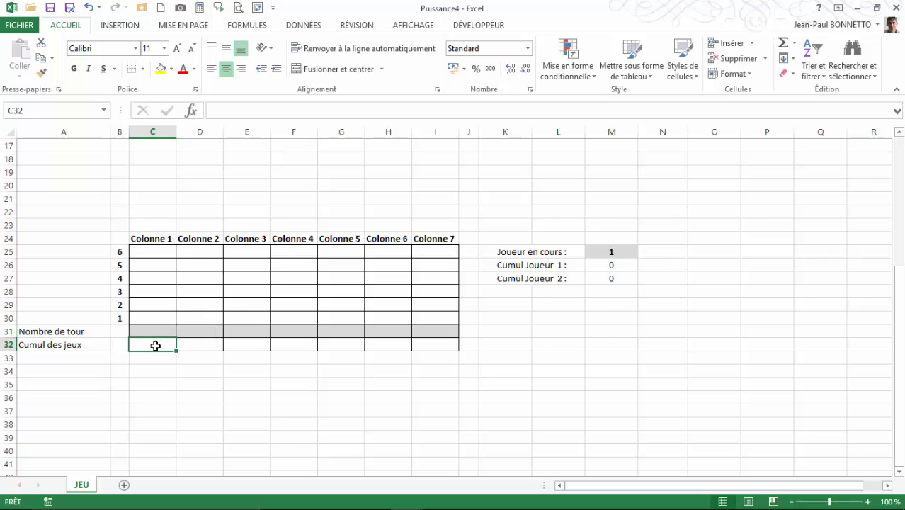
type("=")
left_click(156, 331)
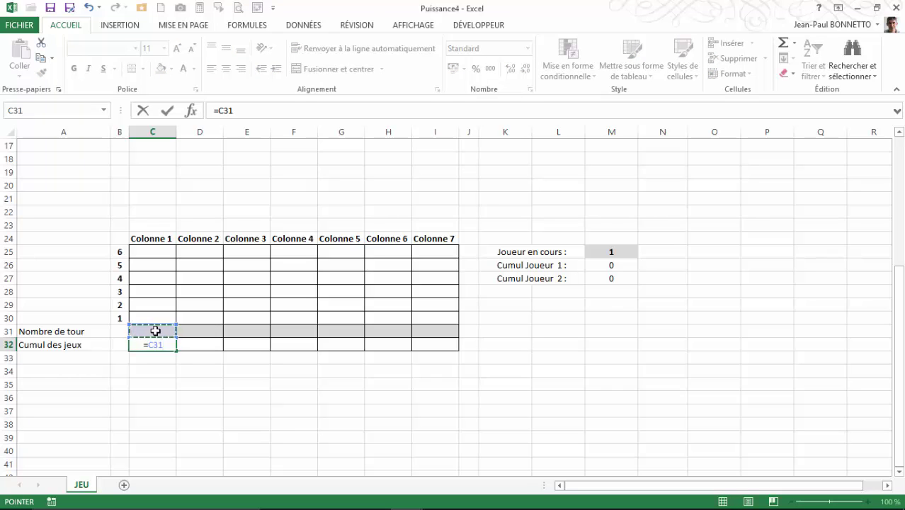
type("&")
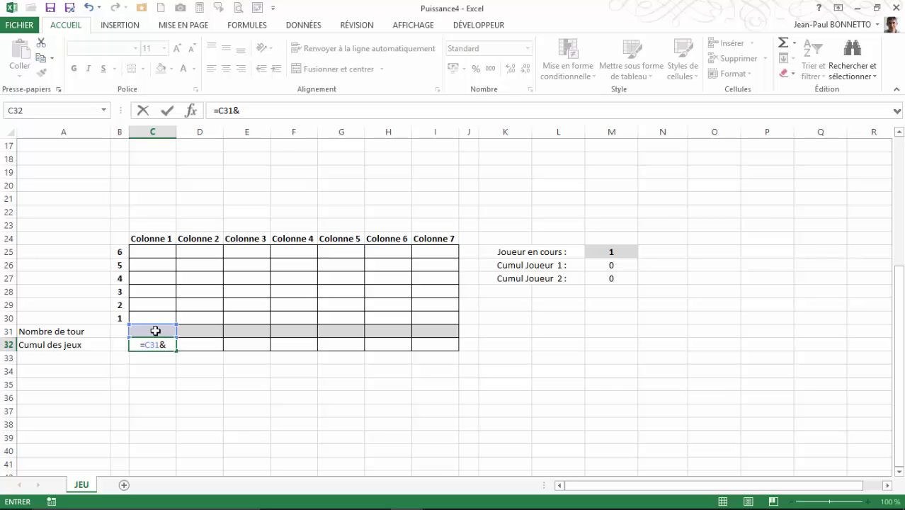
left_click(611, 253)
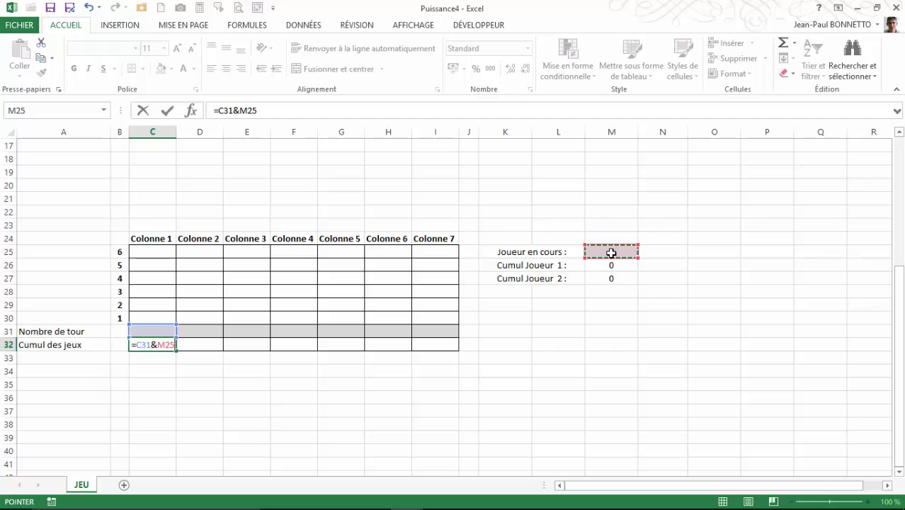
key("F4")
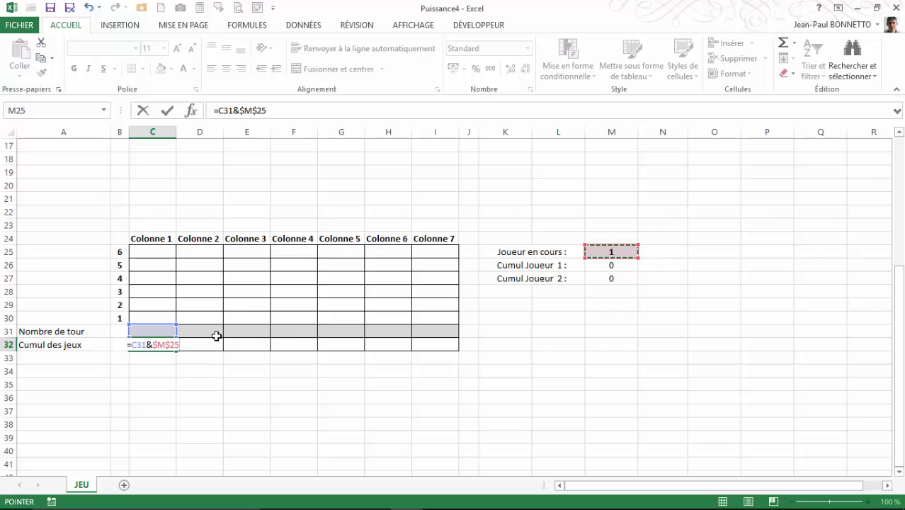
key("Return")
left_click(152, 344)
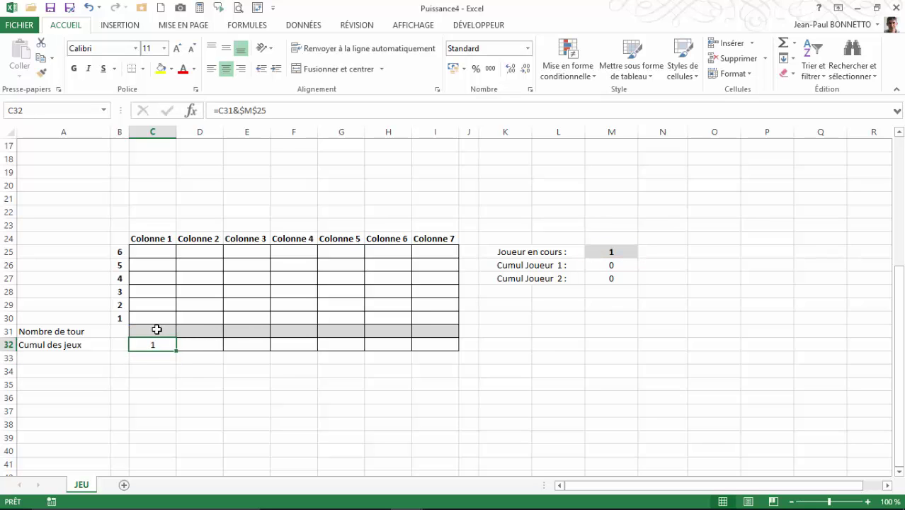
Enter 1 in the Nombre de tour cell C31 to test the concatenation formula.
left_click(156, 329)
type("1")
left_click(166, 304)
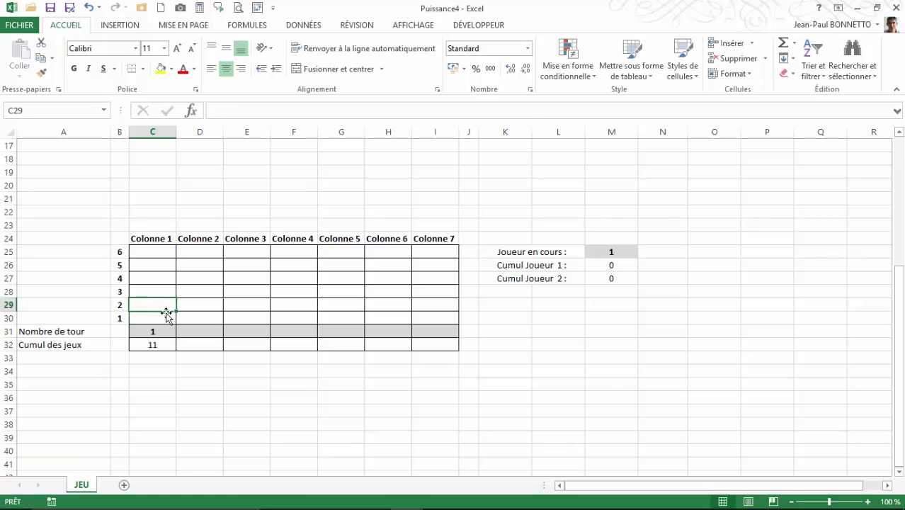
left_click(154, 331)
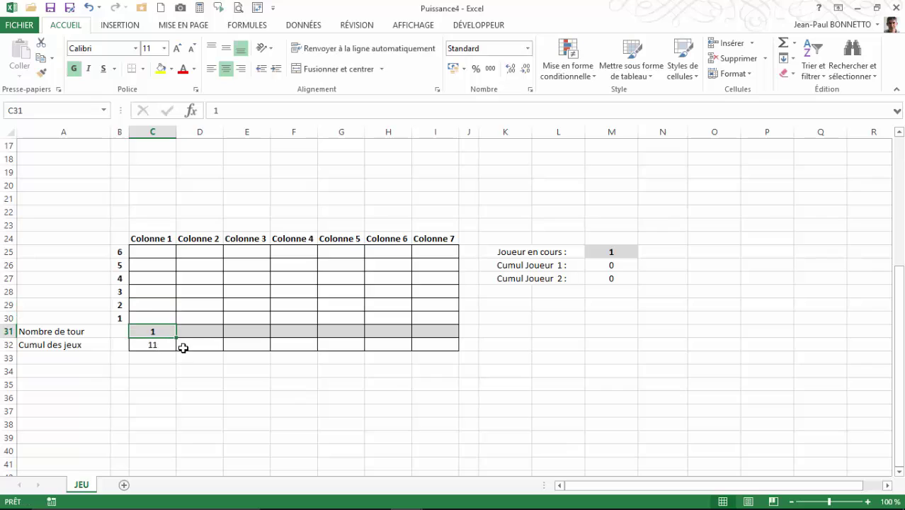
Enter 2 in the Nombre de tour cell D31 of Colonne 2.
left_click(201, 333)
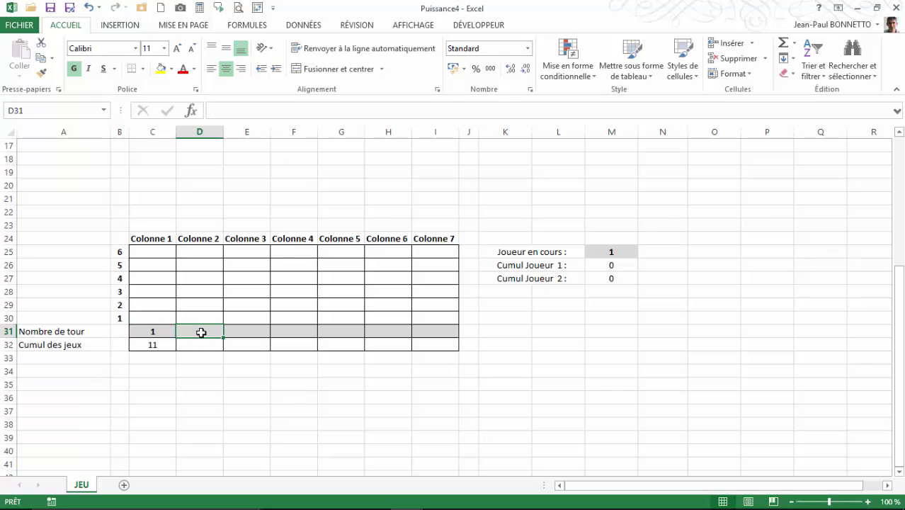
type("2")
key("Return")
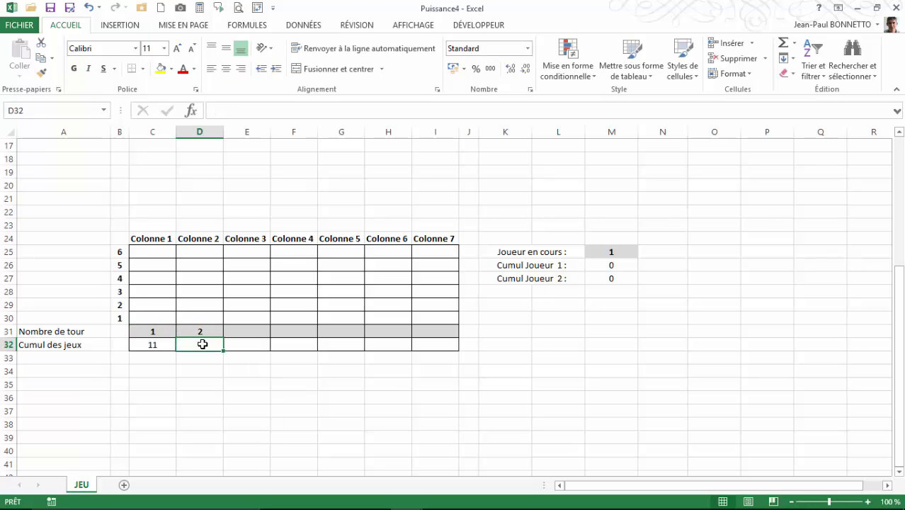
Restore the STXT formulas in the calculation grid C25:I30, with =STXT(D$31;$B30;1) in D30.
left_click(205, 320)
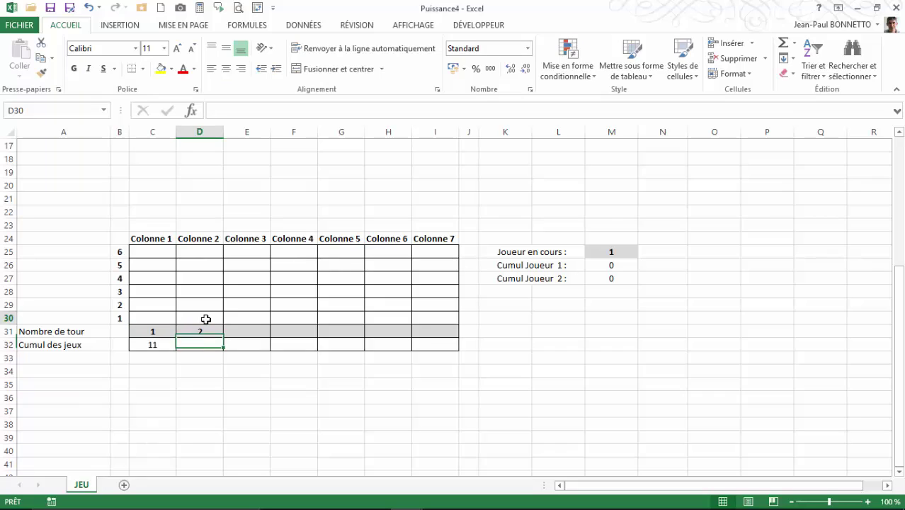
left_click(164, 319)
left_click(153, 330)
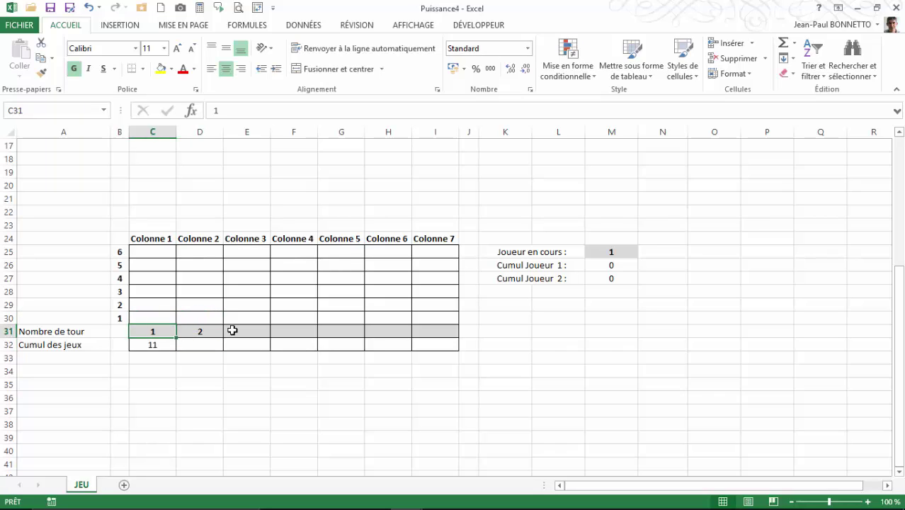
left_click(232, 331)
left_click(158, 319)
left_click(156, 265)
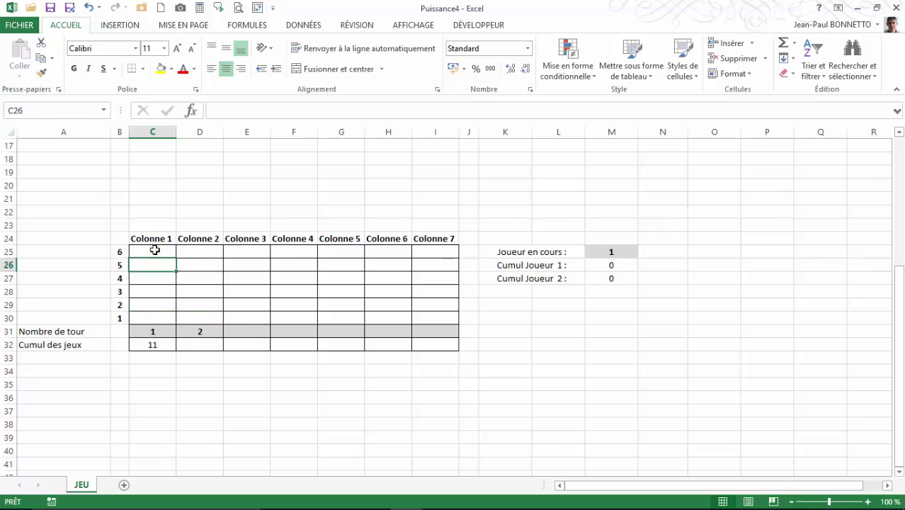
left_click(156, 252)
mouse_move(150, 332)
left_mouse_down()
mouse_move(216, 332)
mouse_move(164, 332)
left_mouse_up()
left_click(164, 332)
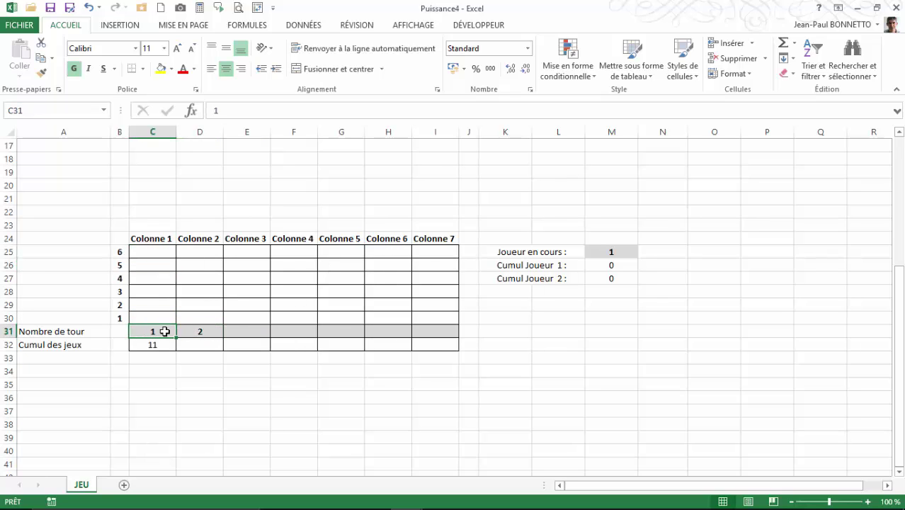
key("Up")
key("ctrl+v")
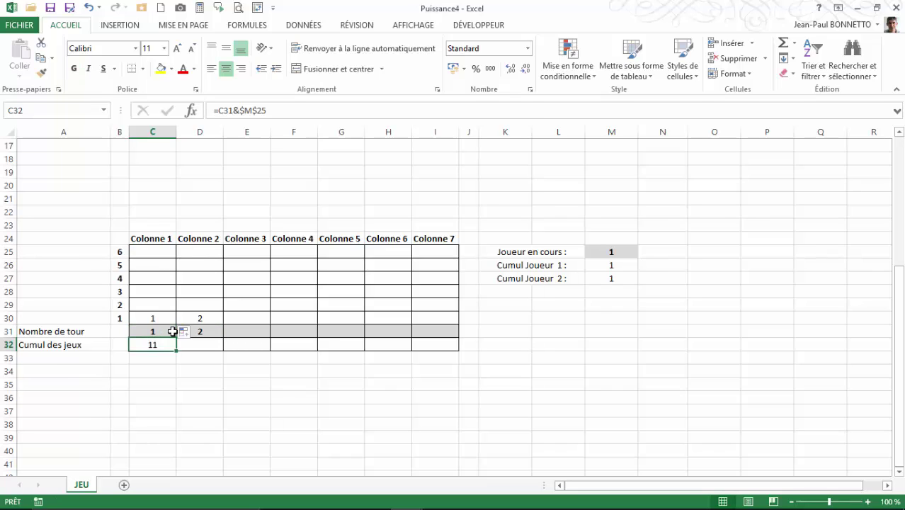
left_click(196, 315)
key("ctrl+v")
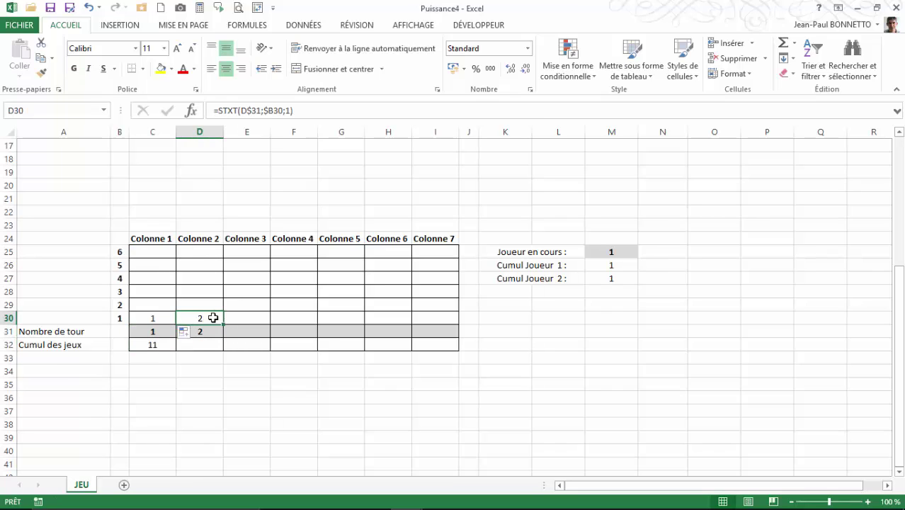
Fill the Cumul des jeux formula =C31&$M$25 from C32 across to I32 and check the copied formula in E32.
left_click(157, 327)
left_click(168, 345)
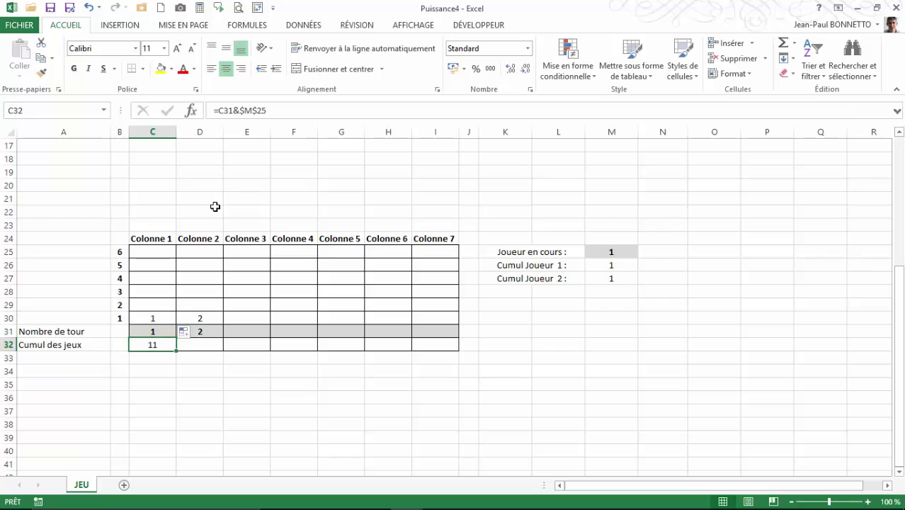
left_click_drag(177, 350, 459, 358)
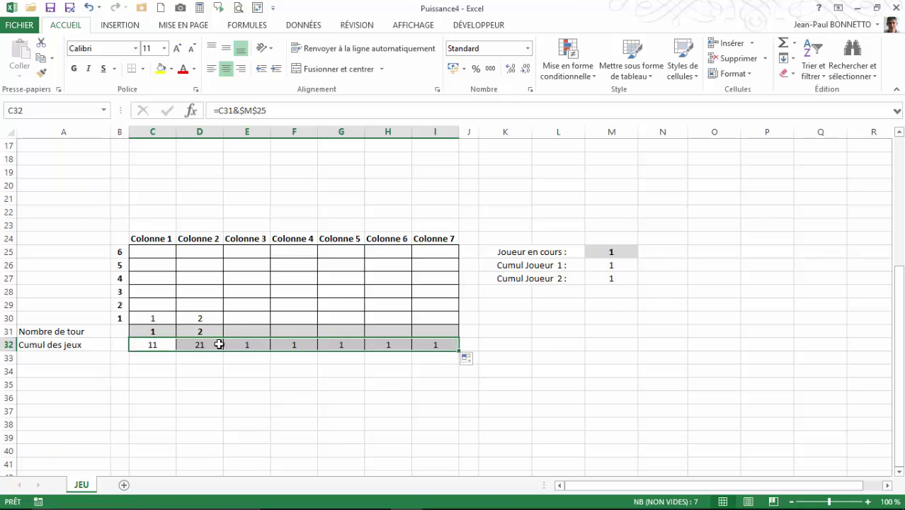
left_click(254, 345)
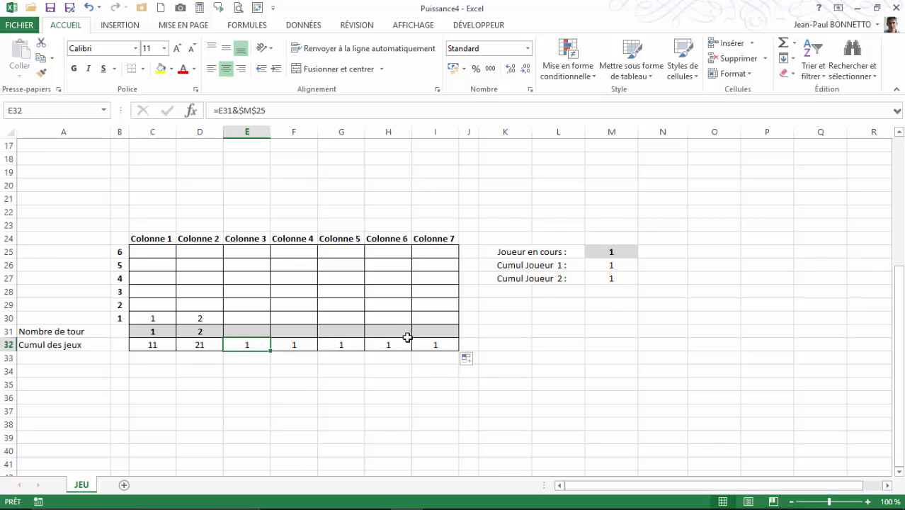
Enter 2 in the Nombre de tour cell F31 of Colonne 4.
left_click(284, 331)
type("2")
key("Return")
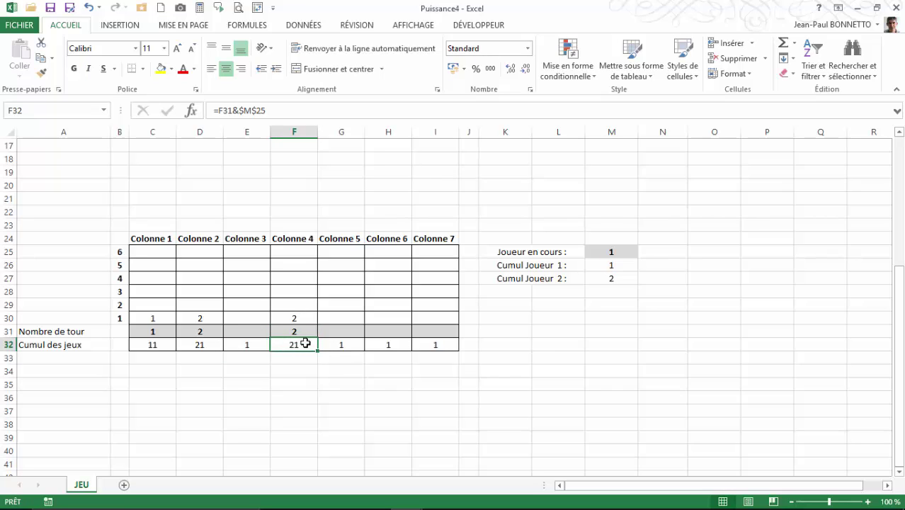
Examine the Cumul des jeux formulas in row 32 and compare them with the Colonne 5 turn and grid cells.
left_click(338, 345)
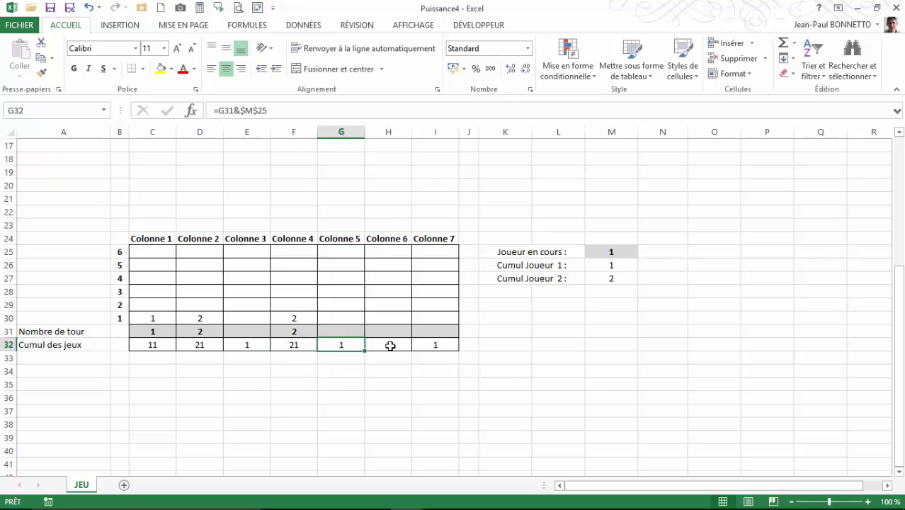
left_click(391, 344)
left_click(422, 344)
left_click(232, 341)
left_click(162, 343)
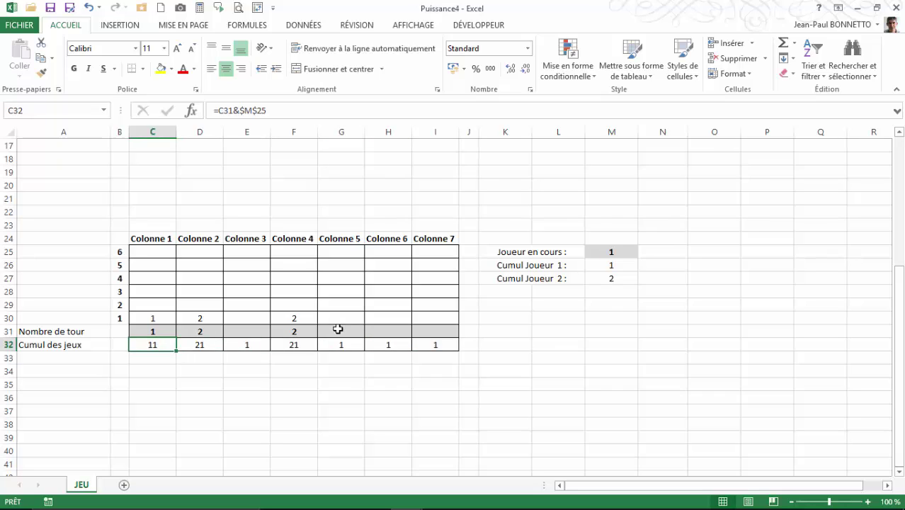
left_click(342, 330)
left_click(349, 318)
left_click(234, 344)
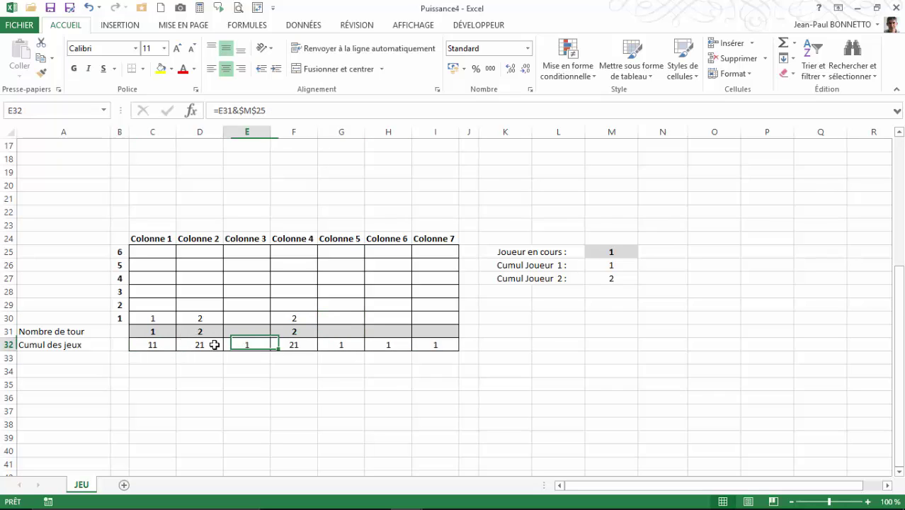
left_click(148, 344)
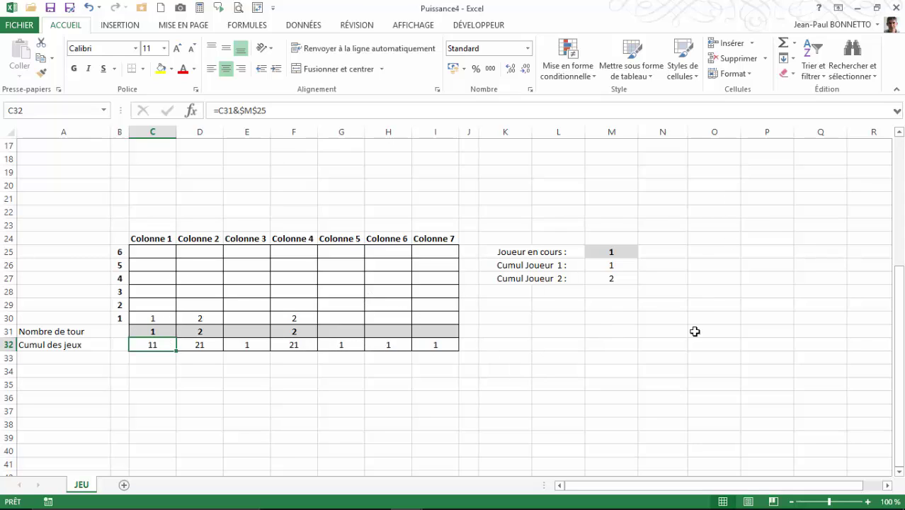
Enter the heading Cas H in cell O24, beside the current player and cumulative totals.
left_click_drag(607, 489, 647, 496)
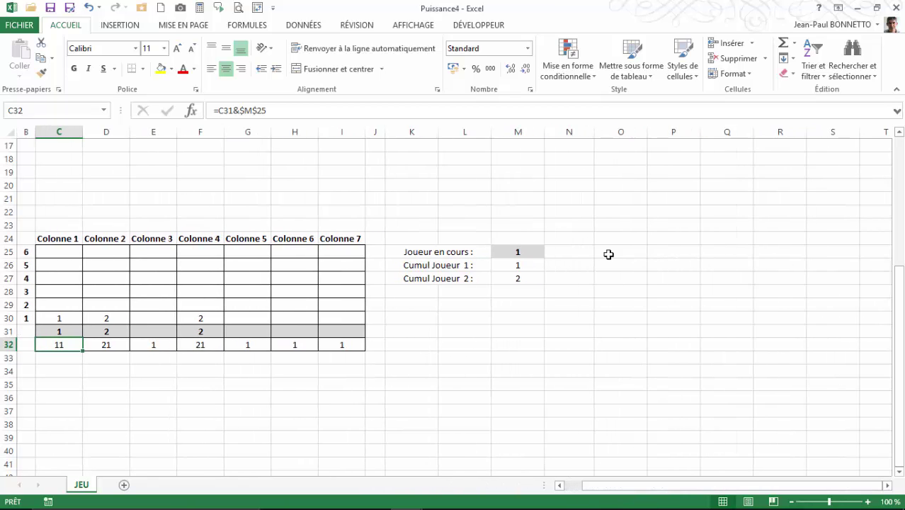
left_click(637, 216)
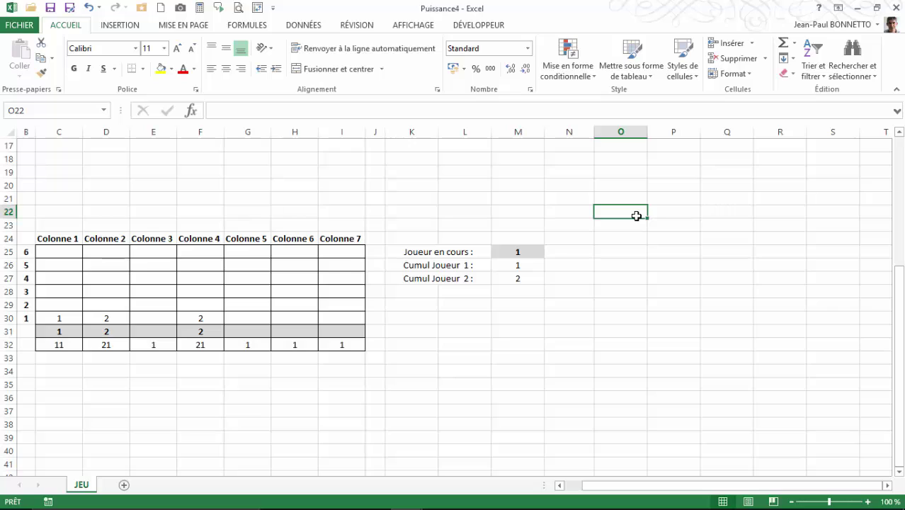
left_click(619, 253)
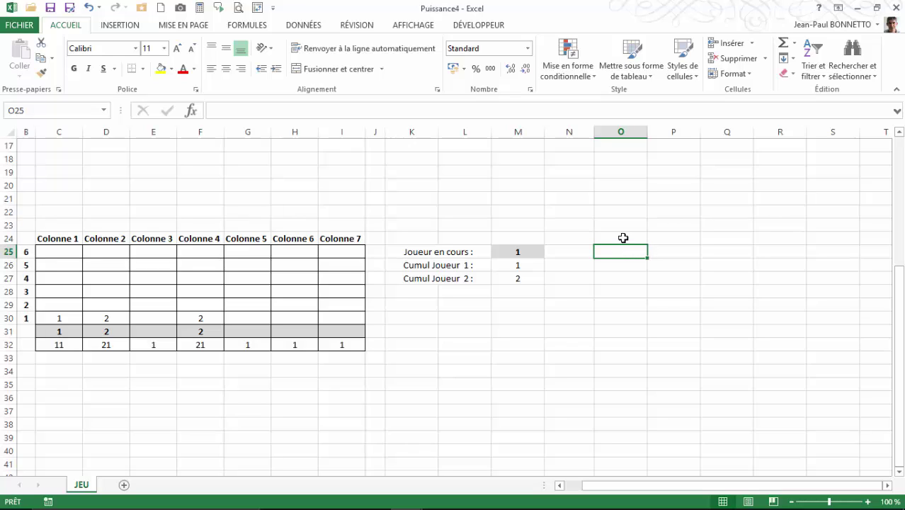
left_click(623, 238)
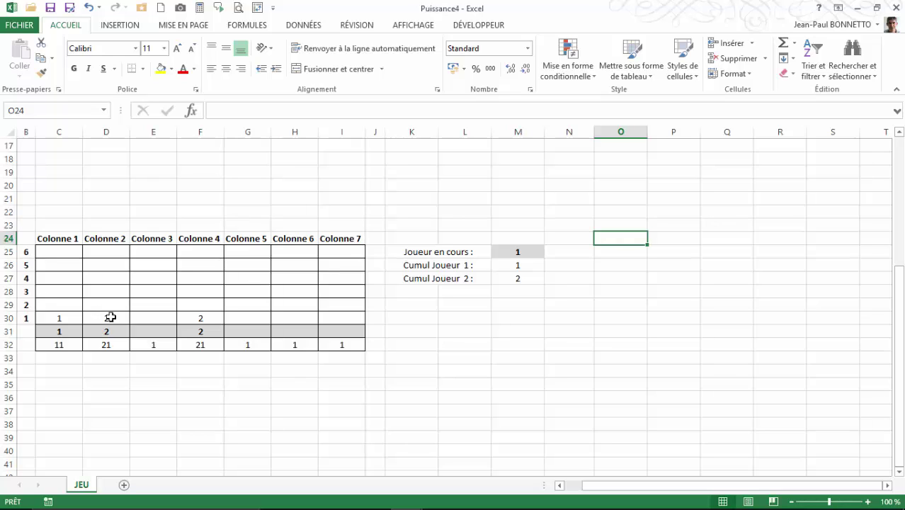
scroll(296, 236, "up", 5)
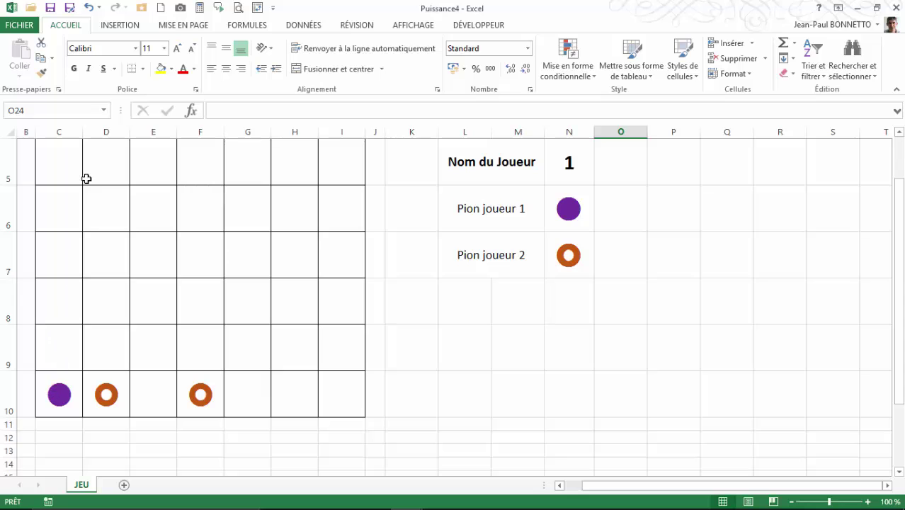
scroll(329, 382, "up", 1)
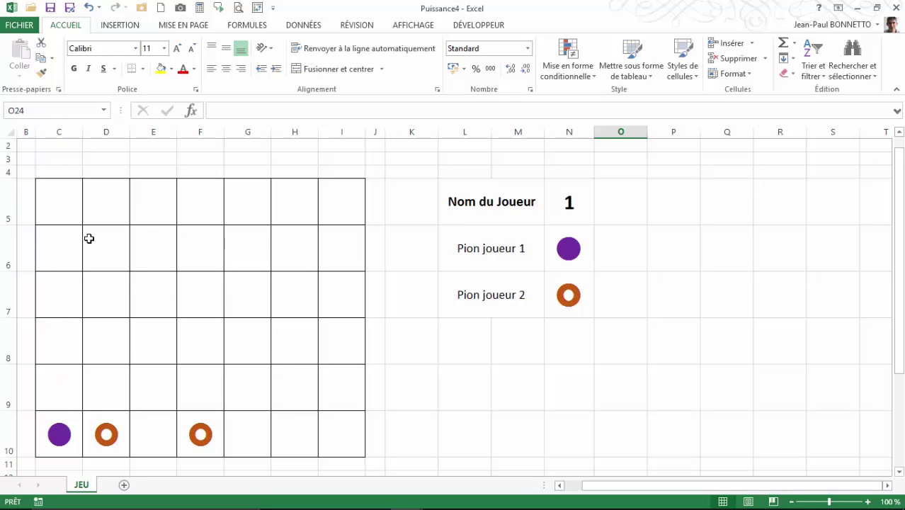
scroll(258, 341, "down", 3)
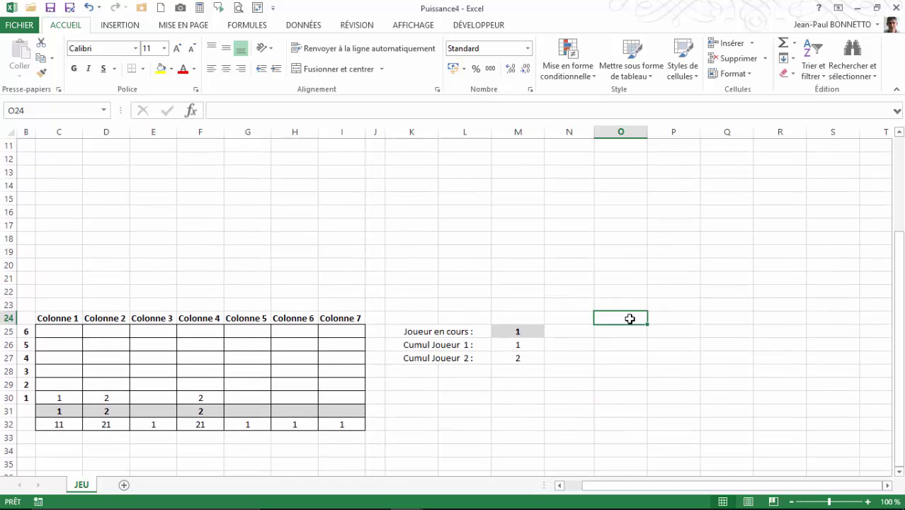
type("Cas H")
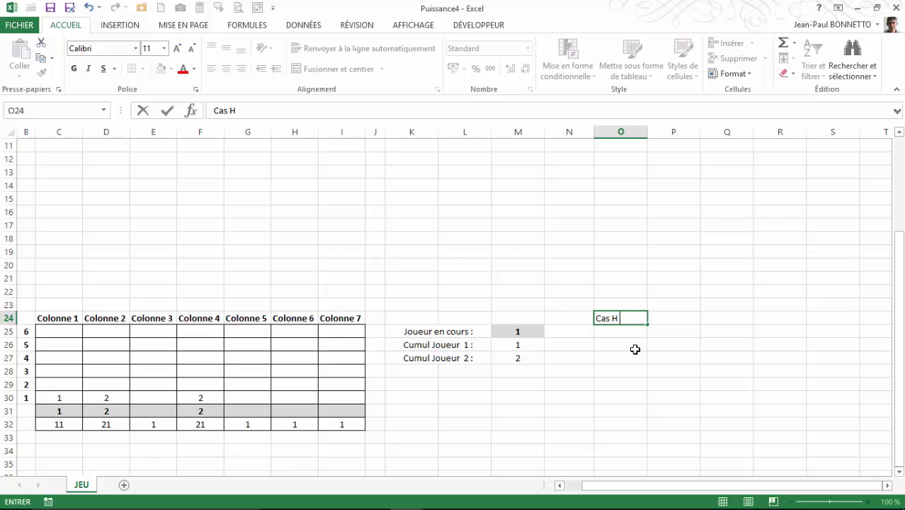
left_click(623, 333)
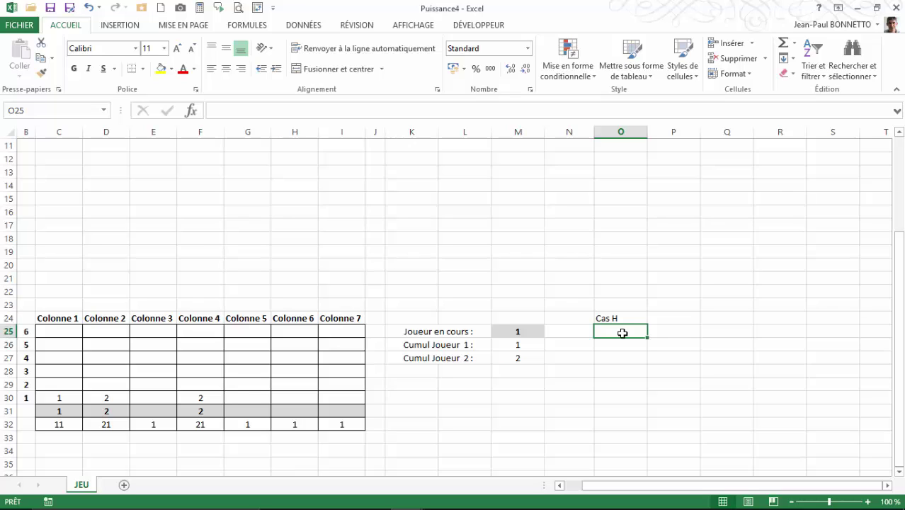
Apply all borders to O25:O30 and center the Cas H heading in O24.
left_click_drag(619, 335, 616, 399)
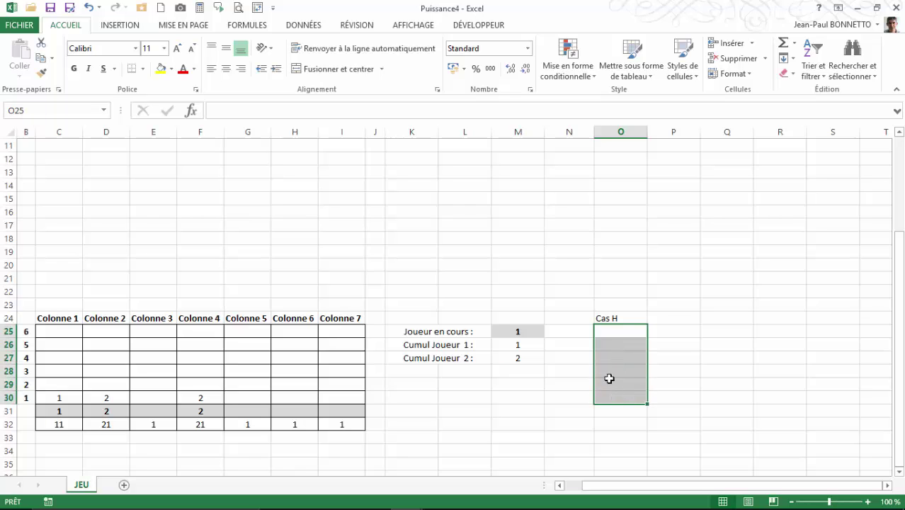
left_click(146, 69)
left_click(138, 181)
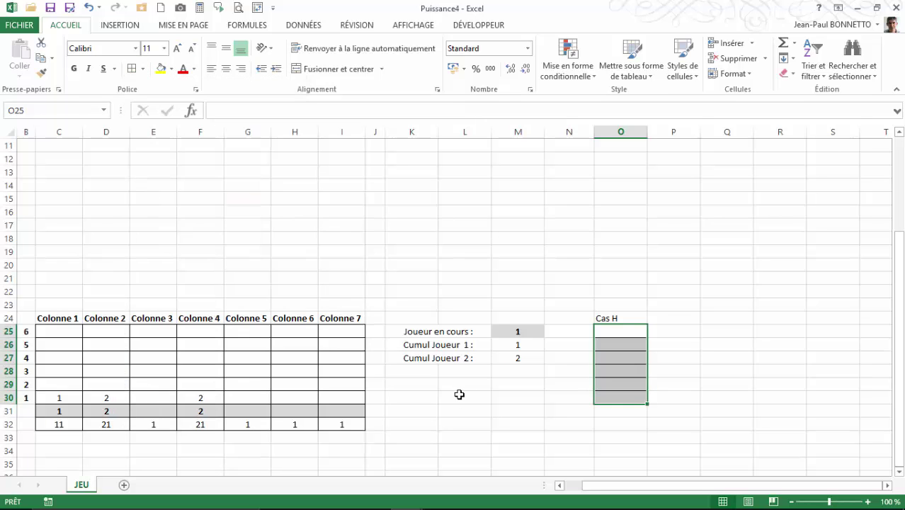
left_click(615, 317)
left_click(226, 69)
Enter the headings Joueur 1 in P24 and Joueur 2 in Q24, and apply all borders to P25:Q30.
left_click(678, 318)
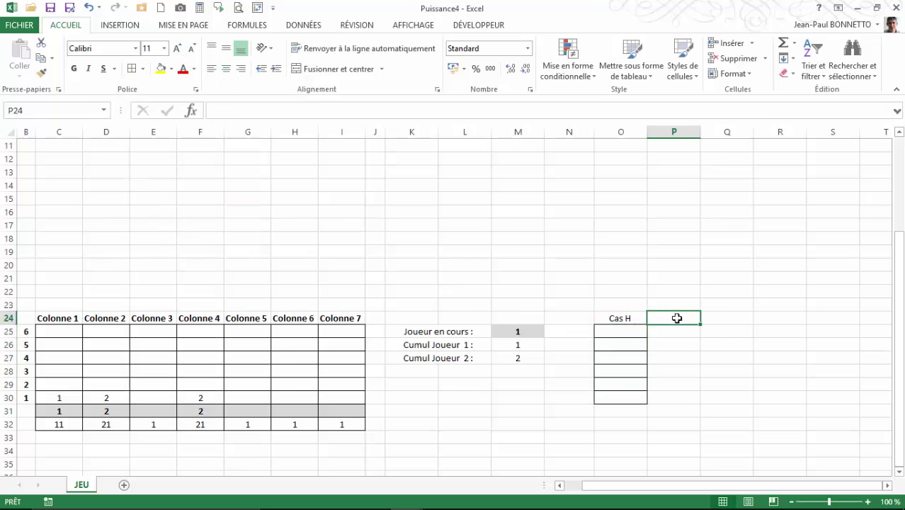
type("JOueur")
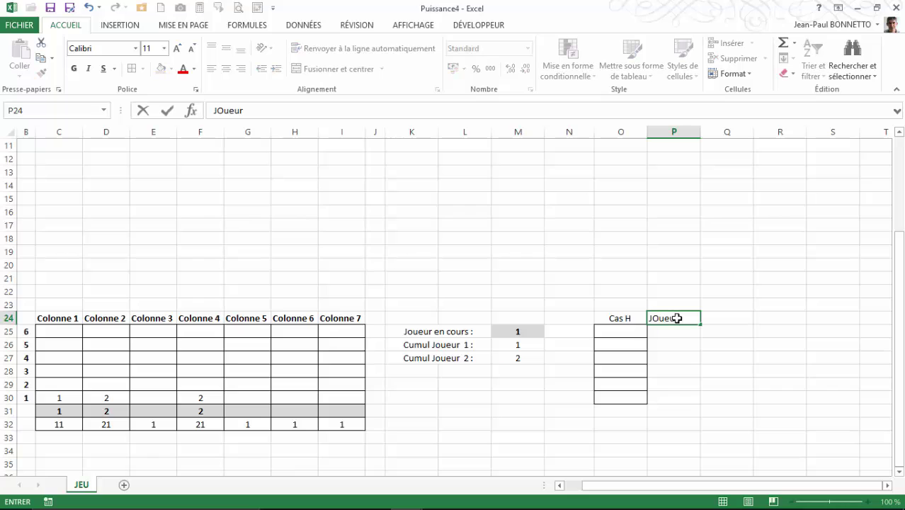
key("Tab")
type("Joueur 2")
key("Return")
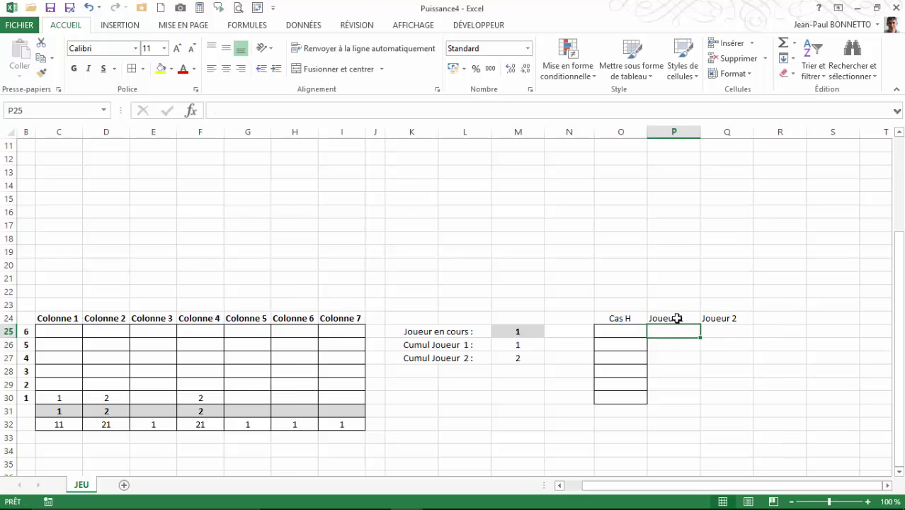
left_click_drag(671, 329, 719, 403)
left_click(132, 69)
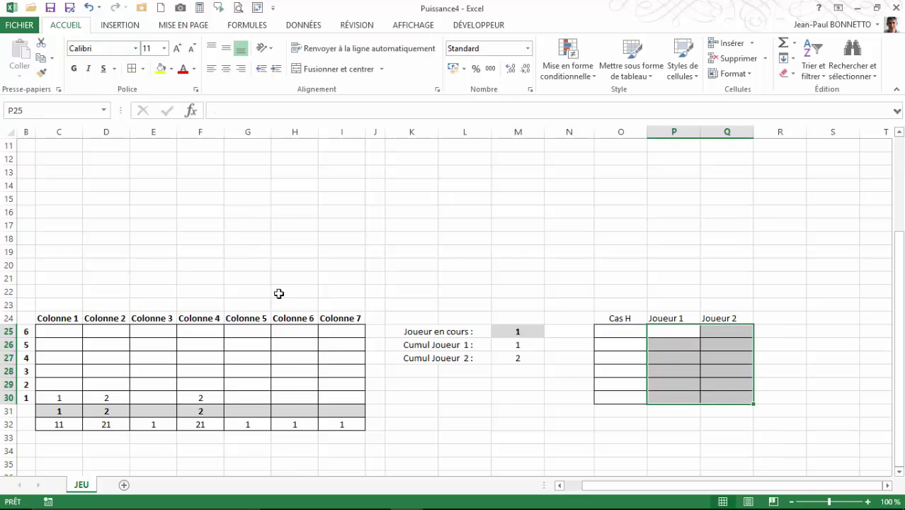
Enter the formula =C30&D30&E30&F30&G30&H30&I30 in O25, the first cell under Cas H.
left_click(618, 335)
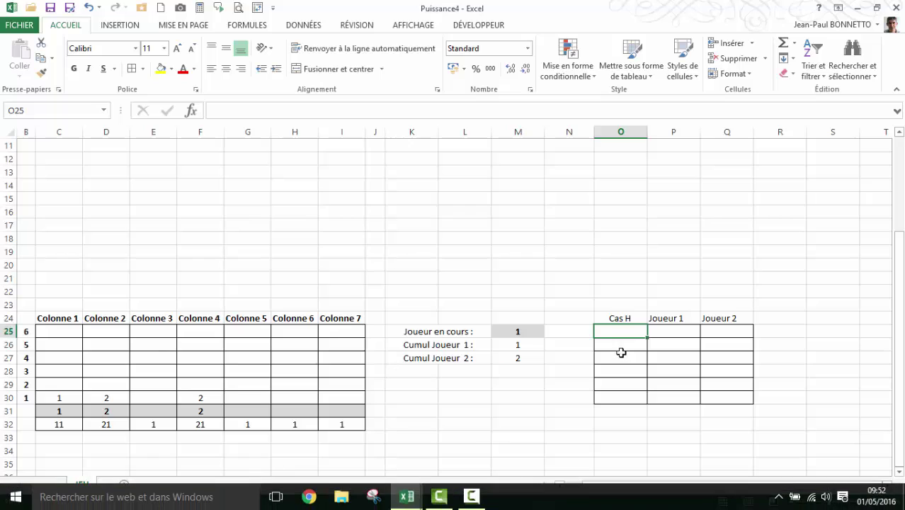
left_click(625, 314)
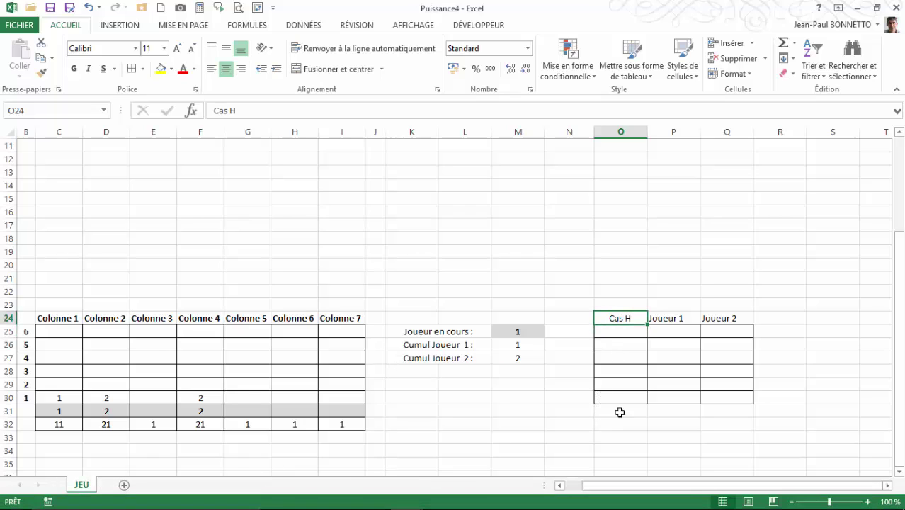
left_click(622, 332)
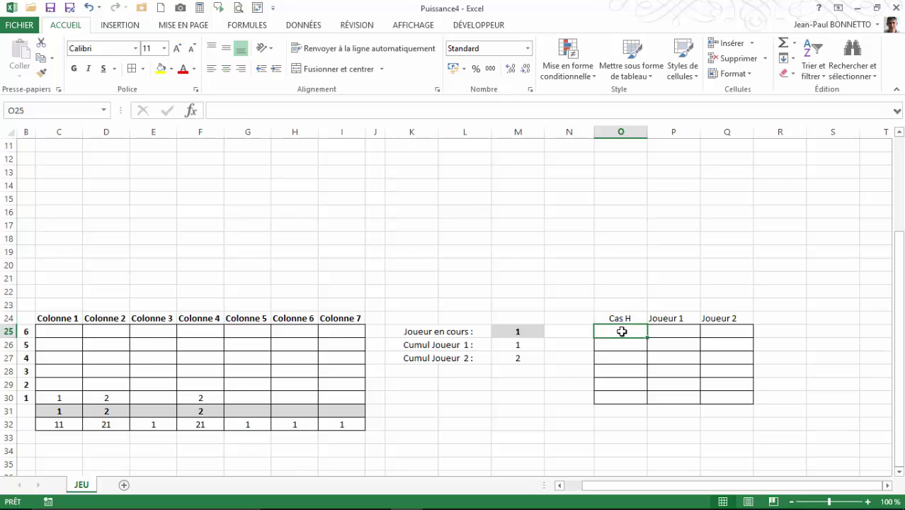
type("=")
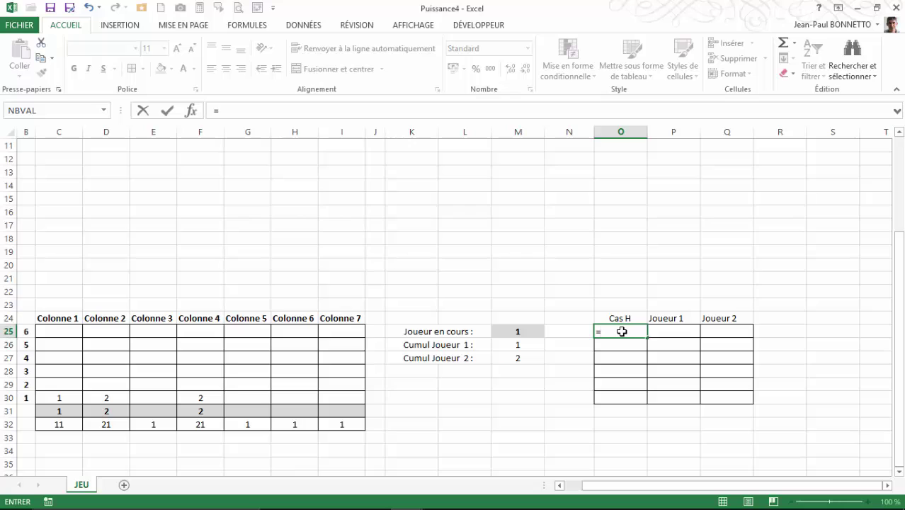
left_click(55, 397)
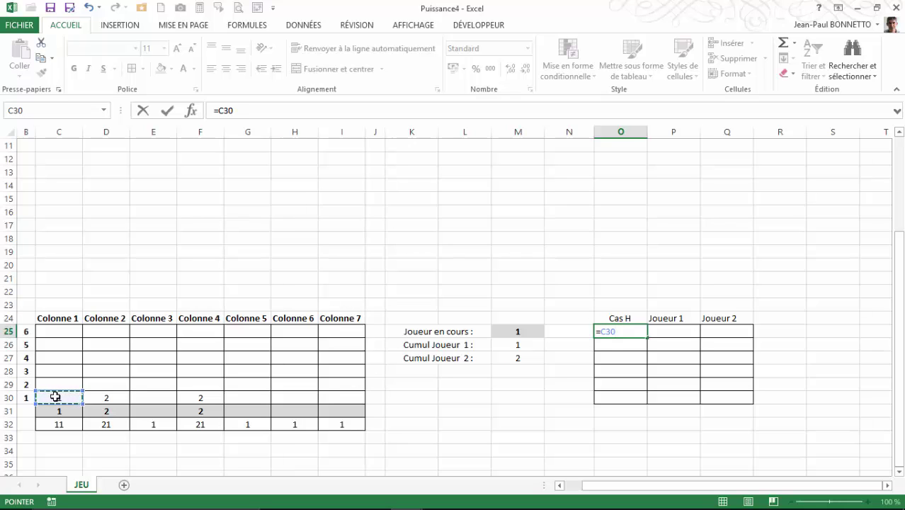
type("&")
left_click(103, 399)
type("&")
left_click(147, 398)
type("&")
left_click(182, 398)
type("&")
left_click(238, 399)
type("&")
left_click(290, 399)
type("&")
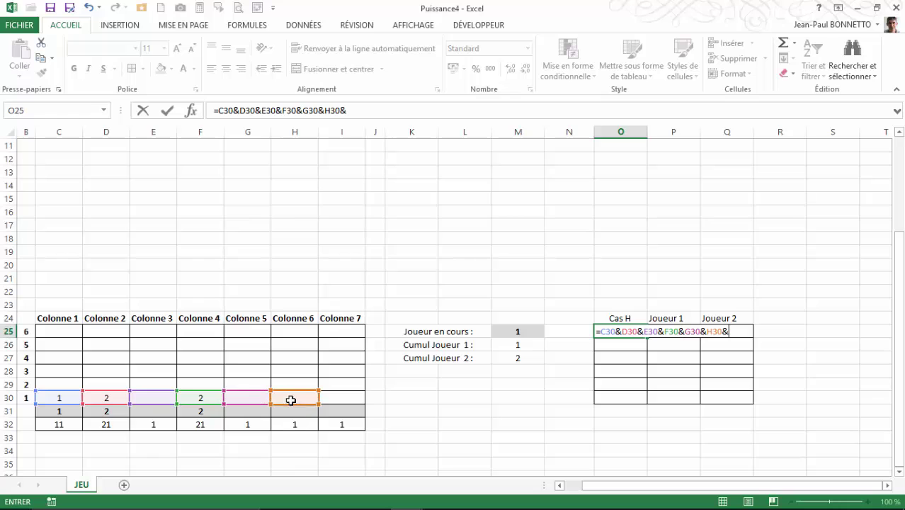
left_click(326, 400)
key("Return")
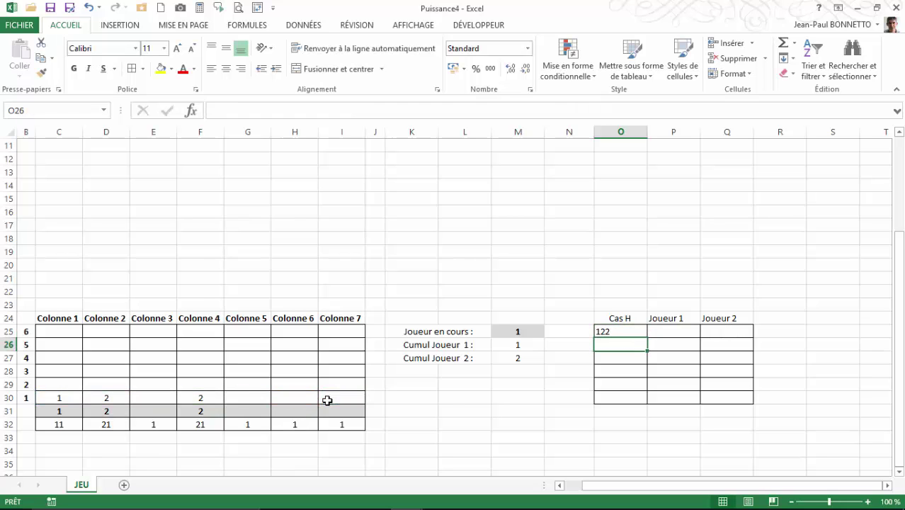
Concatenate the second grid row in O26 with the formula =C29&D29&E29&F29&G29&H29&I29.
left_click(615, 335)
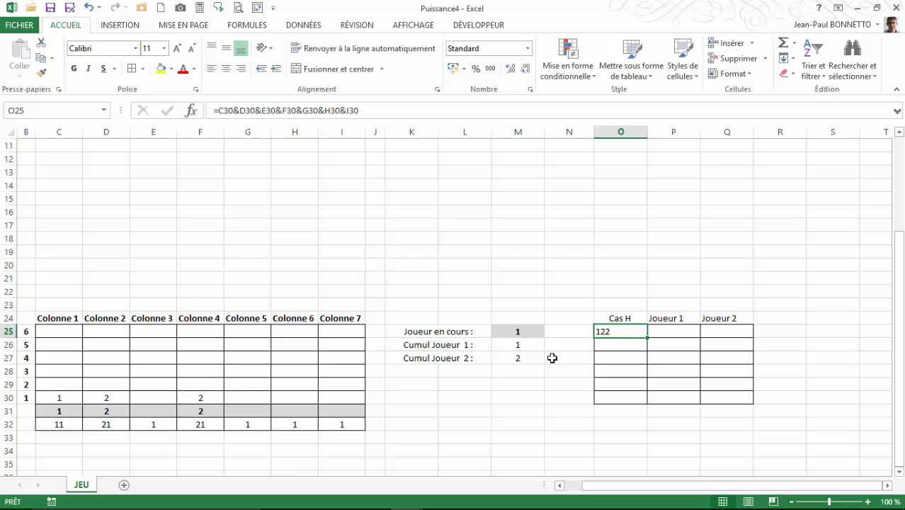
left_click(614, 345)
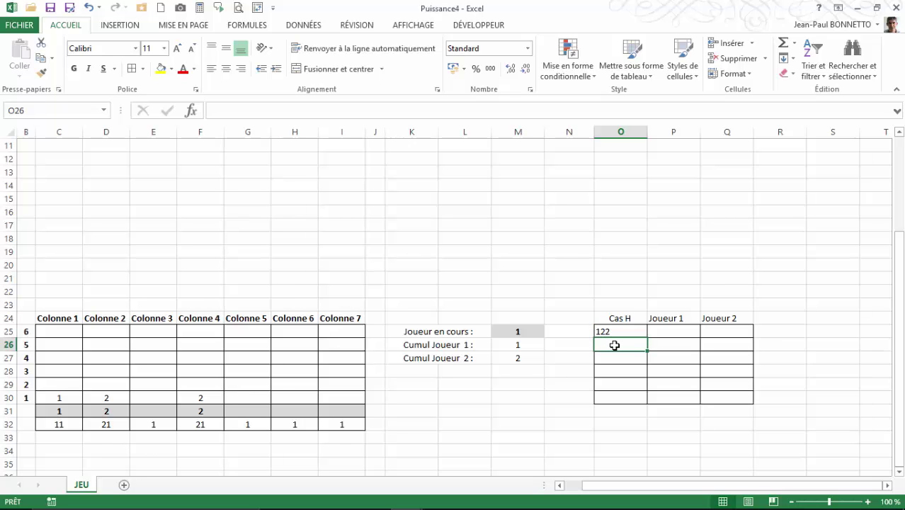
left_click(611, 332)
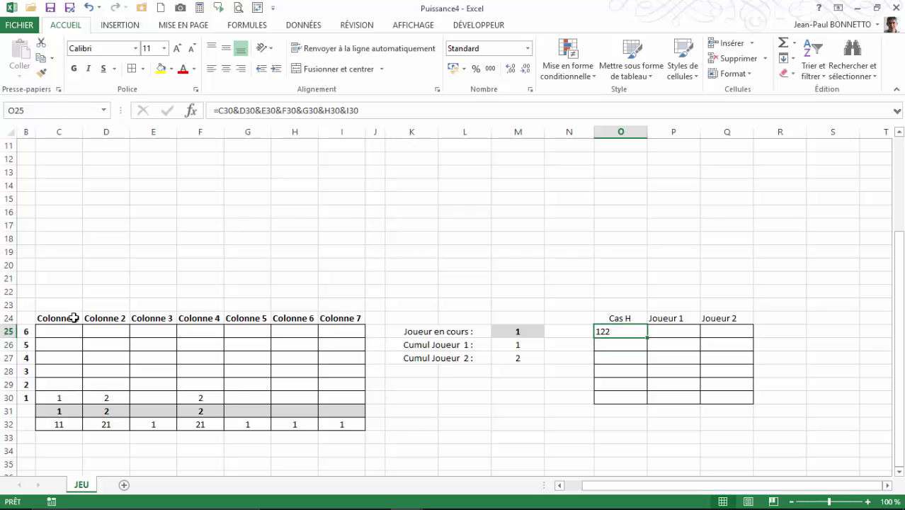
left_click(610, 346)
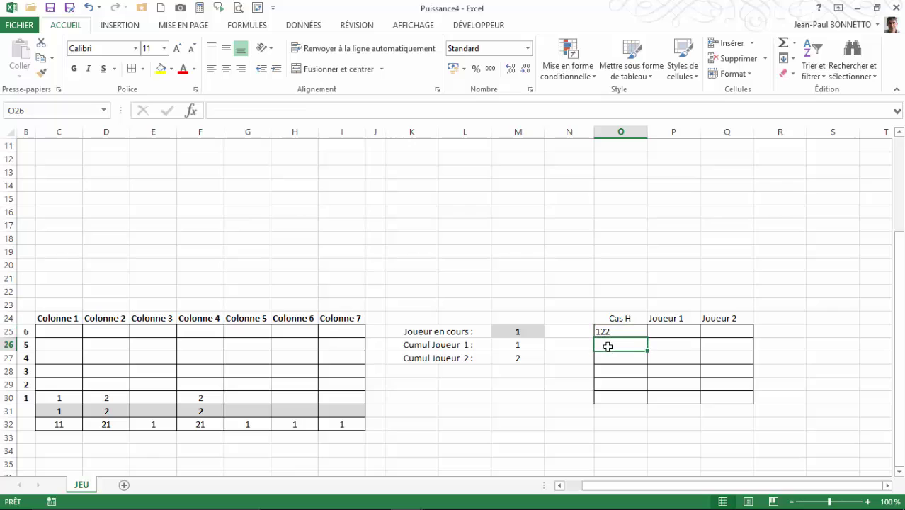
type("=")
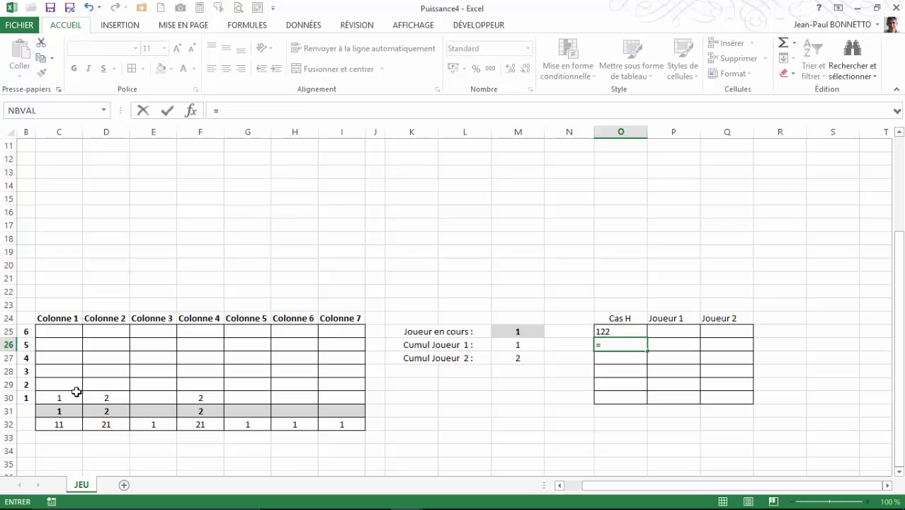
left_click(52, 388)
type("&")
left_click(118, 386)
type("&")
left_click(156, 389)
type("&")
left_click(196, 386)
type("&")
left_click(248, 387)
type("&")
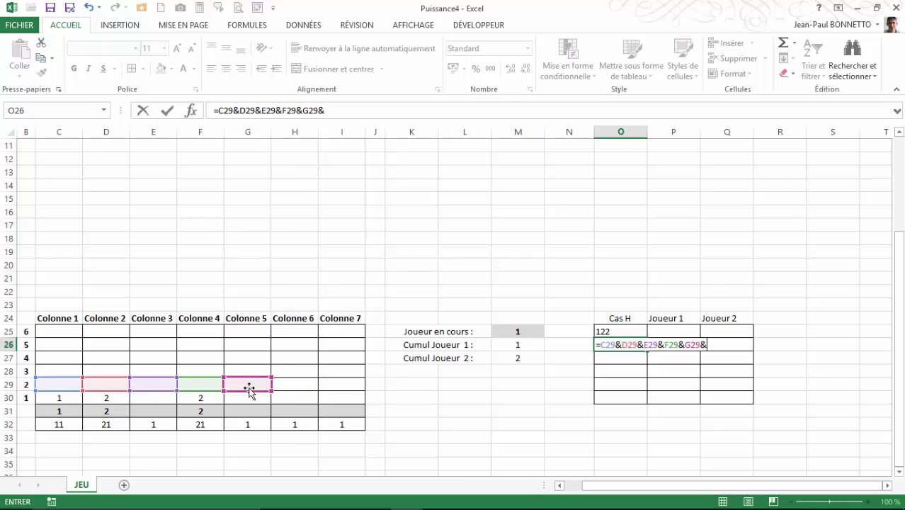
left_click(297, 384)
type("&")
left_click(334, 384)
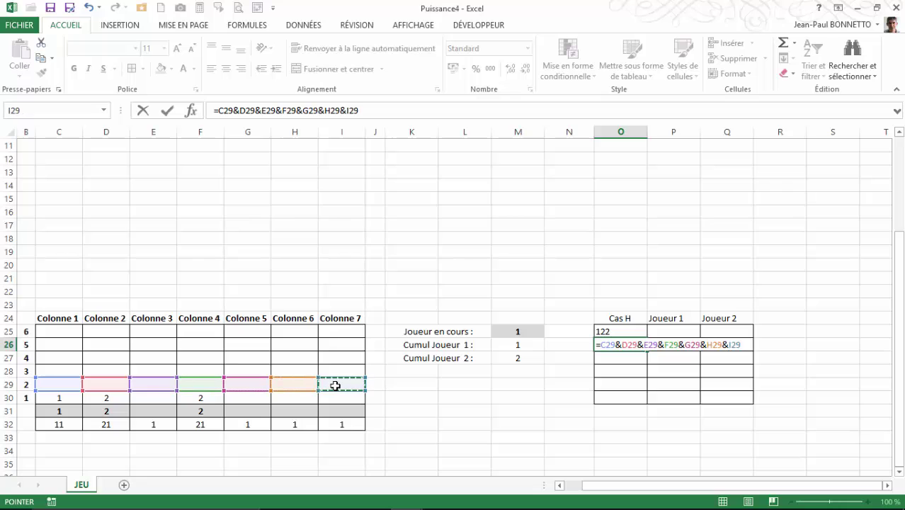
key("Return")
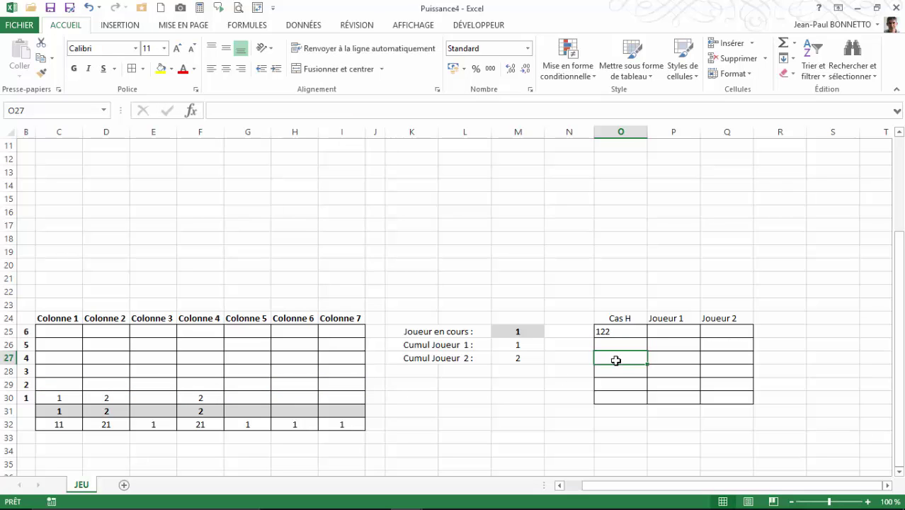
Concatenate the third grid row in O27 with the formula =C28&D28&E28&F28&G28&H28&I28.
type("=")
left_click(55, 369)
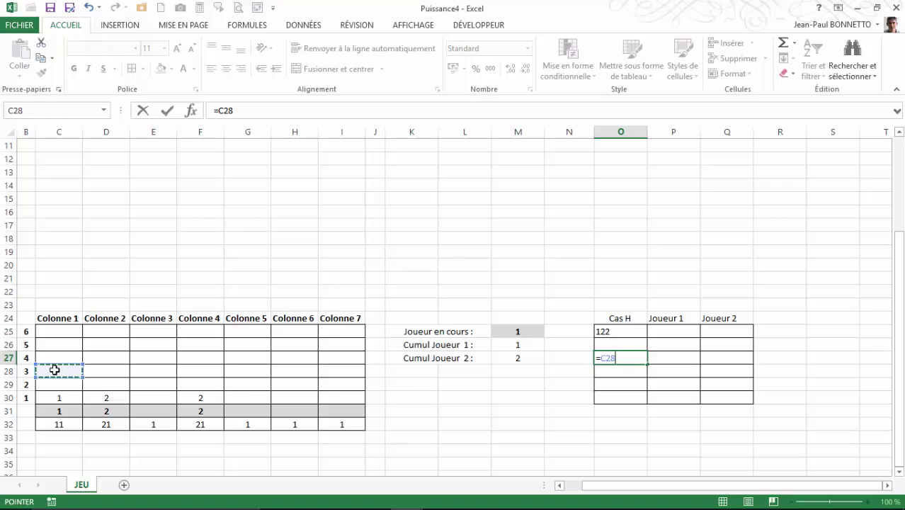
type("&")
left_click(101, 370)
type("&")
left_click(154, 370)
type("&")
left_click(202, 371)
type("&")
left_click(261, 372)
type("&")
left_click(289, 370)
type("&")
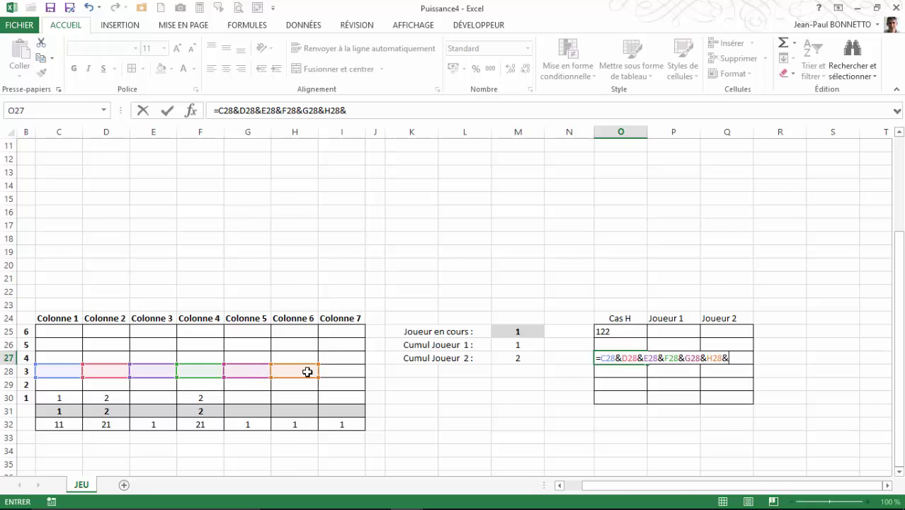
left_click(327, 370)
key("Return")
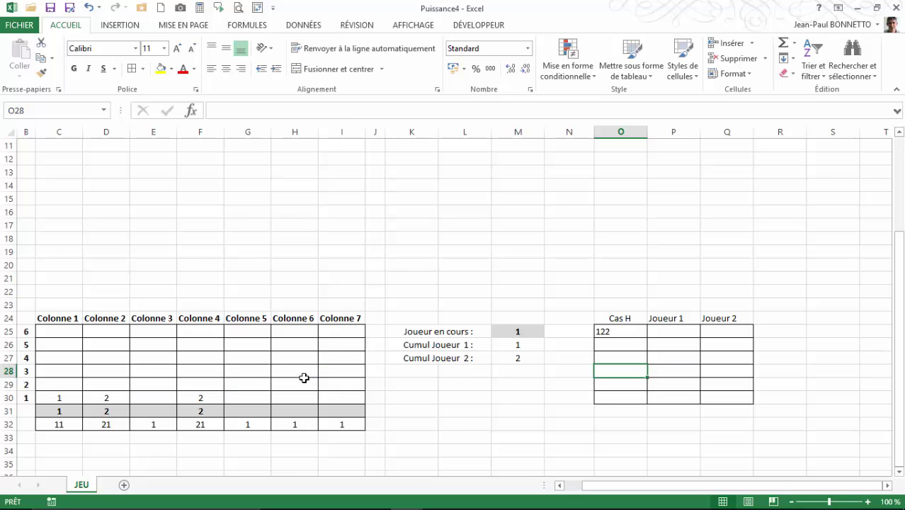
Concatenate the fourth grid row in O28 with the formula =C27&D27&E27&F27&G27&H27&I27.
type("=")
left_click(60, 359)
type("&")
left_click(112, 359)
type("&")
left_click(146, 357)
type("&")
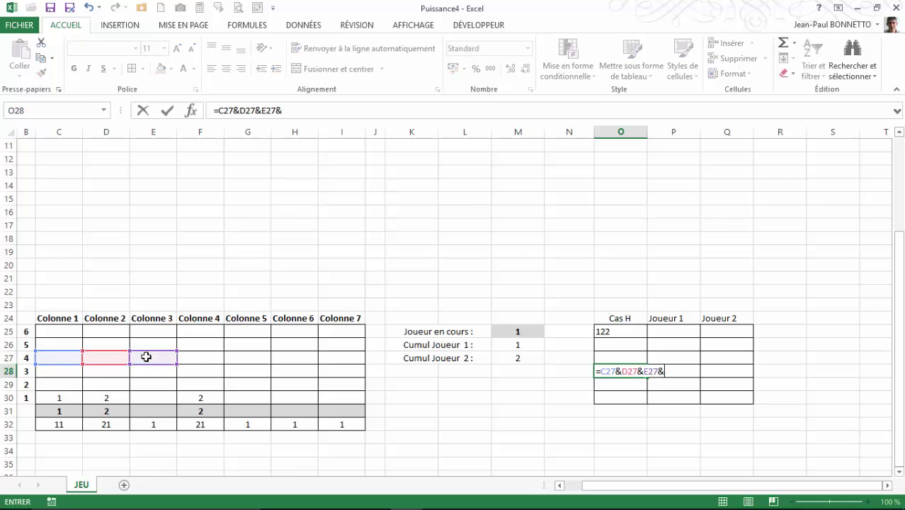
left_click(190, 359)
type("&")
left_click(240, 359)
type("&")
left_click(287, 359)
type("&")
left_click(329, 359)
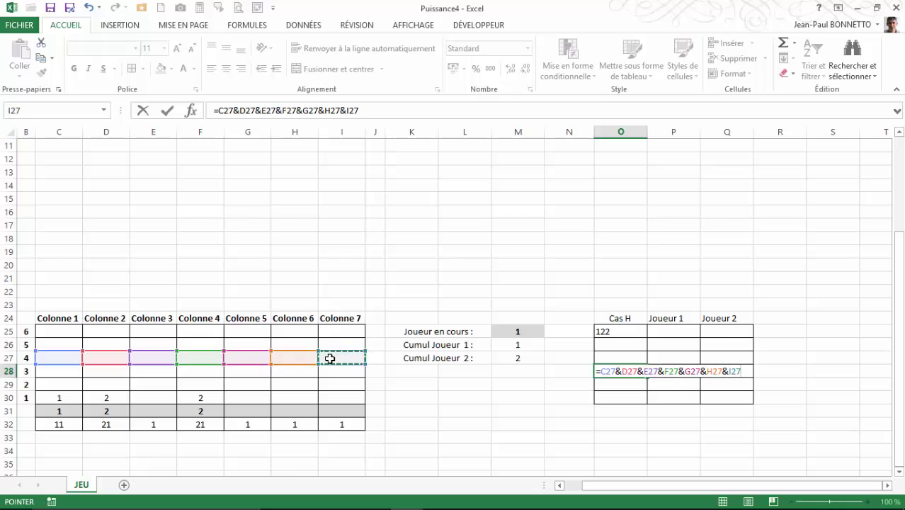
key("Return")
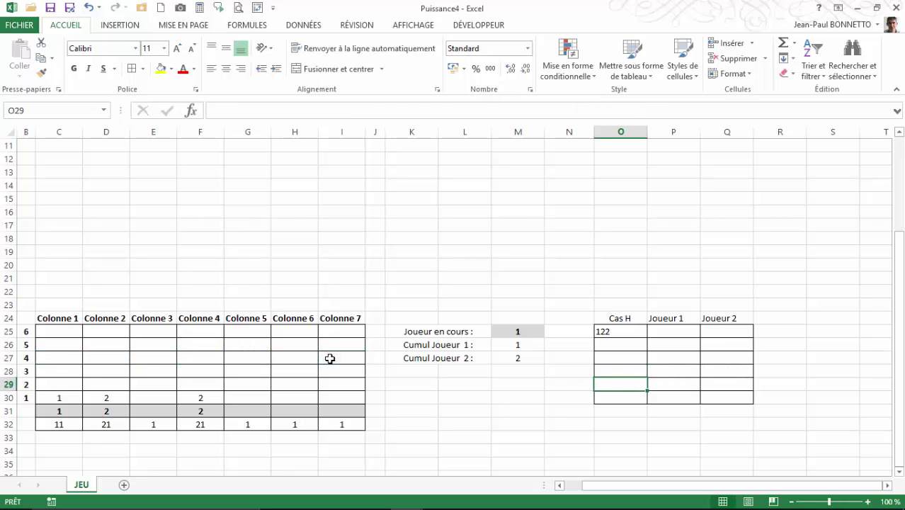
Concatenate the fifth grid row in O29 with the formula =C26&D26&E26&F26&G26&H26&I26.
left_click(64, 344)
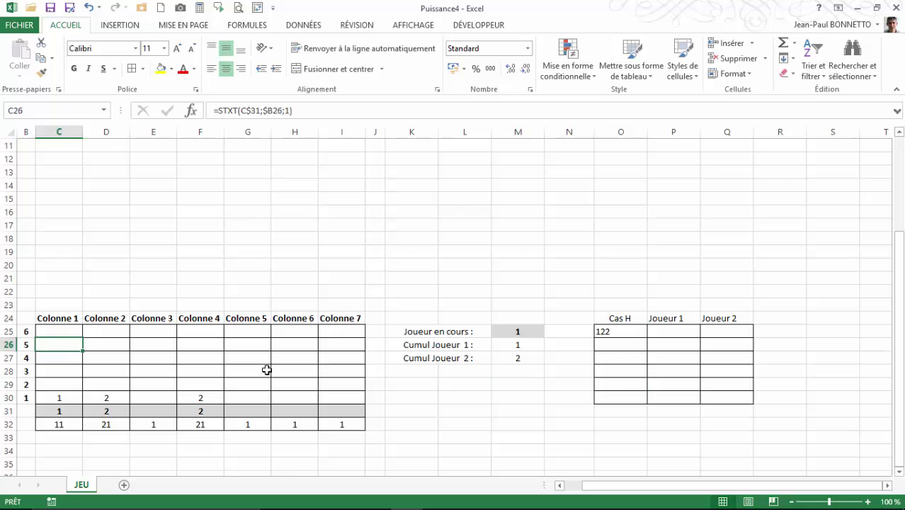
left_click(623, 383)
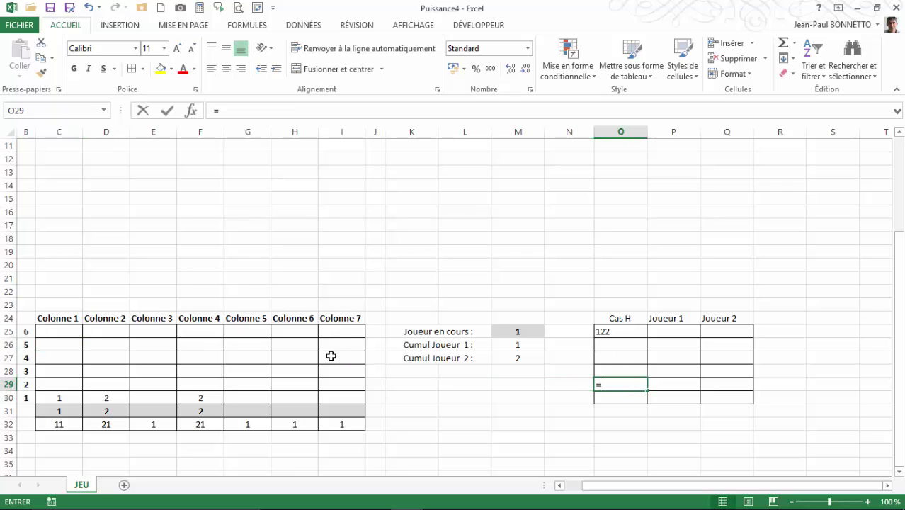
type("=")
left_click(65, 344)
type("&")
left_click(106, 345)
type("&")
left_click(155, 345)
type("&")
left_click(199, 344)
type("&")
left_click(250, 344)
type("&")
left_click(306, 346)
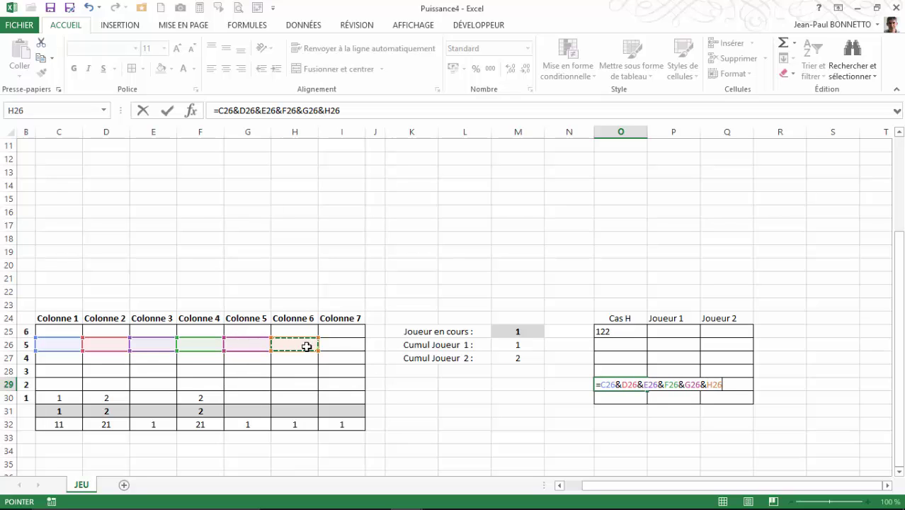
type("&")
left_click(348, 346)
key("Return")
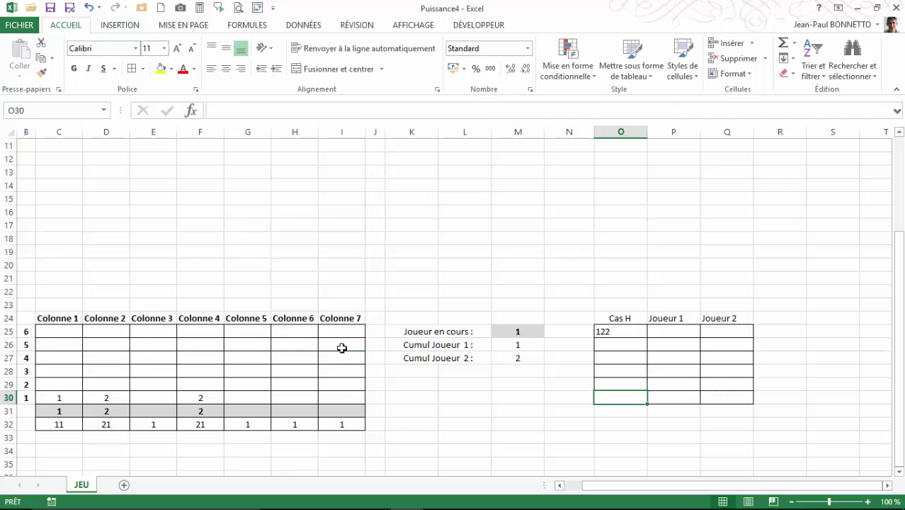
Concatenate the sixth grid row in O30 by joining C25 through I25 with the & operator.
type("=")
left_click(55, 333)
type("&")
left_click(92, 332)
type("&")
left_click(156, 332)
type("&")
left_click(195, 333)
type("&")
left_click(244, 336)
type("&")
left_click(293, 336)
type("&")
left_click(330, 337)
key("Return")
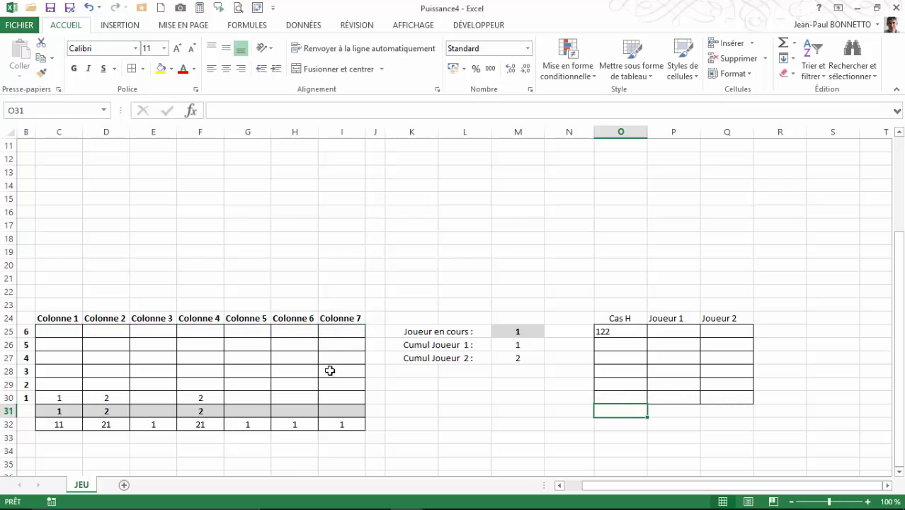
Enter 2 as the move in E31 for Colonne 3 and in G31 for Colonne 5 to test the Cas H formula.
left_click(602, 391)
left_click(609, 331)
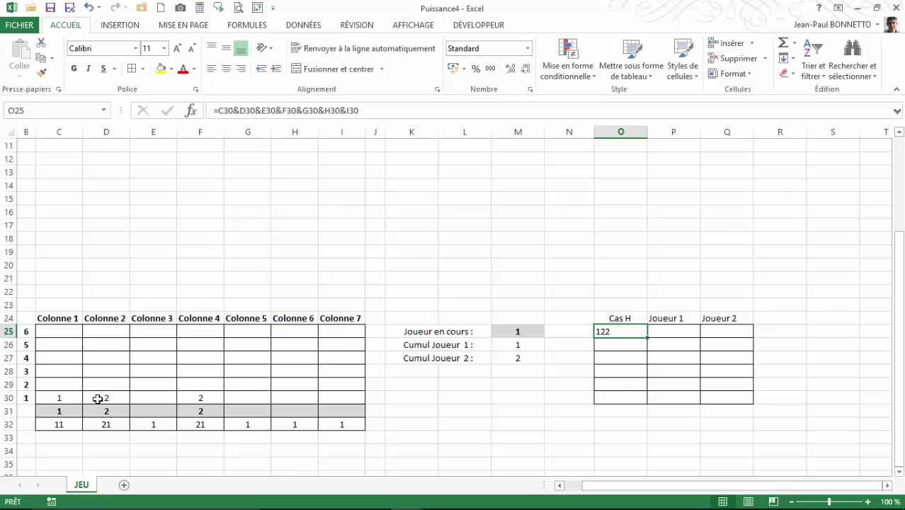
left_click(152, 410)
type("2")
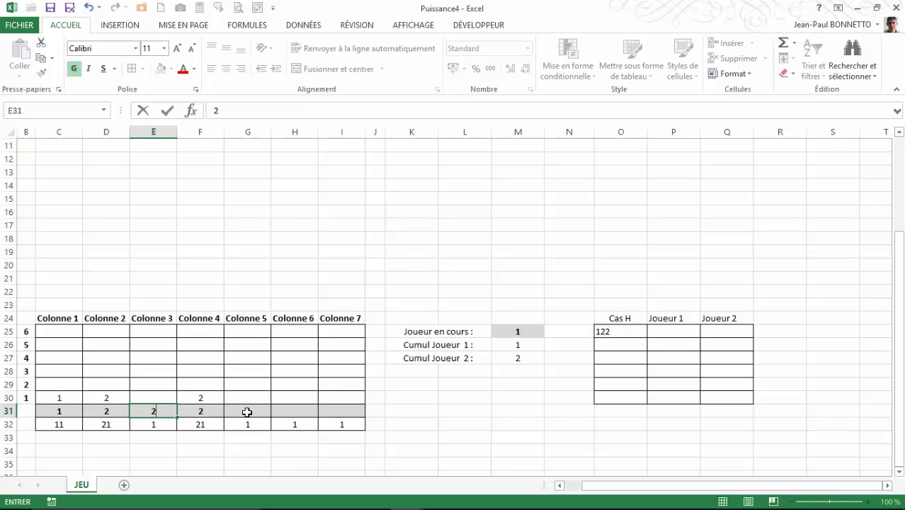
left_click(247, 411)
type("2")
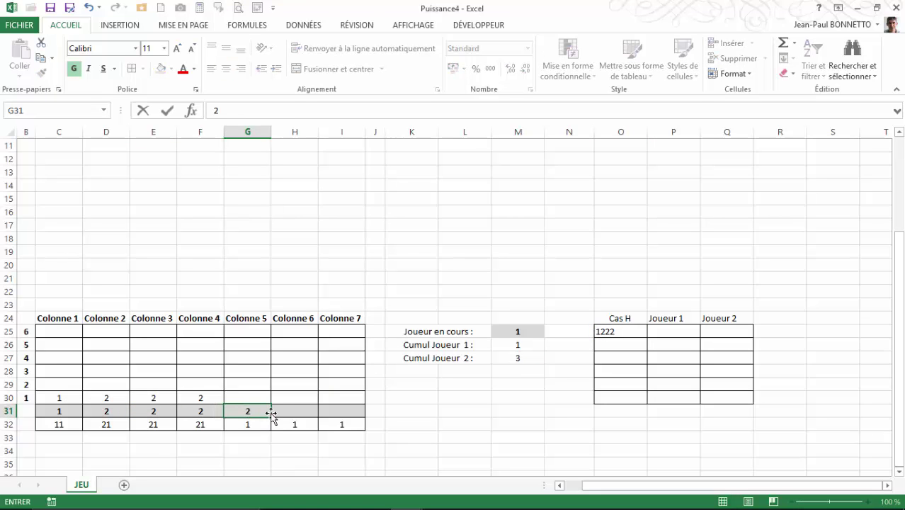
key("Return")
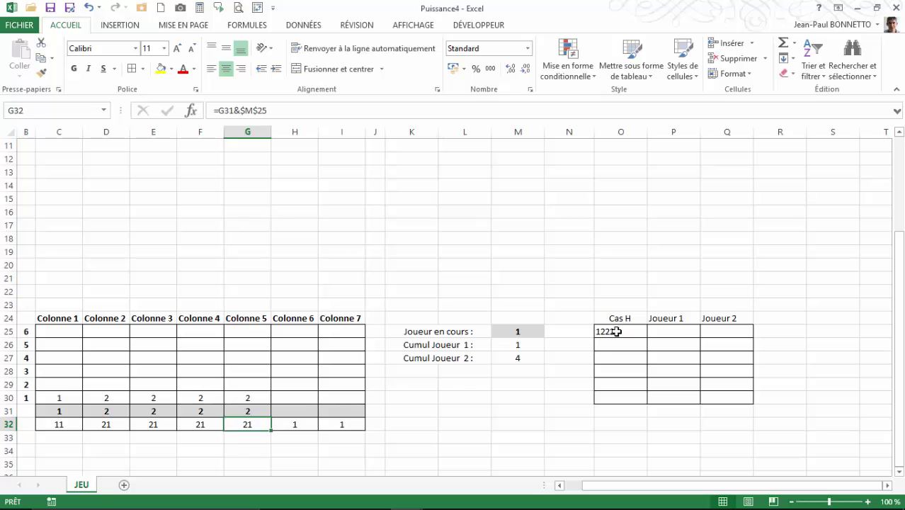
Search the first Cas H string for four 1s by entering =CHERCHE("1111";O25;1) in P25 under Joueur 1.
left_click(667, 333)
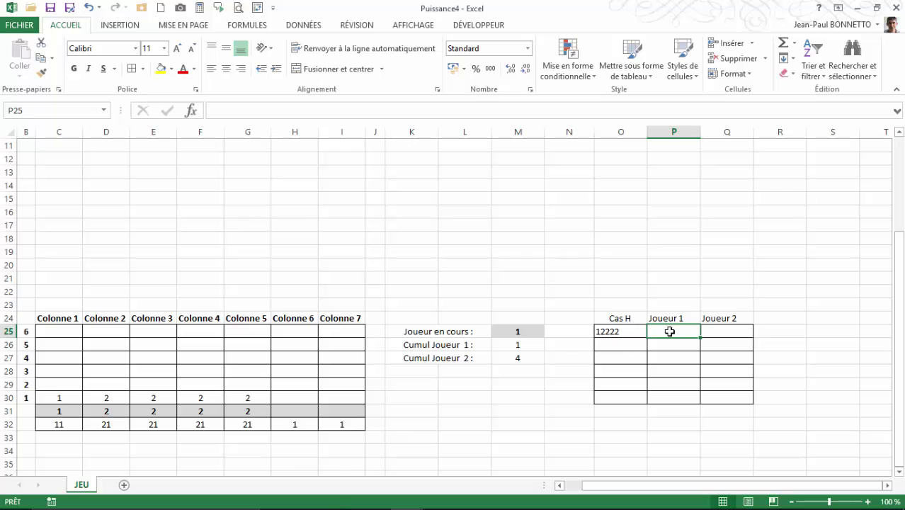
left_click(611, 330)
left_click(674, 331)
left_click(611, 331)
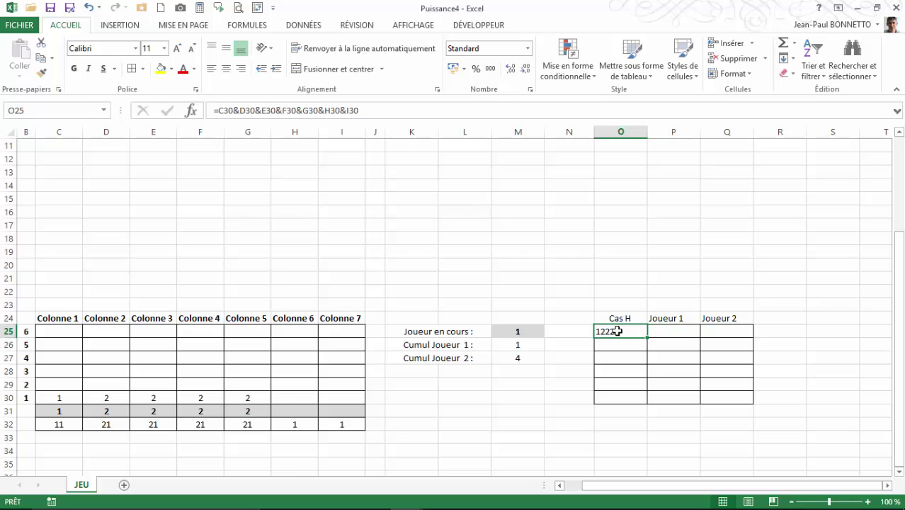
left_click(676, 331)
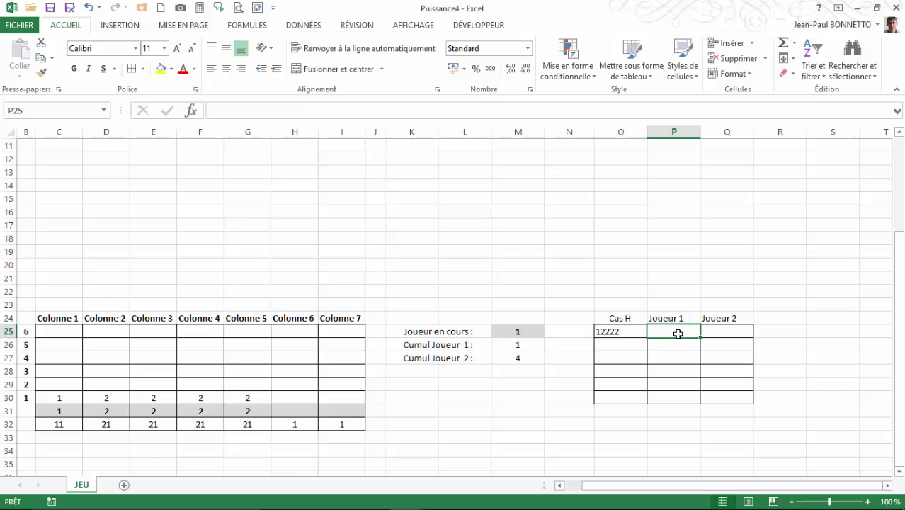
type("=cherhce(")
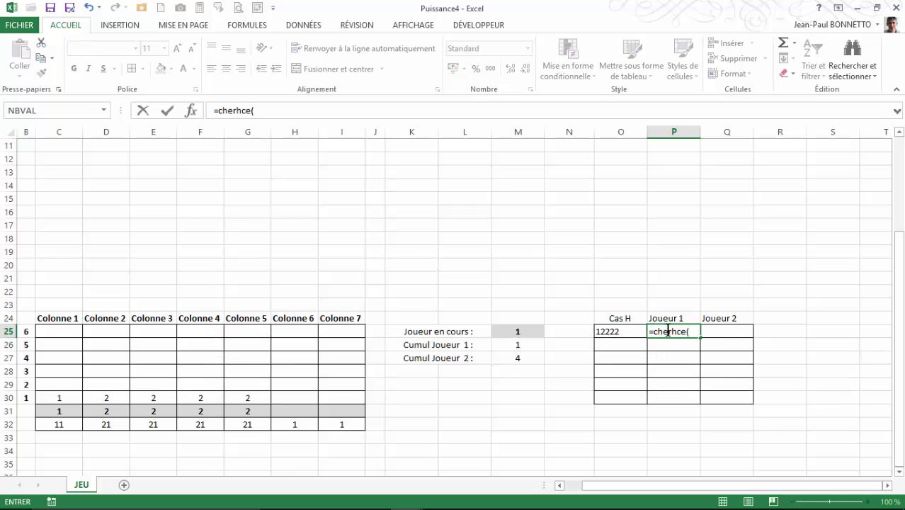
left_click(672, 330)
type("c")
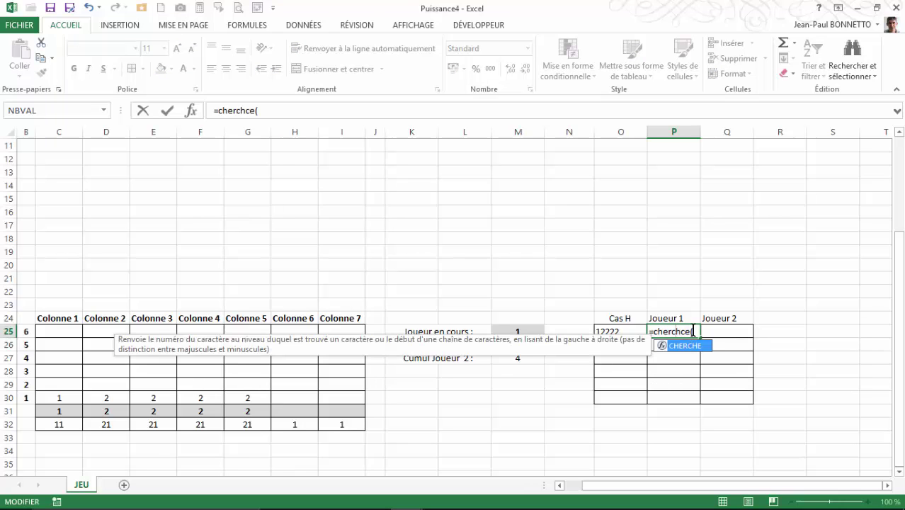
left_click(686, 333)
key("BackSpace")
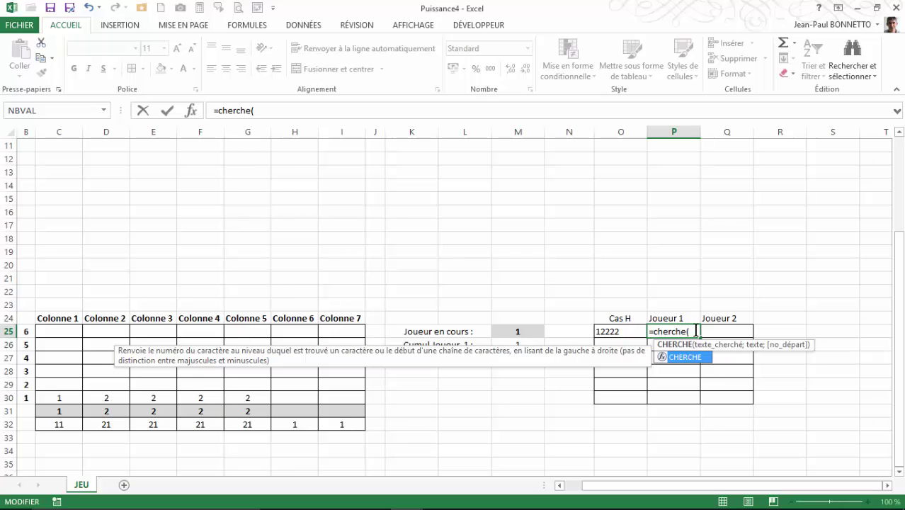
left_click(692, 332)
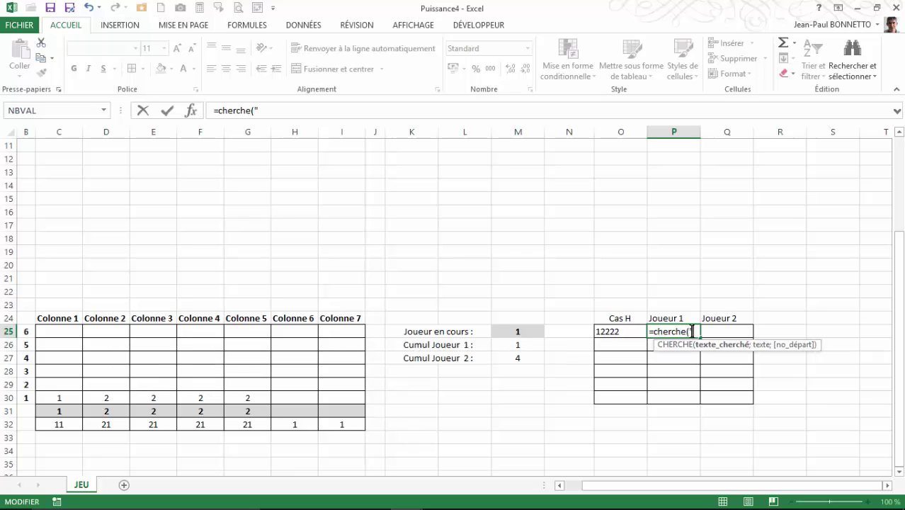
type("\"1111\";")
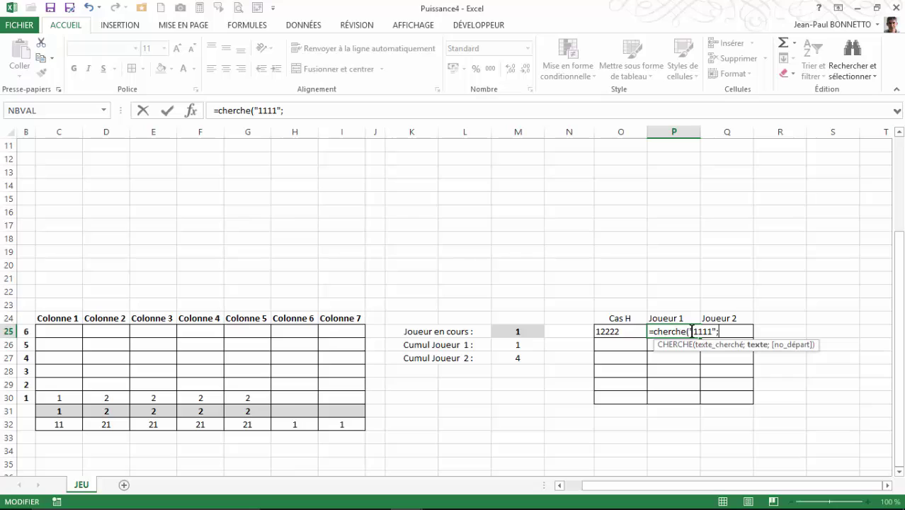
left_click(611, 332)
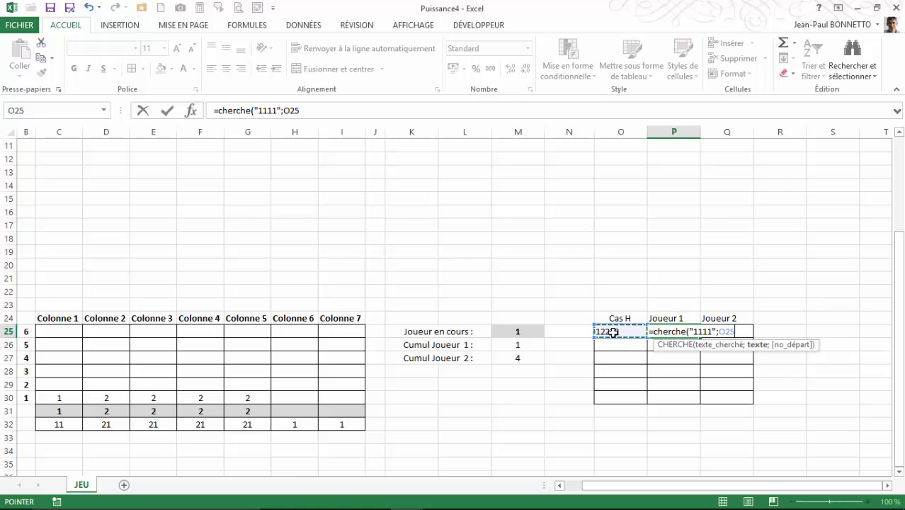
type(";")
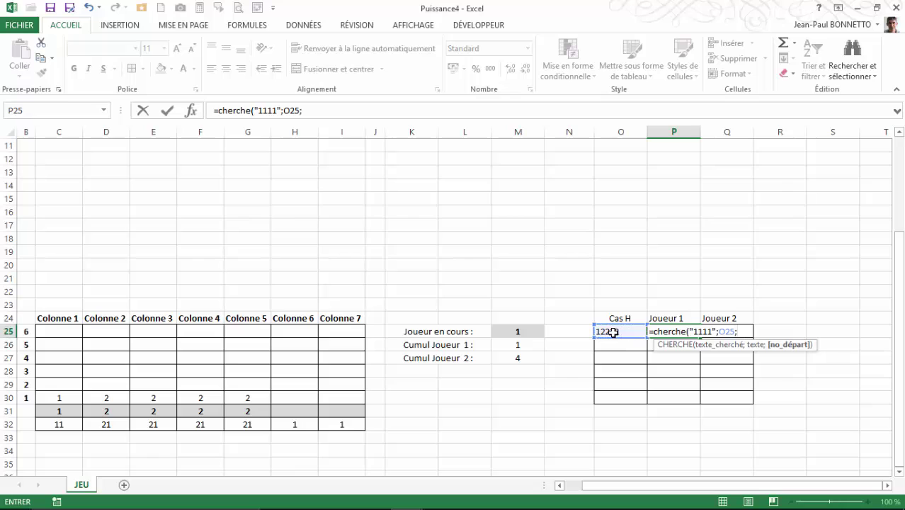
type("1)")
key("Return")
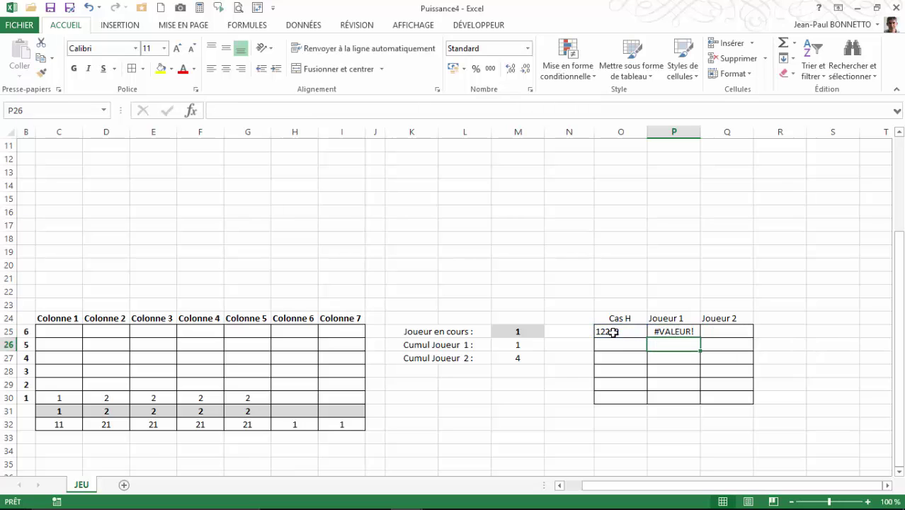
Wrap the P25 formula in ESTERR, making it =ESTERR(CHERCHE("1111";O25;1)), and fill it down through P30.
left_click(682, 332)
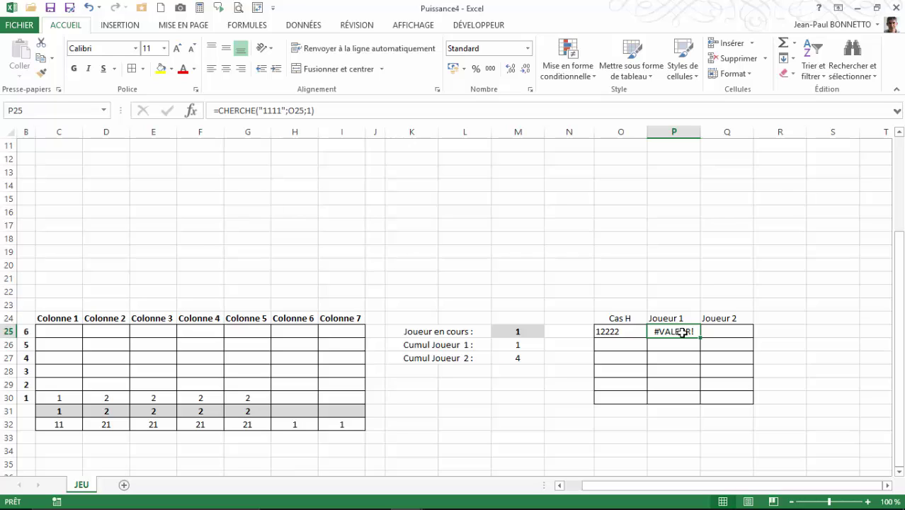
left_click(218, 111)
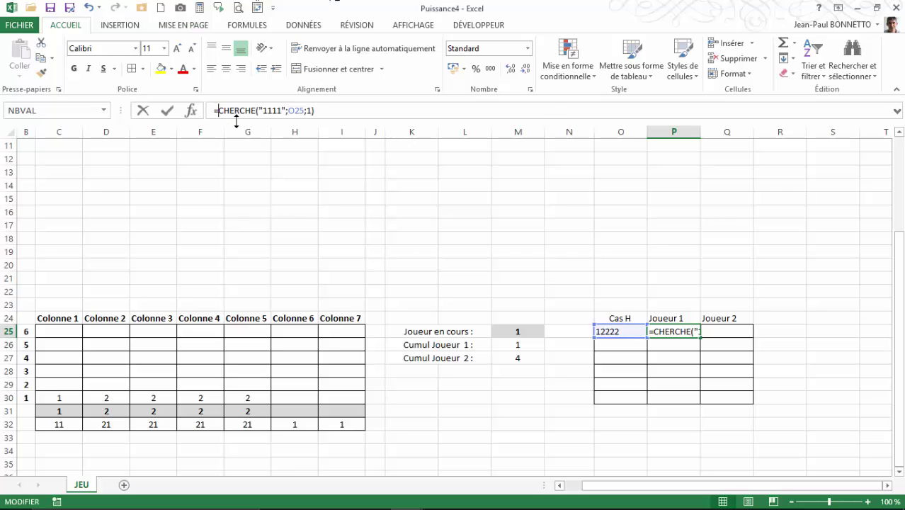
type("est")
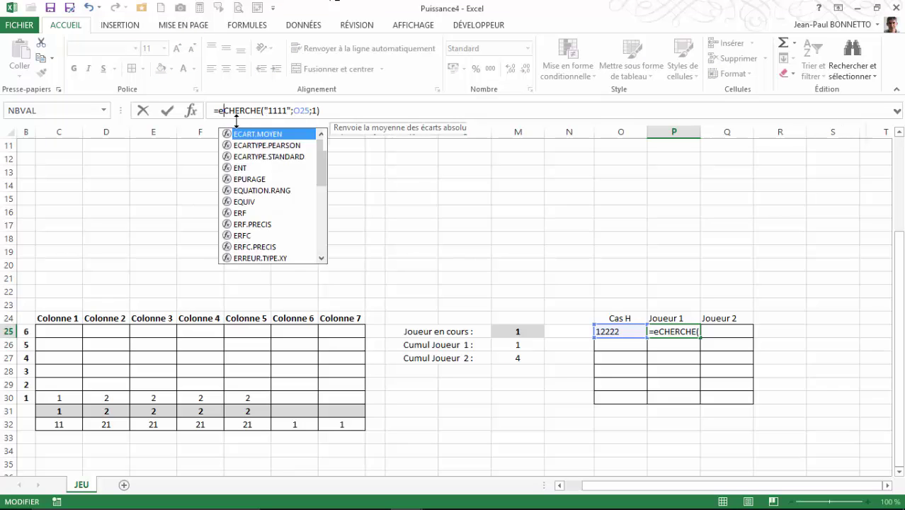
double_click(243, 156)
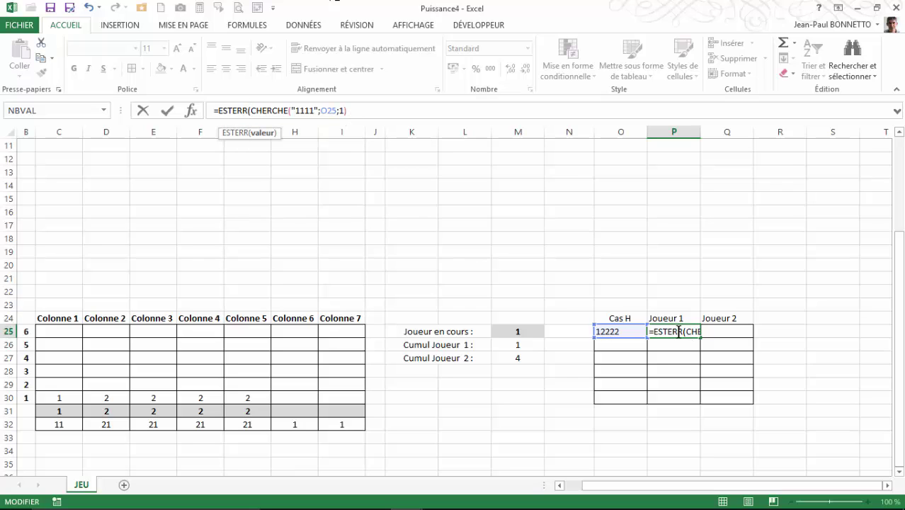
left_click(361, 111)
type(")")
key("Return")
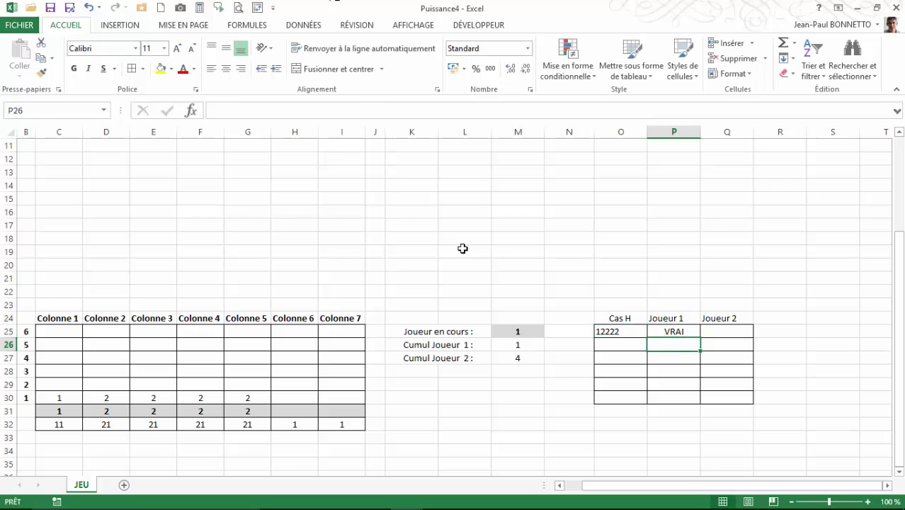
left_click(670, 331)
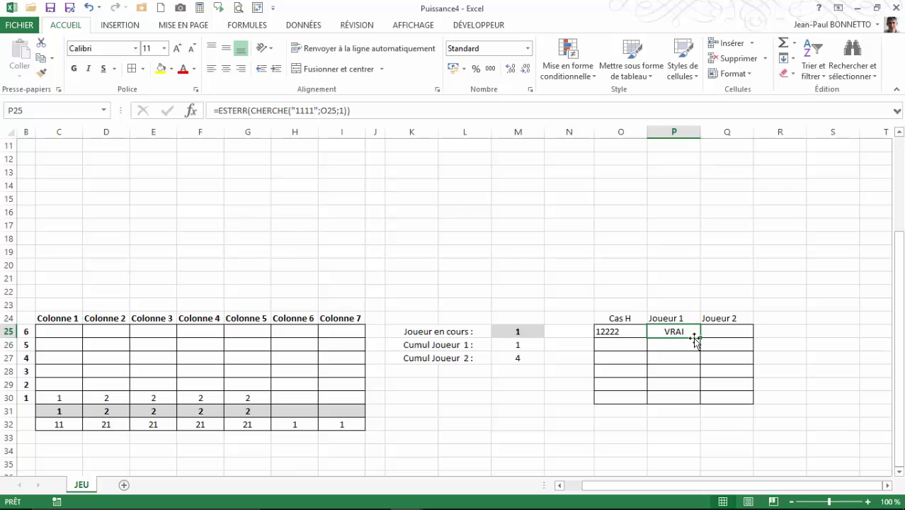
left_click_drag(701, 338, 692, 405)
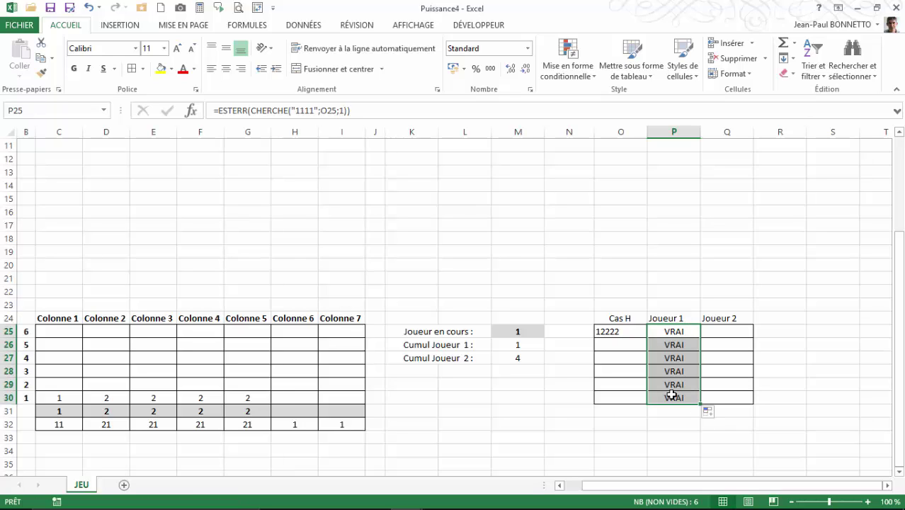
Search the first Cas H string for four 2s by entering =CHERCHE("2222";O25;1) in Q25 under Joueur 2.
left_click(723, 332)
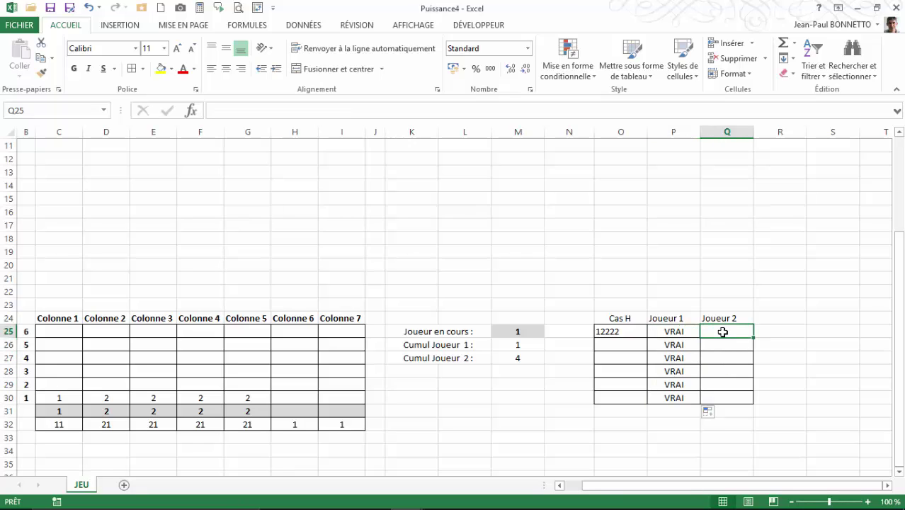
type("=cherhce")
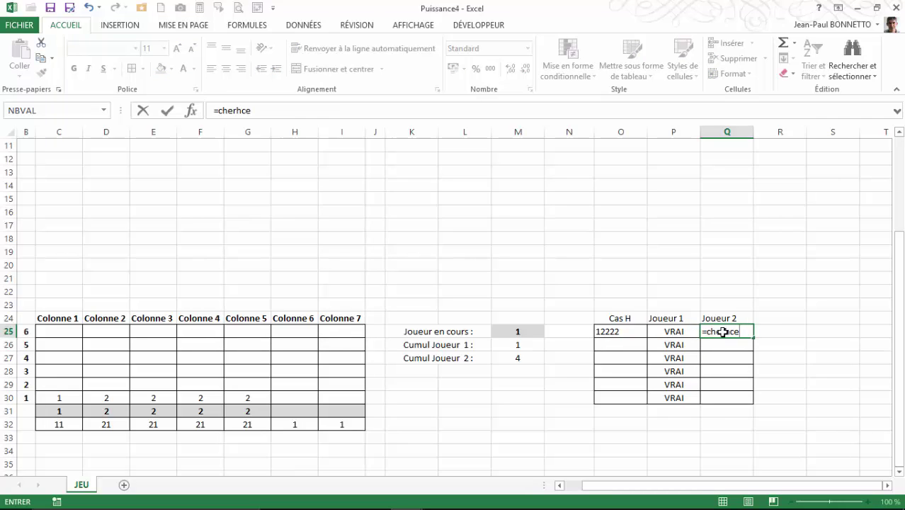
key("BackSpace")
key("BackSpace")
key("BackSpace")
type("cje")
key("BackSpace")
key("BackSpace")
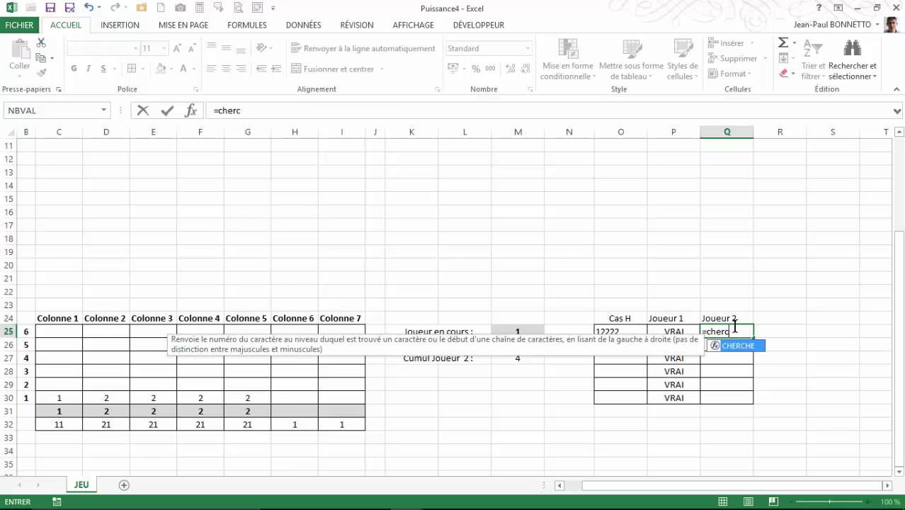
type("he(")
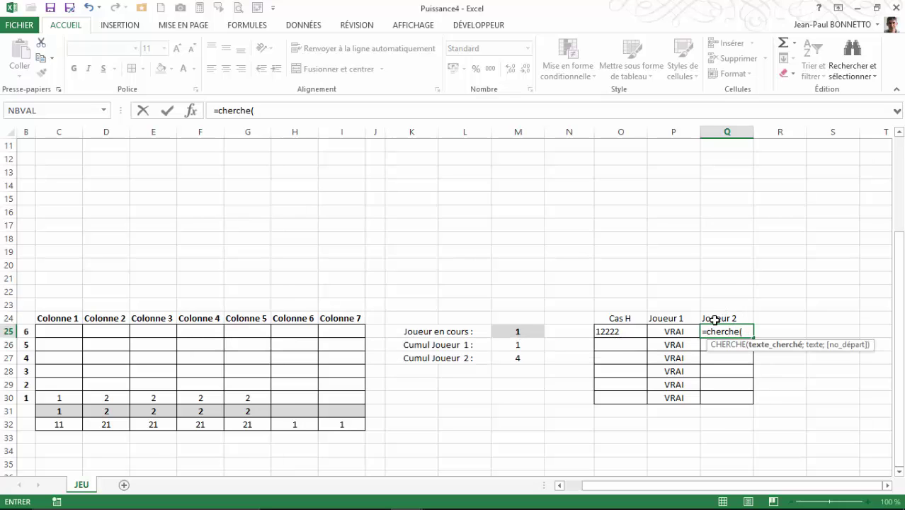
type("\"2222")
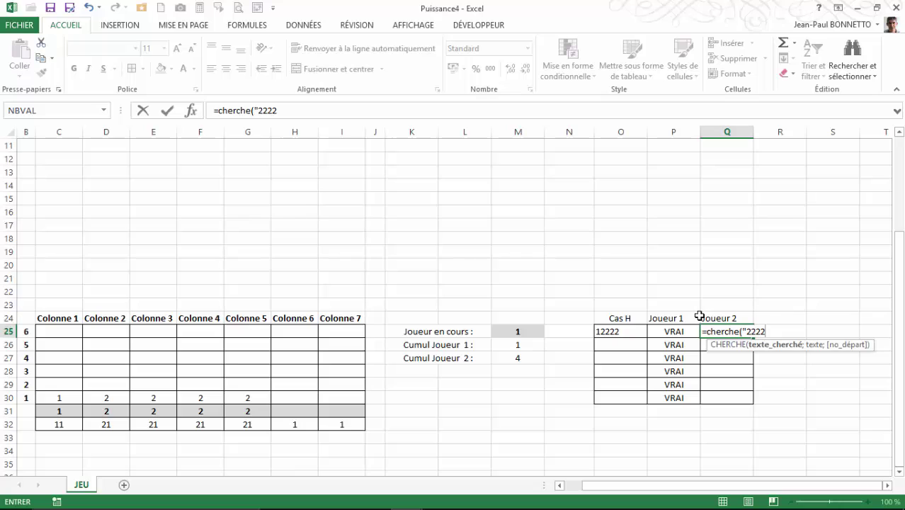
type("\";")
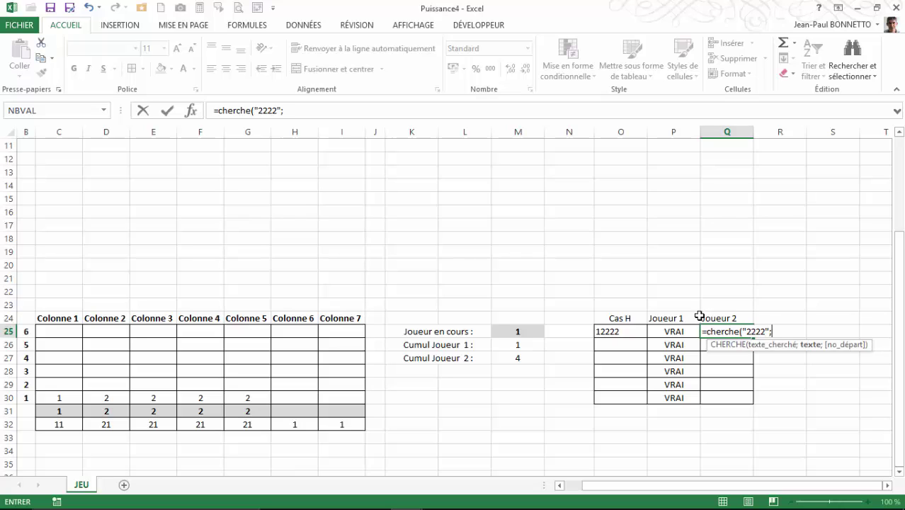
left_click(619, 331)
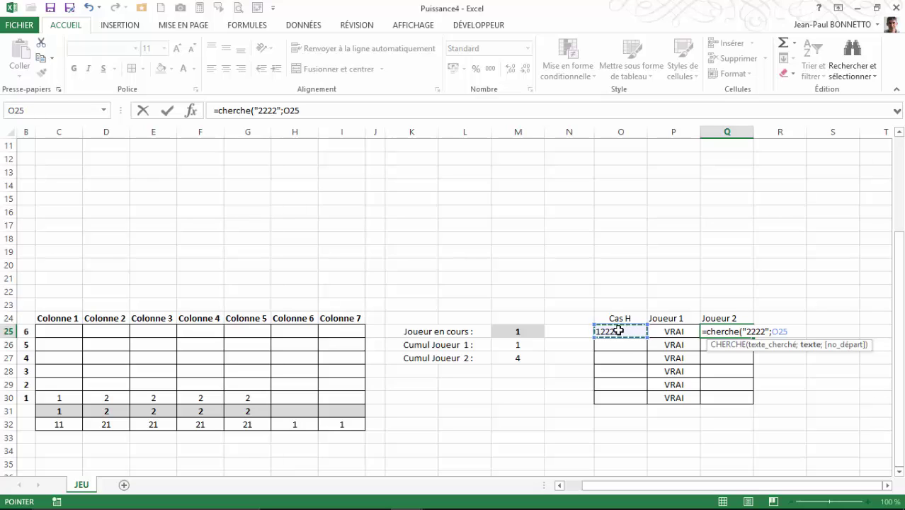
type(";")
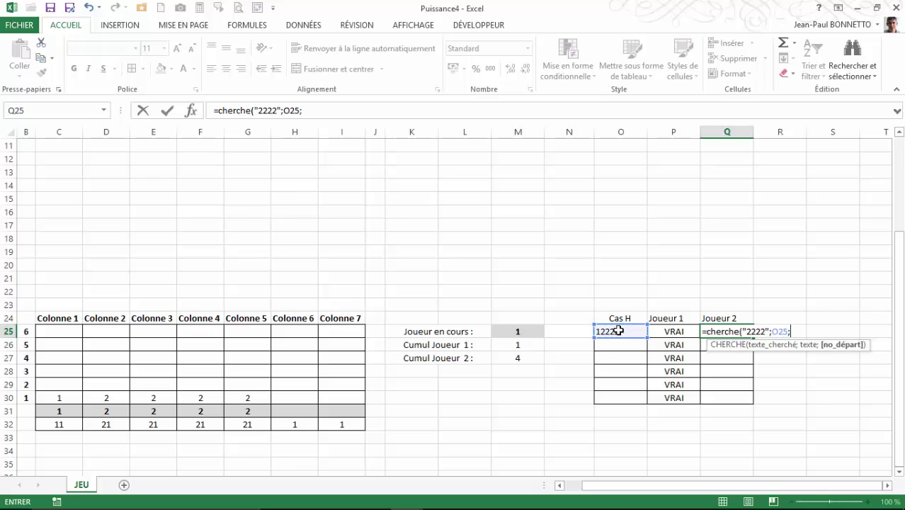
type("1)")
key("Return")
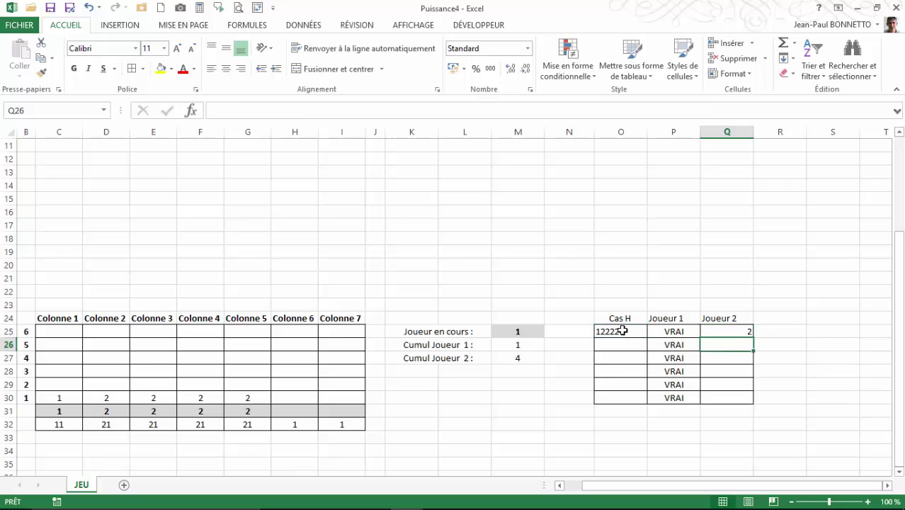
Wrap the Q25 formula in ESTERR, making it =ESTERR(CHERCHE("2222";O25;1)), and fill it down through Q30.
left_click(718, 333)
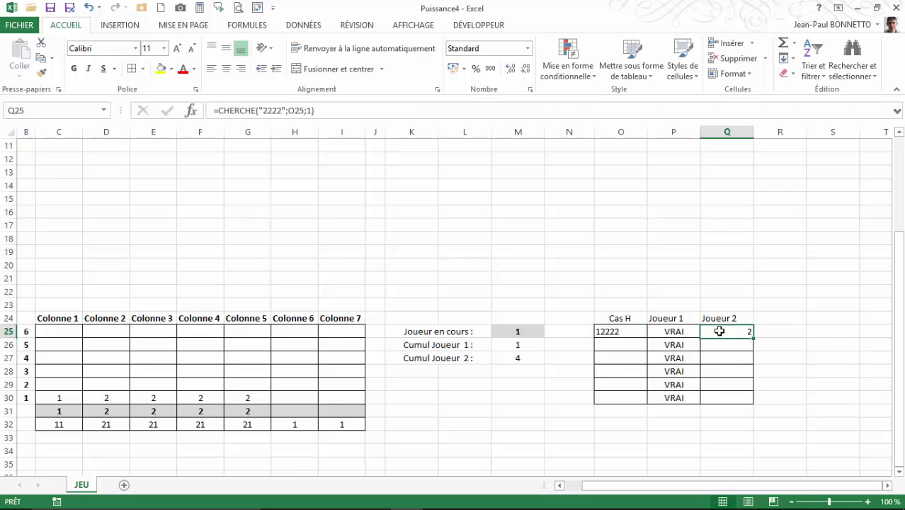
left_click(219, 111)
type("esterr")
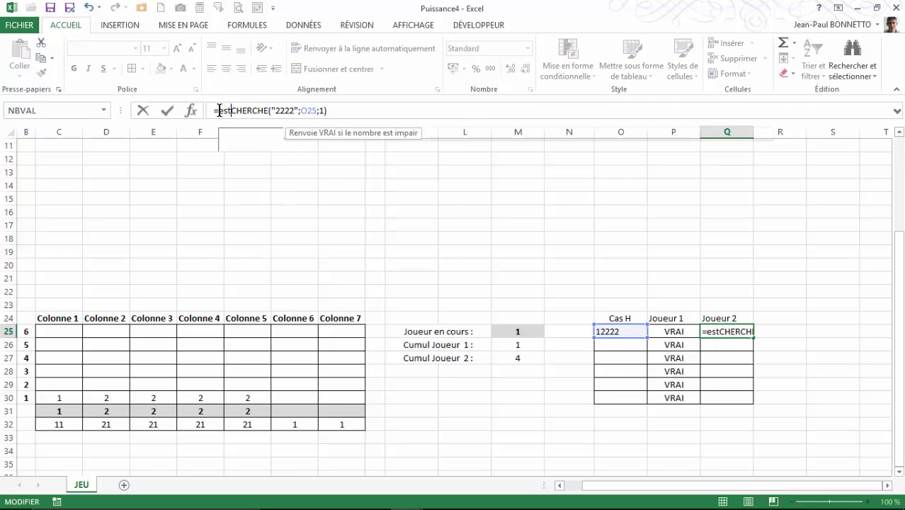
type("eu")
key("BackSpace")
key("BackSpace")
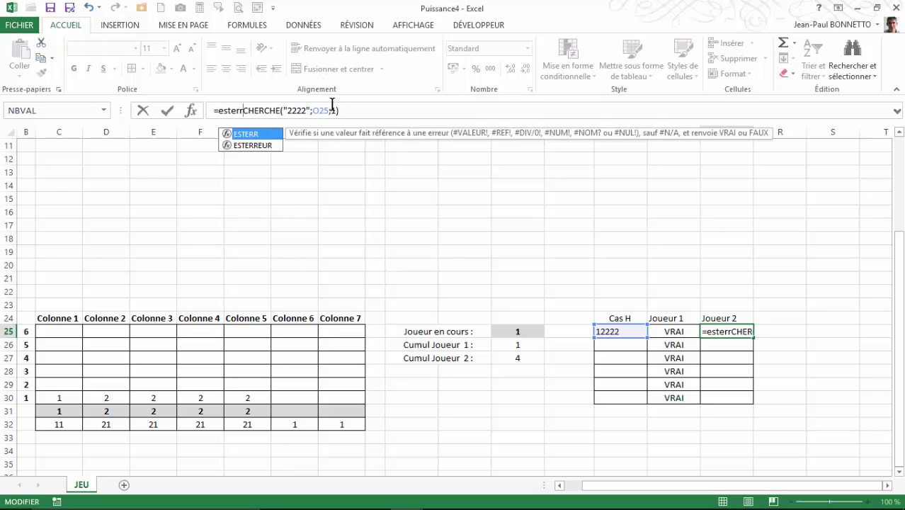
type("(")
left_click(365, 111)
type(")")
key("Return")
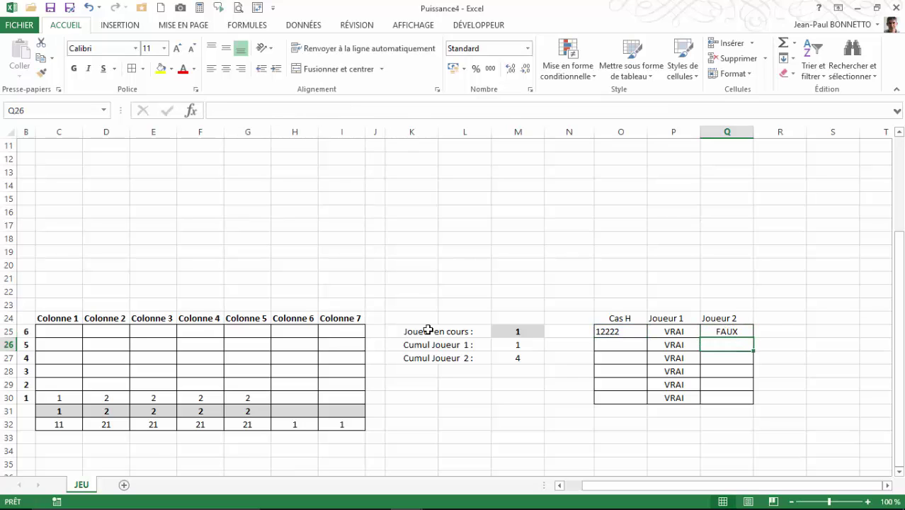
left_click(726, 333)
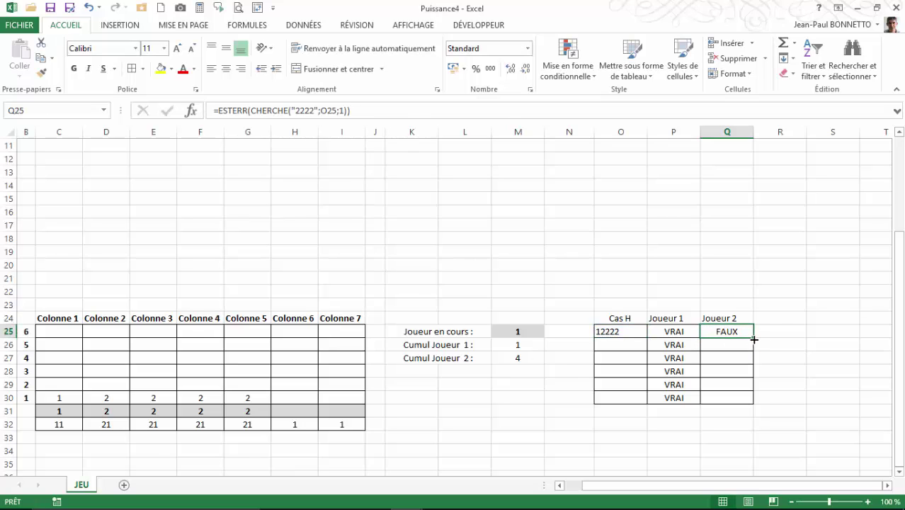
left_click_drag(754, 340, 750, 403)
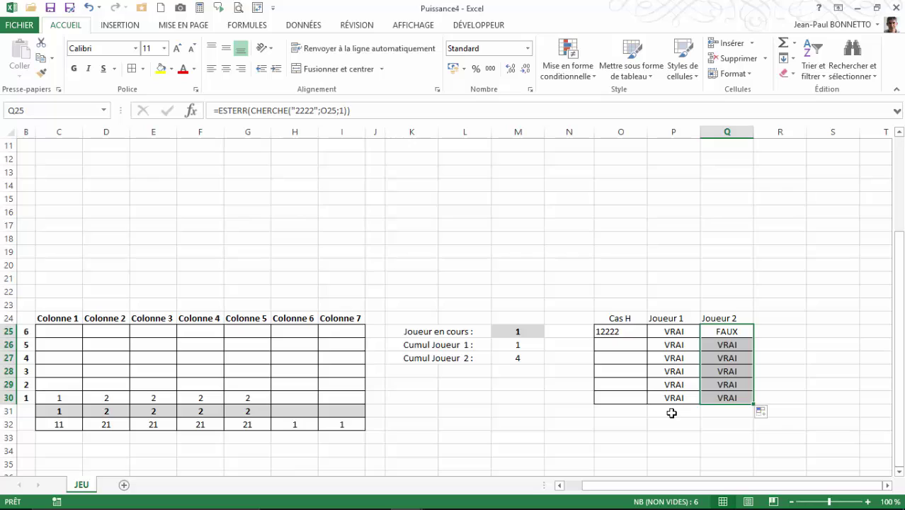
left_click(618, 314)
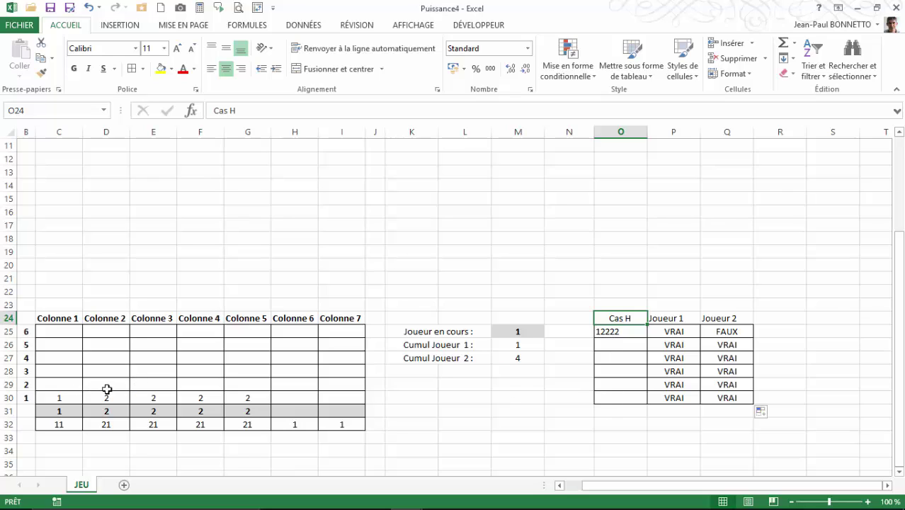
left_click(60, 382)
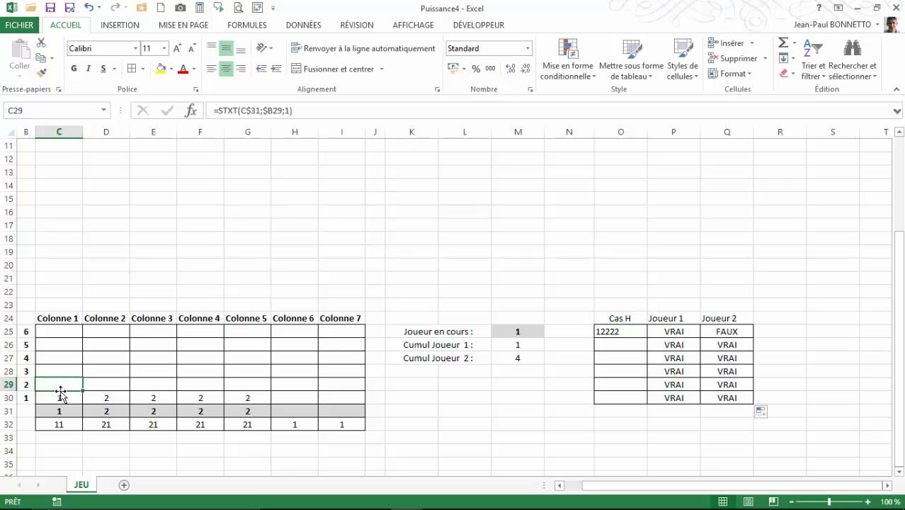
Enter 11111 in C31, the Nombre de tour cell of Colonne 1.
left_click(61, 411)
type("111")
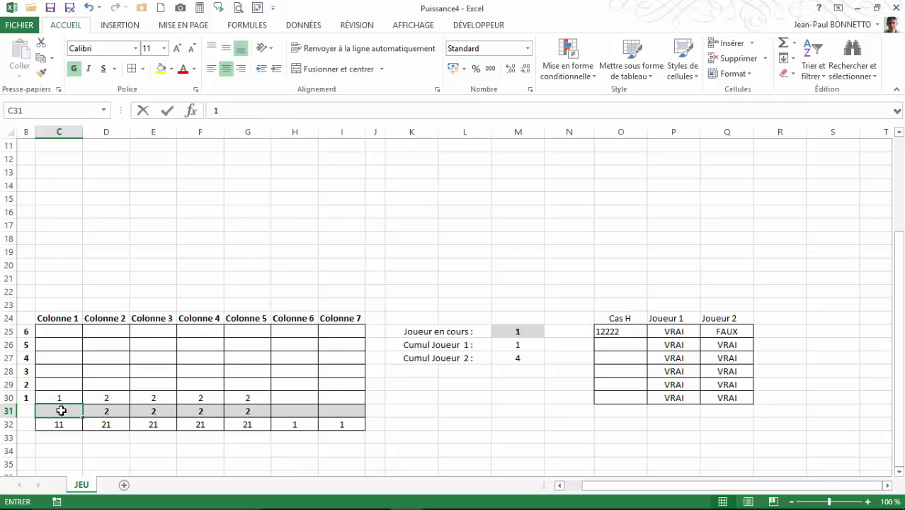
type("11")
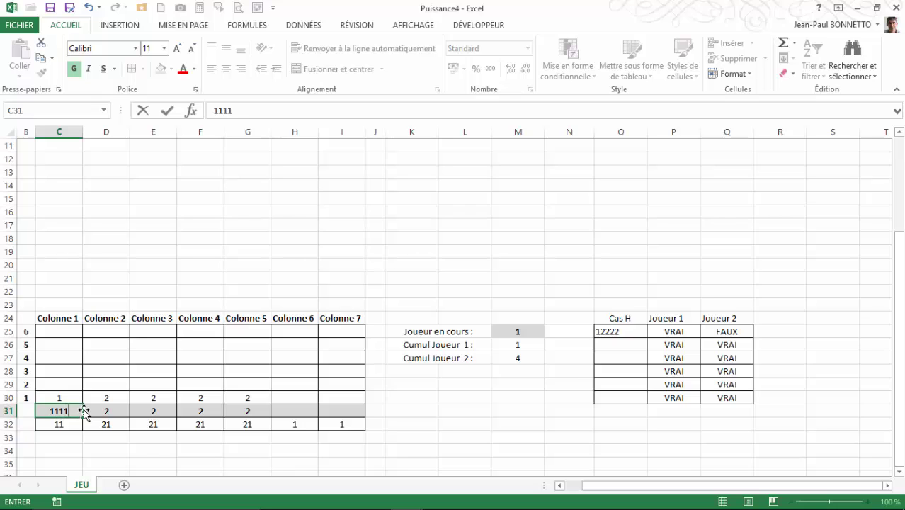
left_click(297, 411)
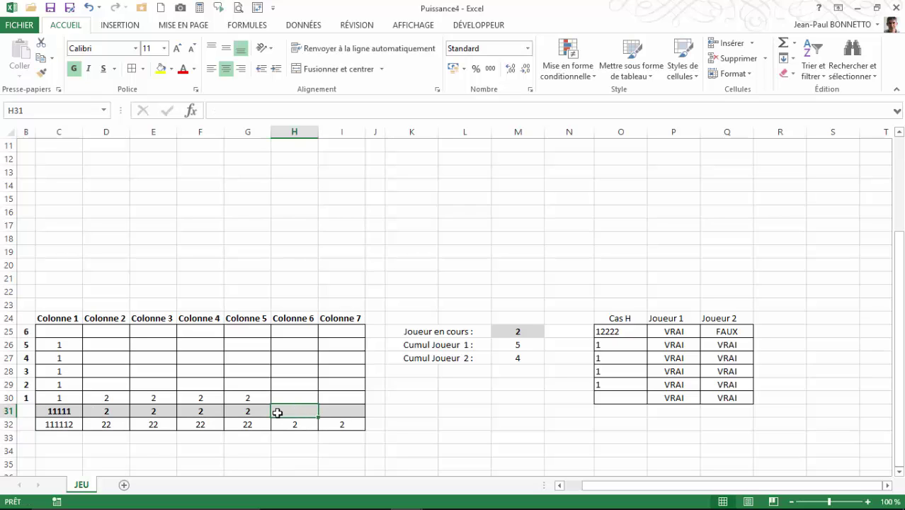
Enter 1 in each Nombre de tour cell from D31 to H31, for Colonne 2 through Colonne 6.
left_click_drag(123, 412, 184, 411)
left_click(124, 411)
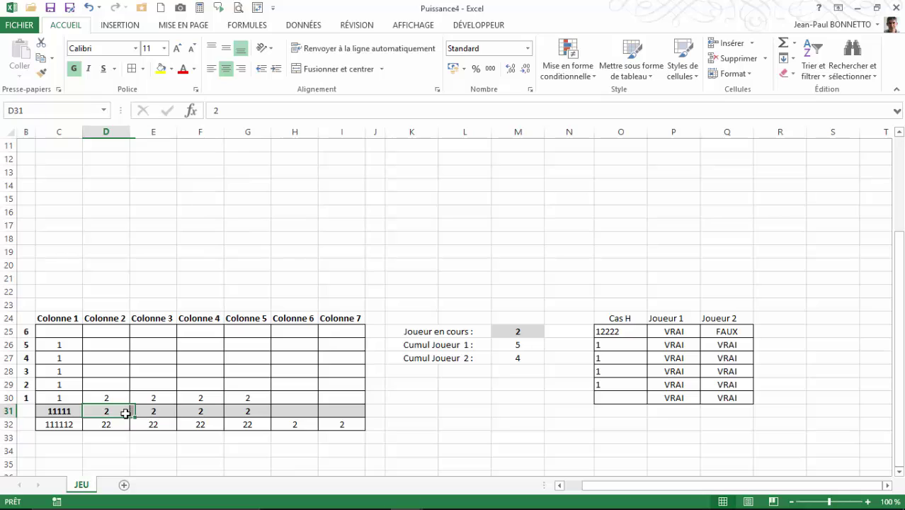
type("1")
left_click(152, 411)
type("1")
left_click(200, 412)
type("1")
left_click(246, 412)
left_click(295, 412)
type("1")
left_click(247, 411)
type("1")
left_click(323, 412)
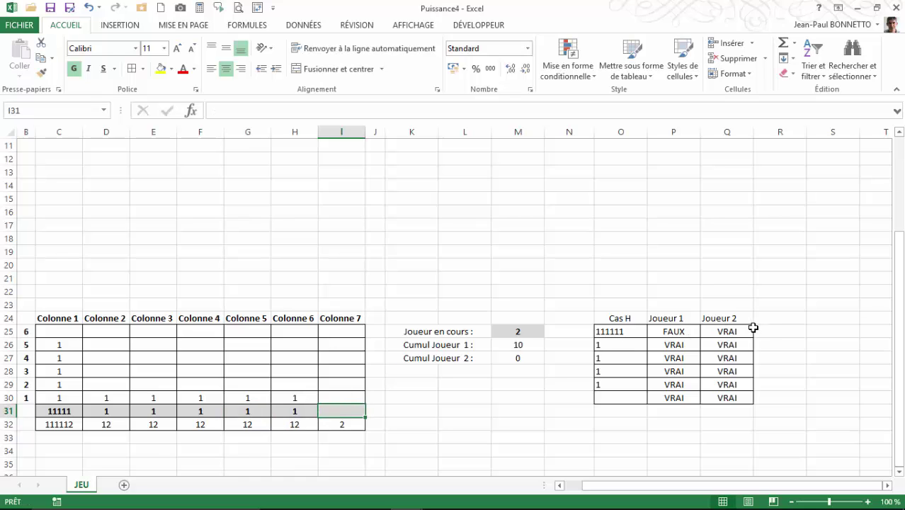
Examine the first Cas H string in O25 and its Joueur 1 and Joueur 2 tests.
left_click(623, 331)
left_click(669, 331)
left_click(723, 332)
left_click(672, 372)
left_click(673, 333)
left_click(628, 332)
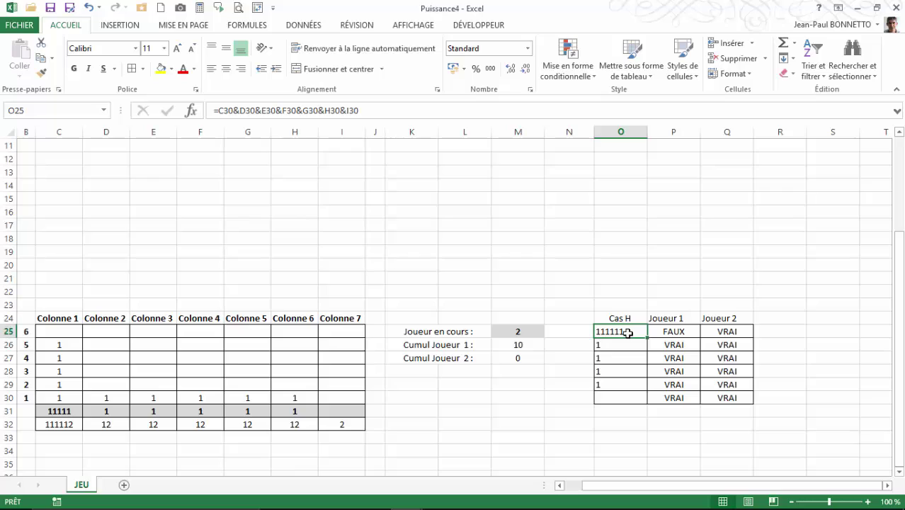
Add the heading Cas V in R24 and copy the Joueur 1 and Joueur 2 headings into S24:T24.
left_click(788, 322)
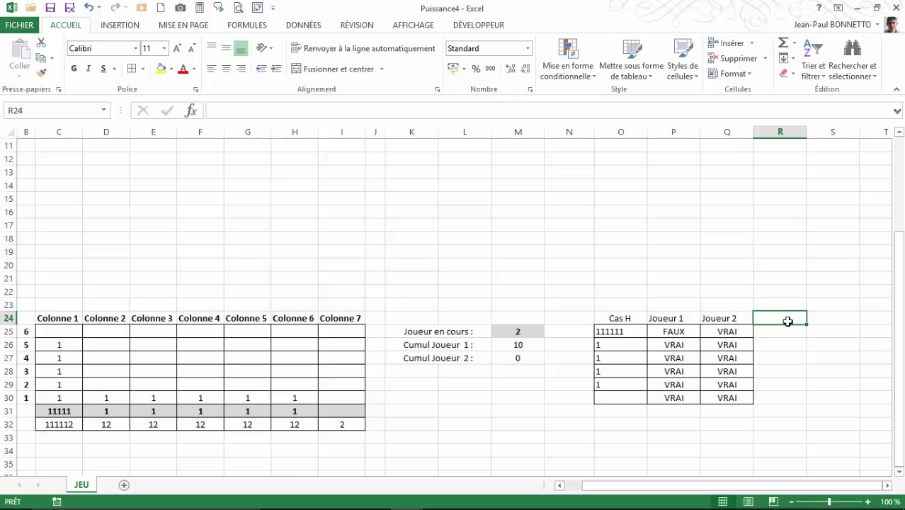
type("Cas V")
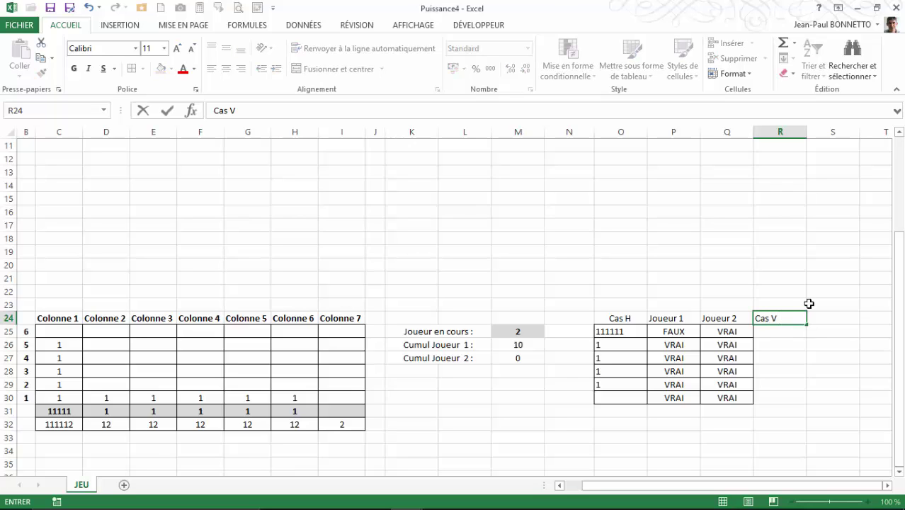
left_click(810, 262)
left_click(697, 320)
left_click_drag(697, 320, 721, 319)
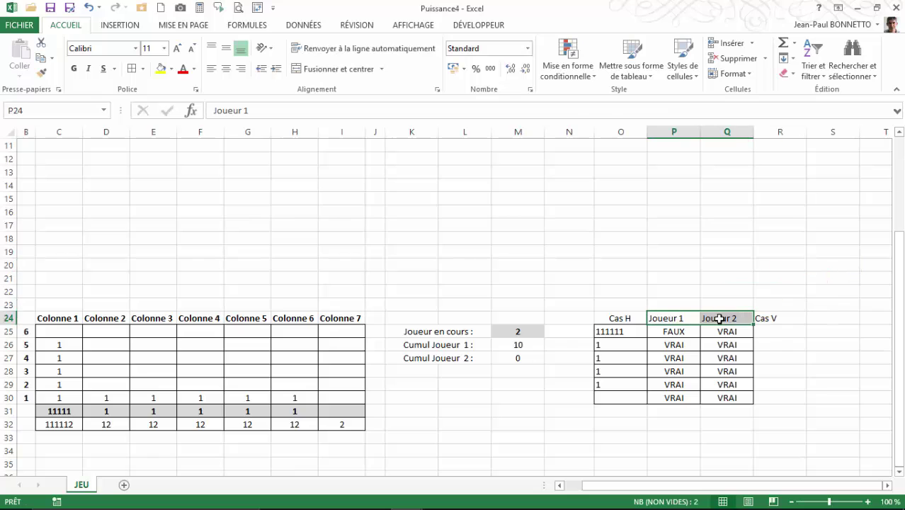
key("ctrl+c")
left_click(822, 320)
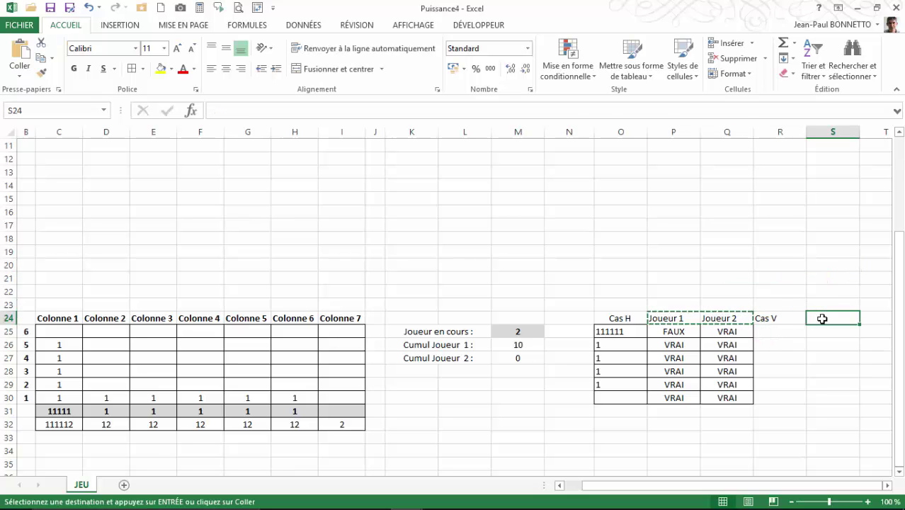
key("ctrl+v")
Narrow columns O through T to fit the Cas H and Cas V tables more compactly.
left_click_drag(808, 137, 800, 143)
left_click_drag(857, 132, 845, 134)
left_click_drag(763, 491, 768, 493)
left_click_drag(580, 142, 557, 144)
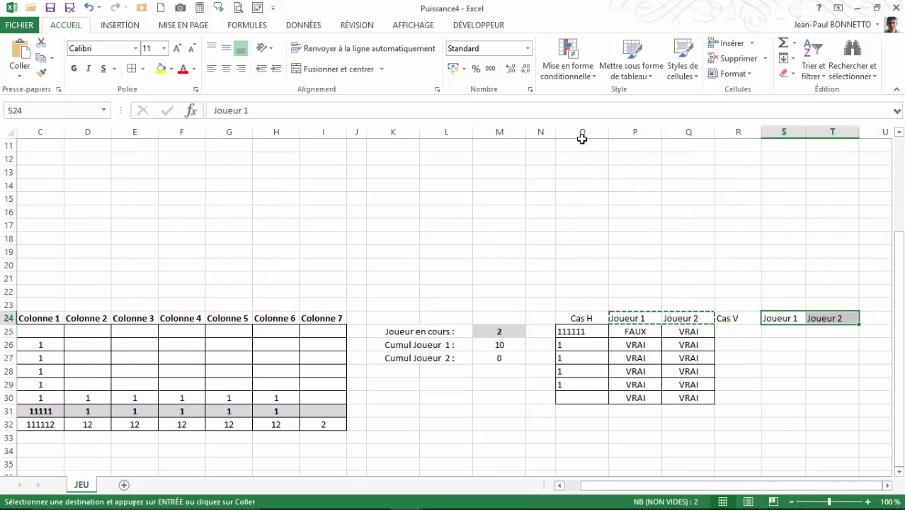
left_click_drag(608, 133, 588, 134)
left_click_drag(644, 132, 706, 131)
left_click_drag(805, 130, 794, 132)
Apply all borders to the Cas V table range R25:T31.
left_click(690, 333)
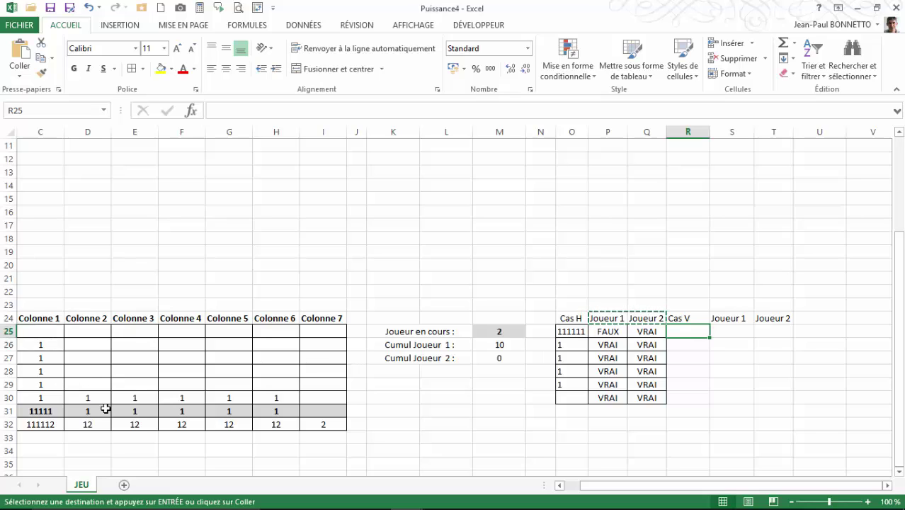
mouse_move(687, 332)
left_mouse_down()
mouse_move(778, 332)
mouse_move(779, 416)
left_mouse_up()
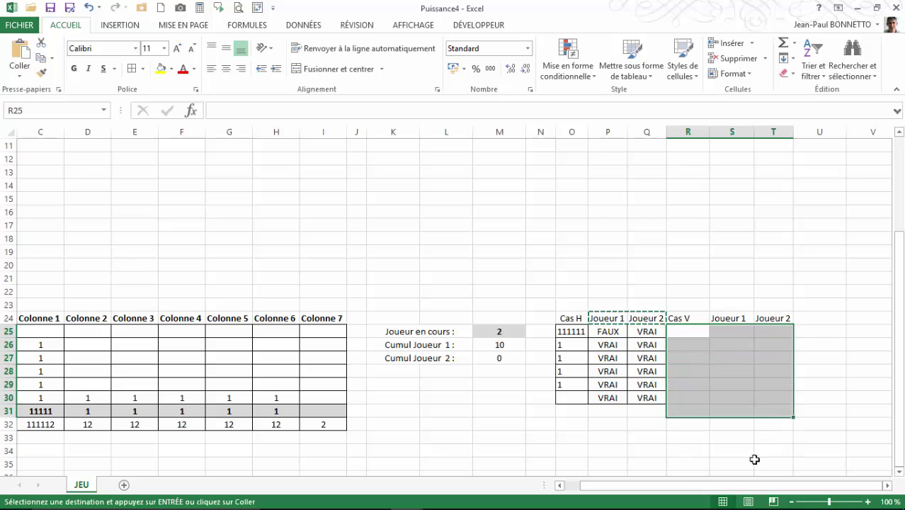
left_click(132, 68)
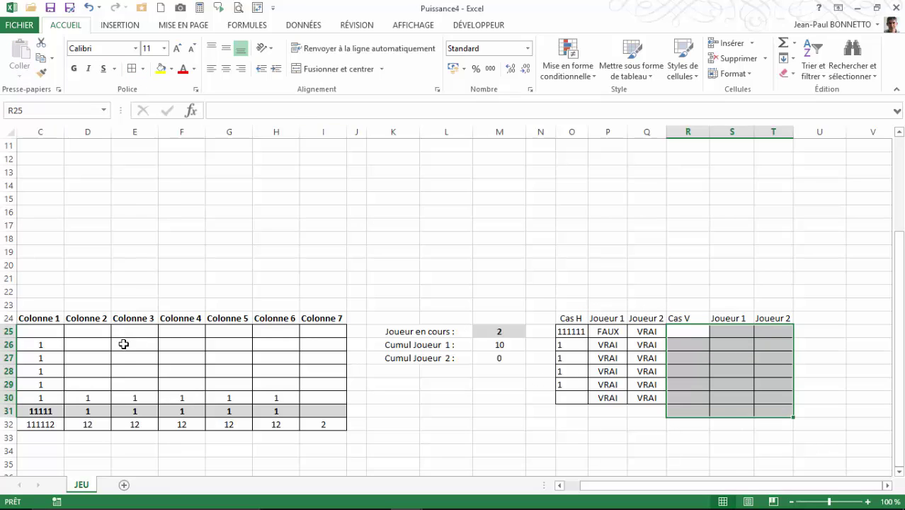
left_click(689, 332)
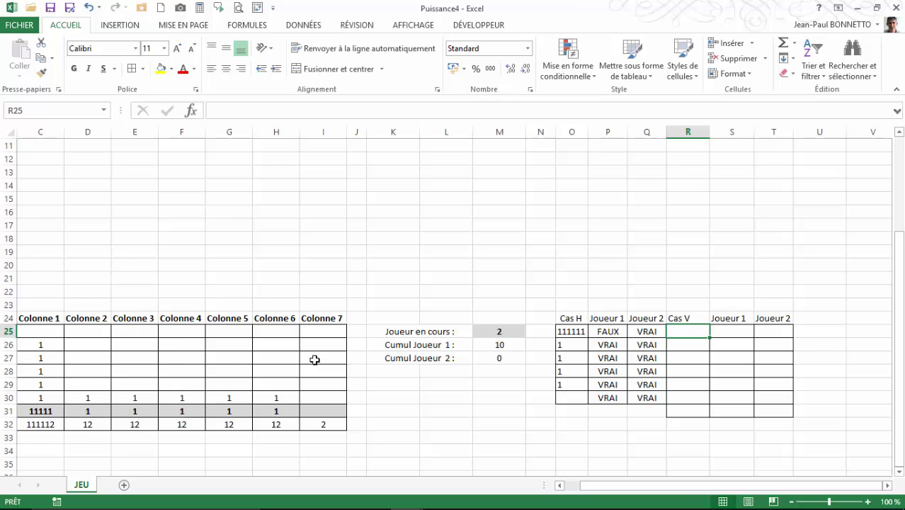
Examine the tokens stacked in the game grid and the Nombre de tour cells C31:I31.
scroll(315, 360, "up", 4)
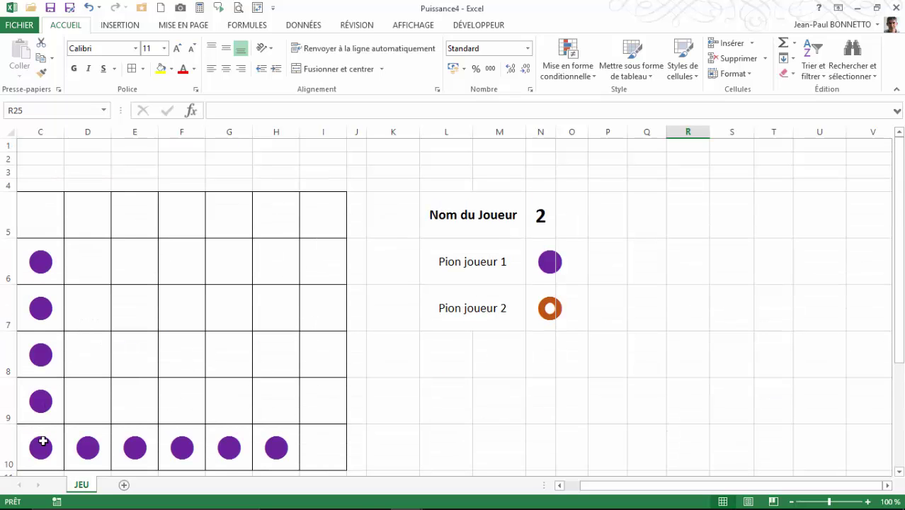
scroll(423, 492, "down", 3)
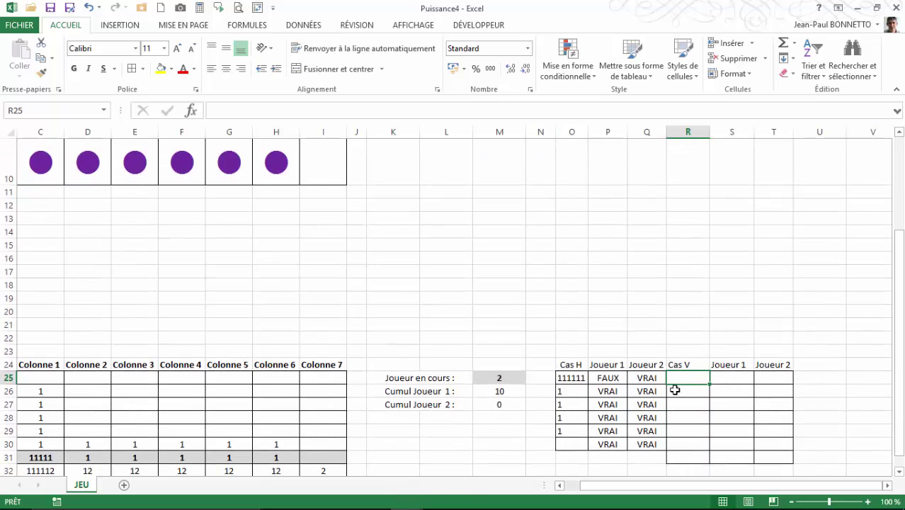
scroll(682, 378, "left", 2)
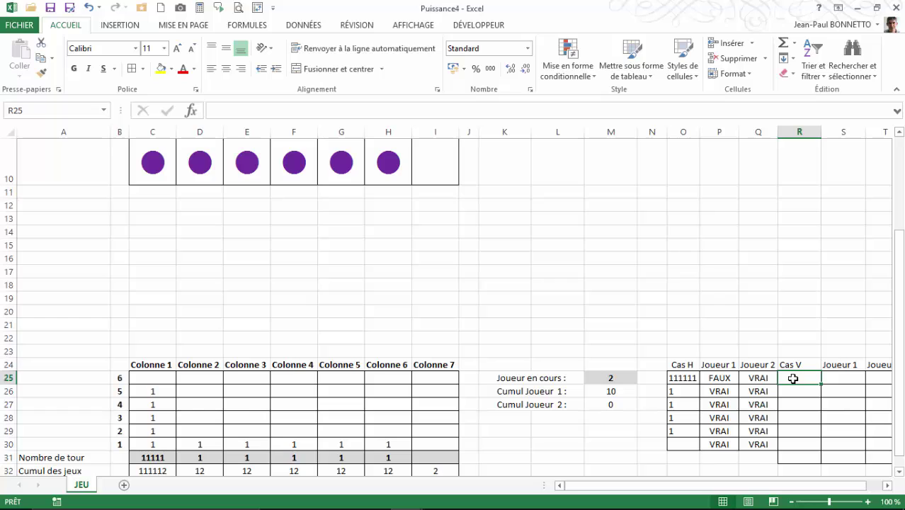
left_click_drag(153, 458, 422, 462)
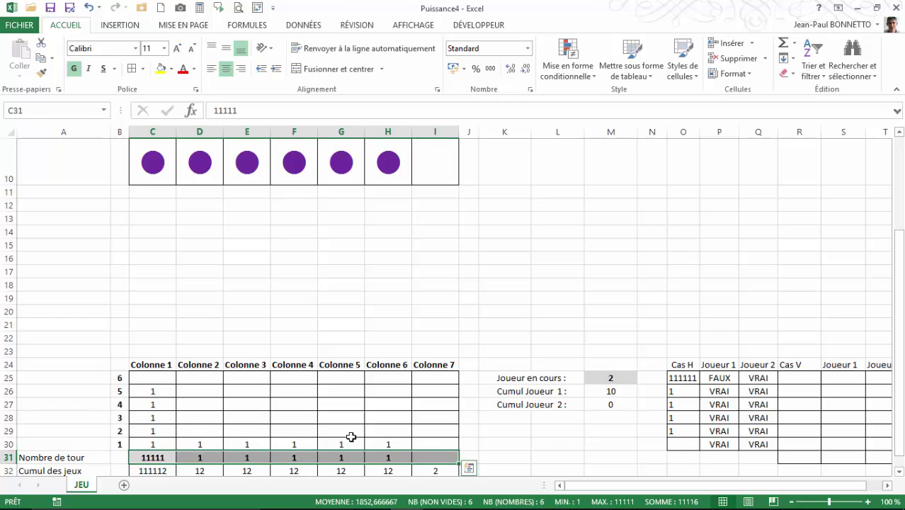
left_click(342, 430)
type("2")
left_click(345, 417)
type("2")
left_click(346, 405)
type("2")
left_click(347, 391)
type("2")
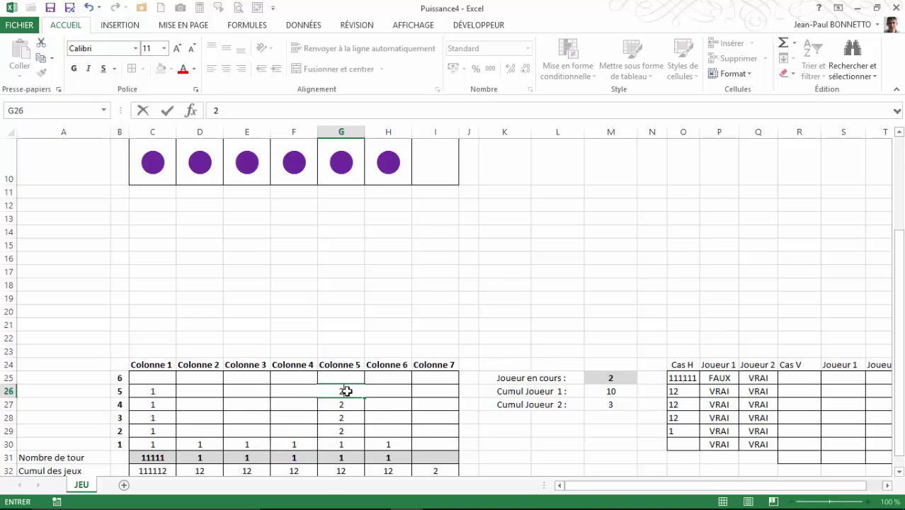
key("Return")
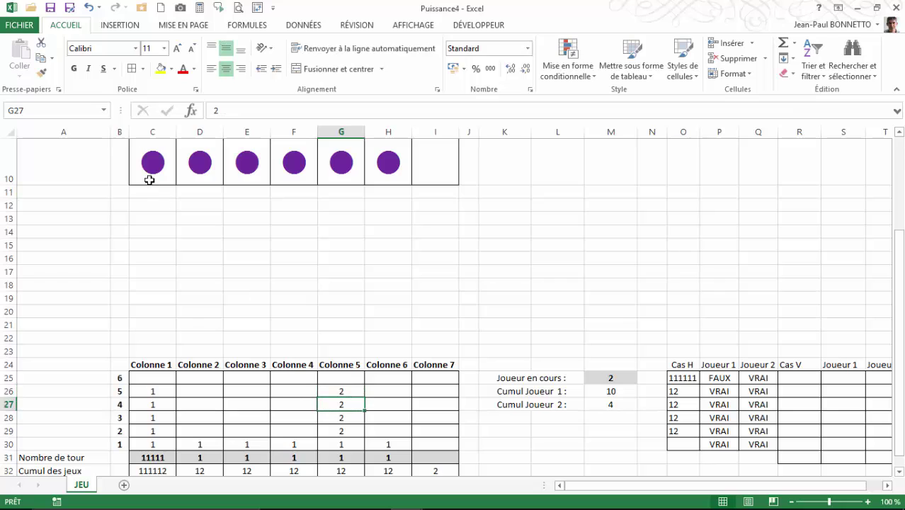
left_click(88, 8)
left_click(88, 8)
left_click(88, 8)
left_click(88, 7)
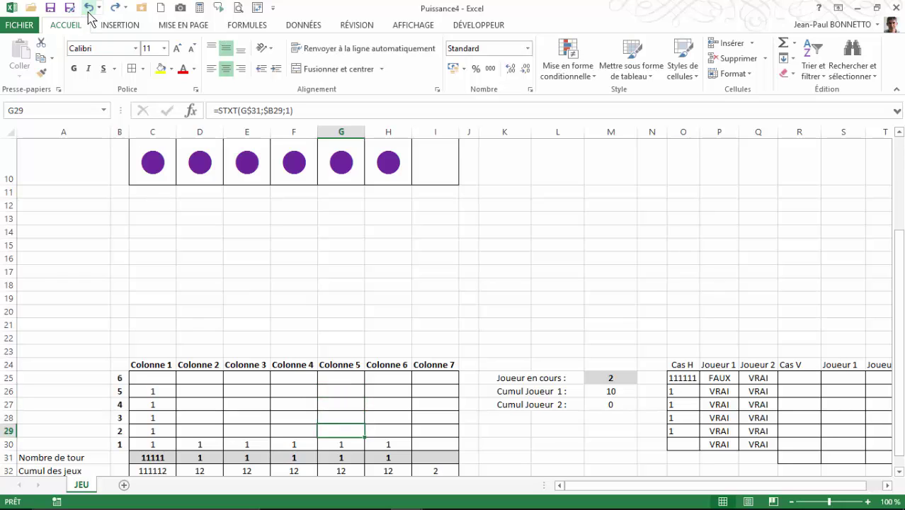
left_click(343, 418)
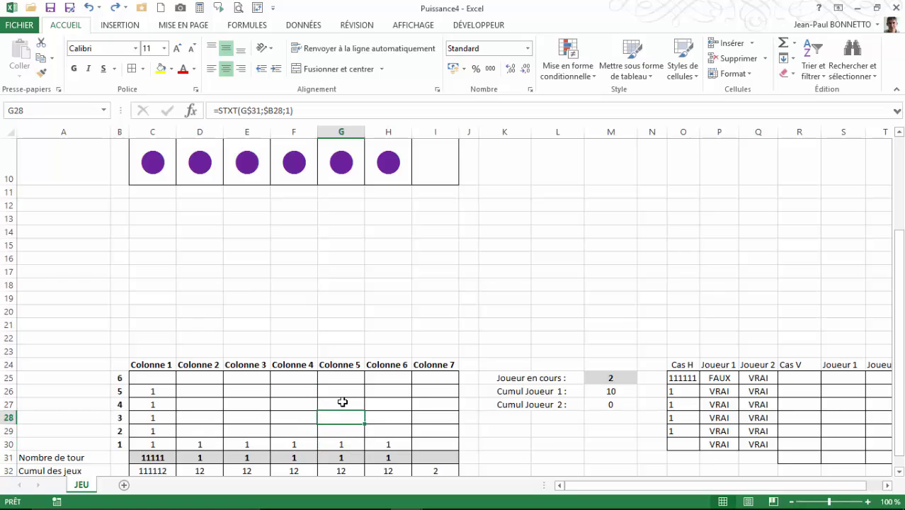
Enter 12222 in G31, the Nombre de tour cell of Colonne 5.
left_click(340, 457)
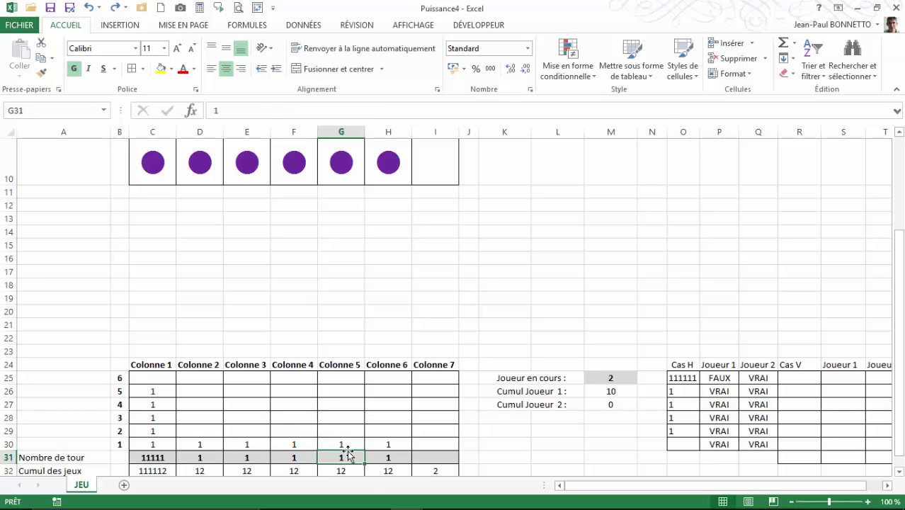
type("12222")
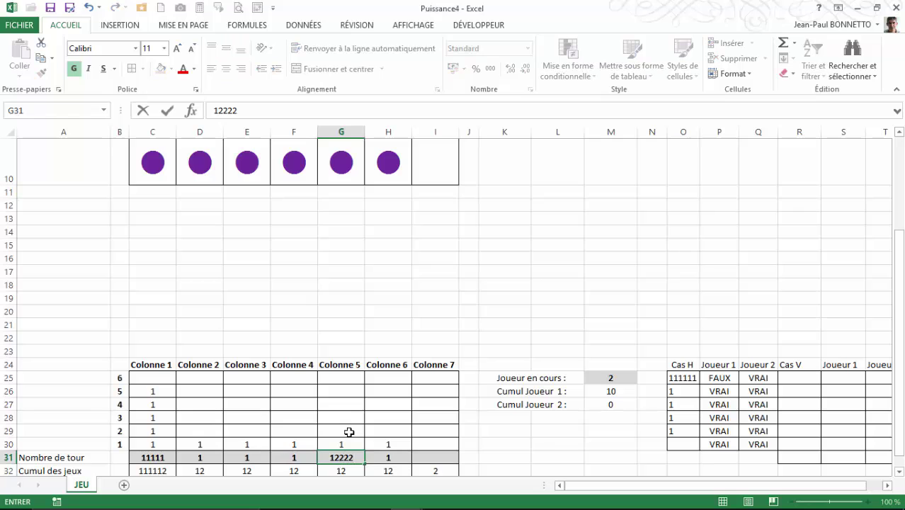
key("Return")
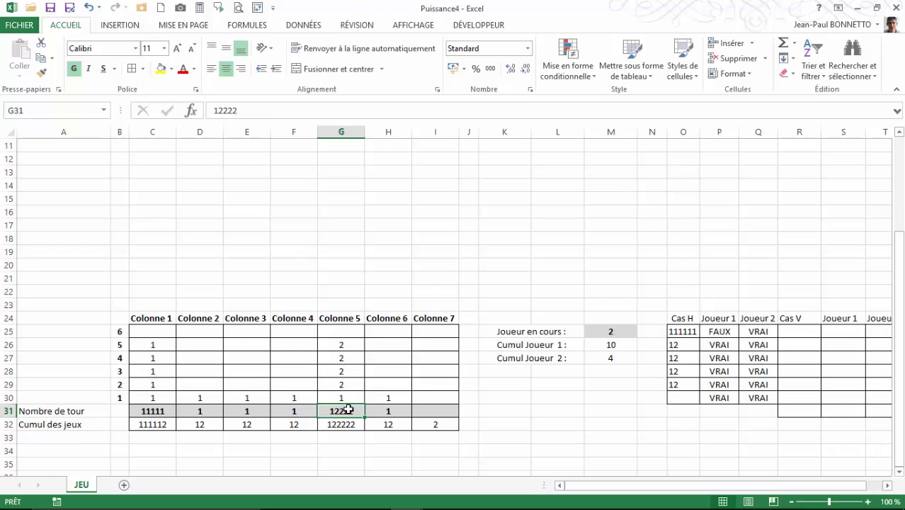
Review the Nombre de tour entries in C31:I31, comparing those of Colonne 1 and Colonne 5.
left_click_drag(154, 410, 426, 411)
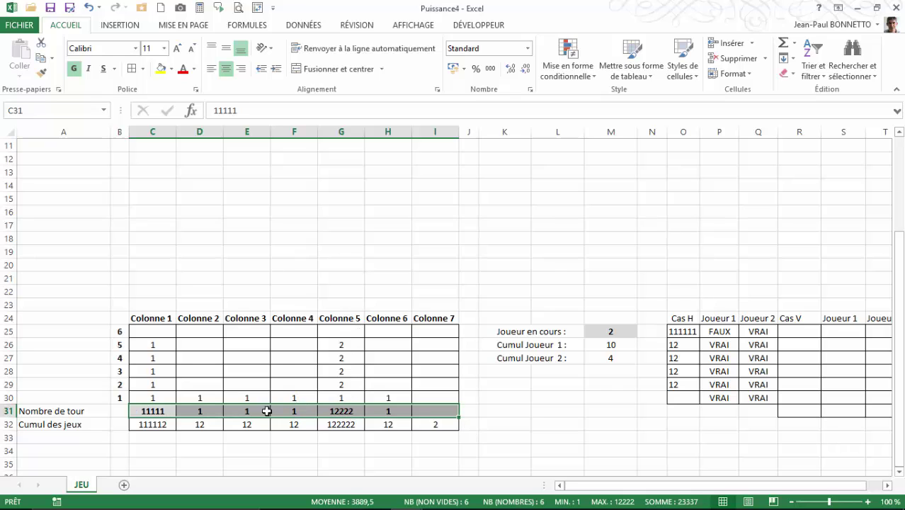
left_click(166, 411)
left_click(294, 411)
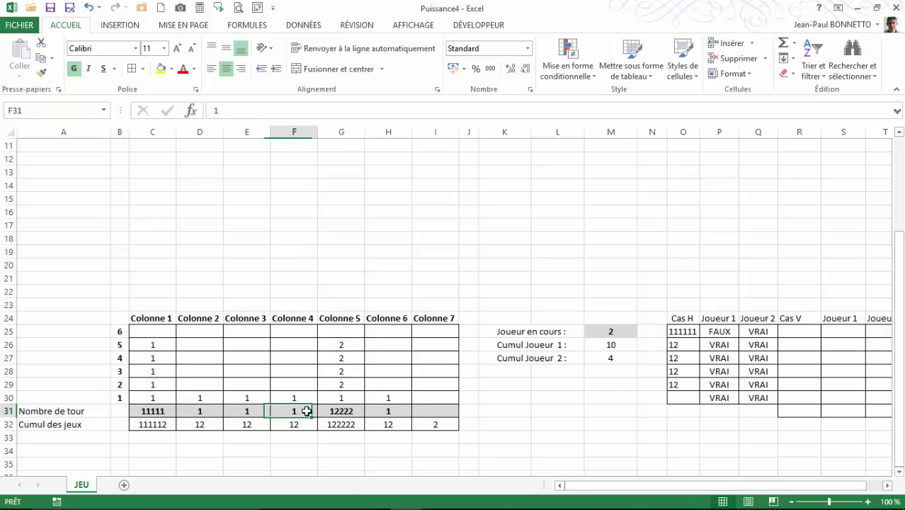
left_click(342, 410)
left_click(156, 411)
left_click(341, 410)
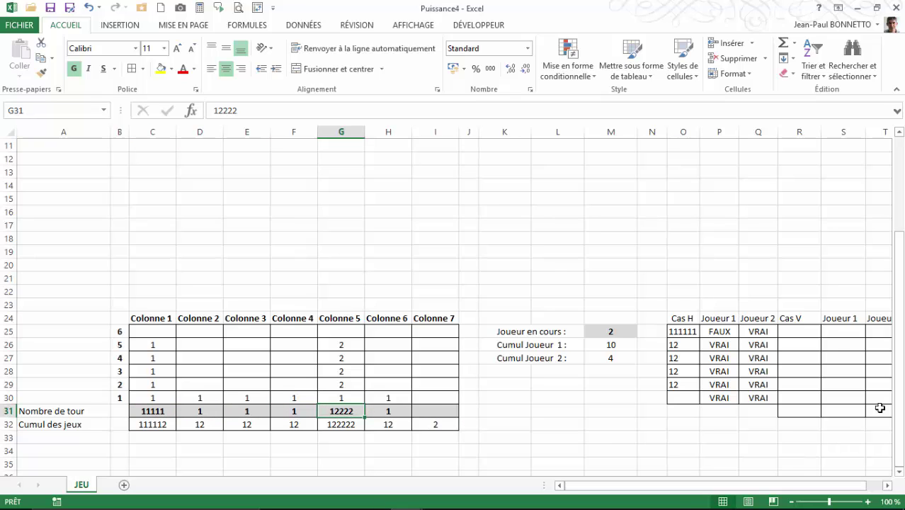
Link the Cas V cells R25, R26 and R27 to the Nombre de tour cells C31, D31 and E31 respectively.
left_click(808, 333)
type("=")
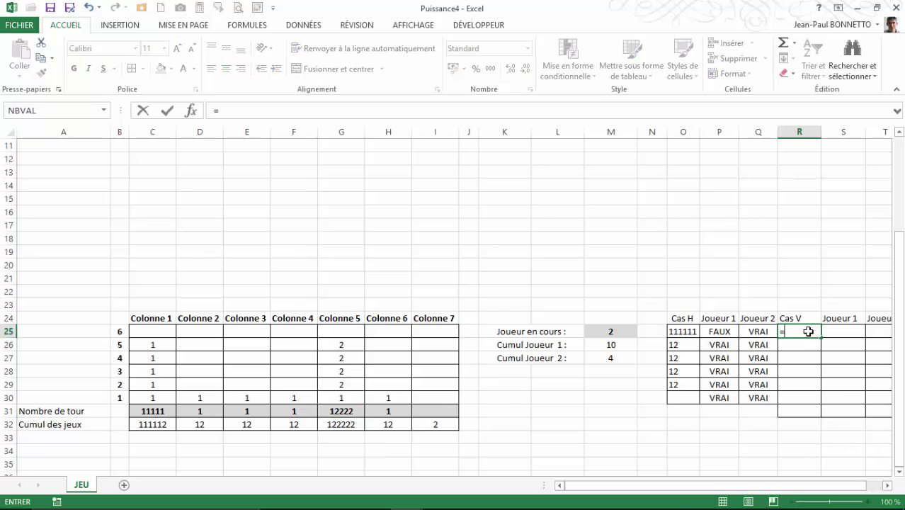
left_click(152, 410)
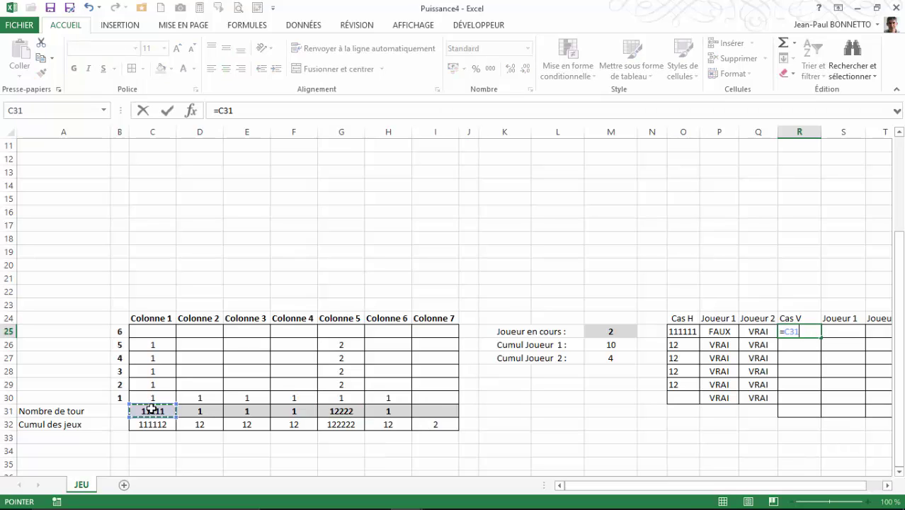
key("Return")
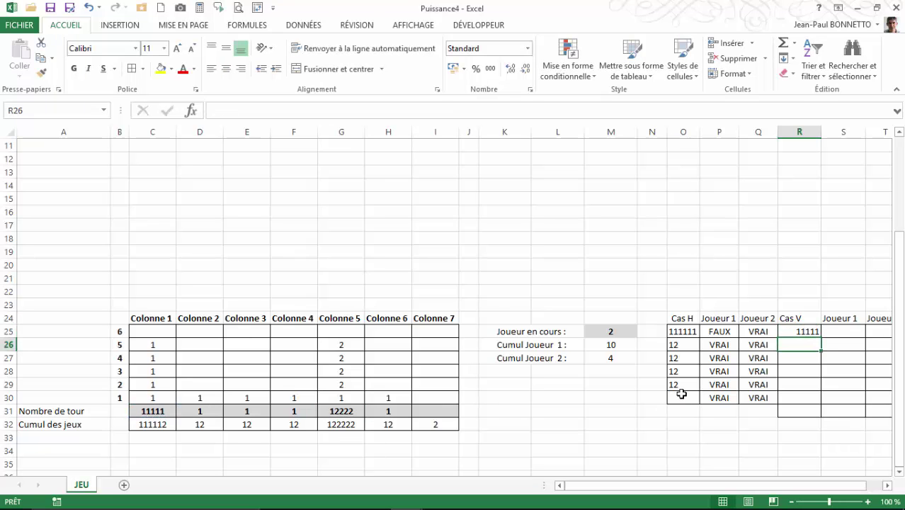
type("=")
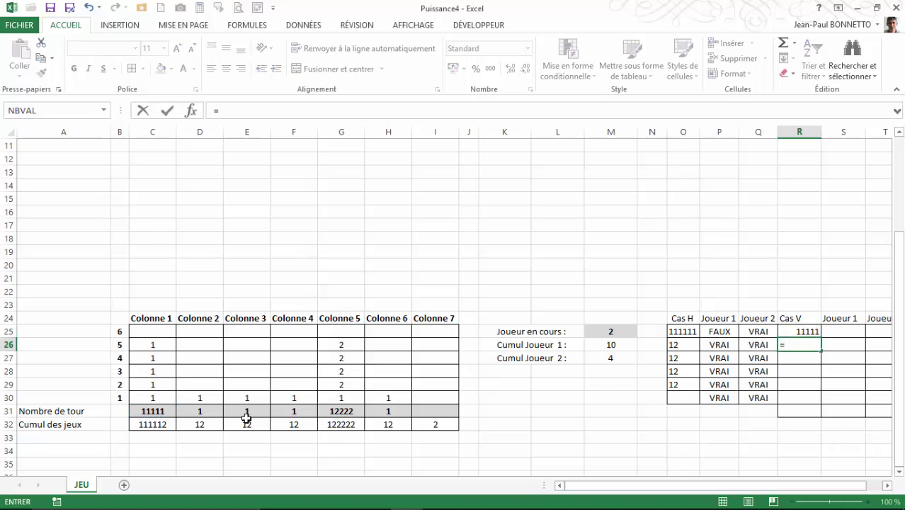
left_click(206, 409)
key("Return")
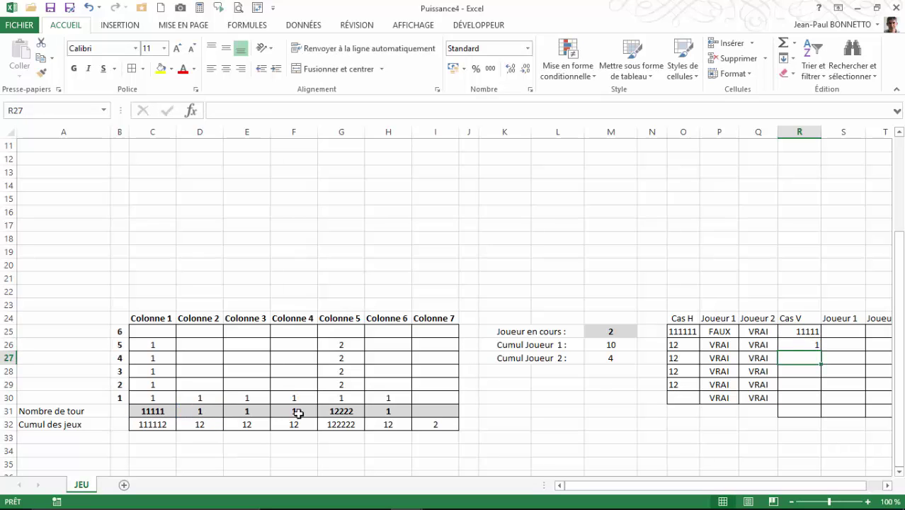
type("=")
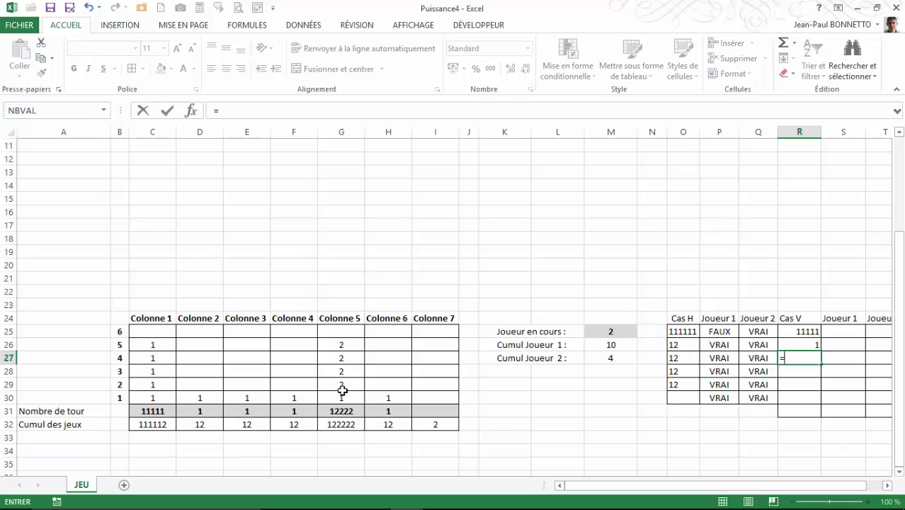
left_click(247, 410)
key("Return")
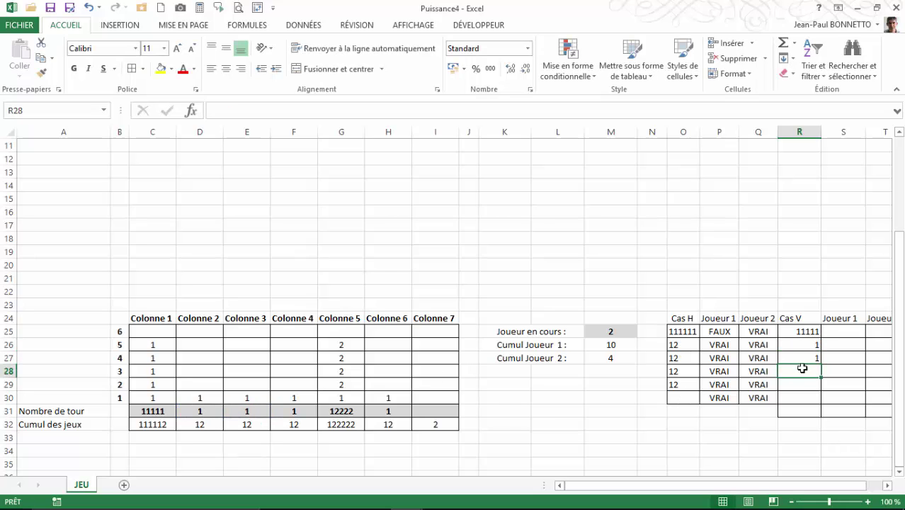
Link the Cas V cells R28, R29, R30 and R31 to the Nombre de tour cells F31, G31, H31 and I31 respectively.
type("=")
left_click(296, 411)
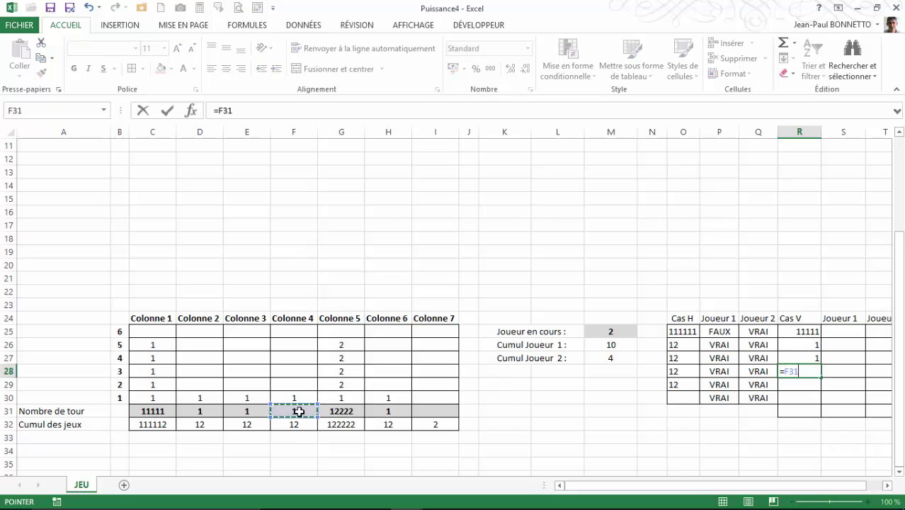
key("Return")
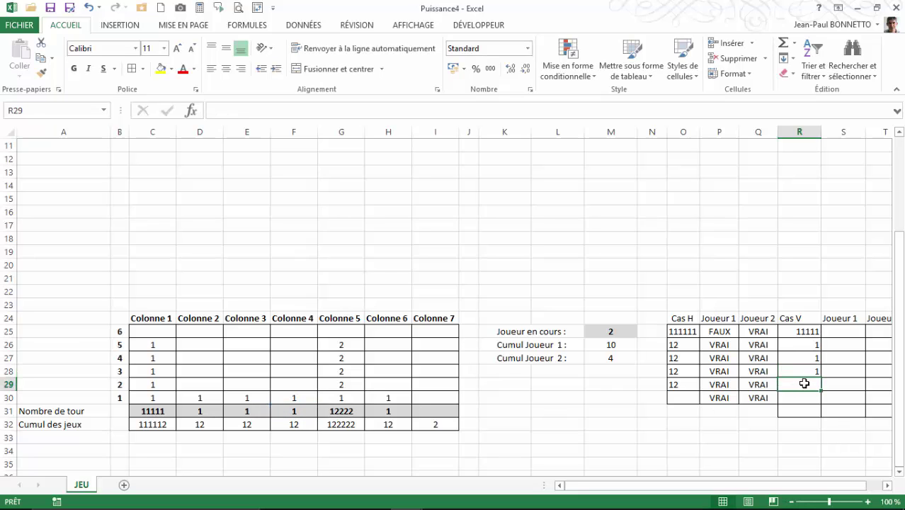
type("=")
left_click(340, 411)
key("Return")
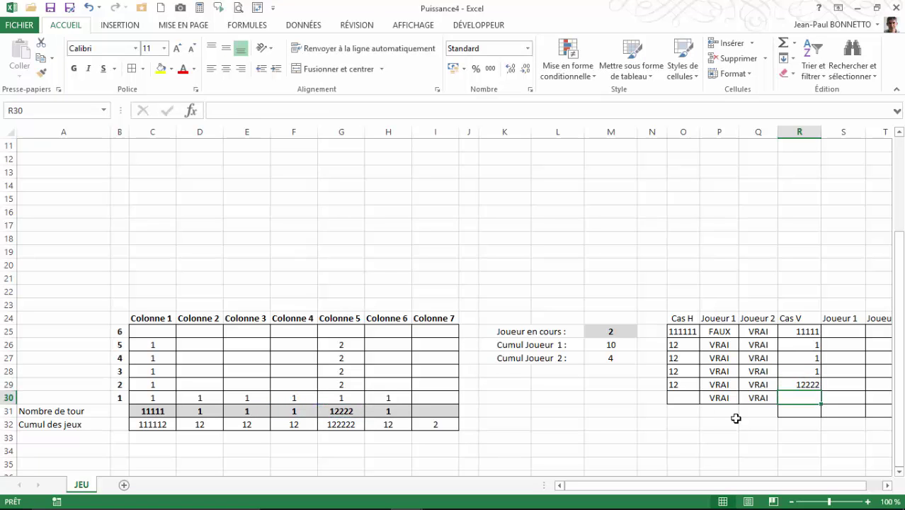
type("=")
left_click(390, 412)
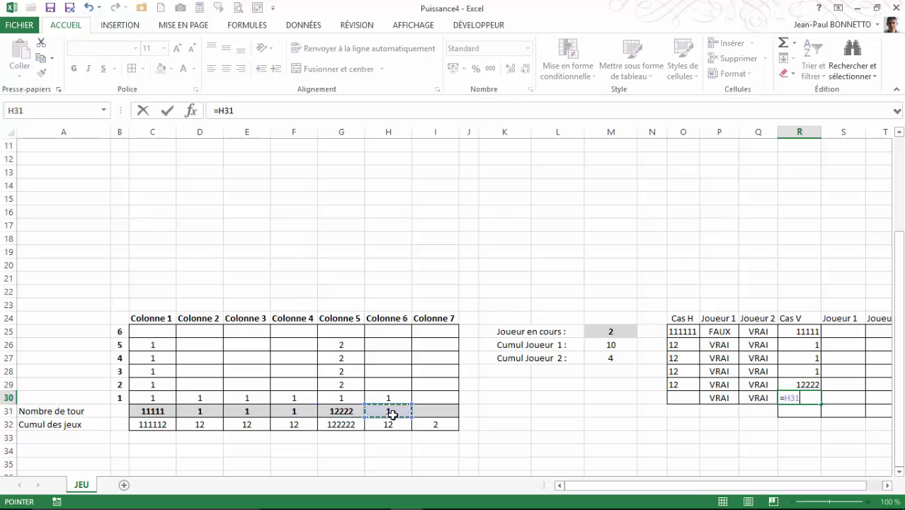
key("Return")
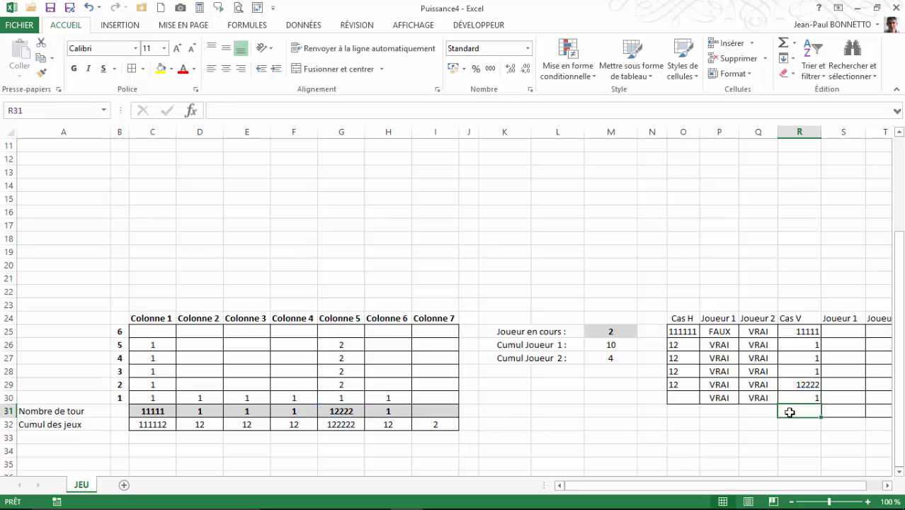
type("=")
left_click(439, 424)
left_click(438, 410)
key("Return")
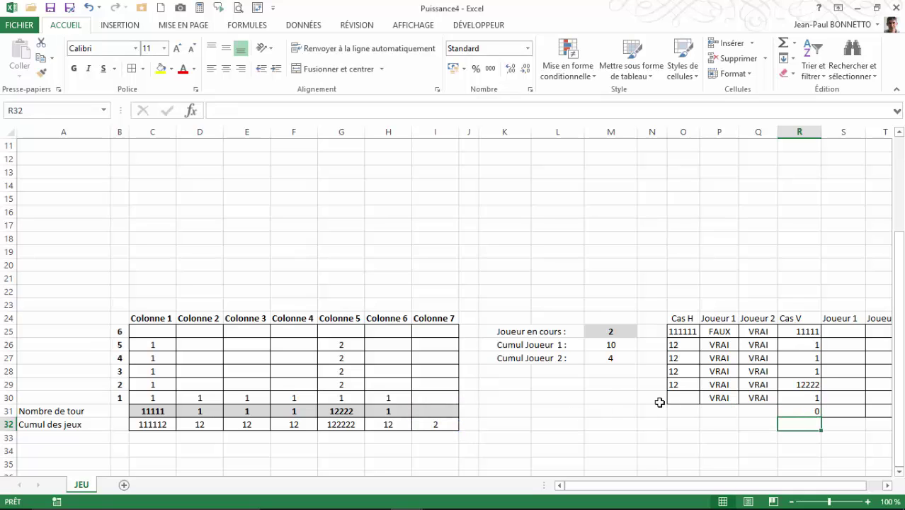
Enter 2 in I31, the Nombre de tour cell of Colonne 7, and check the linked Cas V cell R31.
left_click(806, 399)
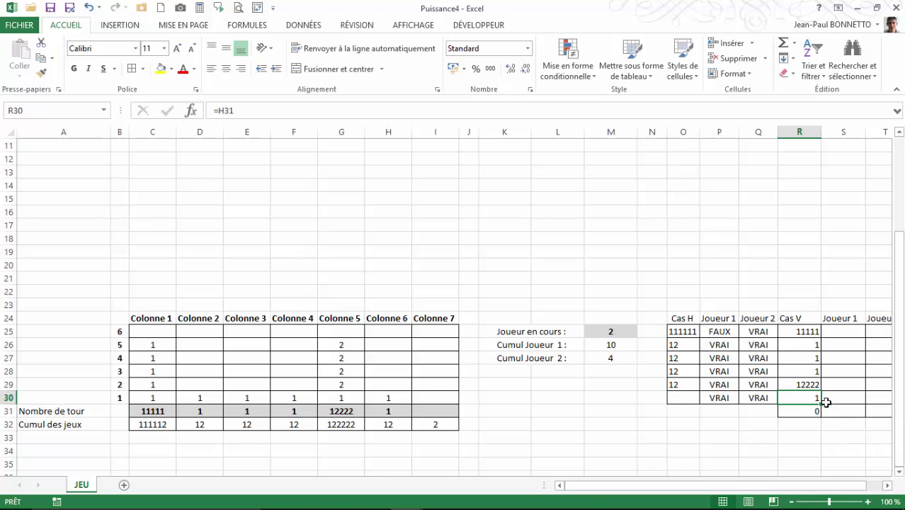
left_click(795, 414)
left_click(436, 414)
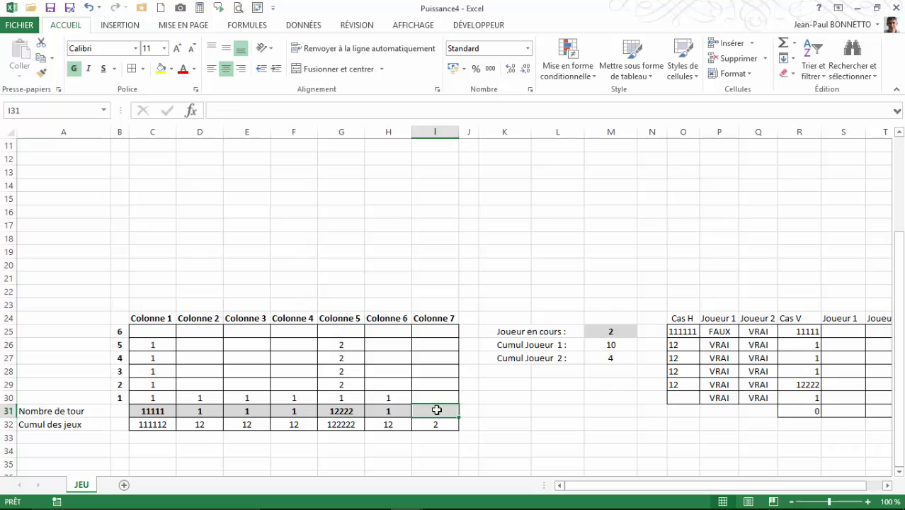
type("2")
key("Return")
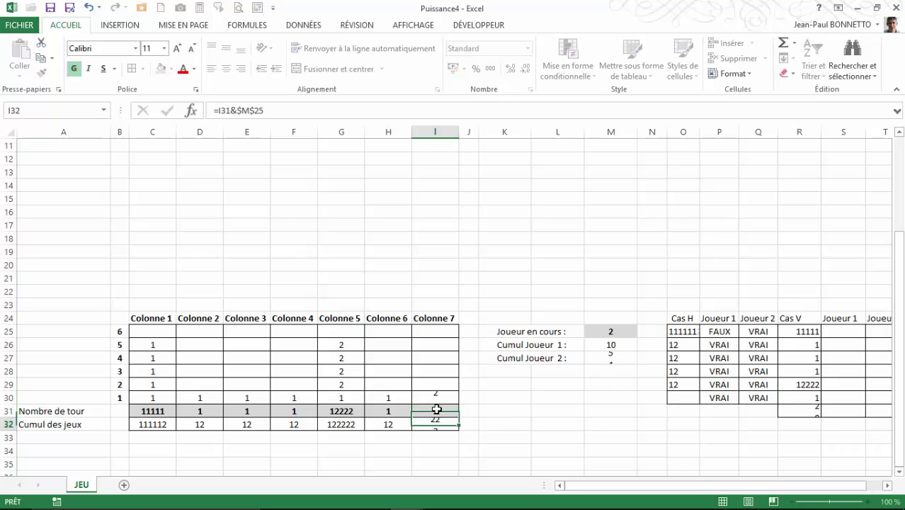
left_click(818, 401)
left_click(808, 414)
Centre the headers in O24:R24 and widen column O enough to show the full Cas H string.
left_click(804, 318)
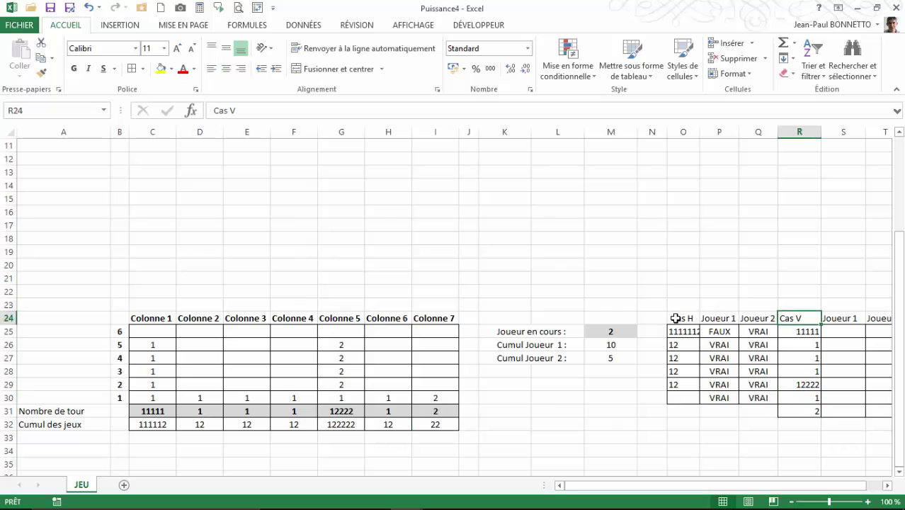
left_click_drag(677, 318, 797, 319)
left_click(227, 68)
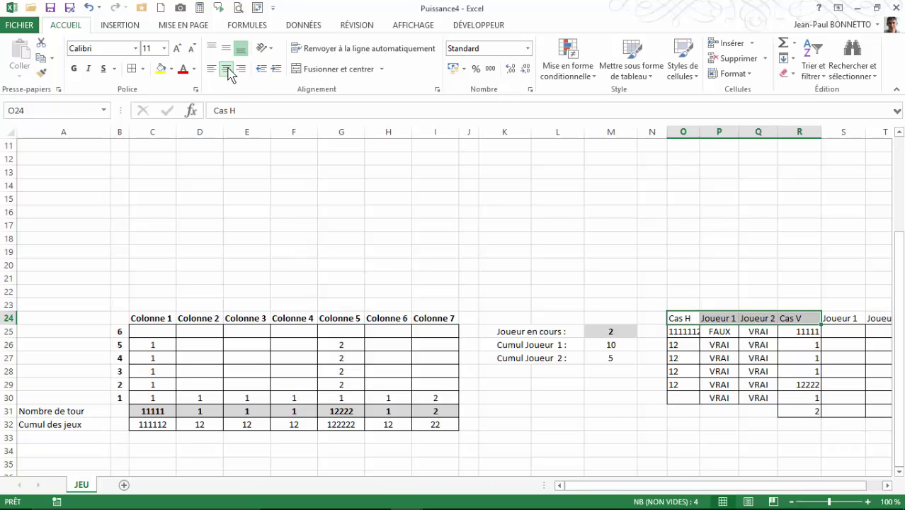
left_click(845, 330)
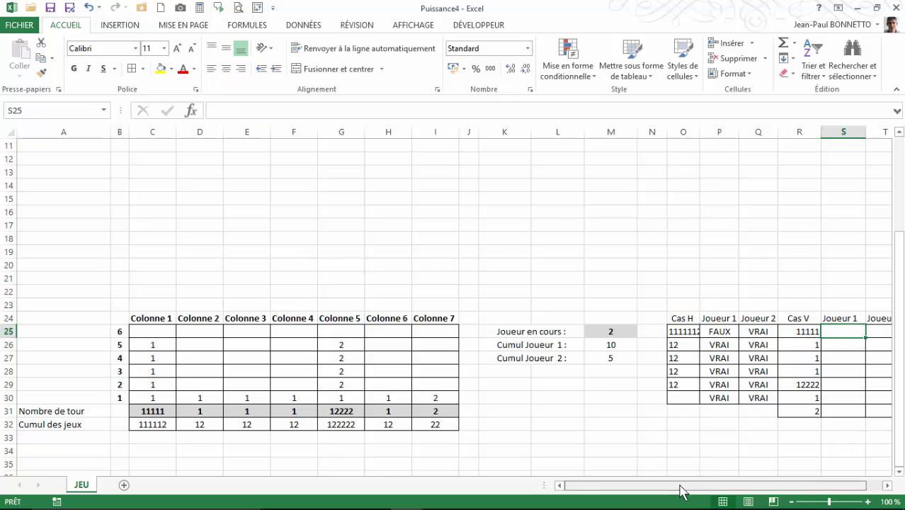
left_click_drag(752, 486, 753, 488)
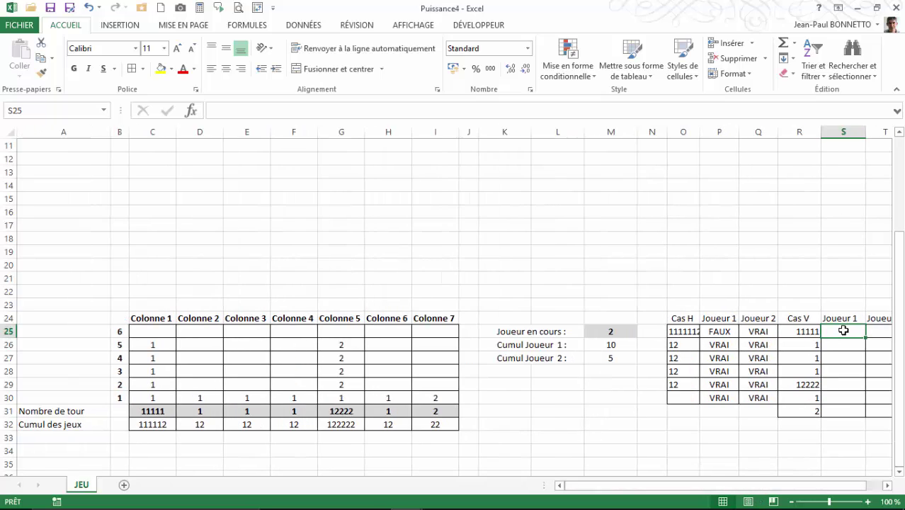
left_click_drag(701, 132, 706, 140)
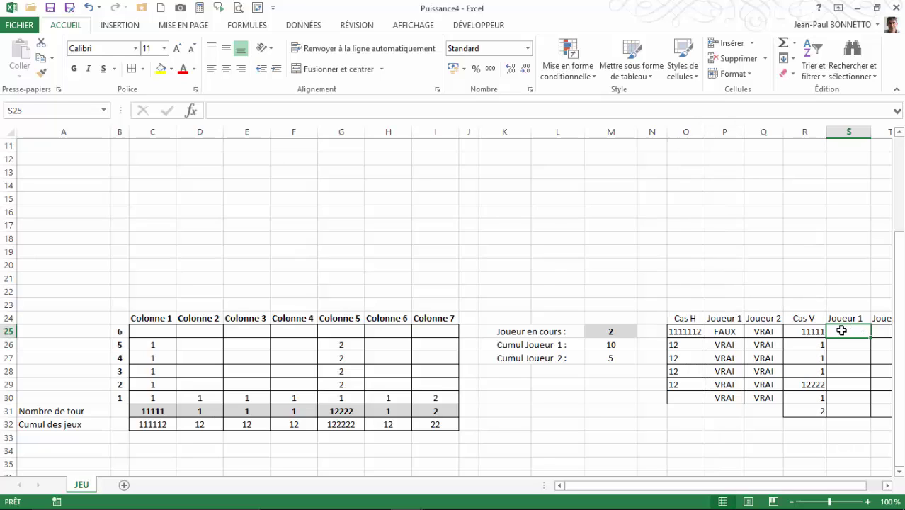
Copy the Joueur 1 test formulas from P25:P30 to the Cas V table starting at S25, and extend them down to S31.
left_click(725, 330)
left_click_drag(725, 330, 725, 396)
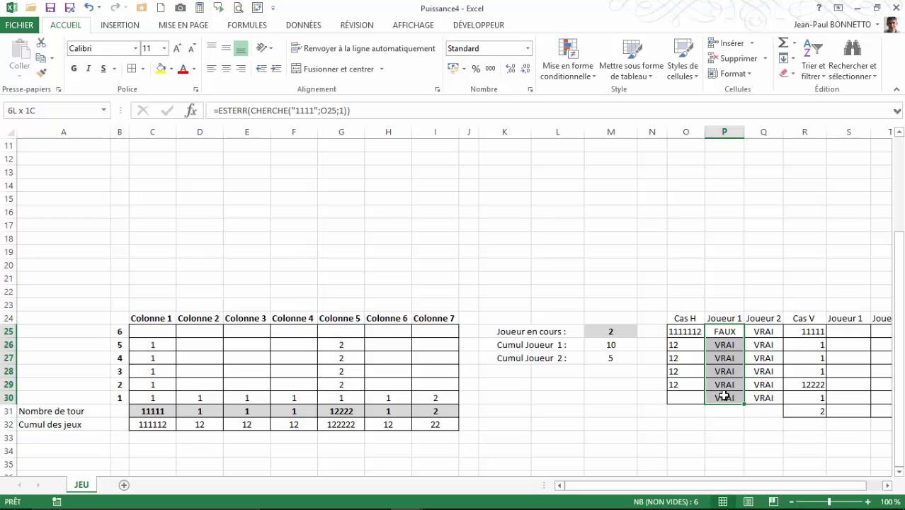
key("ctrl+c")
left_click(851, 332)
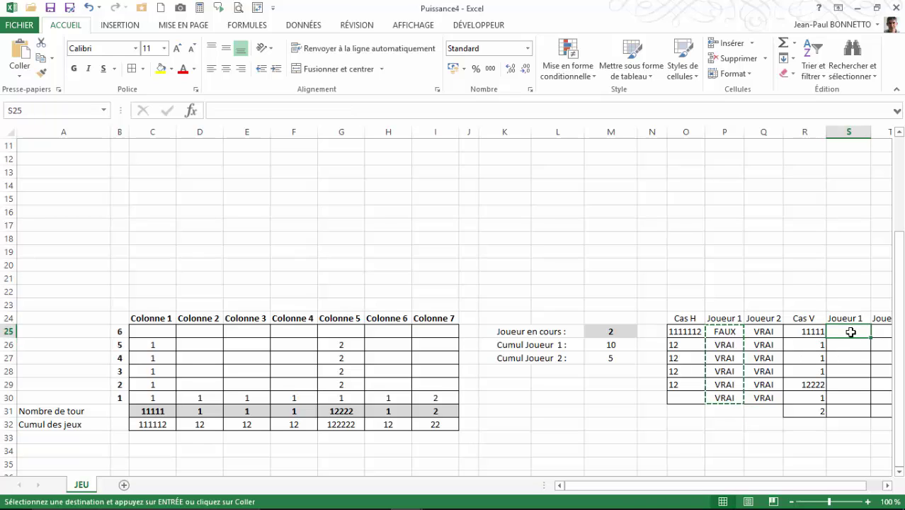
key("ctrl+v")
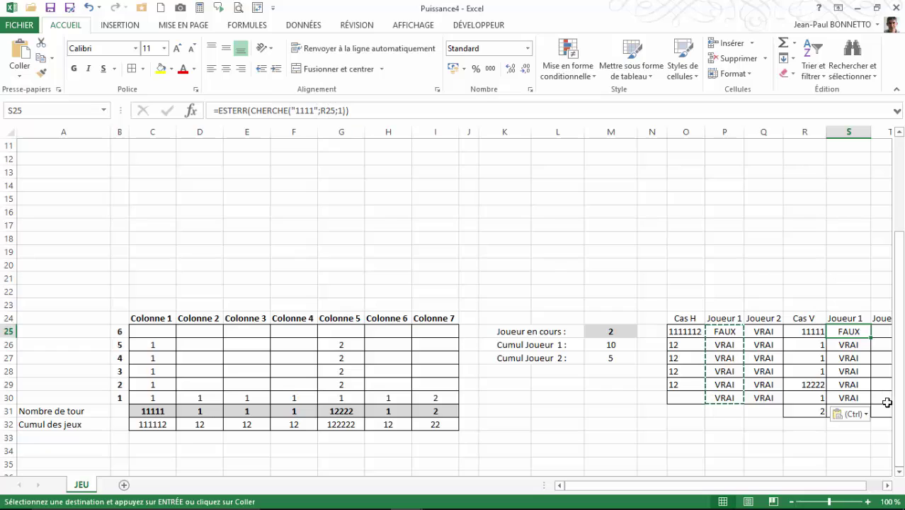
left_click(857, 400)
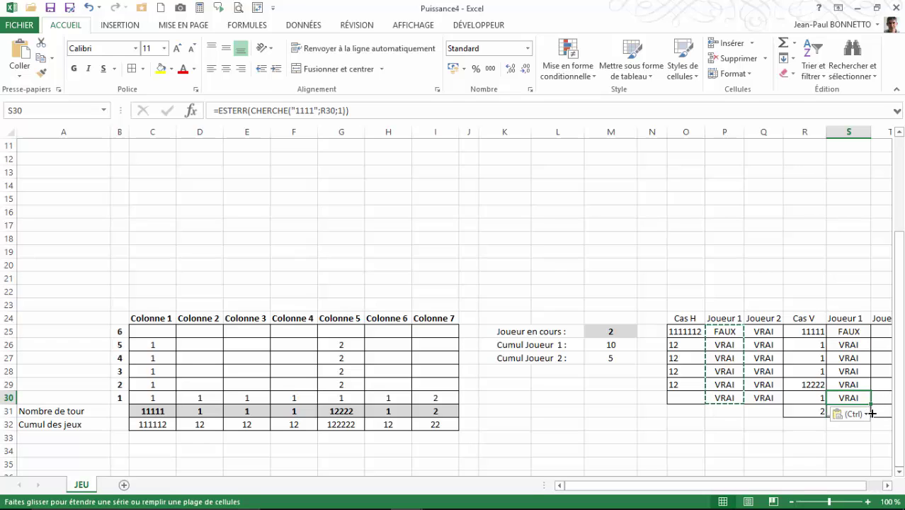
left_click_drag(871, 405, 873, 413)
left_click(863, 398)
left_click(854, 410)
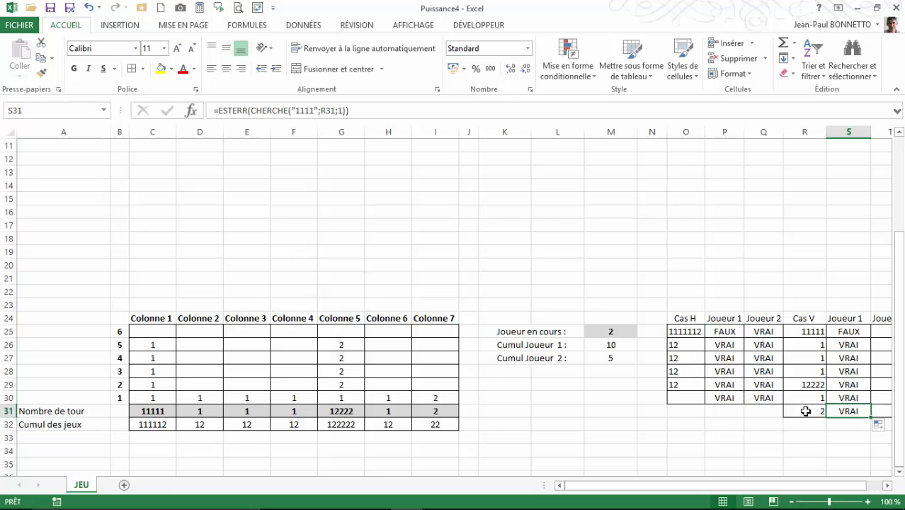
Copy the Joueur 2 test formulas from Q25:Q30 to the Cas V table starting at T25, and extend them down to T31.
left_click_drag(765, 332, 766, 399)
key("ctrl+c")
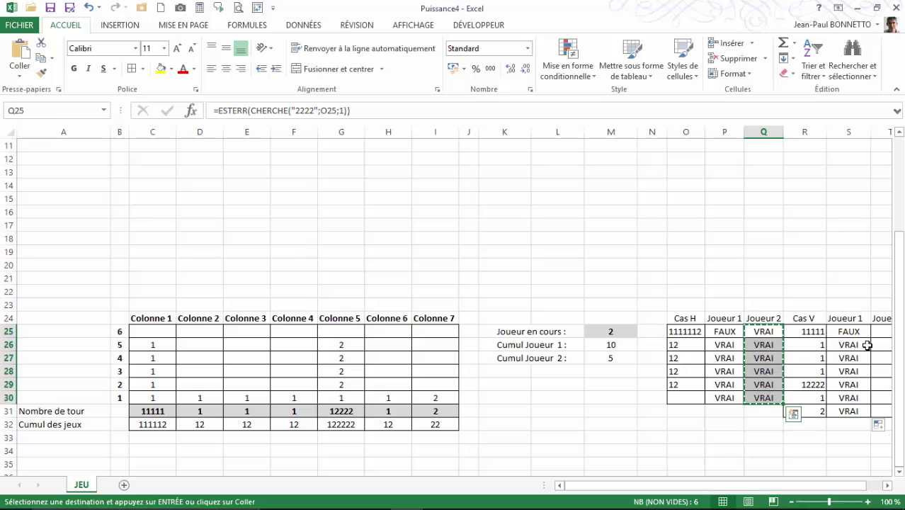
left_click(882, 331)
key("ctrl+v")
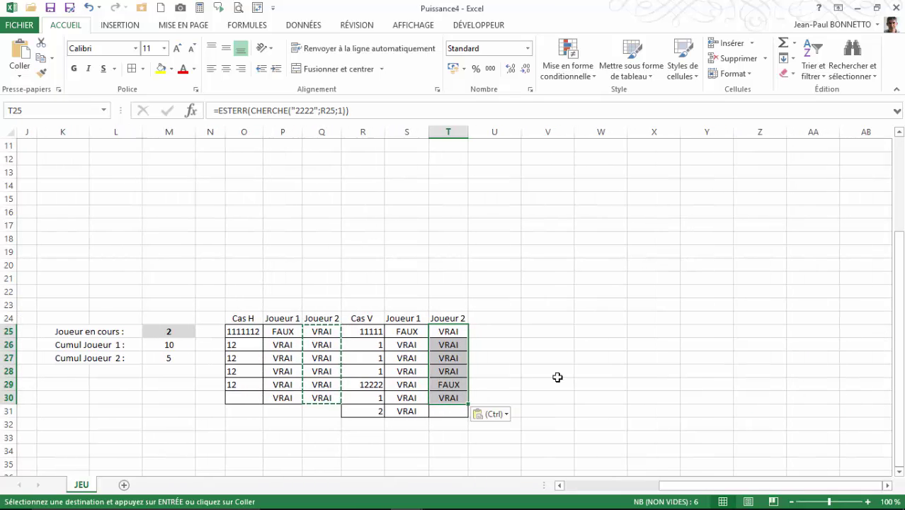
left_click(453, 398)
left_click_drag(467, 413, 462, 415)
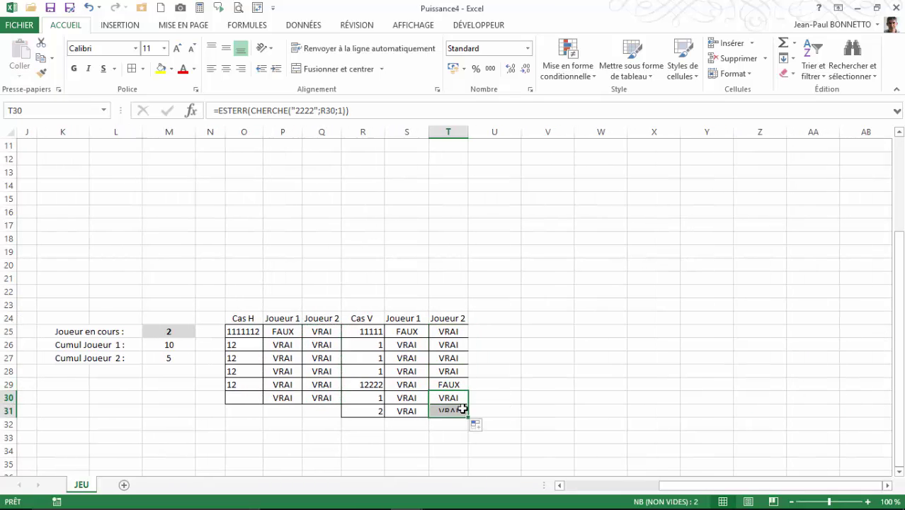
left_click(459, 385)
Apply all borders to the Cas V Joueur 2 range T25:T31.
left_click_drag(456, 329, 447, 410)
left_click(135, 70)
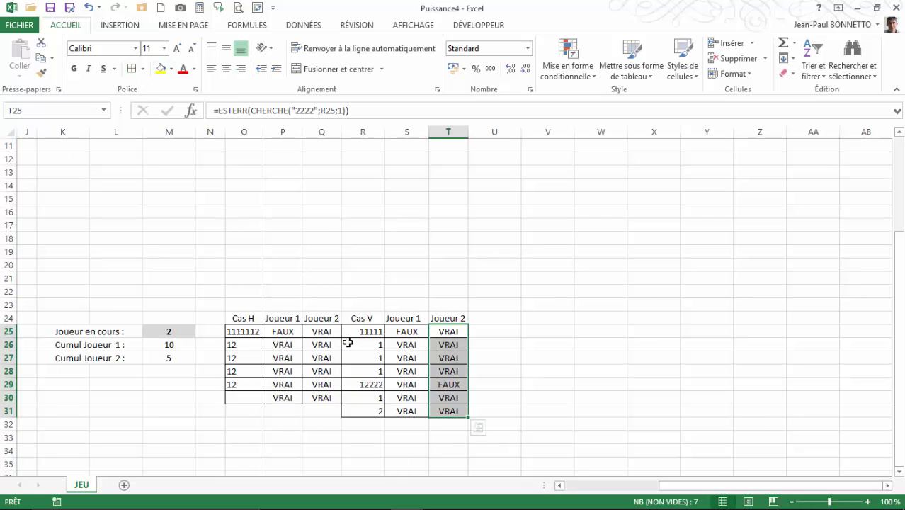
left_click(368, 318)
left_click(242, 318)
left_click(374, 318)
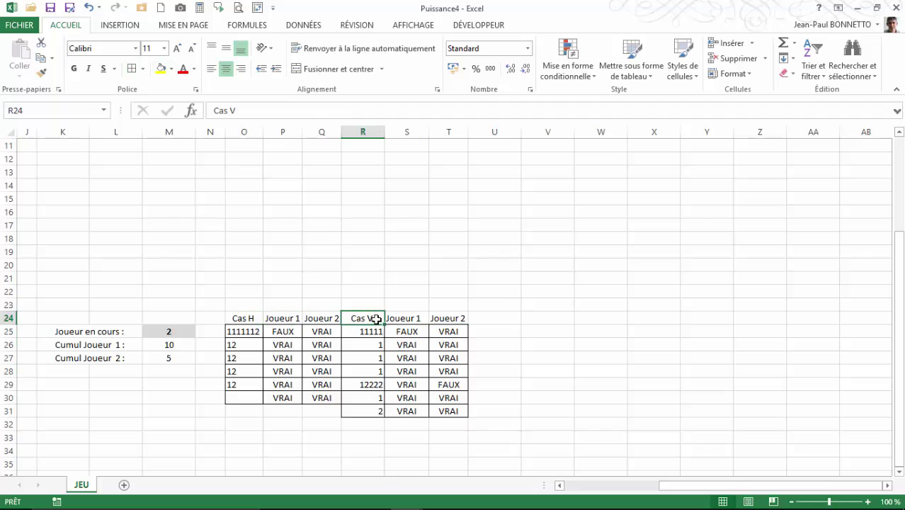
Apply borders and a grey fill to the cells beneath the player columns, P31:Q31 for Cas H and S32:T32 for Cas V.
left_click_drag(283, 409, 313, 413)
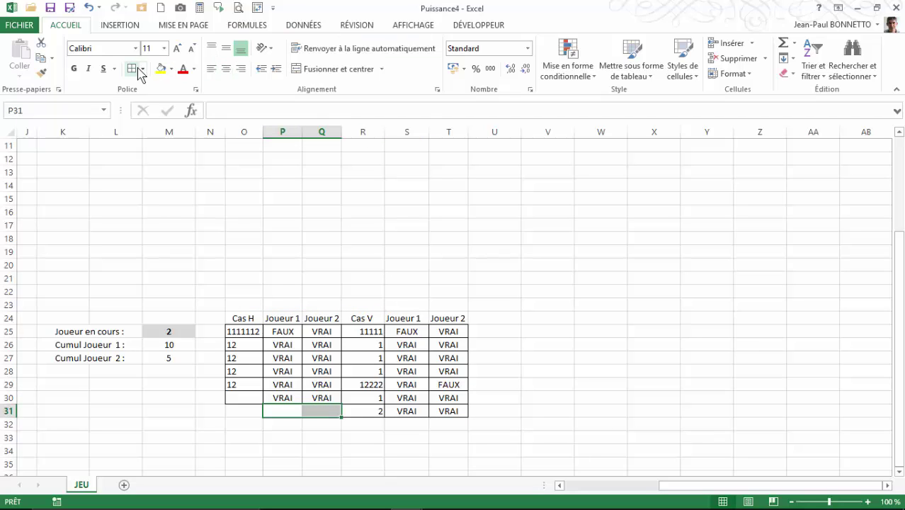
left_click(171, 69)
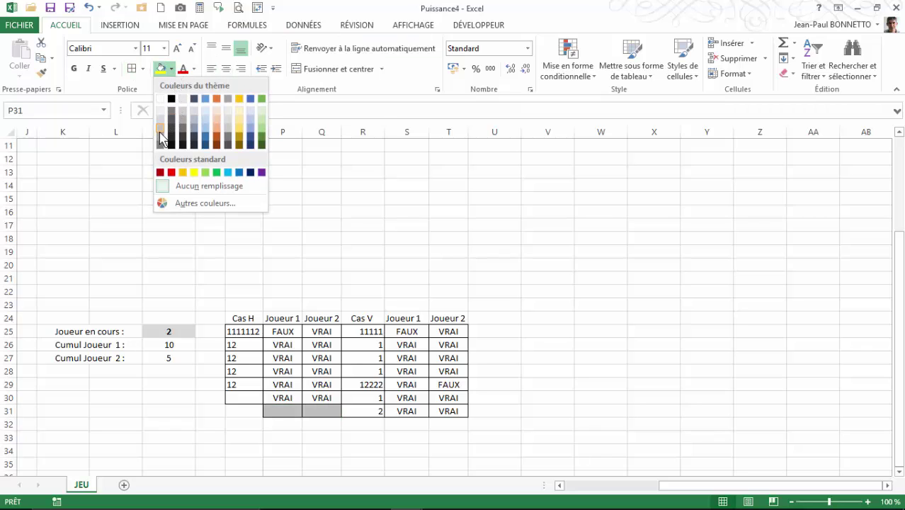
left_click(162, 136)
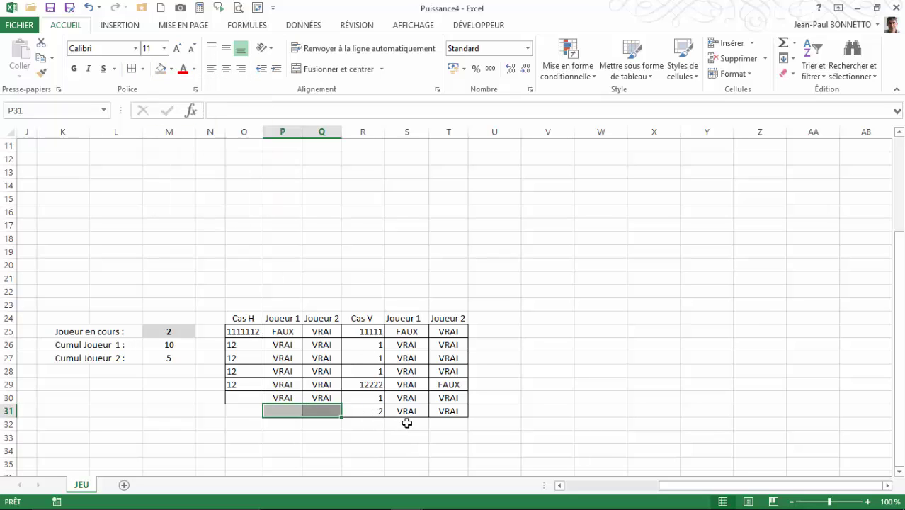
left_click_drag(406, 422, 438, 423)
left_click(162, 69)
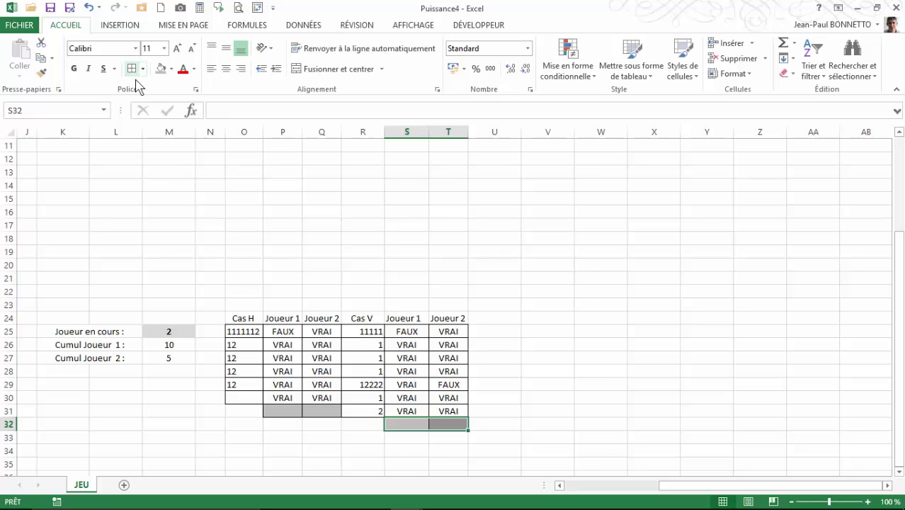
Enter the formula =NB.SI(P25:P30;"FAUX") in P31 to count the Cas H wins of Joueur 1.
left_click(280, 411)
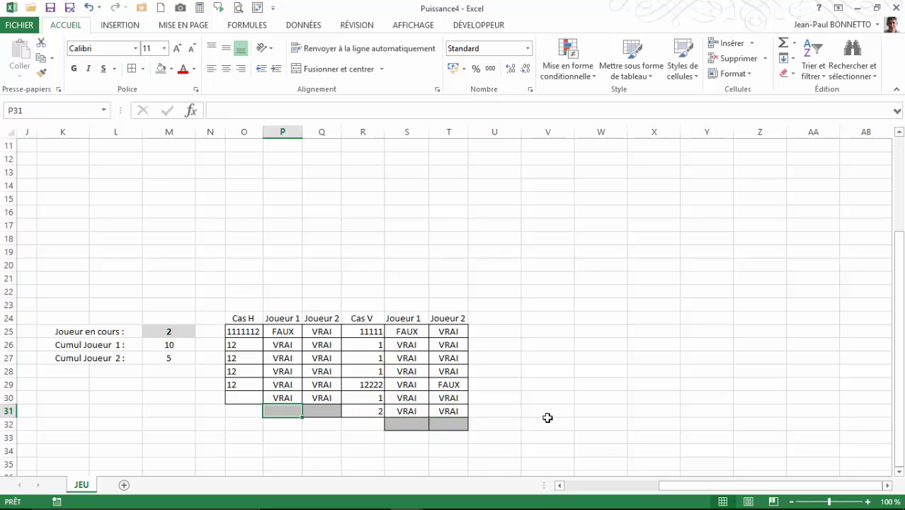
left_click_drag(687, 491, 653, 495)
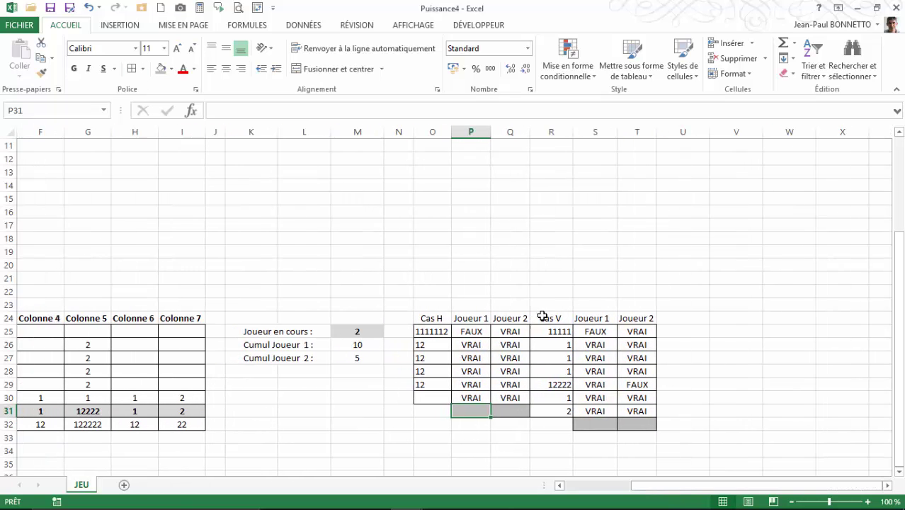
left_click(513, 410)
left_click(466, 410)
type("=")
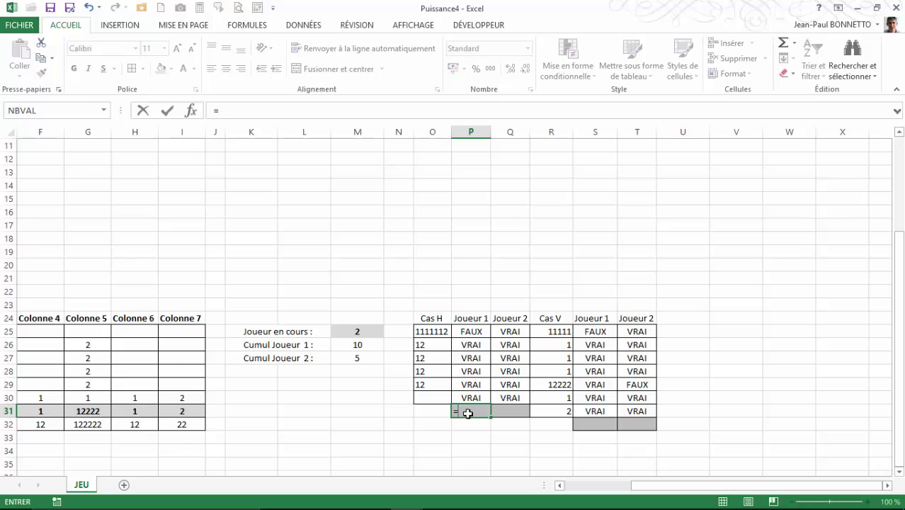
type("nb.s")
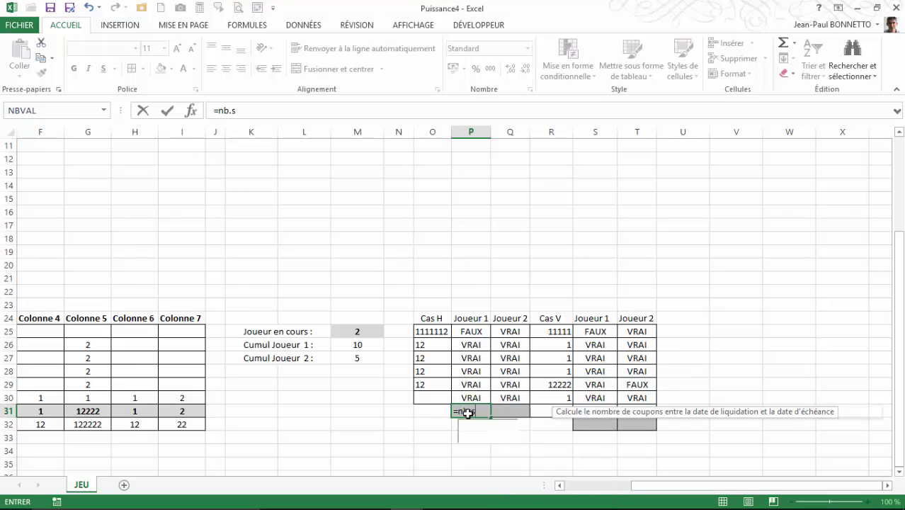
type("i(")
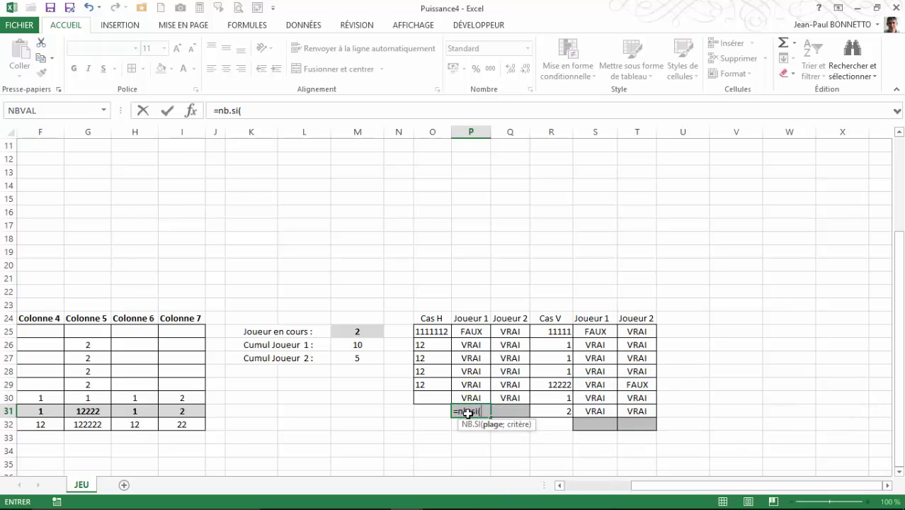
left_click_drag(476, 332, 478, 392)
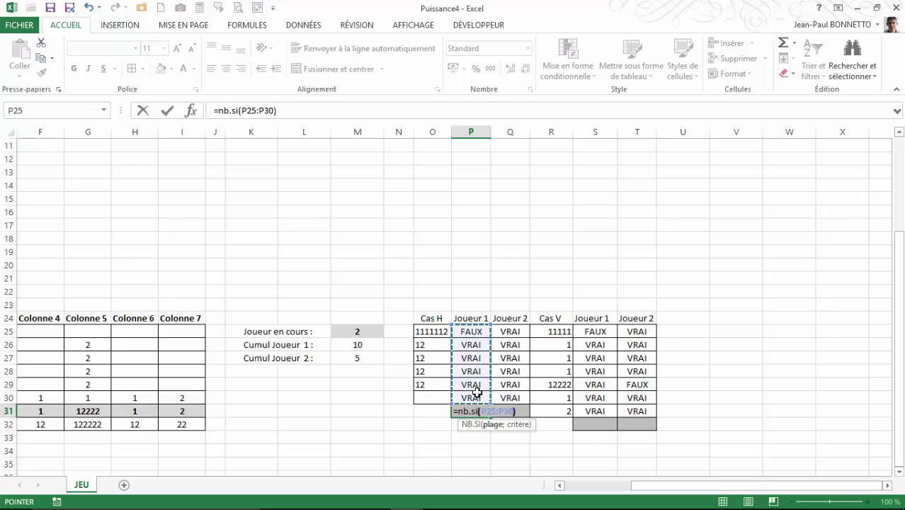
type(");")
key("BackSpace")
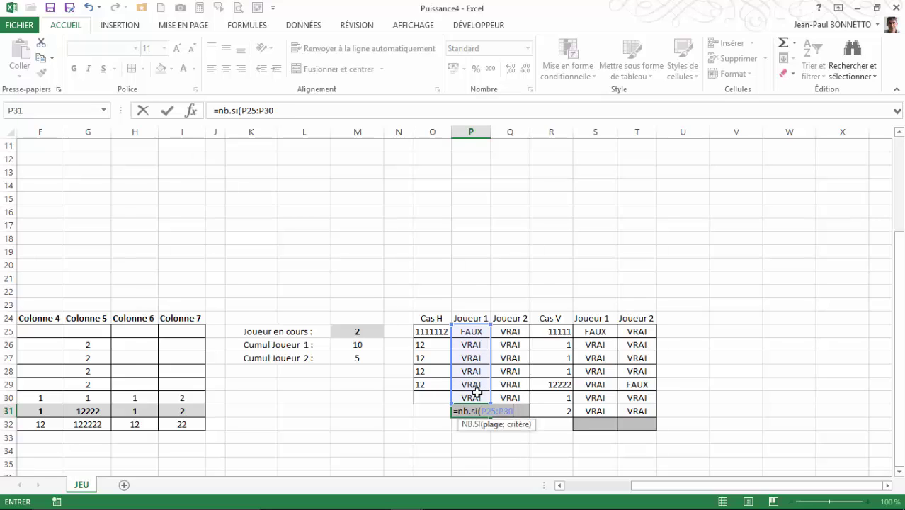
type(";\"FAUX")
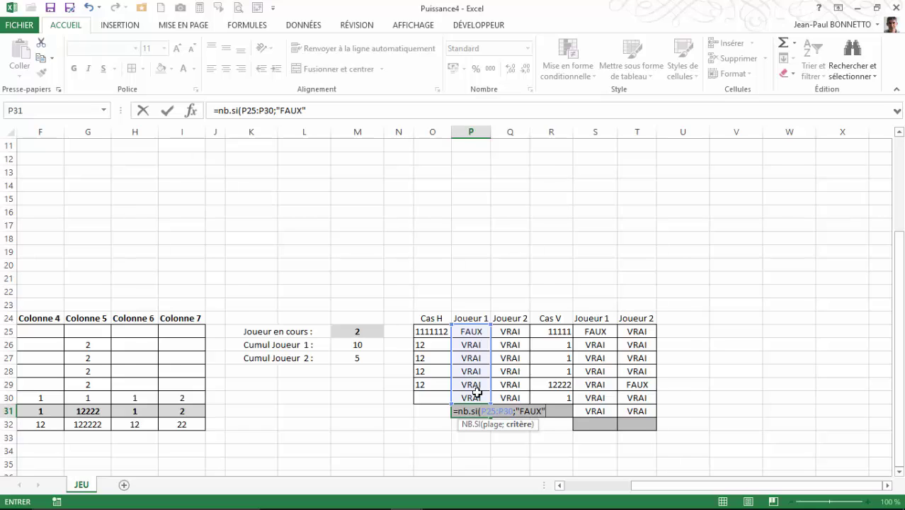
type("\")")
key("Return")
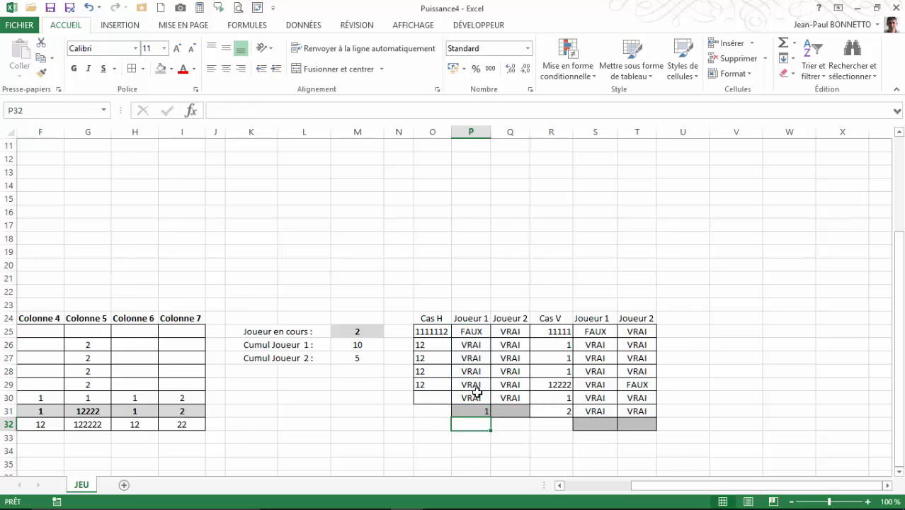
Centre the Joueur 1 count in P31 and extend its formula to Q31 for Joueur 2.
left_click(479, 411)
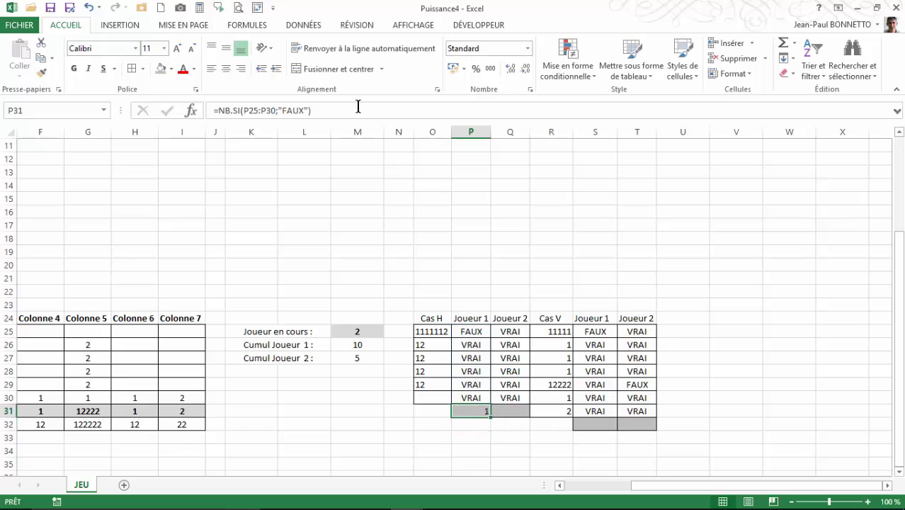
left_click(226, 69)
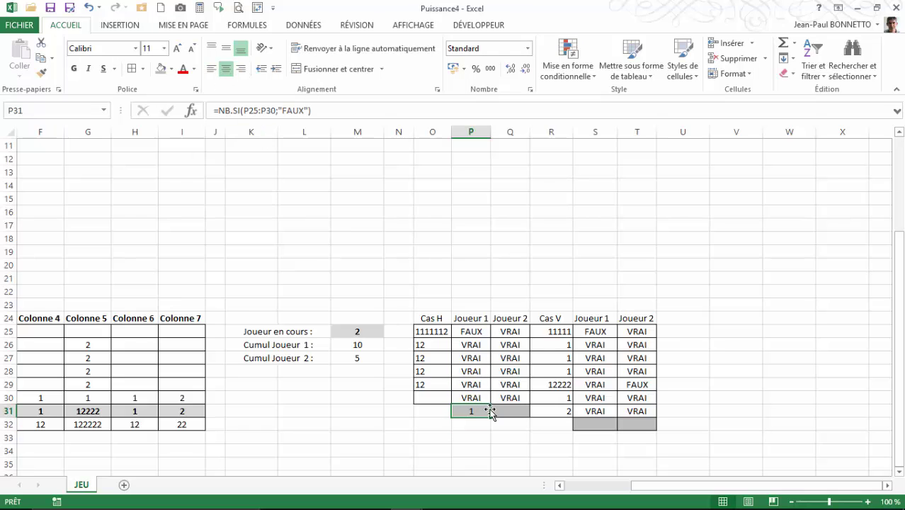
left_click_drag(491, 418, 517, 418)
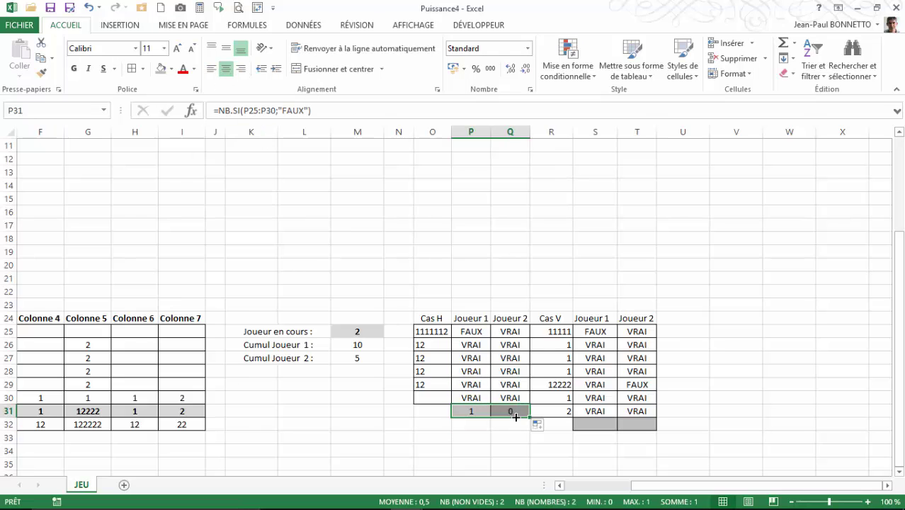
Set the font colour of the Cas H counts in P31:Q31 to red.
left_click(513, 412)
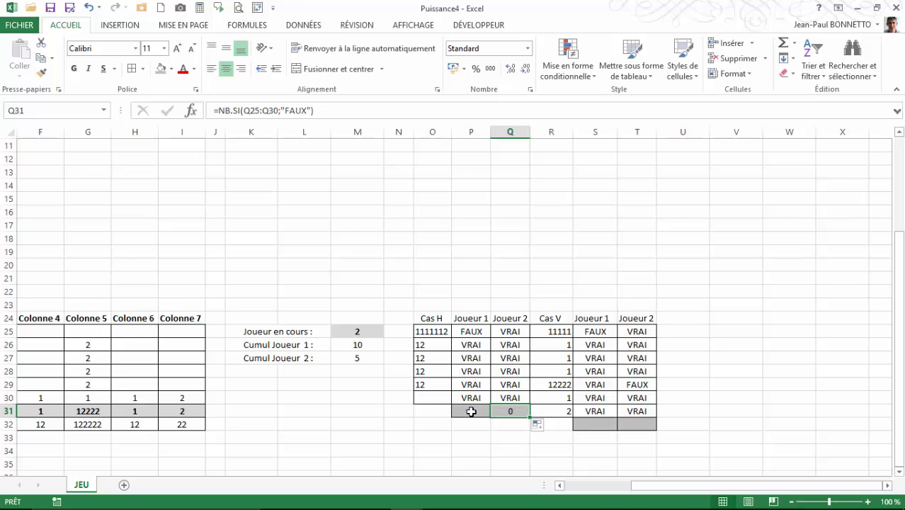
left_click_drag(474, 412, 506, 410)
left_click(182, 69)
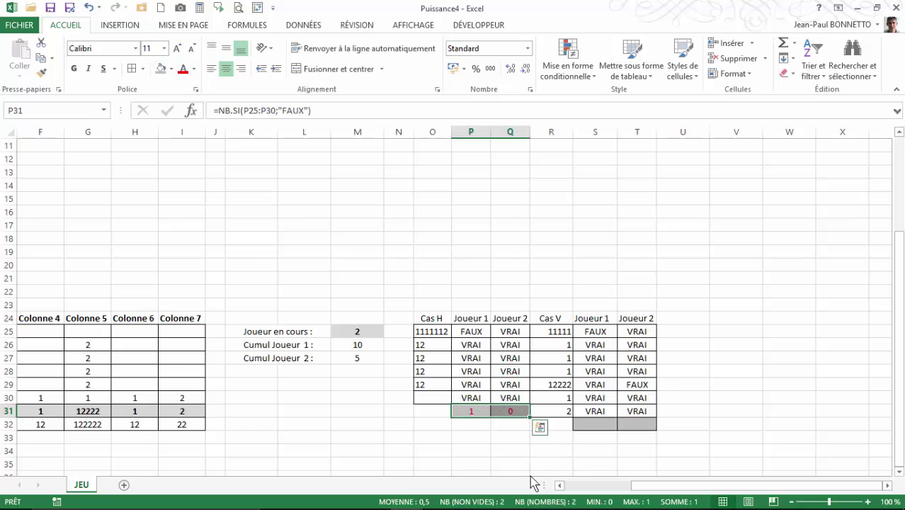
Copy the count formula from Q31 to S32 and change its range to S25:S31.
left_click(514, 411)
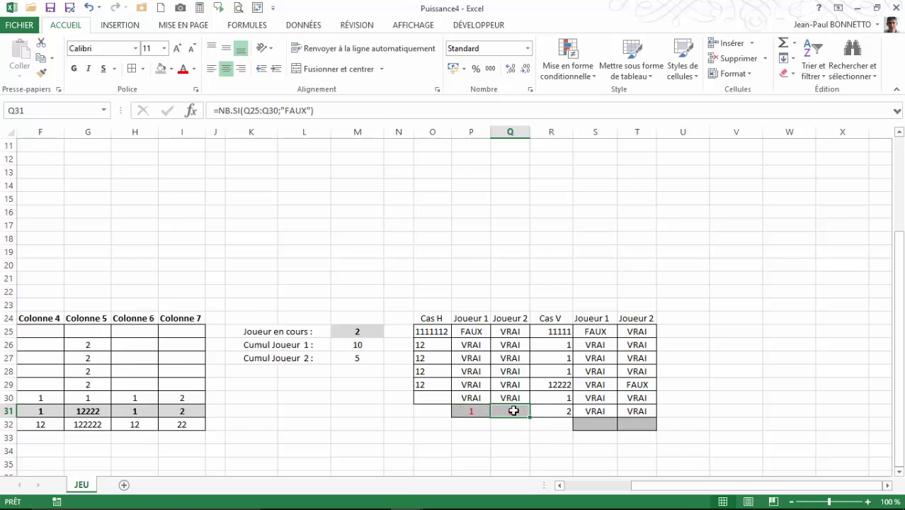
key("ctrl+c")
left_click(592, 427)
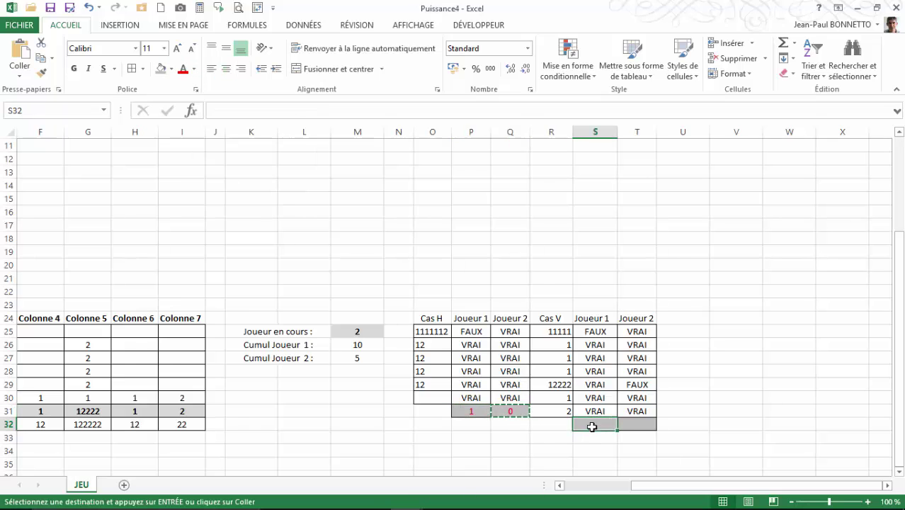
key("ctrl+v")
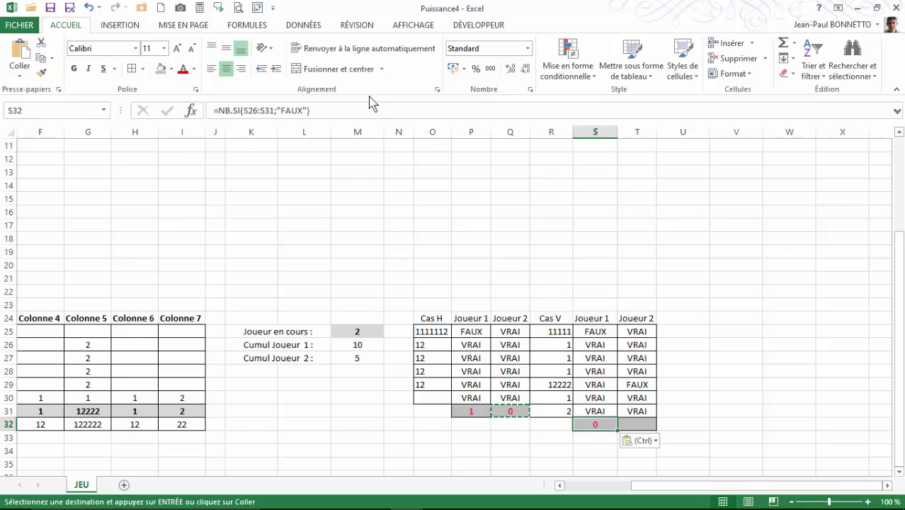
left_click_drag(273, 110, 252, 111)
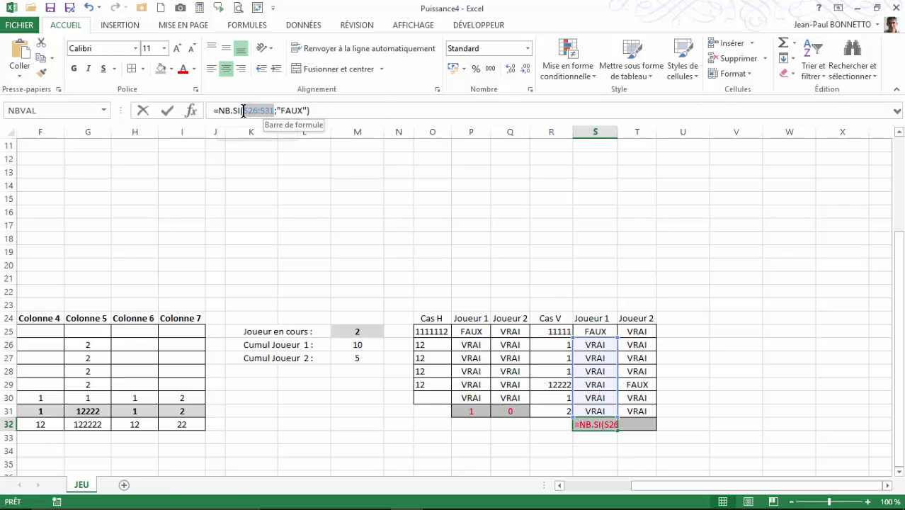
left_click_drag(592, 331, 594, 408)
key("Return")
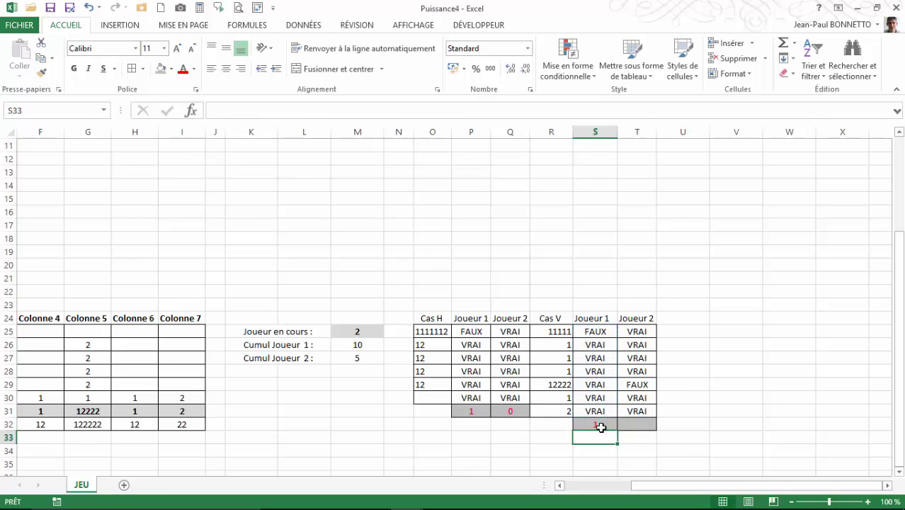
Extend the Cas V count formula from S32 to T32 for Joueur 2.
left_click(601, 428)
left_click_drag(619, 431, 641, 431)
left_click(633, 422)
Check the counts in S32 and T32 against the Cas V strings in column R and the Joueur 2 test formulas.
left_click(632, 345)
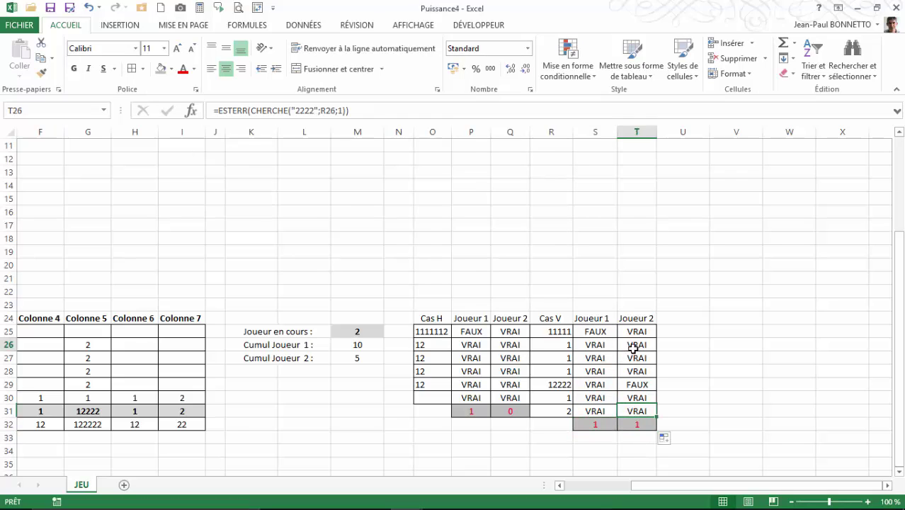
left_click(554, 359)
left_click(552, 383)
left_click(633, 424)
left_click(594, 423)
left_click(630, 424)
left_click(603, 424)
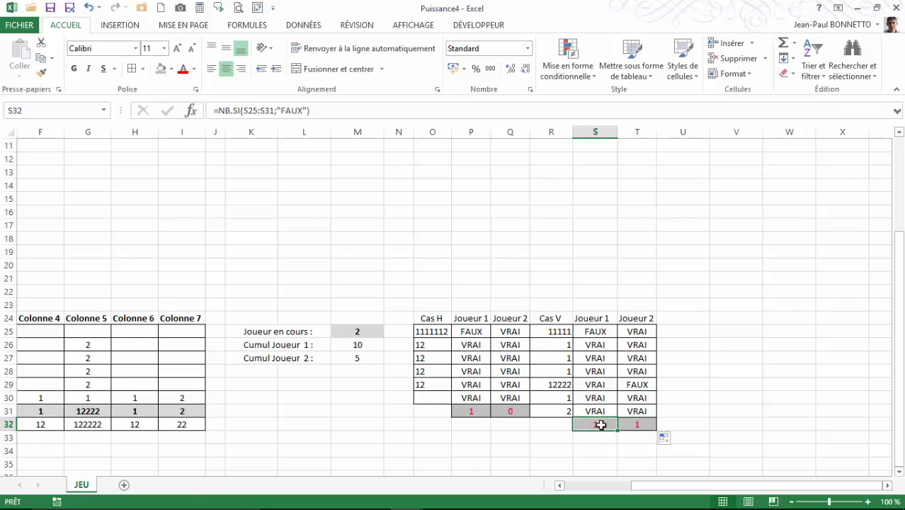
left_click(683, 317)
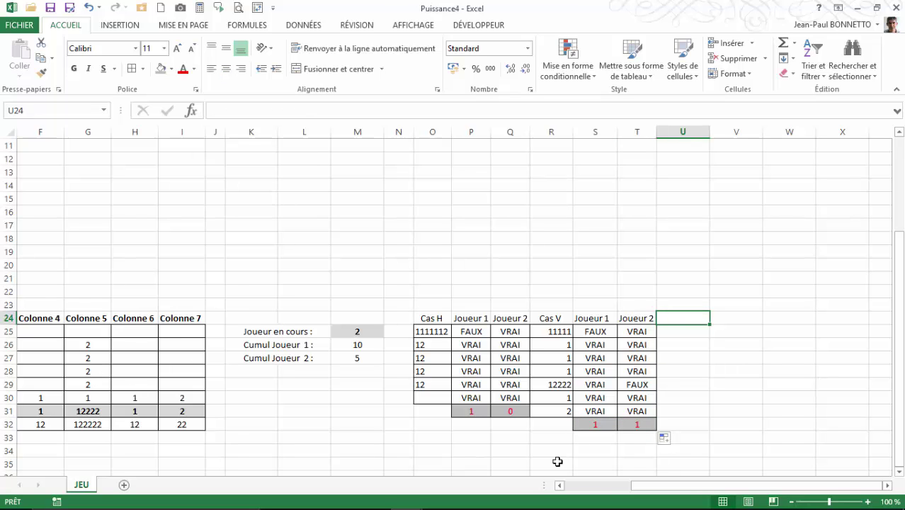
left_click_drag(678, 487, 659, 489)
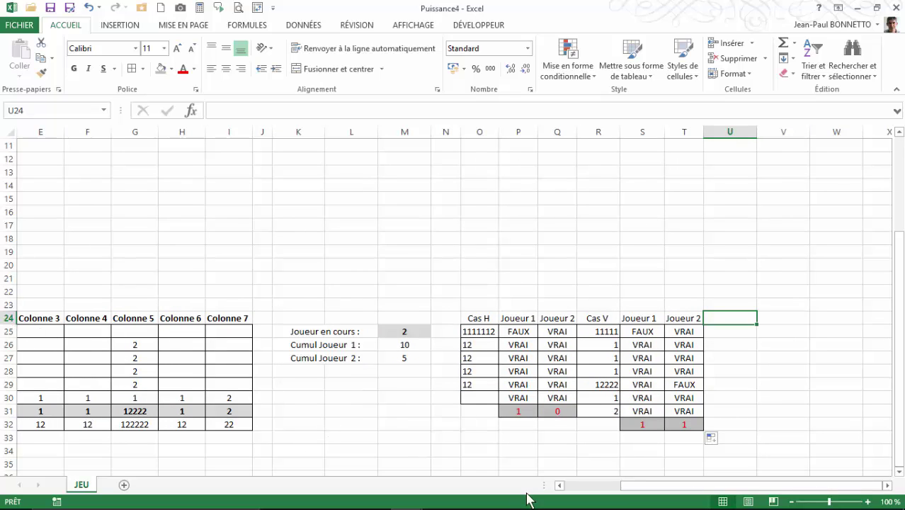
Enter the heading "Cas DD" in cell U24, beside the existing Joueur 2 heading.
left_click_drag(687, 487, 652, 489)
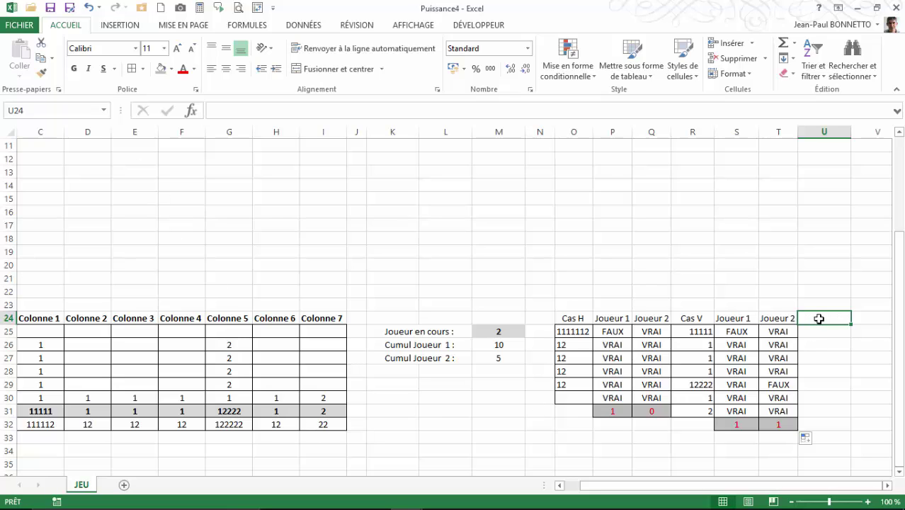
scroll(819, 318, "down", 2)
scroll(819, 319, "left", 1)
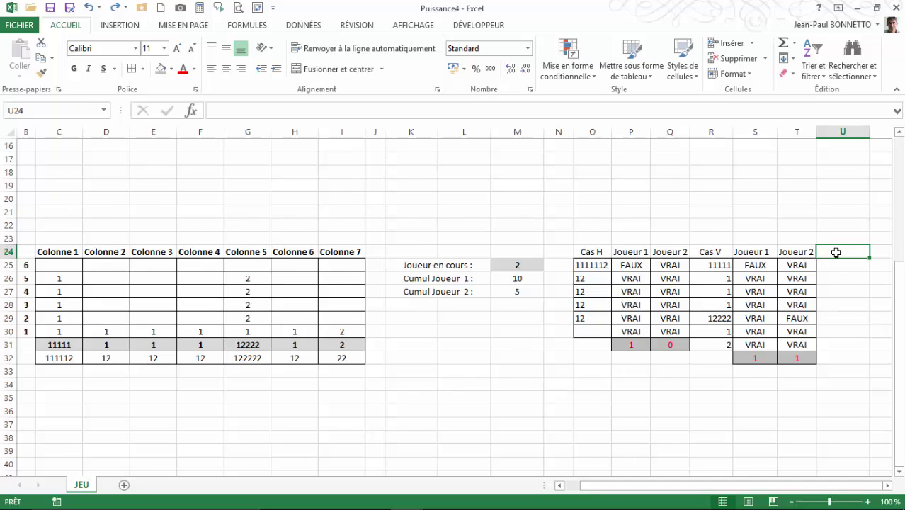
type("Cas DD")
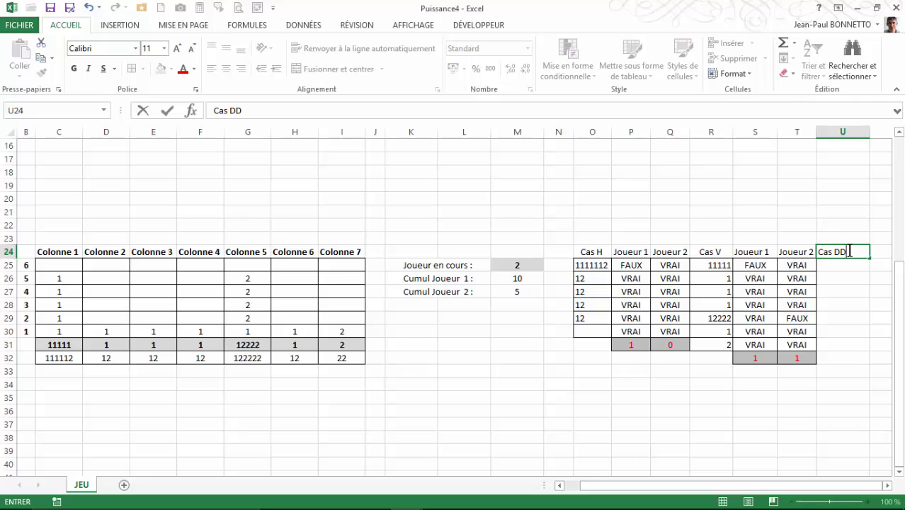
key("Return")
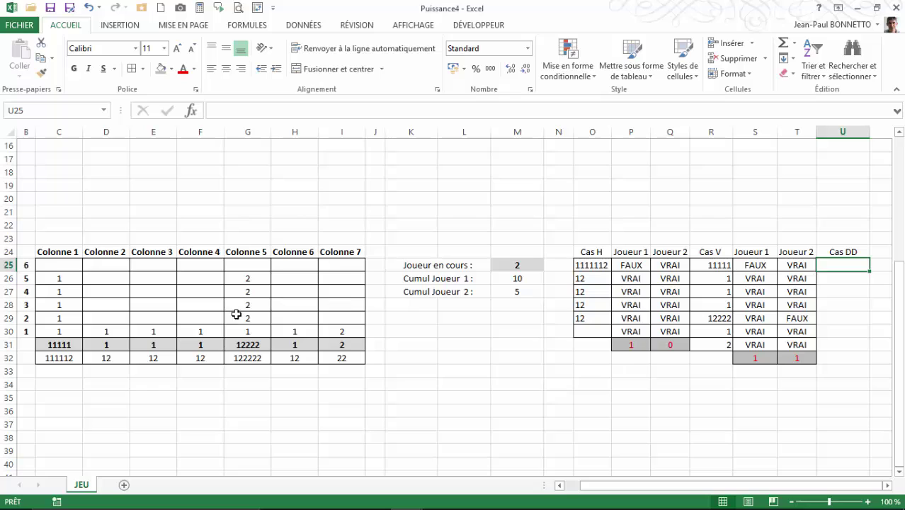
Fill cell F30, the start of the first rising diagonal in the game grid, with light gold.
left_click(201, 331)
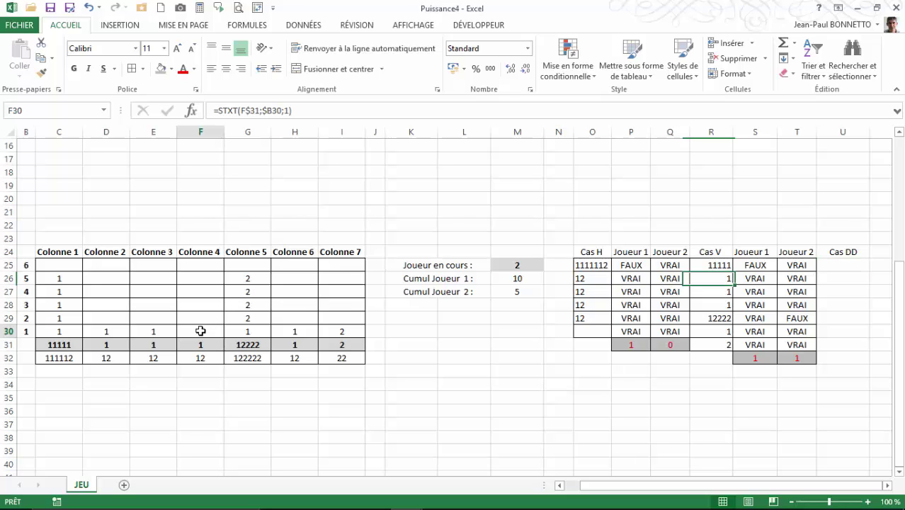
left_click(241, 318)
left_click(280, 303)
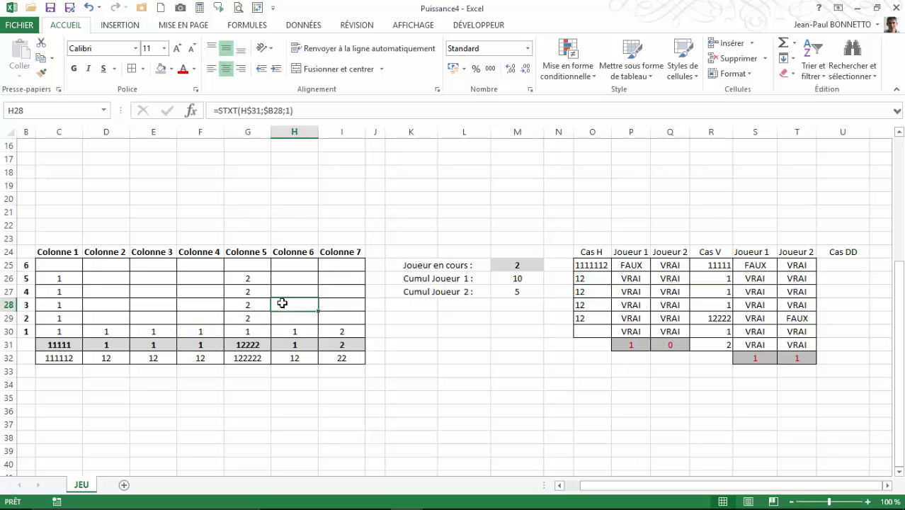
left_click(335, 292)
left_click(203, 334)
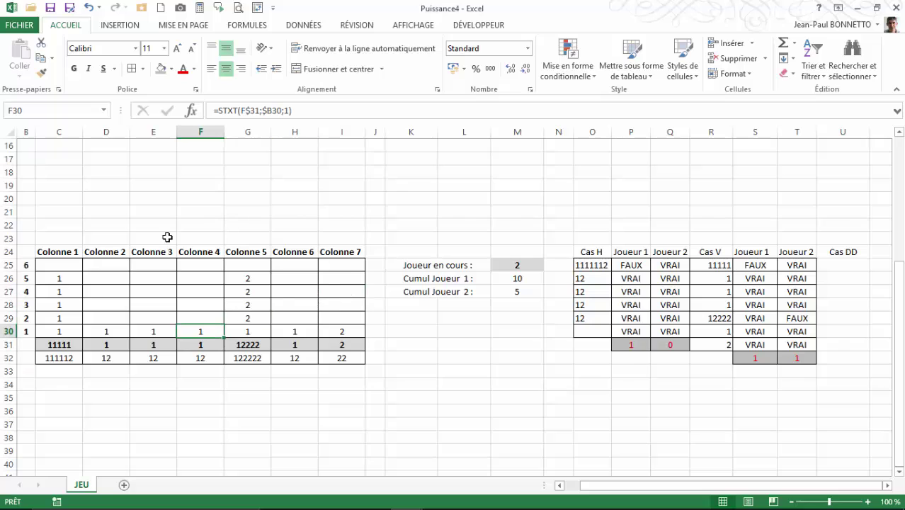
left_click(172, 69)
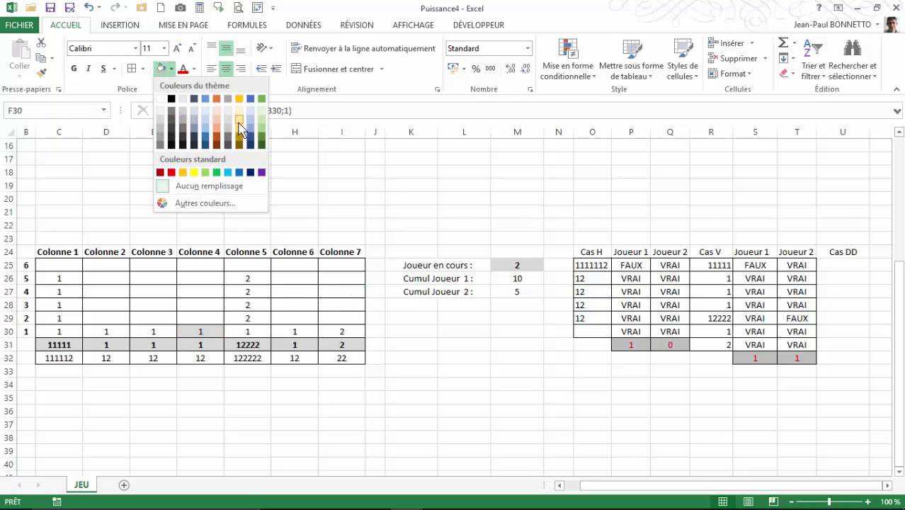
left_click(239, 124)
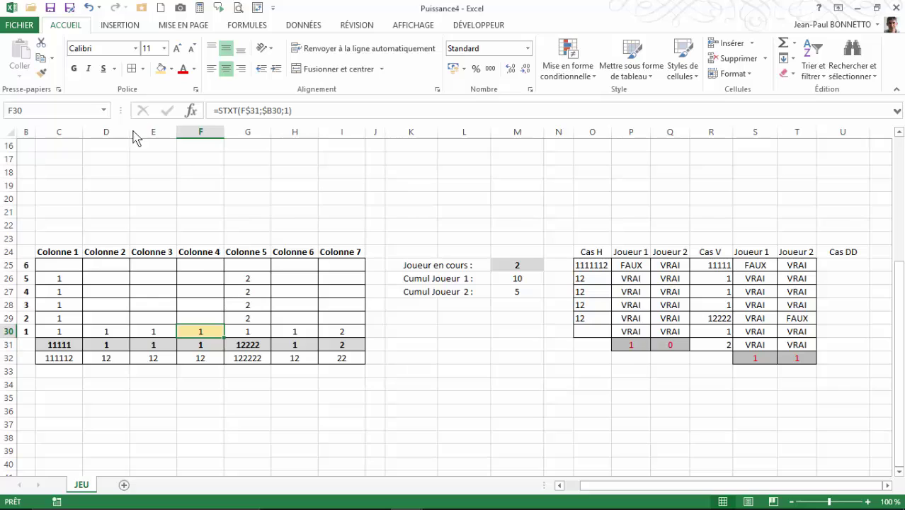
Apply the same light gold fill to the rest of that diagonal, cells G29, H28 and I27.
left_click(250, 319)
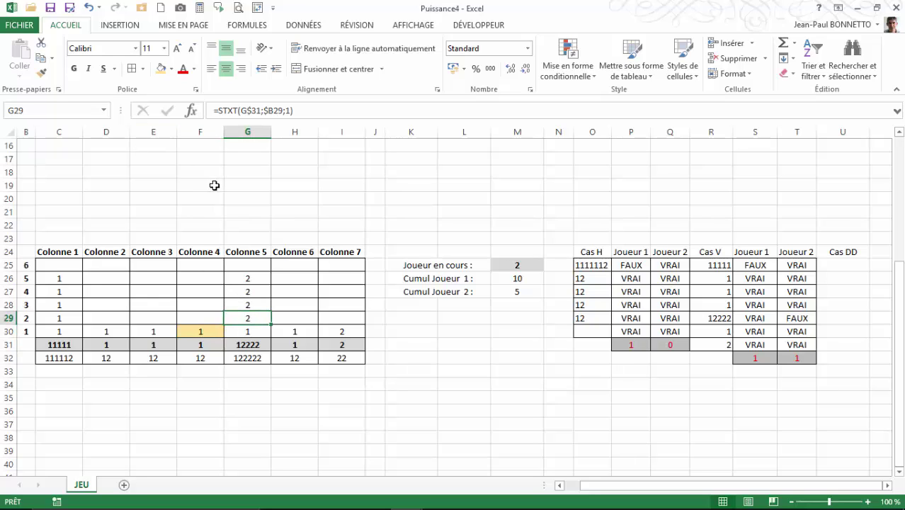
left_click(298, 304, "ctrl")
left_click(338, 290, "ctrl")
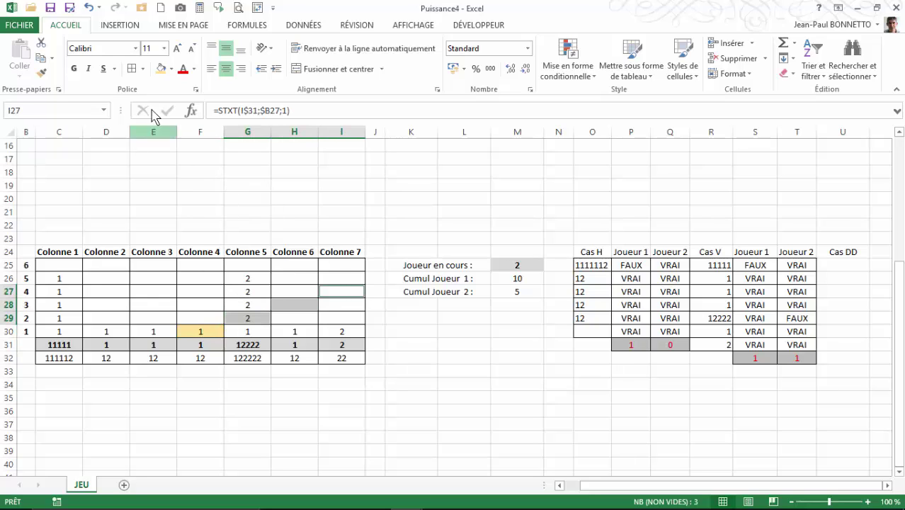
left_click(160, 70)
left_click(207, 320)
left_click(244, 317)
left_click(312, 305)
left_click(345, 291)
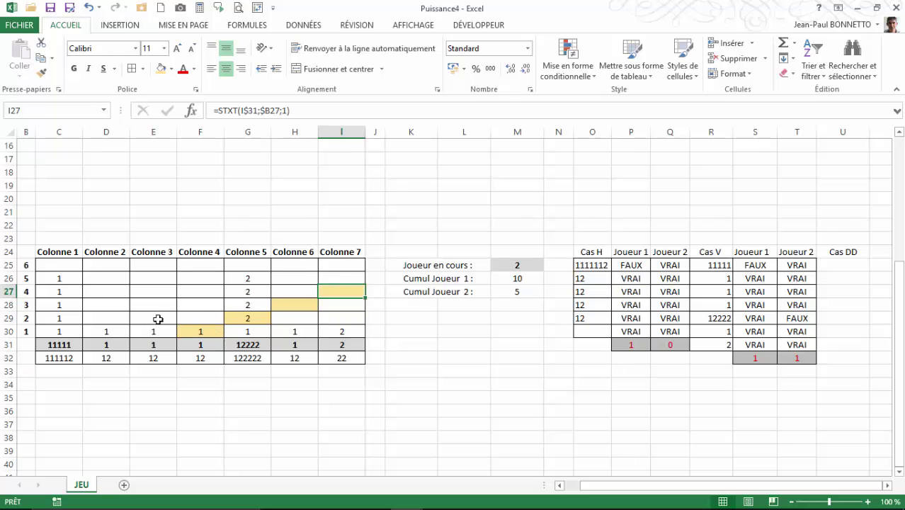
Enter the formula =F30&G29&H28&I27 in cell U25 to concatenate the first rising diagonal.
left_click(846, 265)
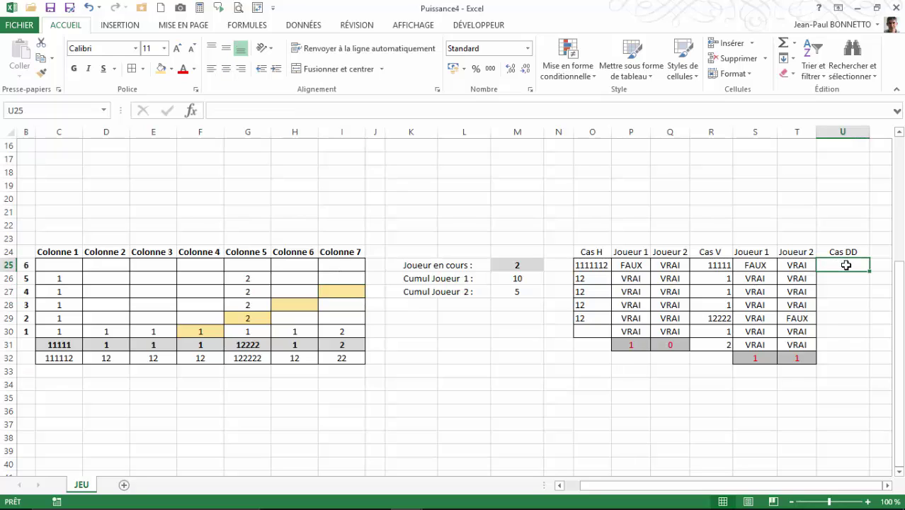
type("=")
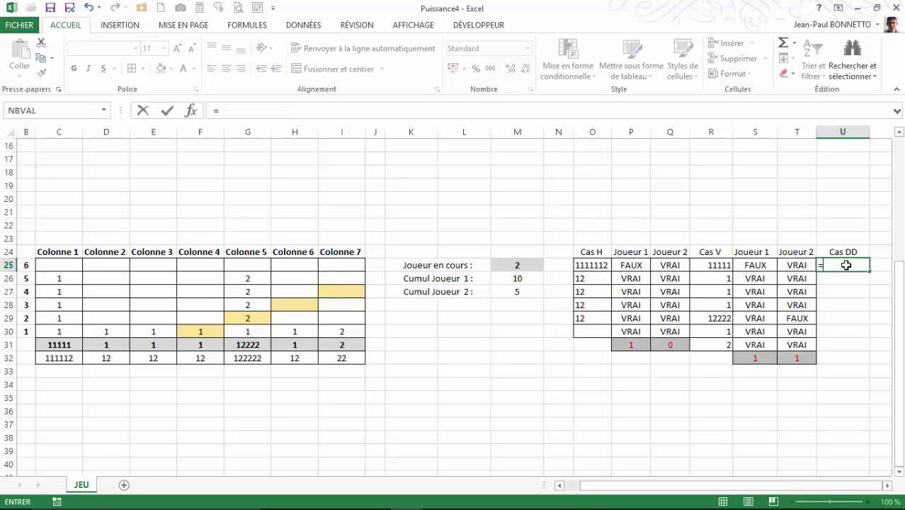
left_click(203, 331)
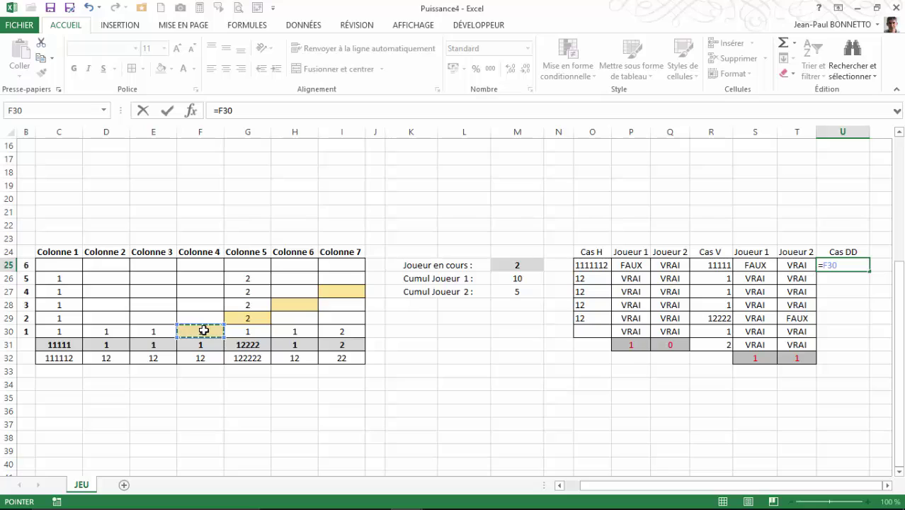
type("&")
left_click(249, 317)
type("&")
left_click(293, 305)
type("&")
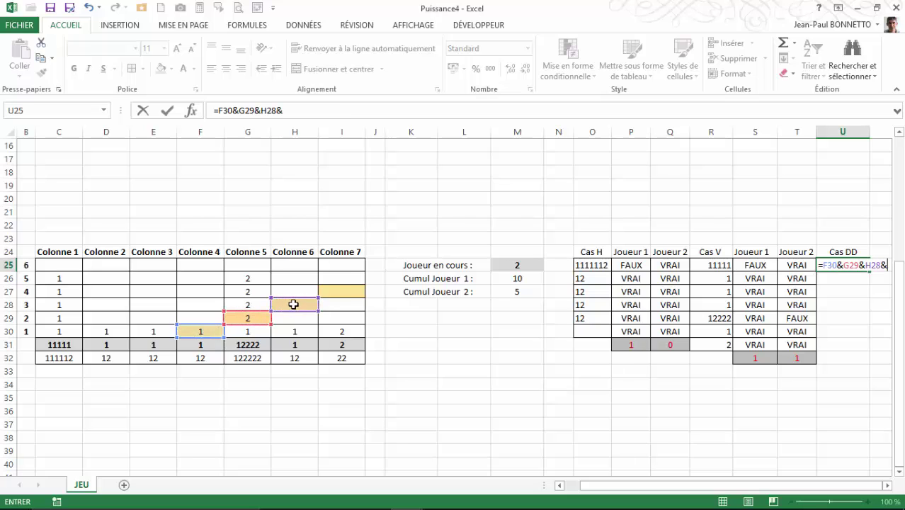
left_click(342, 293)
key("Return")
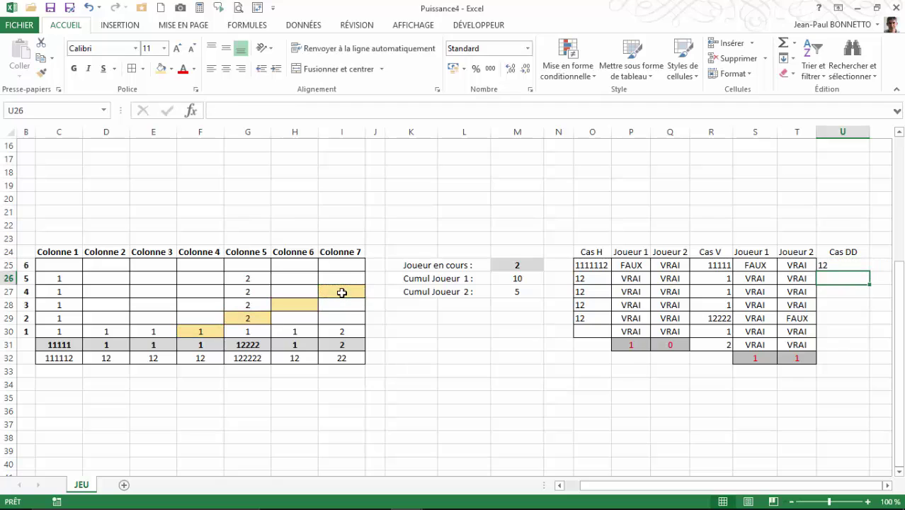
Enter the formula =E30&F29&G28&H27&I26 in cell U26 for the diagonal starting in Colonne 3.
left_click(833, 265)
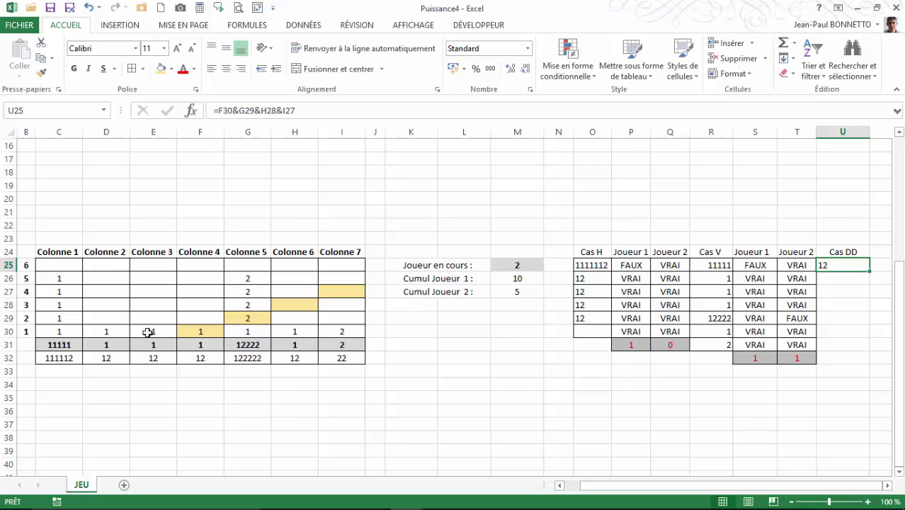
left_click(834, 278)
type("=")
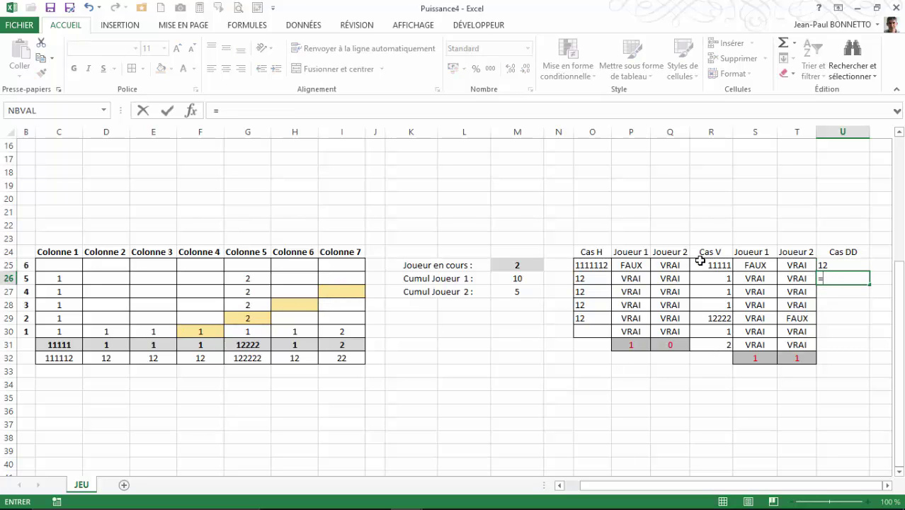
left_click(155, 330)
type("&")
left_click(205, 319)
type("&")
left_click(243, 304)
type("&")
left_click(291, 290)
type("&")
left_click(341, 278)
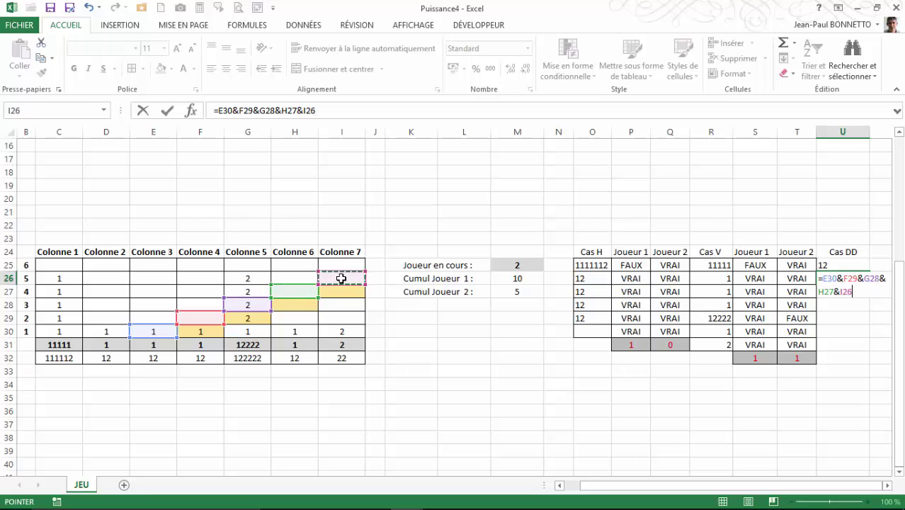
key("Return")
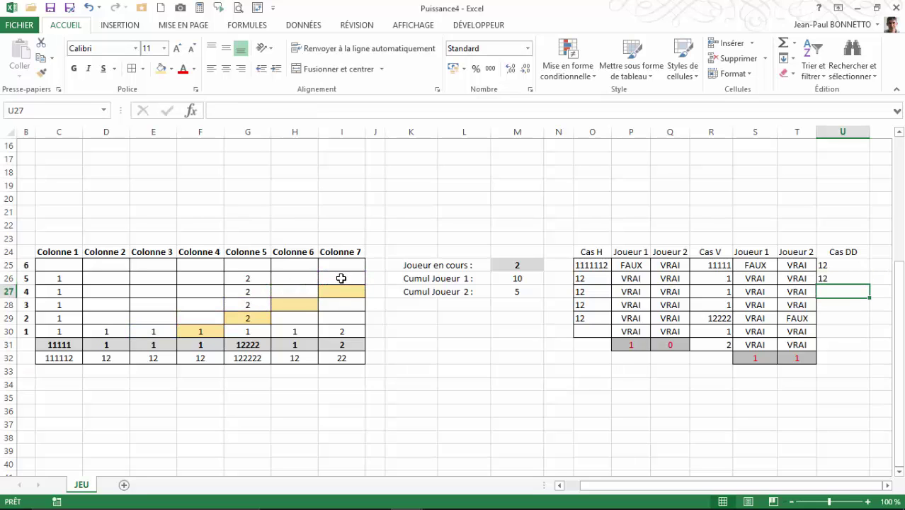
Fill the diagonal cells D30, E29, F28, G27, H26 and I25 with the same light gold.
left_click(107, 331)
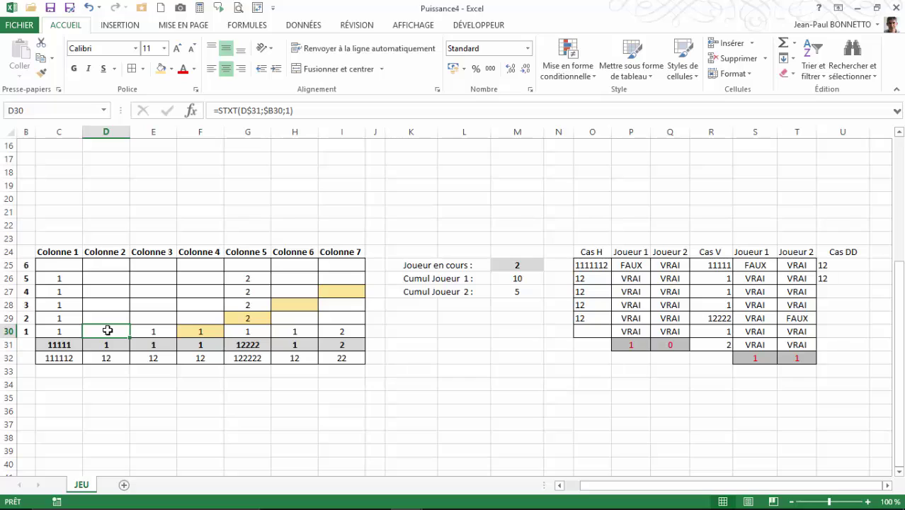
left_click(161, 69)
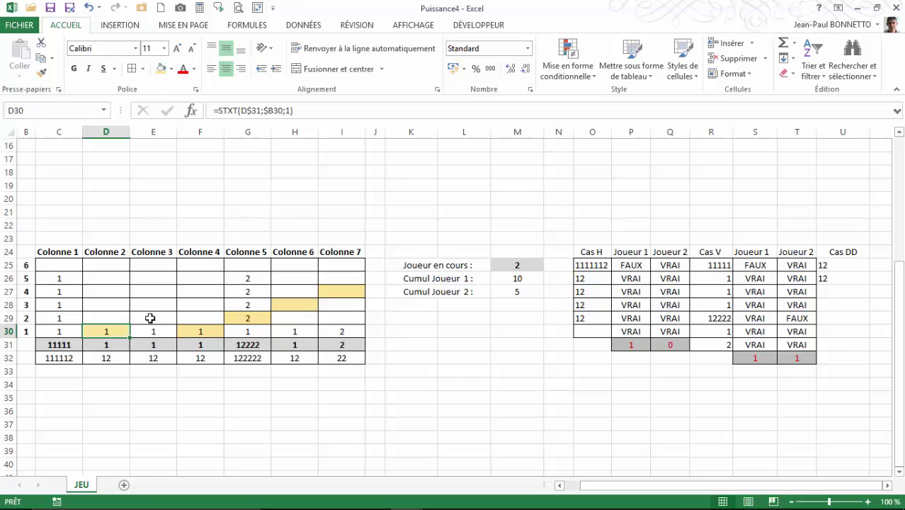
left_click(150, 318, "ctrl")
left_click(192, 304, "ctrl")
left_click(244, 291, "ctrl")
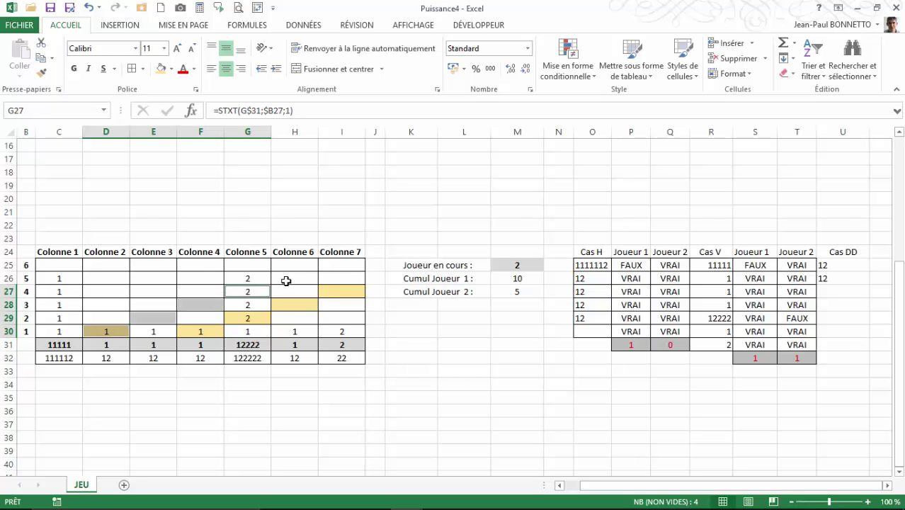
left_click(285, 282, "ctrl")
left_click(340, 263, "ctrl")
left_click(161, 68)
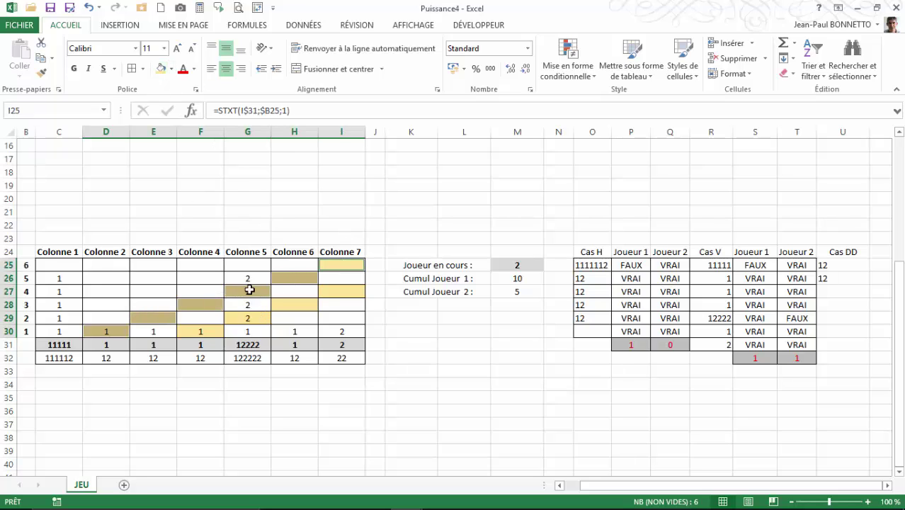
Enter the formula =D30&E29&F28&G27&H26&I25 in cell U27 for the diagonal starting in Colonne 2.
left_click(834, 295)
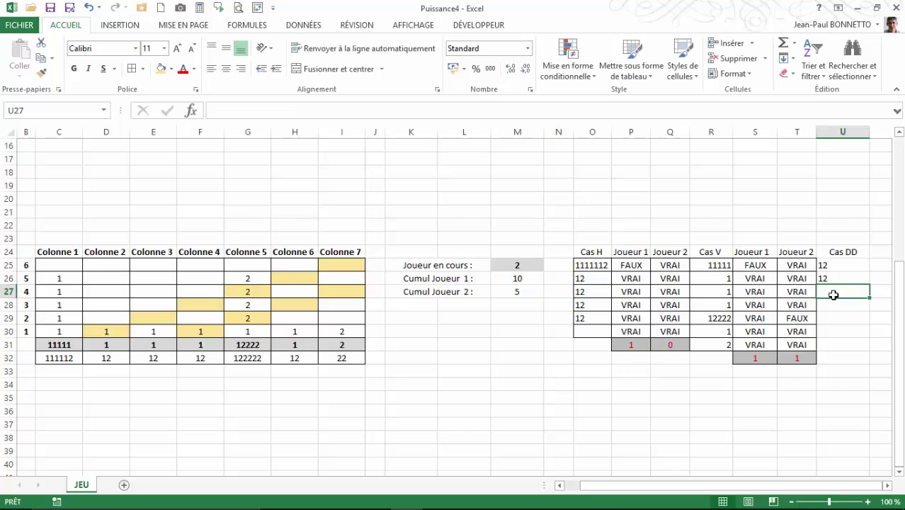
type("=")
left_click(100, 333)
type("&")
left_click(159, 321)
type("&")
left_click(199, 305)
type("&")
left_click(244, 293)
type("&")
left_click(293, 279)
type("&")
left_click(335, 268)
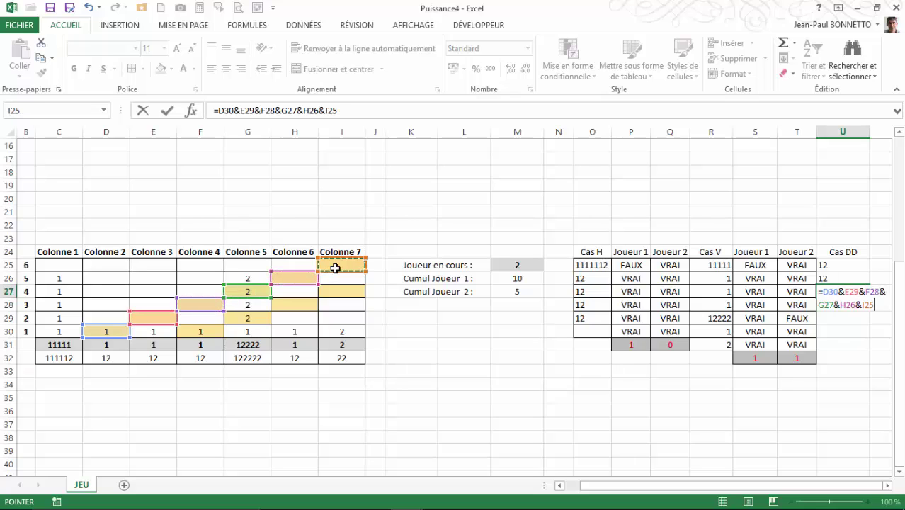
key("Return")
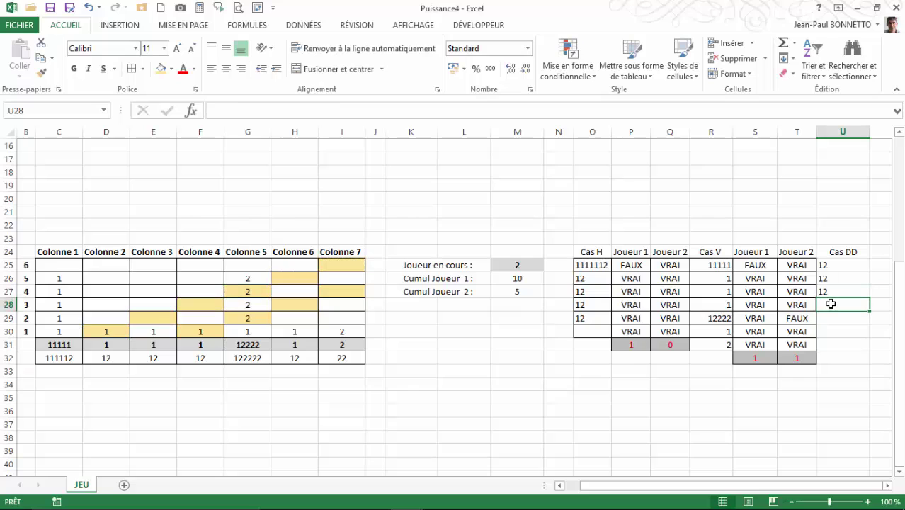
Enter the formula =C30&D29&E28&F27&G26&H25 in cell U28 for the diagonal starting at the bottom of Colonne 1.
type("=")
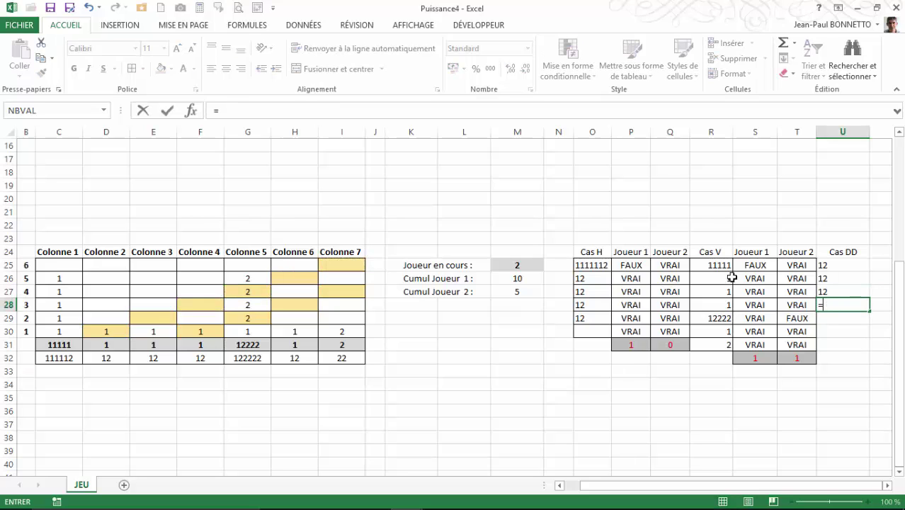
left_click(59, 330)
type("&")
left_click(93, 318)
type("&")
left_click(152, 304)
type("&")
left_click(207, 289)
type("&")
left_click(241, 277)
type("&")
left_click(292, 265)
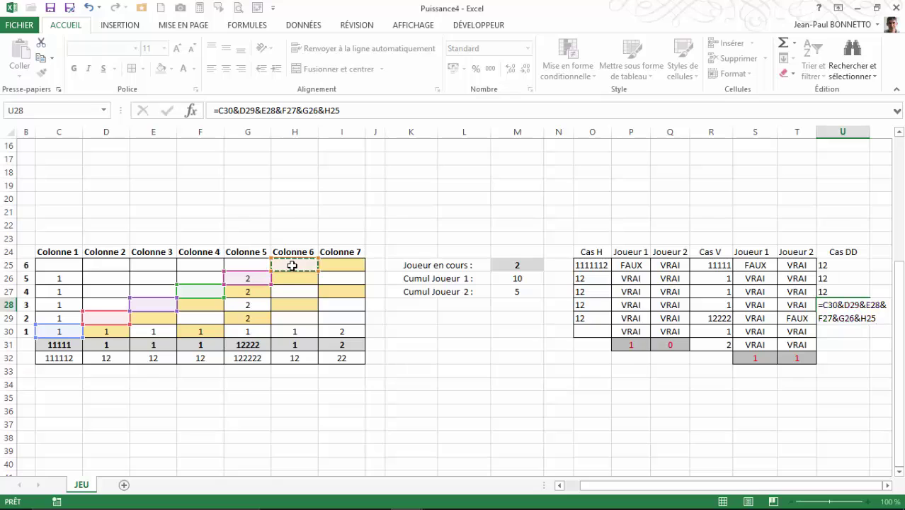
key("Return")
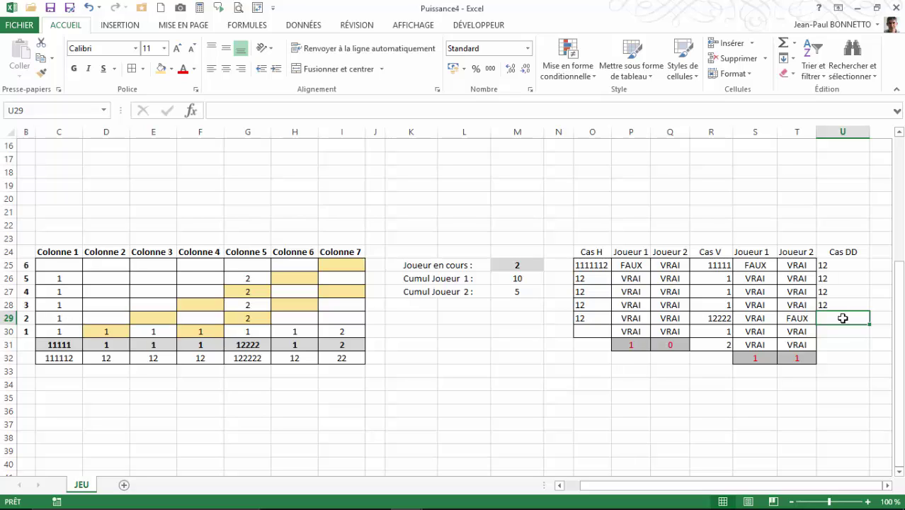
Enter the formula =C29&D28&E27&F26&G25 in cell U29 for the diagonal starting in grid row 2 of Colonne 1.
type("=")
left_click(47, 317)
type("&")
left_click(111, 303)
type("&")
left_click(143, 290)
type("&")
left_click(215, 278)
type("&")
left_click(249, 266)
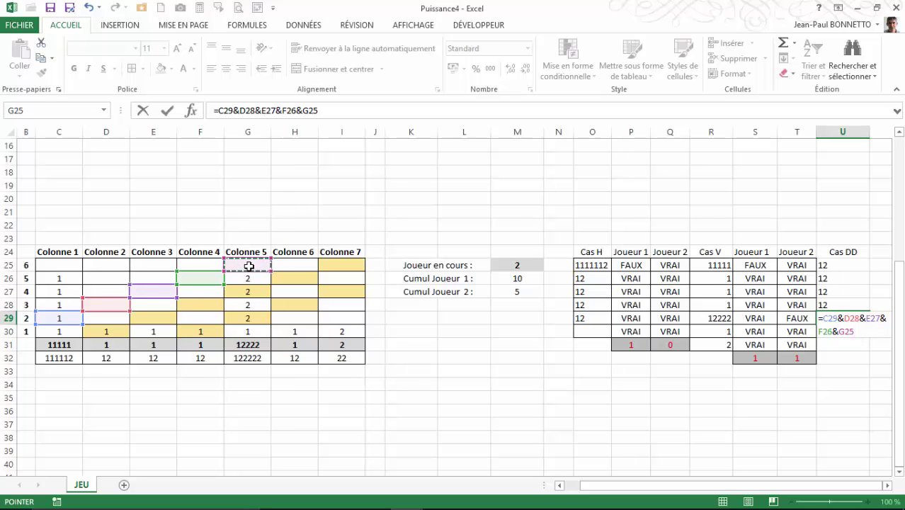
key("Return")
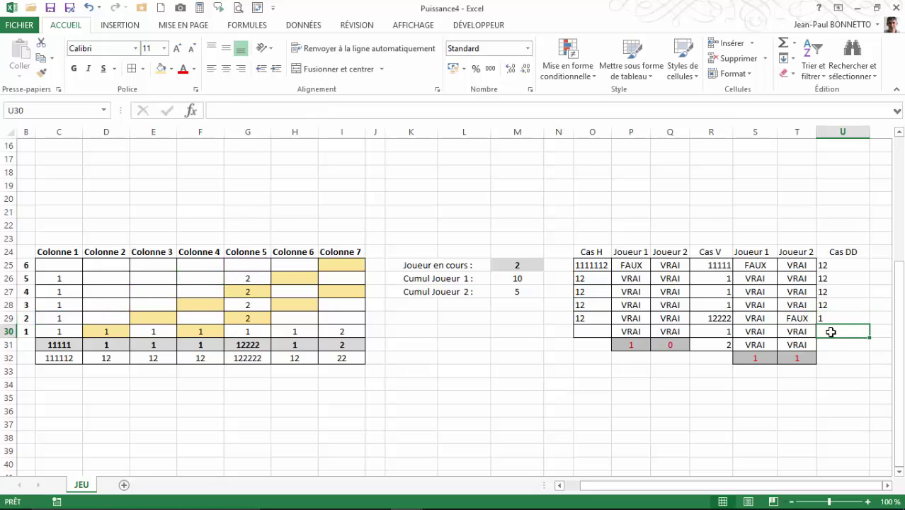
Enter the formula =C28&D27&E26&F25 in cell U30 and centre the Cas DD results in U25:U30.
type("=")
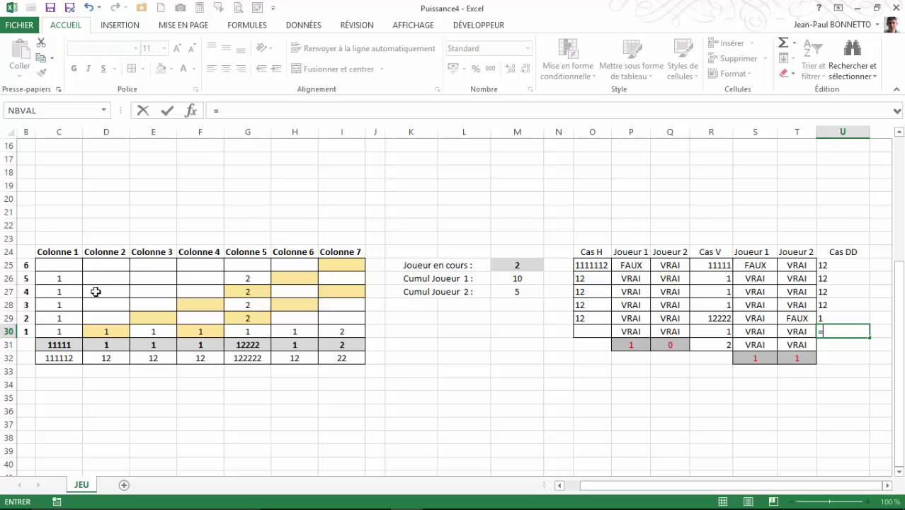
left_click(55, 305)
type("&")
left_click(96, 293)
type("&")
left_click(146, 279)
type("&")
left_click(196, 267)
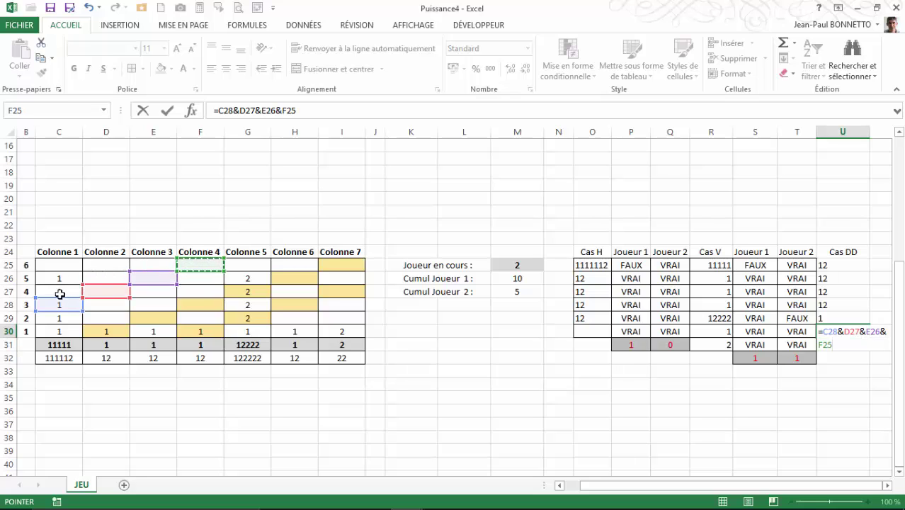
key("Return")
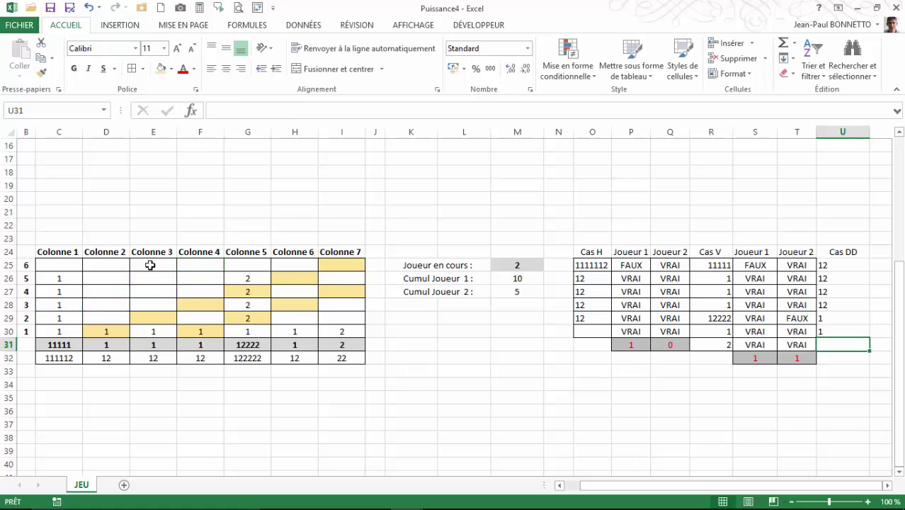
left_click_drag(837, 266, 841, 330)
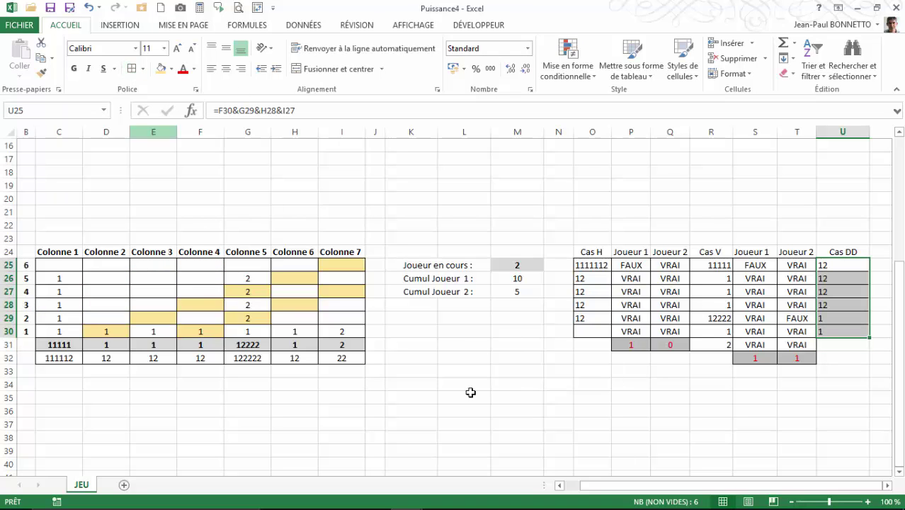
left_click(226, 69)
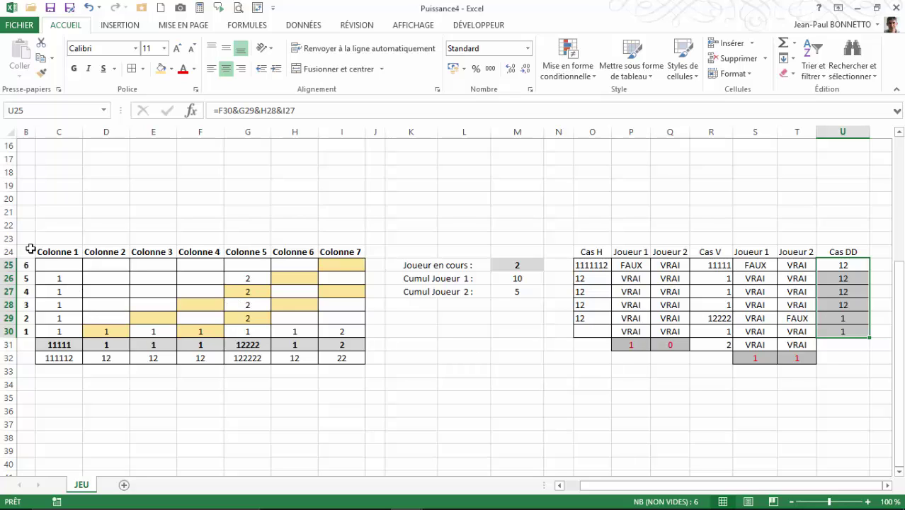
Remove the fill colour from the grid cells D25:I30.
left_click_drag(111, 331, 340, 268)
left_click(171, 68)
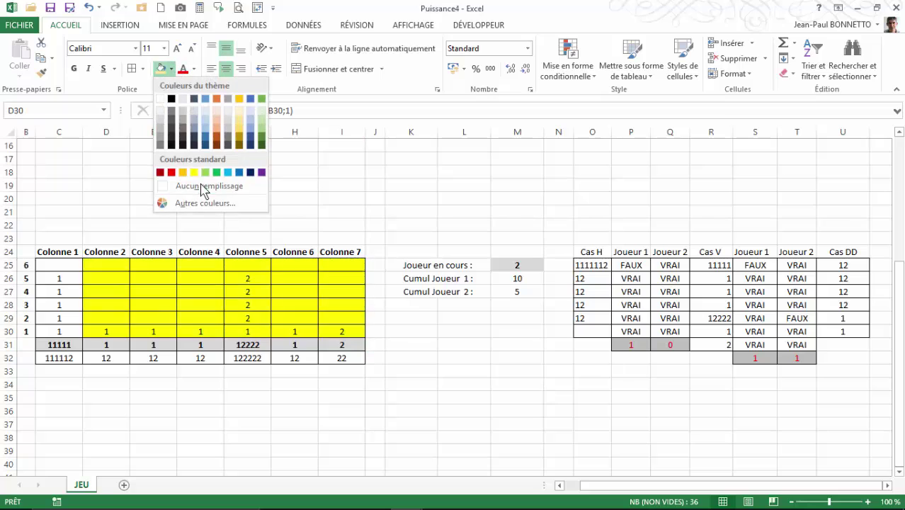
left_click(204, 185)
left_click(310, 330)
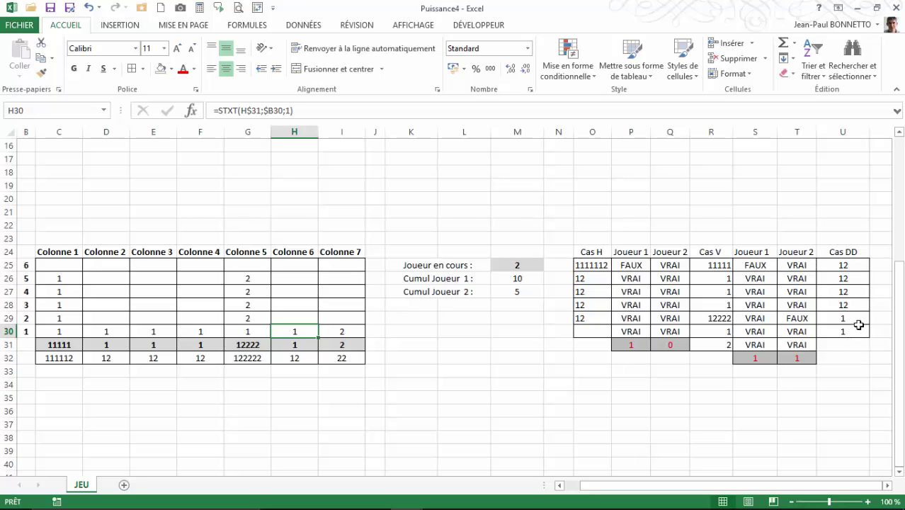
Copy the Joueur 1 and Joueur 2 headers from S24:T24 to V24:W24, beside the Cas DD column.
left_click(877, 253)
mouse_move(769, 486)
left_mouse_down()
mouse_move(799, 487)
mouse_move(784, 492)
left_mouse_up()
left_click(790, 487)
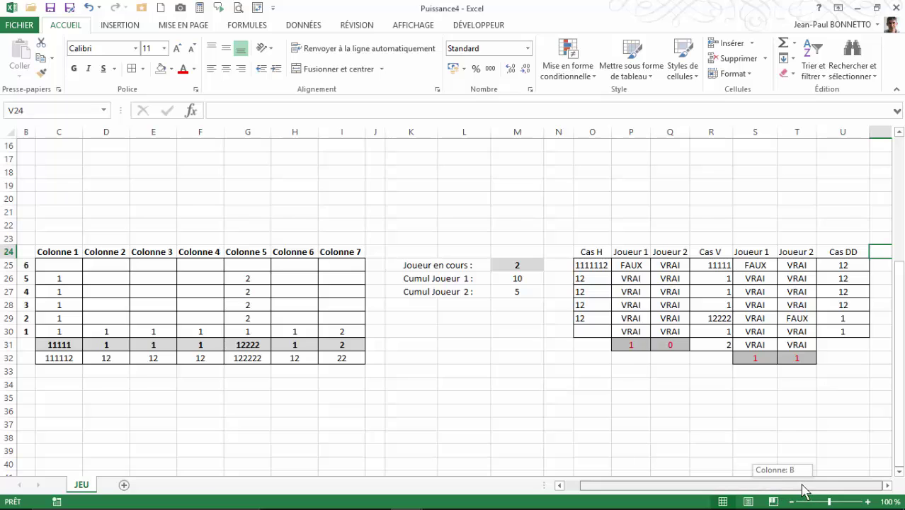
left_click(888, 486)
left_click(889, 487)
left_click(888, 487)
left_click(889, 487)
left_click(888, 487)
left_click_drag(547, 255, 590, 252)
key("ctrl+c")
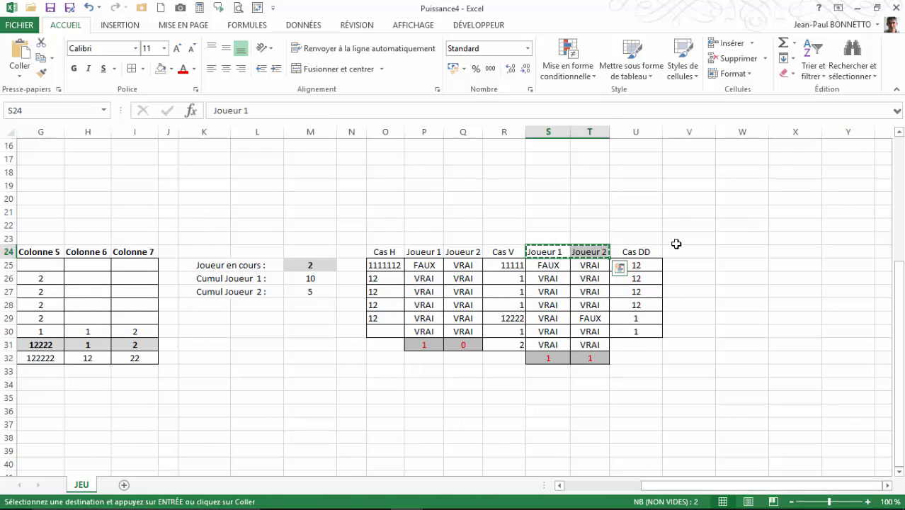
left_click(689, 254)
key("ctrl+v")
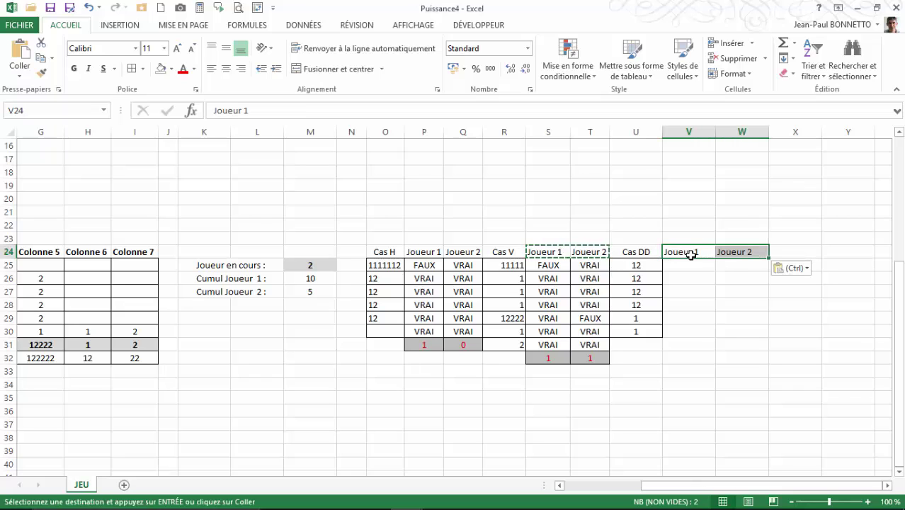
Centre the headers in V24:W24 and narrow columns U, V and W to fit their contents, leaving U slightly wider.
left_click(226, 69)
double_click(717, 133)
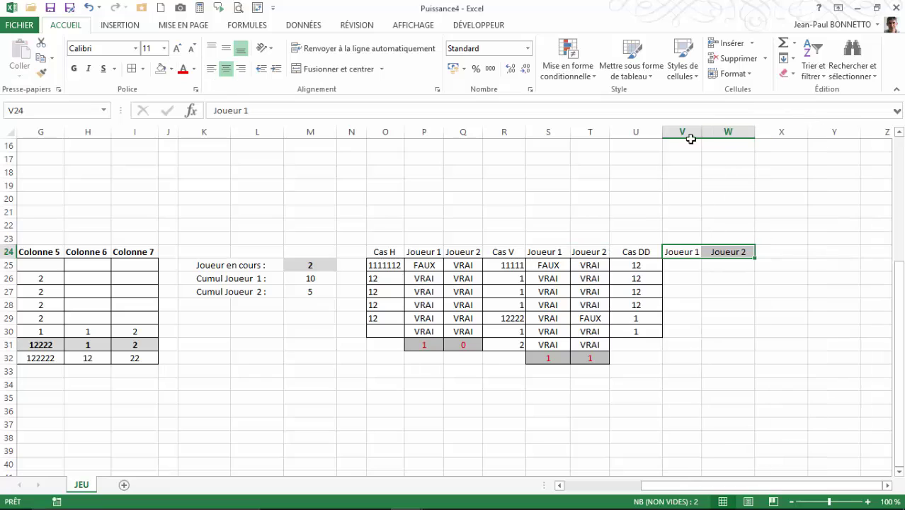
double_click(662, 133)
double_click(734, 132)
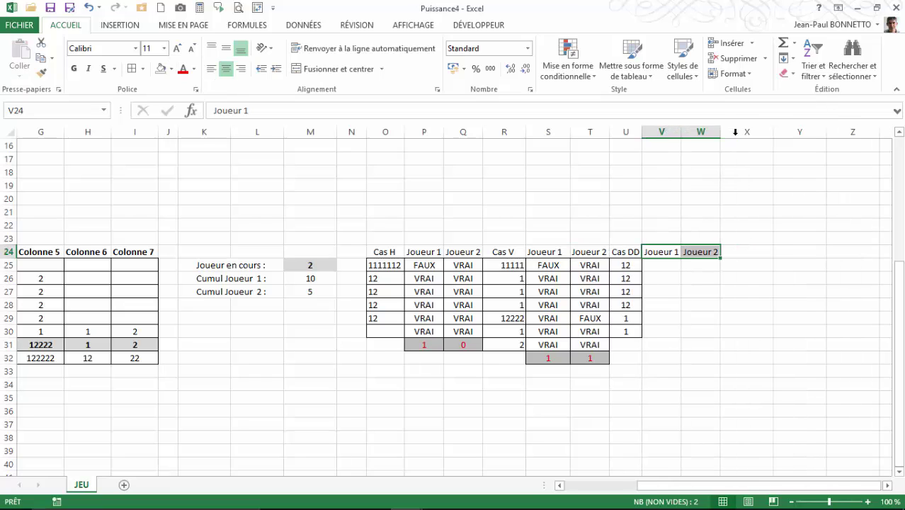
left_click_drag(642, 131, 648, 132)
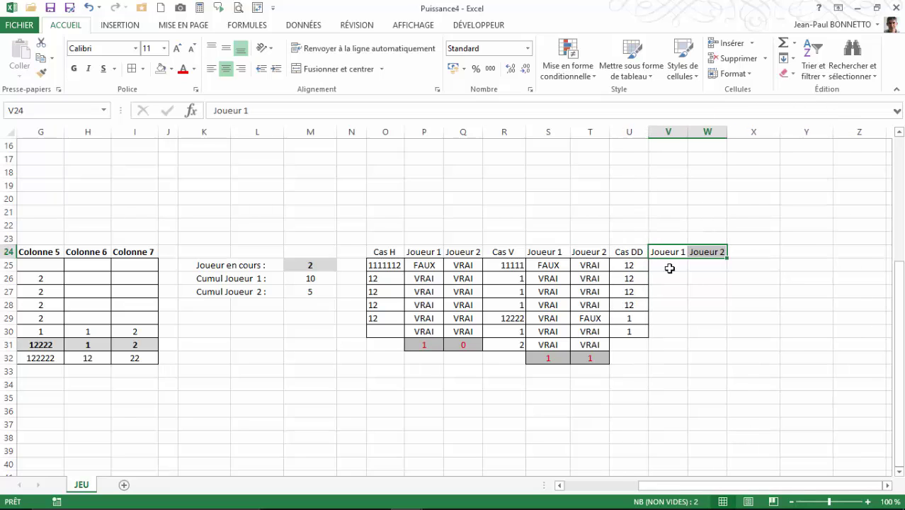
Apply borders to all the empty result cells in V25:W30.
left_click(672, 265)
left_click_drag(672, 266, 701, 333)
left_click(132, 69)
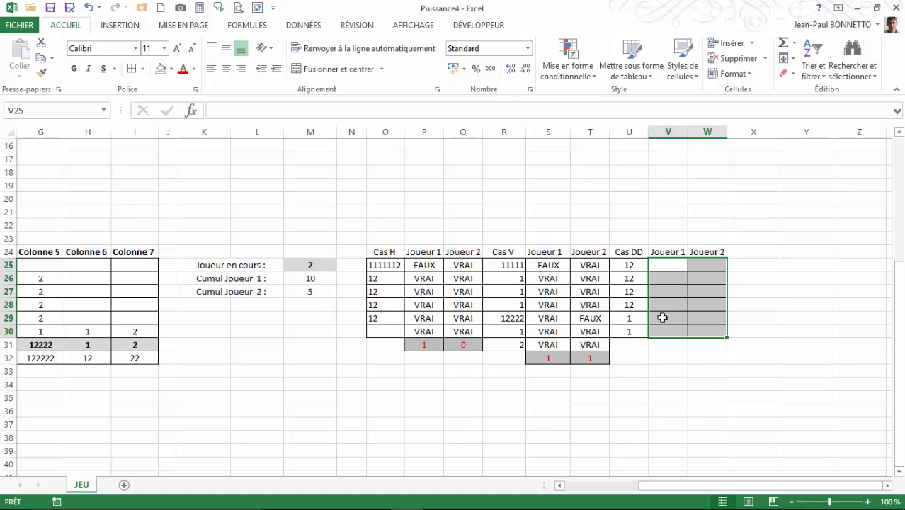
Copy the Cas H ESTERR(CHERCHE()) tests from P25:Q30 to V25:W30 and check that they refer to the Cas DD column.
left_click(670, 267)
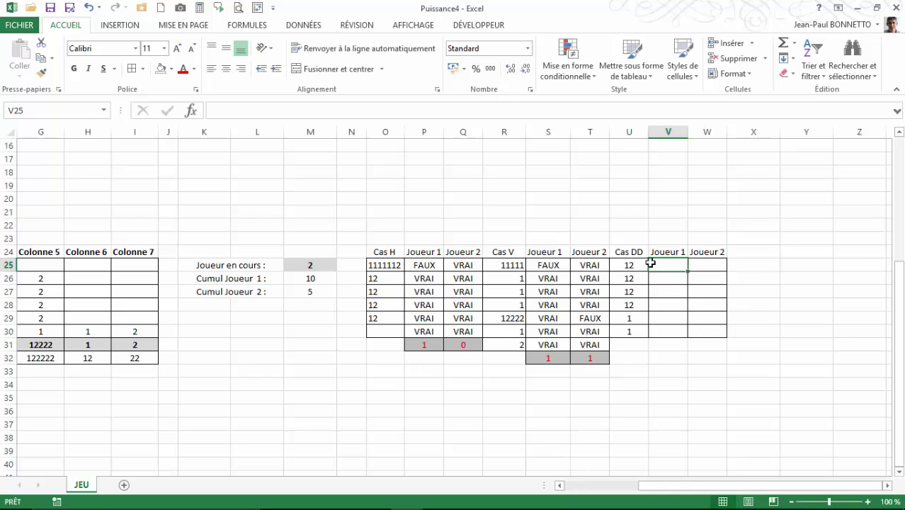
left_click(546, 263)
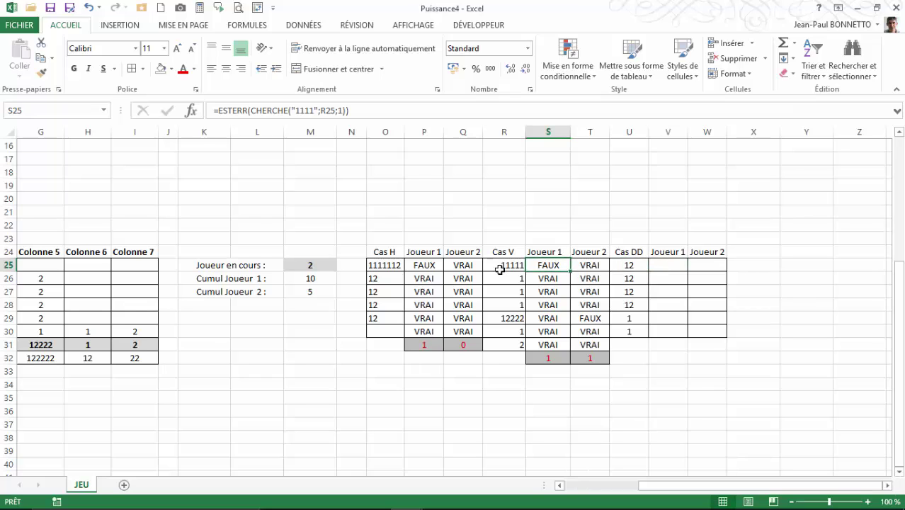
left_click_drag(425, 265, 456, 331)
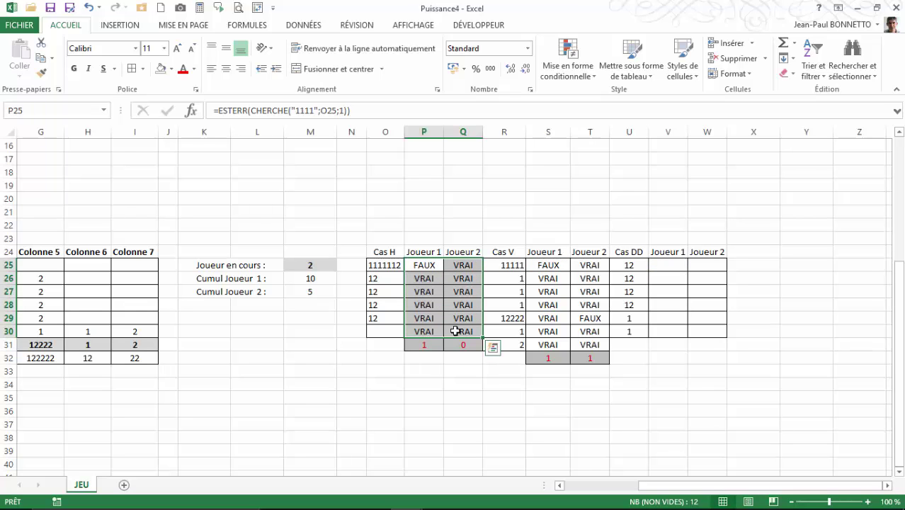
key("ctrl+c")
left_click(667, 265)
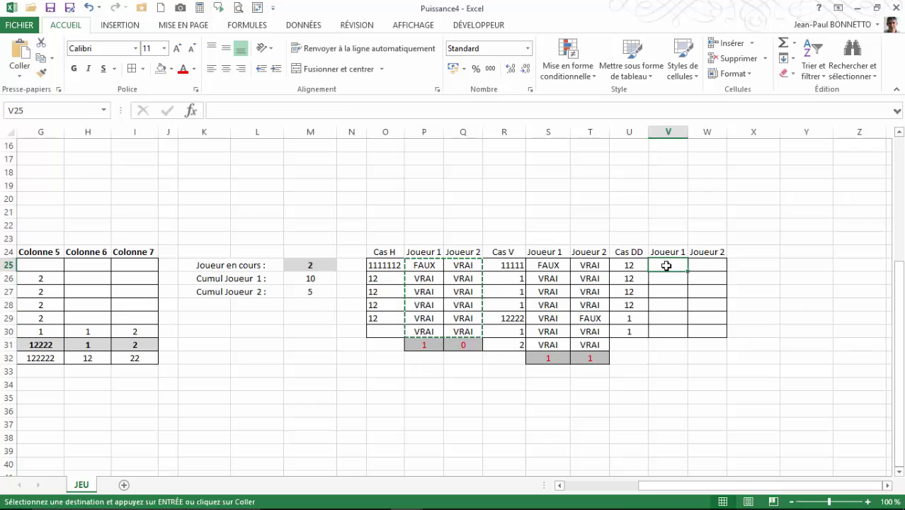
key("ctrl+v")
left_click(667, 265)
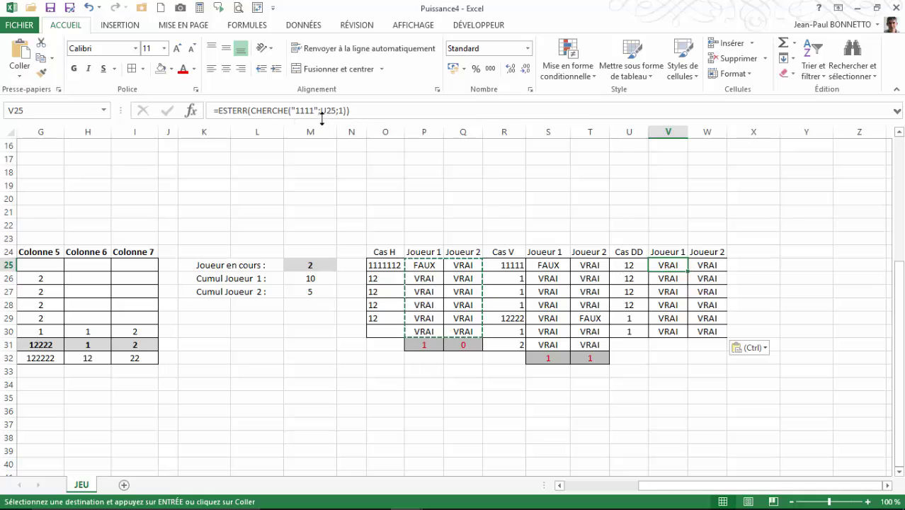
left_click(624, 262)
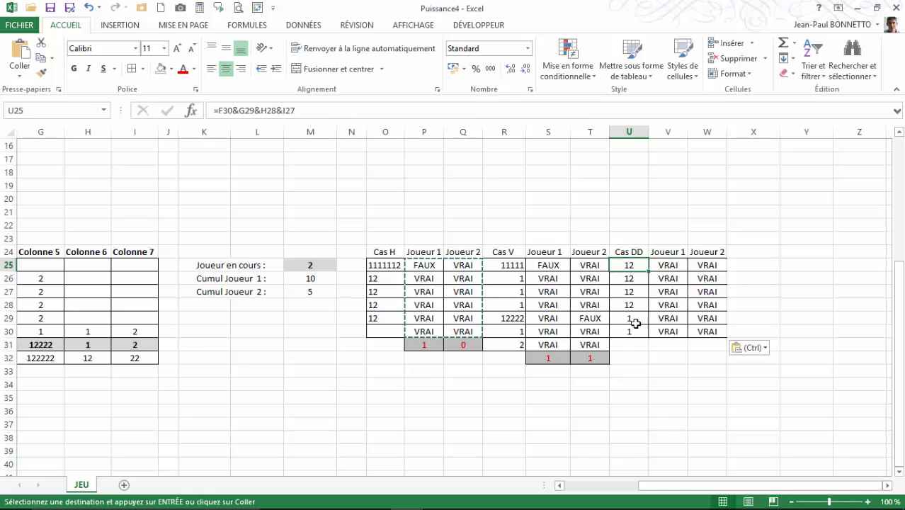
key("Right")
key("Right")
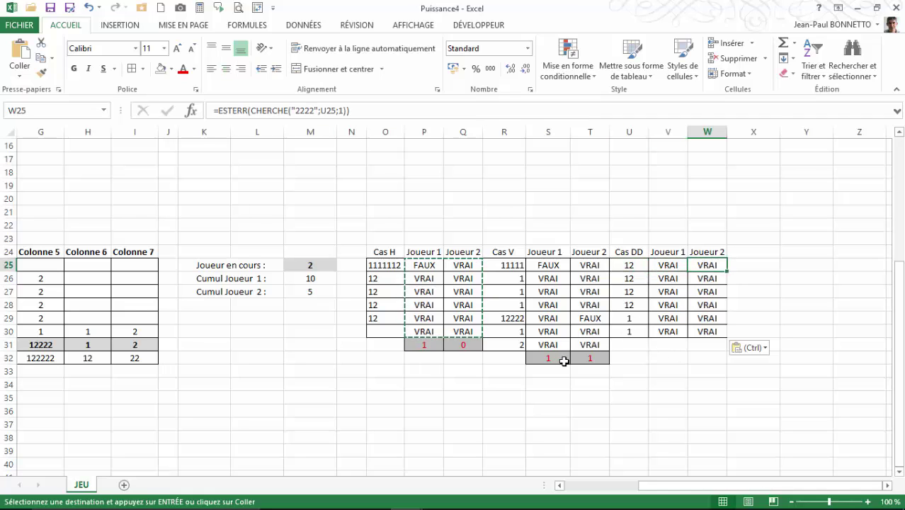
Copy the NB.SI counts of FAUX from S32:T32 to V31:W31, below the Cas DD player columns.
left_click_drag(546, 358, 583, 359)
key("ctrl+c")
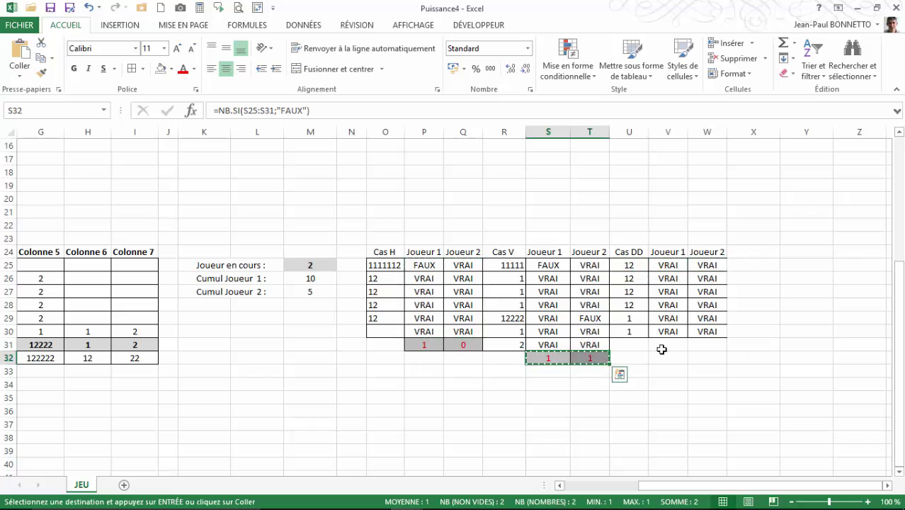
left_click(666, 343)
key("ctrl+v")
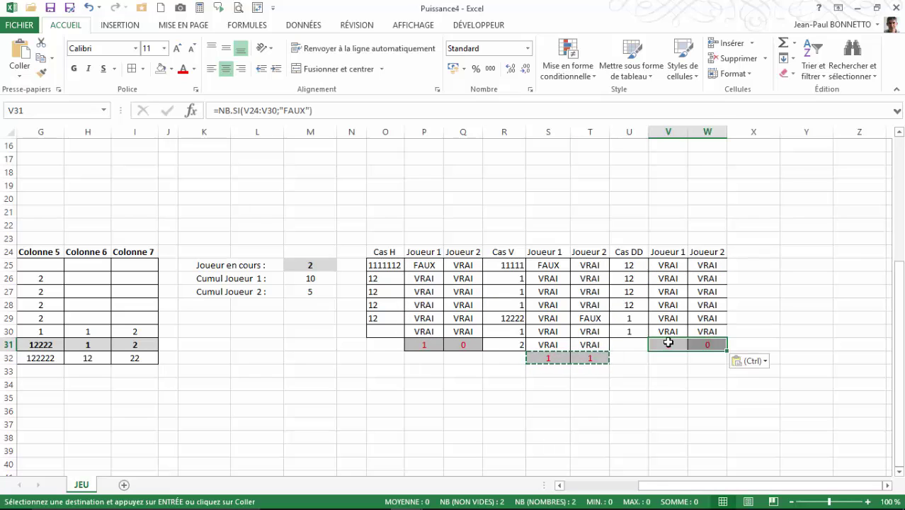
Change the counted range in cell V31 so the formula reads =NB.SI(V25:V30;"FAUX").
left_click(668, 343)
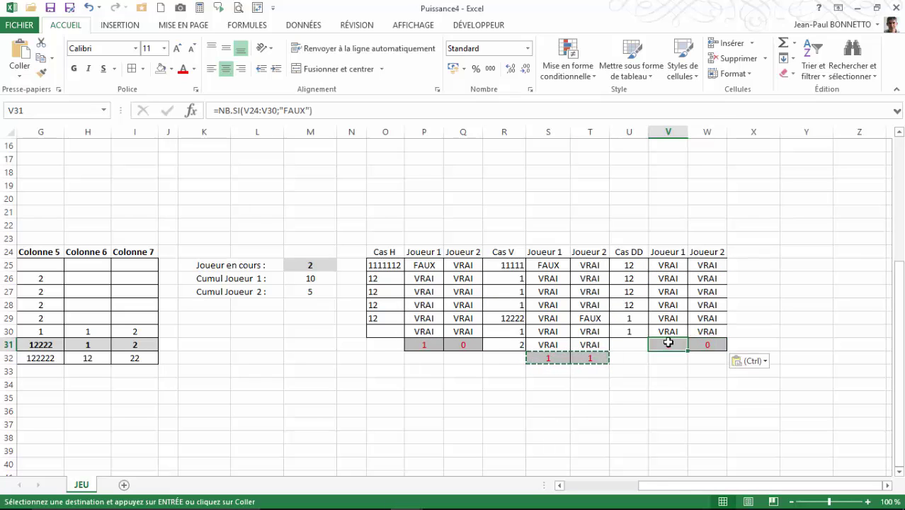
left_click(264, 110)
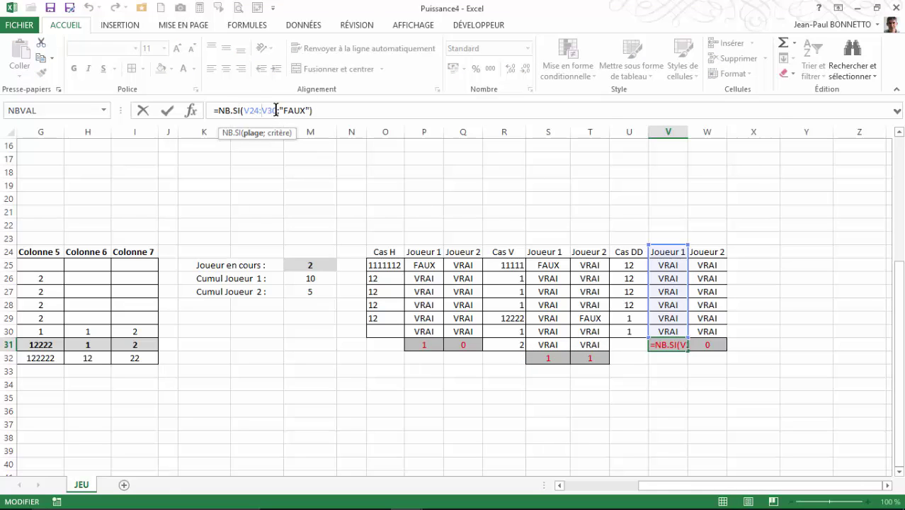
left_click_drag(277, 111, 245, 112)
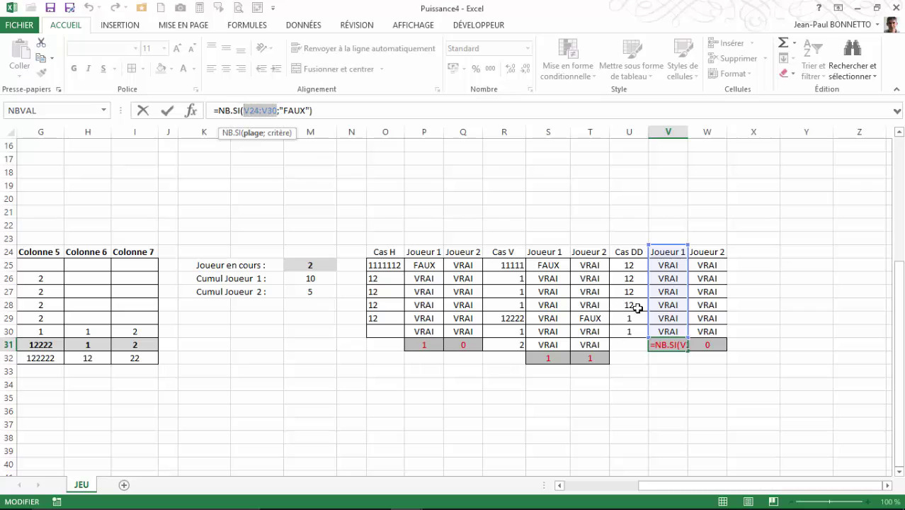
left_click_drag(668, 268, 668, 331)
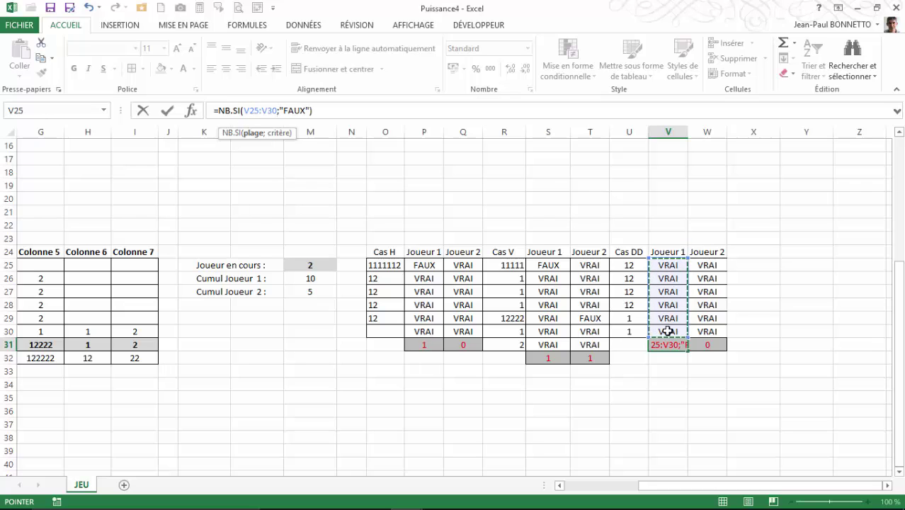
key("Return")
Change the counted range in cell W31 so the formula reads =NB.SI(W25:W30;"FAUX").
left_click(673, 345)
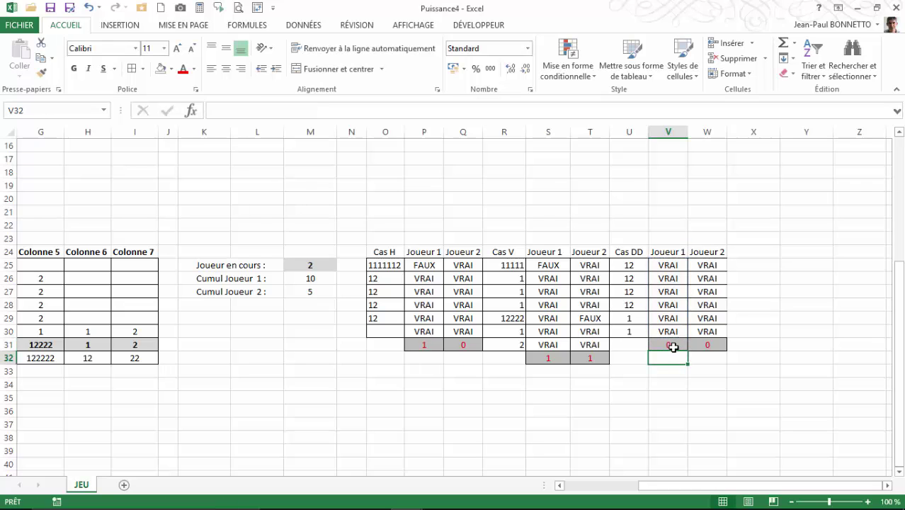
left_click(708, 344)
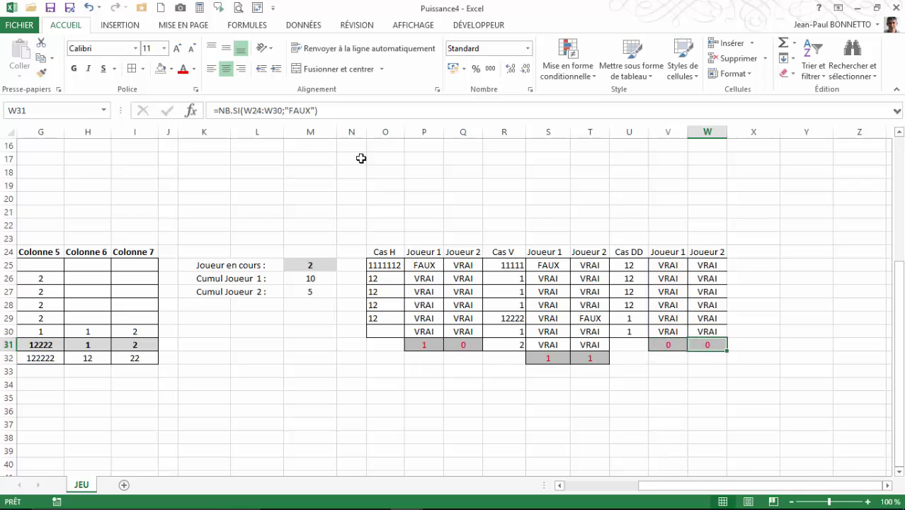
left_click_drag(282, 110, 245, 111)
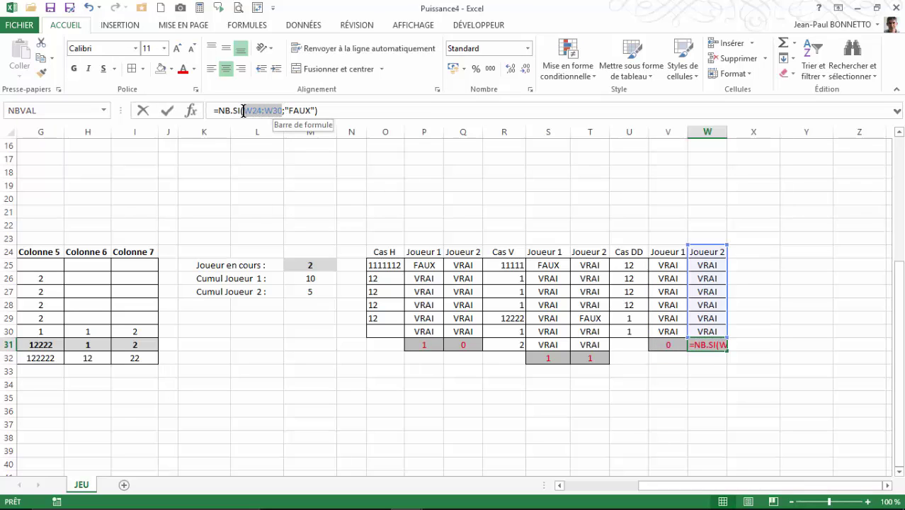
left_click_drag(704, 265, 707, 328)
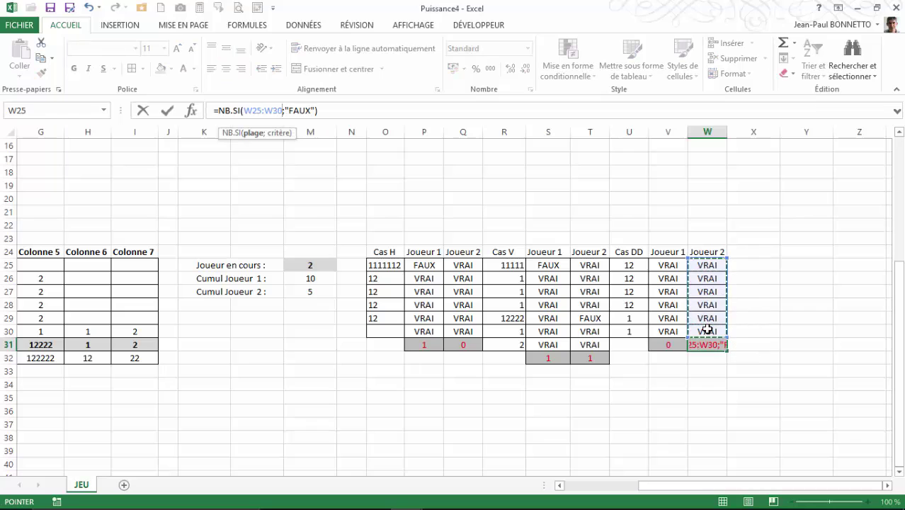
key("Return")
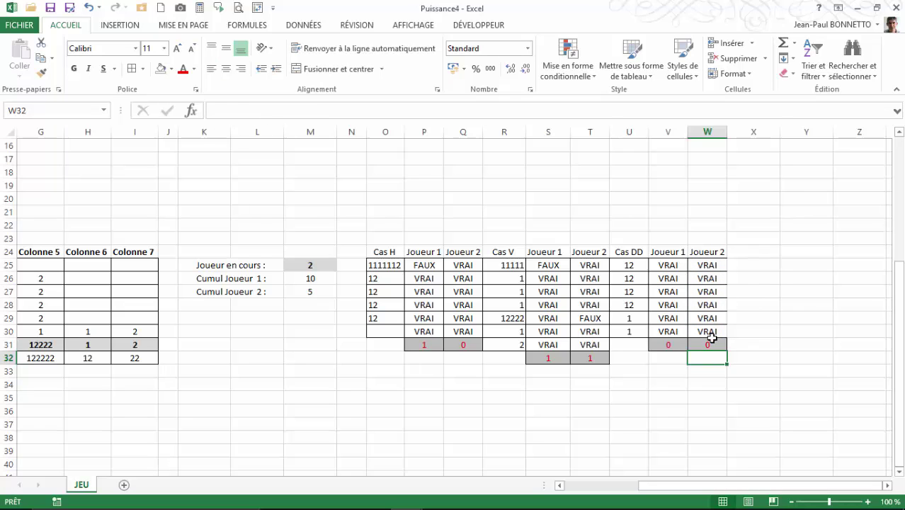
left_click(712, 340)
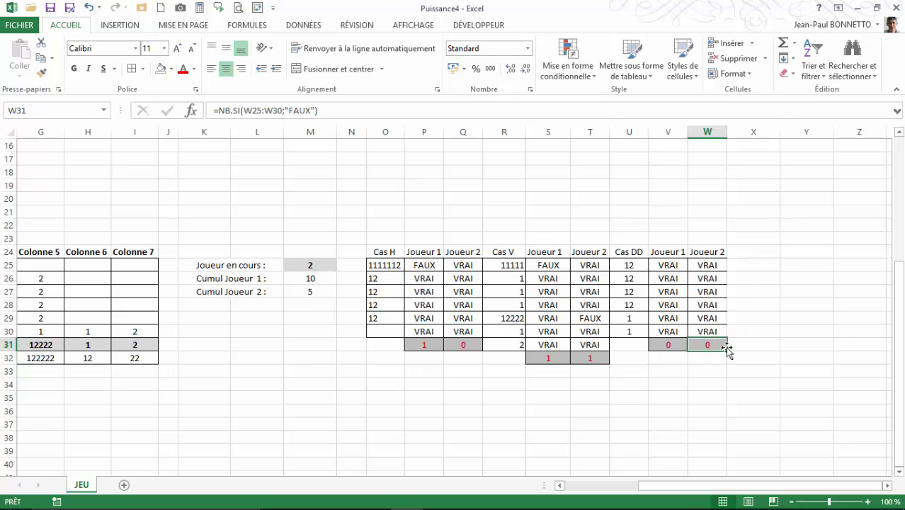
Enter the heading Cas DG in X24 and copy the Joueur 1 and Joueur 2 headings from V24:W24 to Y24:Z24.
left_click(746, 253)
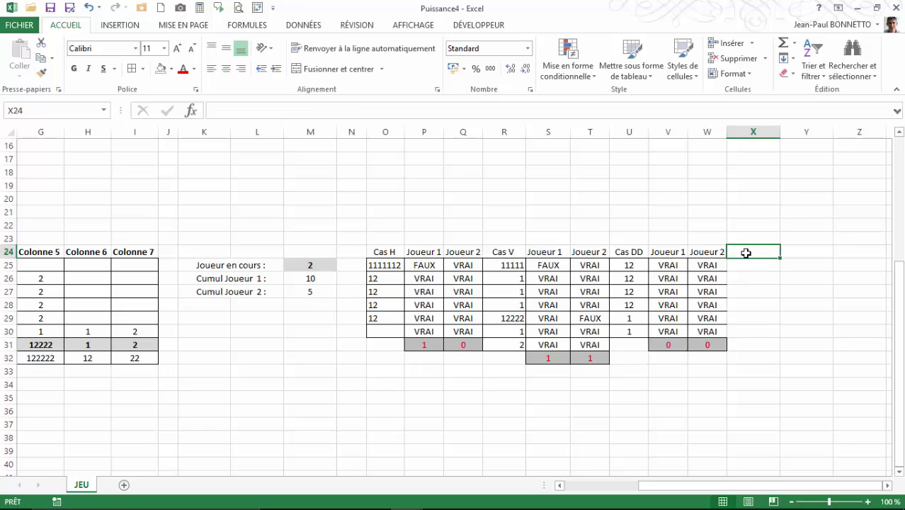
type("Cas DG")
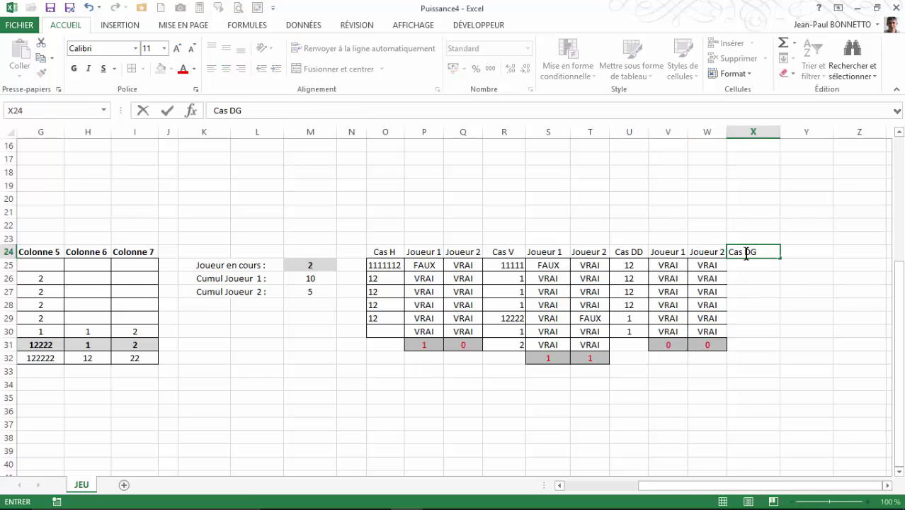
left_click(787, 279)
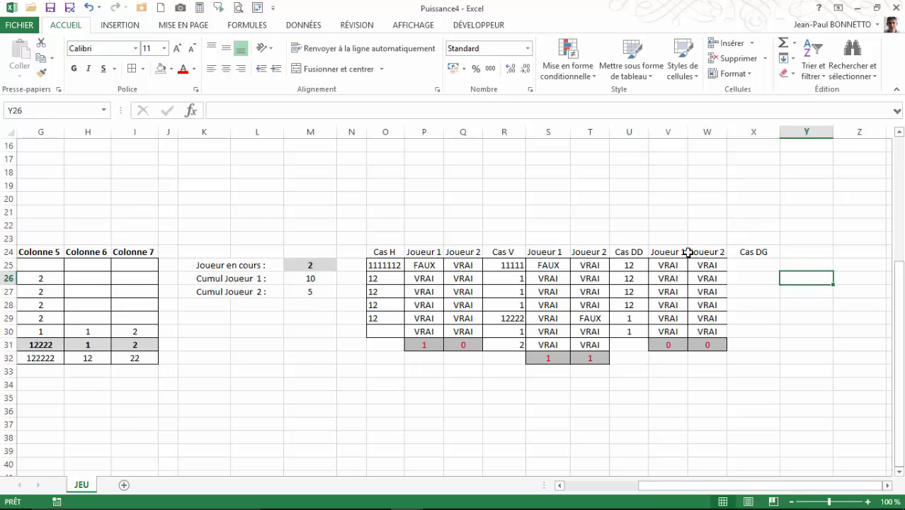
left_click_drag(658, 252, 700, 251)
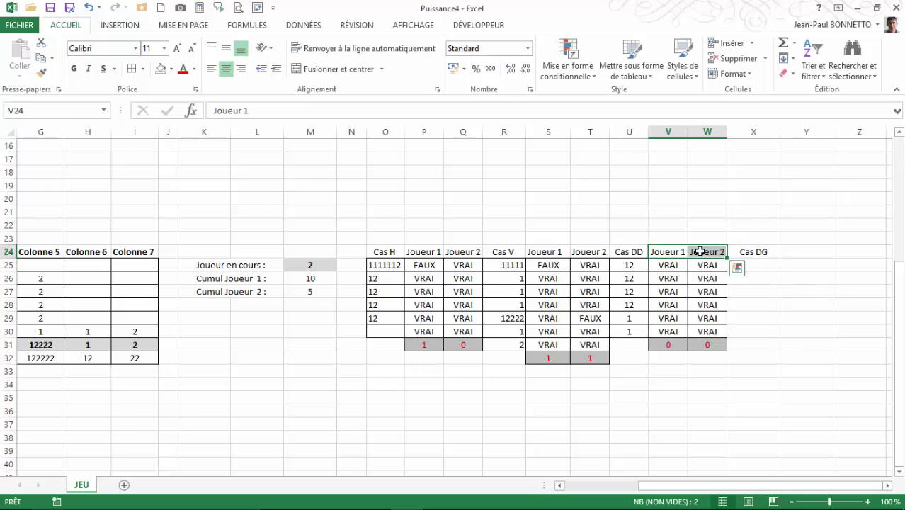
key("ctrl+c")
left_click(807, 251)
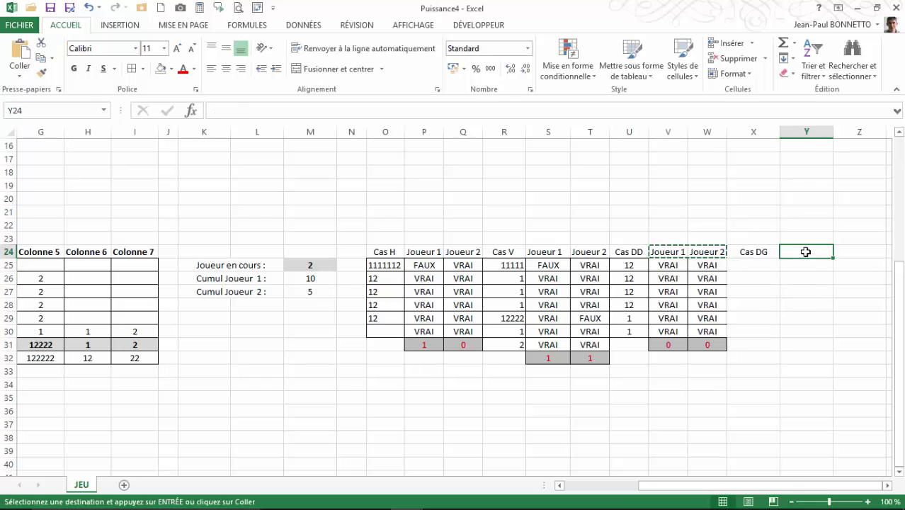
key("ctrl+v")
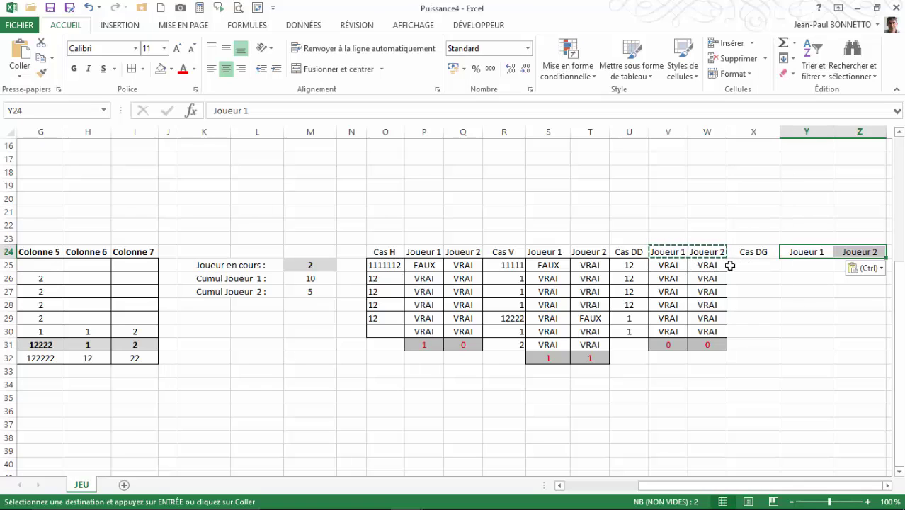
Apply all borders to the range X25:Z30 under the Cas DG headings.
left_click_drag(739, 265, 846, 327)
left_click(132, 68)
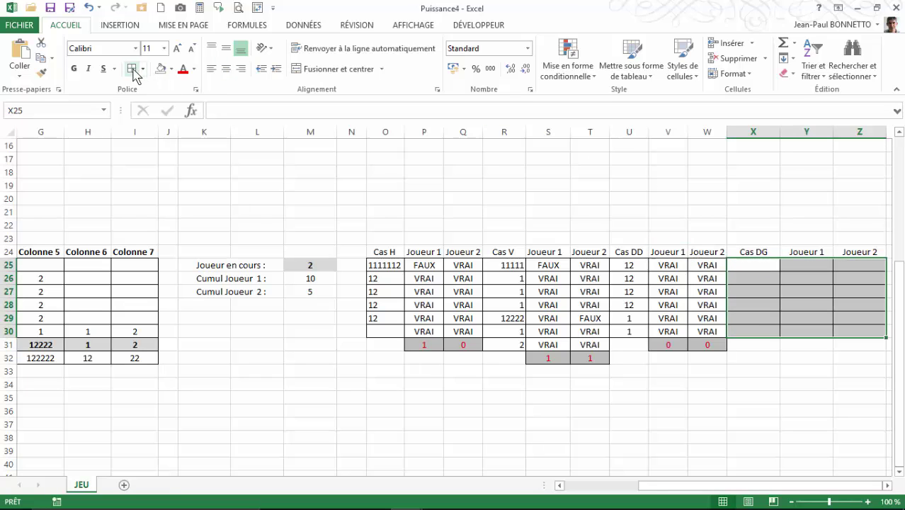
left_click(756, 268)
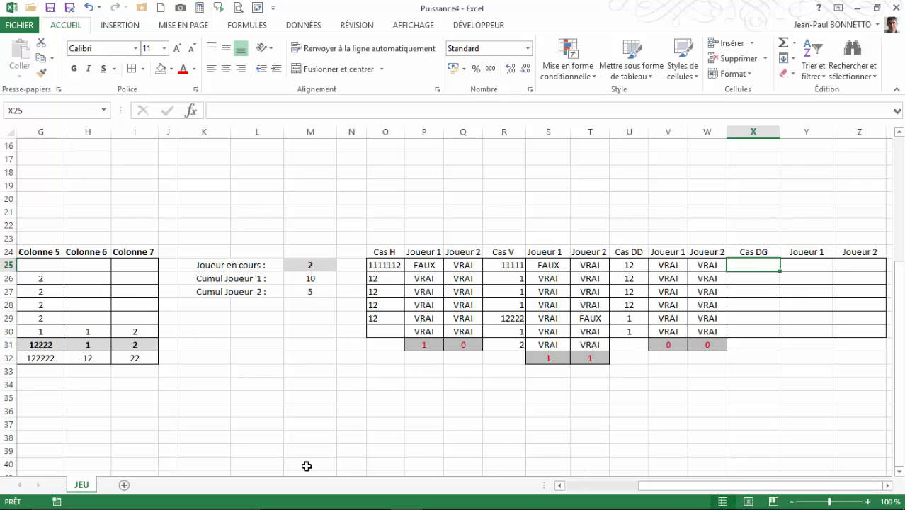
Fill the diagonal cells C27, D28, E29 and F30 of the game grid with a light gold colour.
left_click_drag(701, 486, 627, 486)
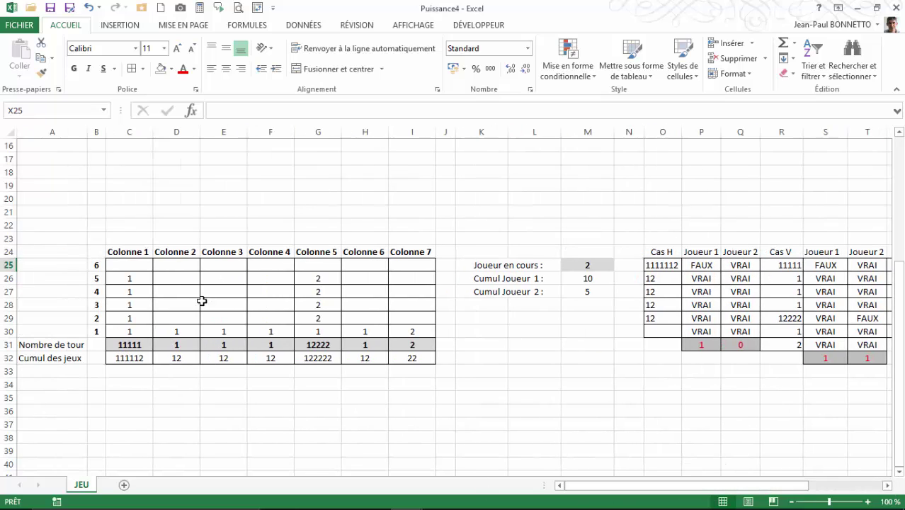
left_click(137, 292)
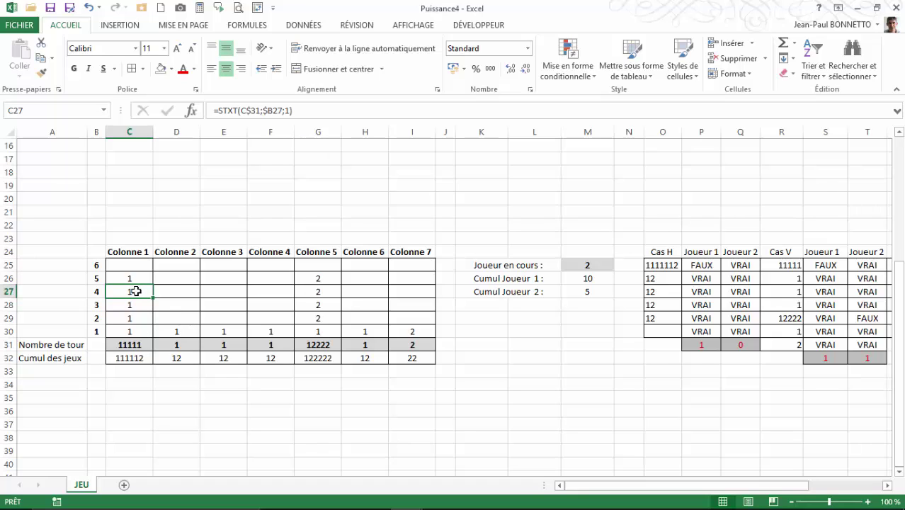
left_click(174, 306, "ctrl")
left_click(218, 317, "ctrl")
left_click(267, 328, "ctrl")
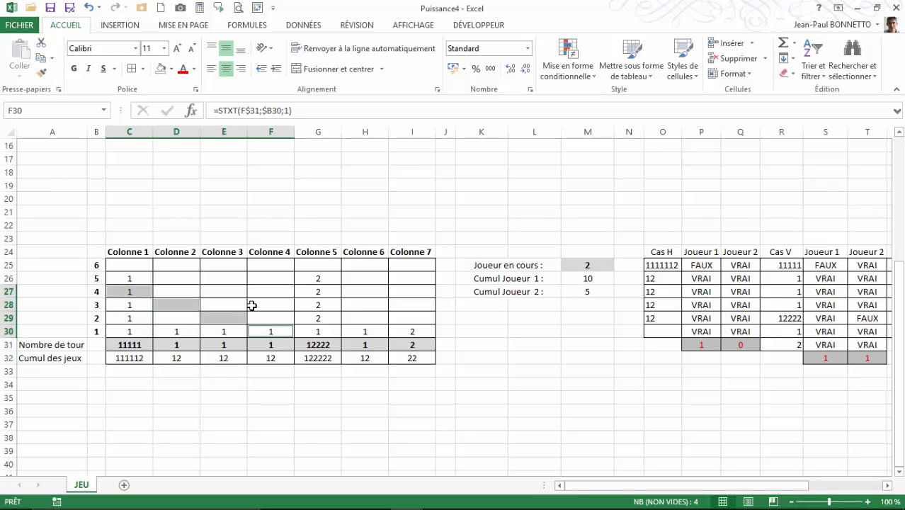
left_click(170, 69)
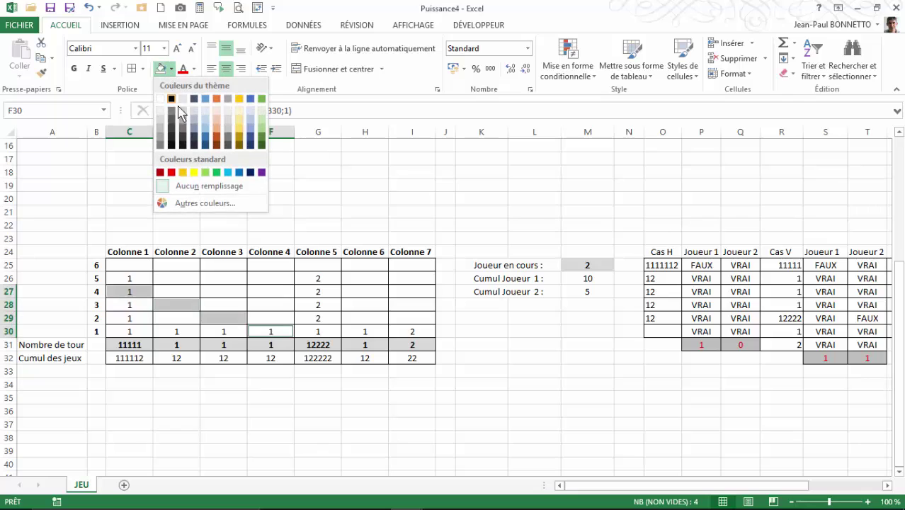
left_click(239, 120)
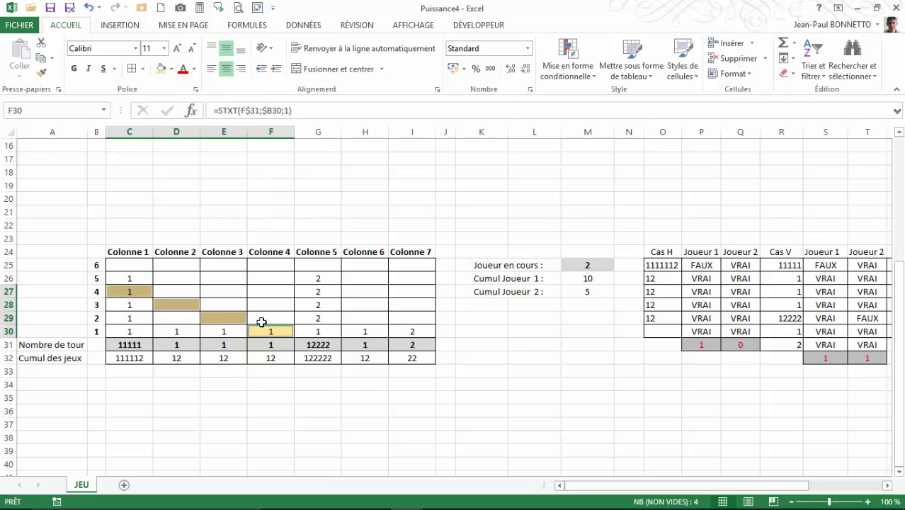
Hide columns N to U so the Cas DG table sits closer to the game grid.
left_click_drag(602, 485, 657, 498)
left_click_drag(633, 500, 693, 500)
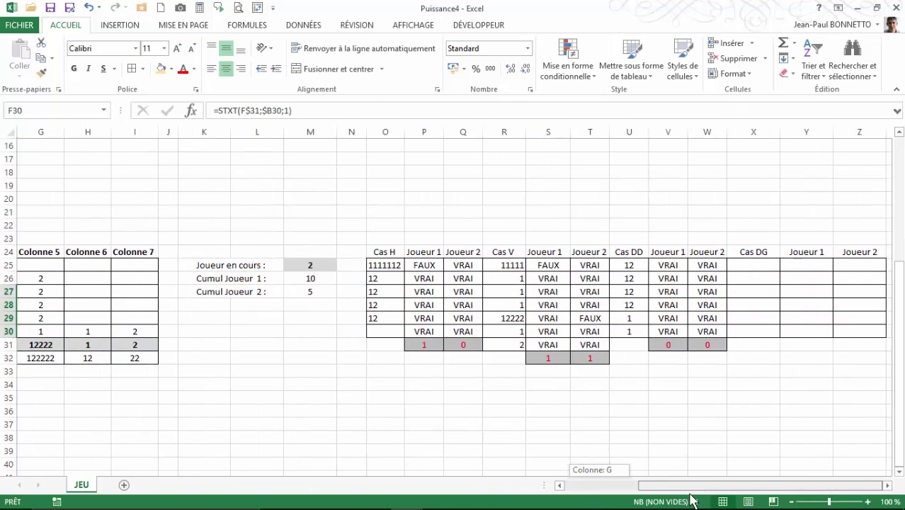
left_click_drag(636, 132, 353, 128)
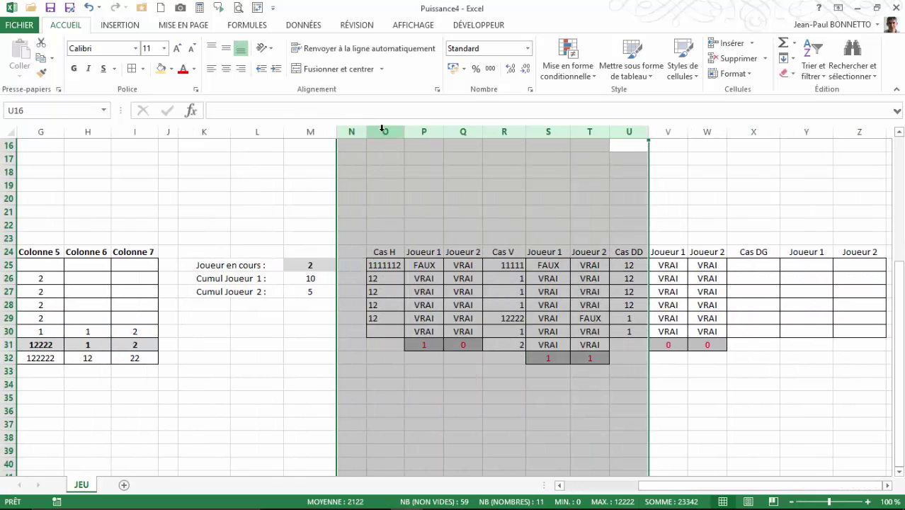
right_click(382, 128)
left_click(425, 307)
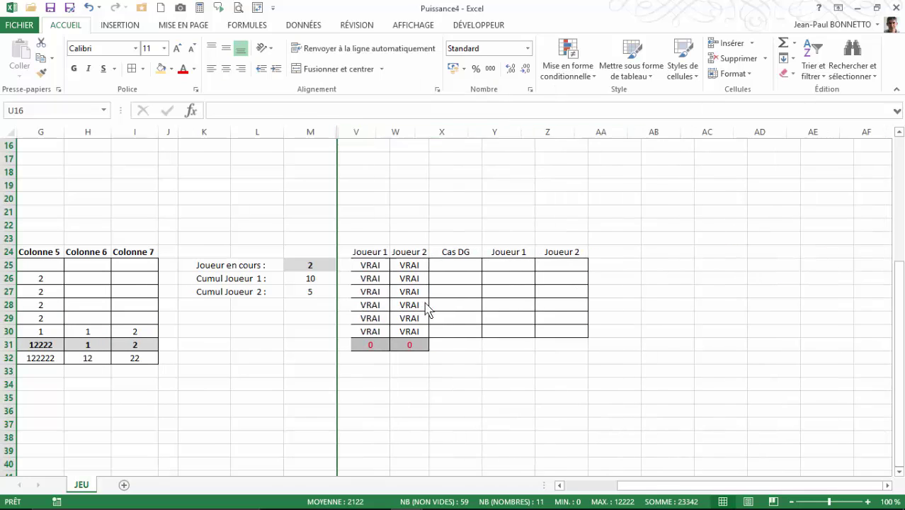
Enter =F30&E29&D28&C27 in X25 to join the highlighted diagonal.
left_click(440, 269)
left_click_drag(664, 486, 628, 496)
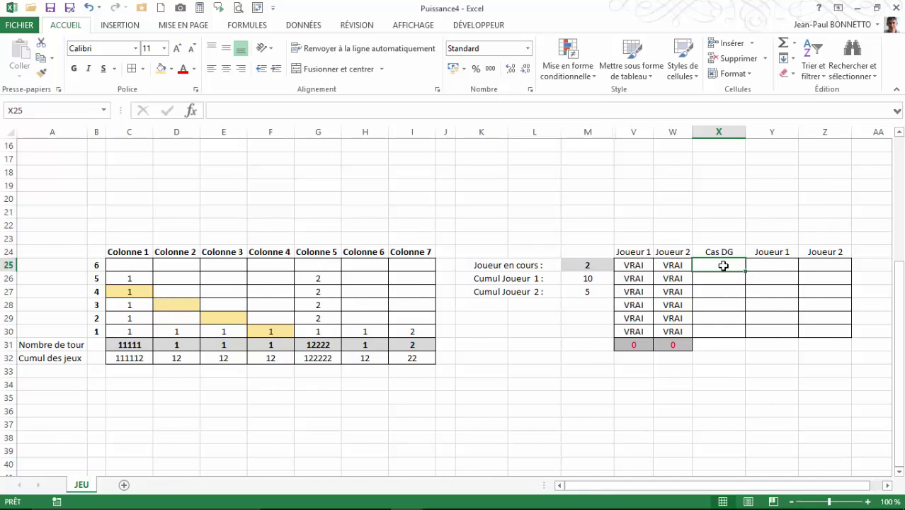
type("=")
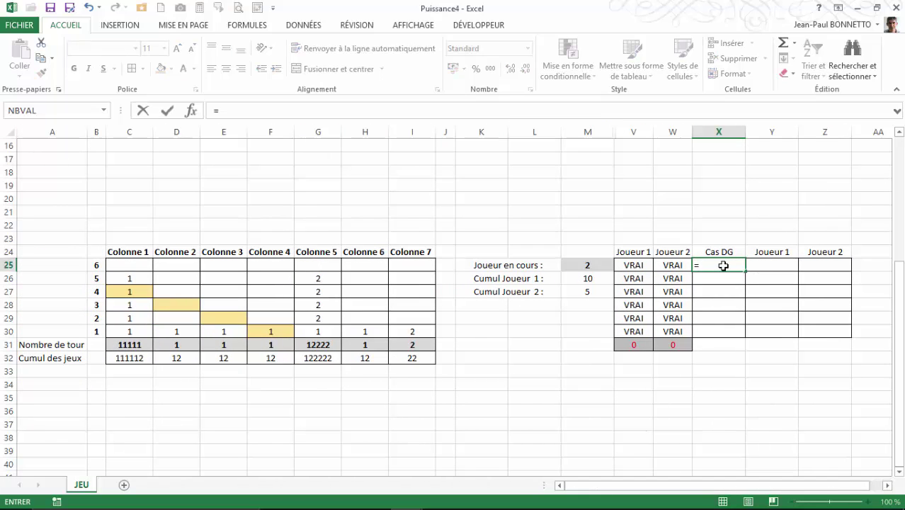
left_click(269, 334)
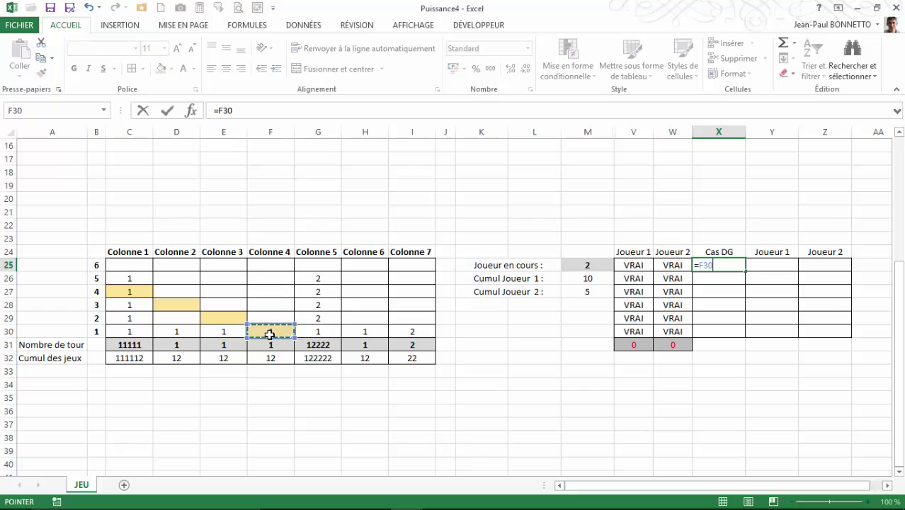
type("&")
left_click(232, 318)
type("&")
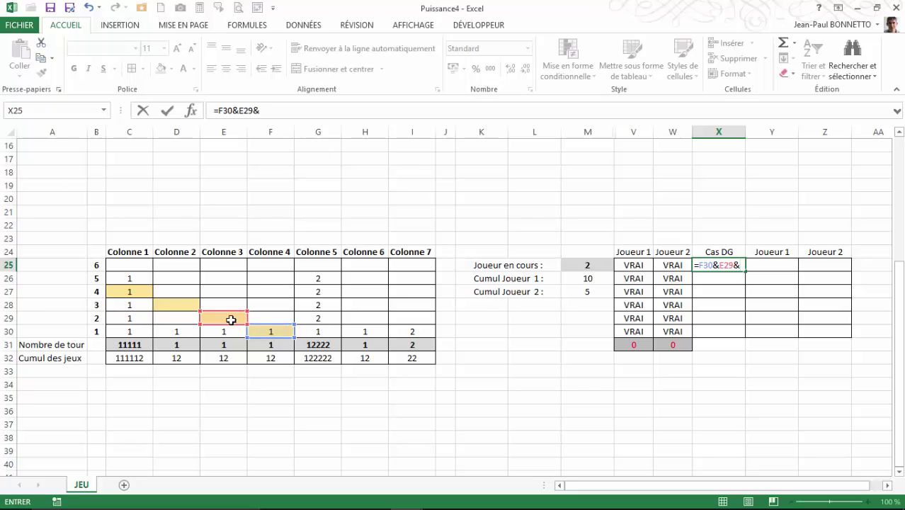
left_click(178, 303)
type("&")
left_click(134, 289)
key("Return")
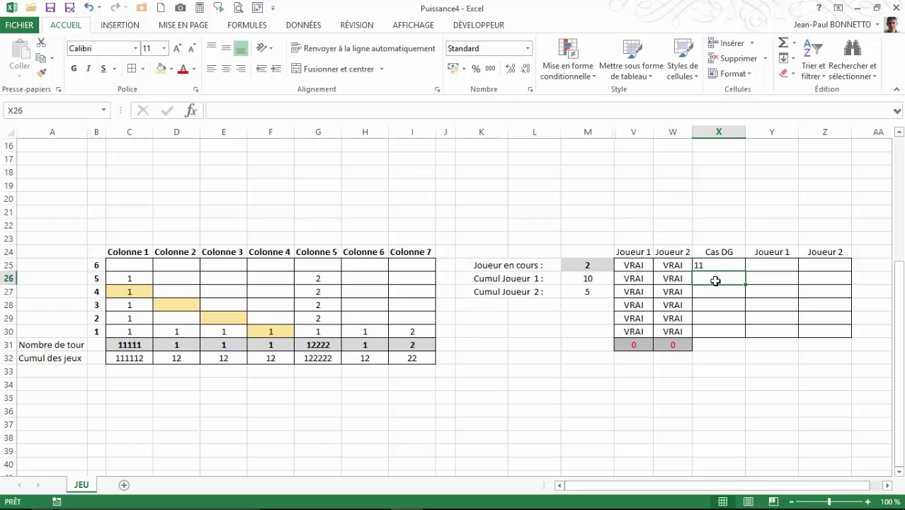
Enter =G30&F29&E28&D27&C26 in X26 to join the diagonal rising from Colonne 5 to Colonne 1.
type("=")
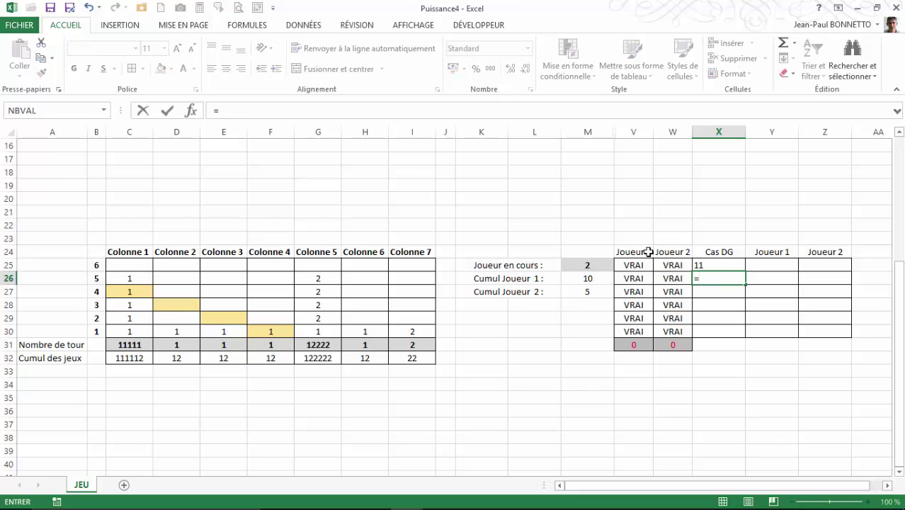
left_click(323, 332)
type("&")
left_click(279, 318)
type("&")
left_click(218, 304)
type("&")
left_click(186, 291)
type("&")
left_click(143, 279)
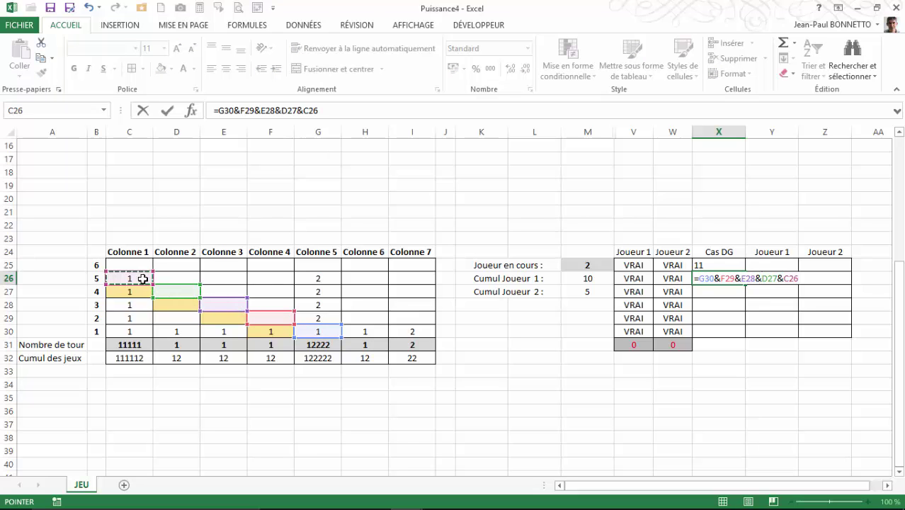
key("Return")
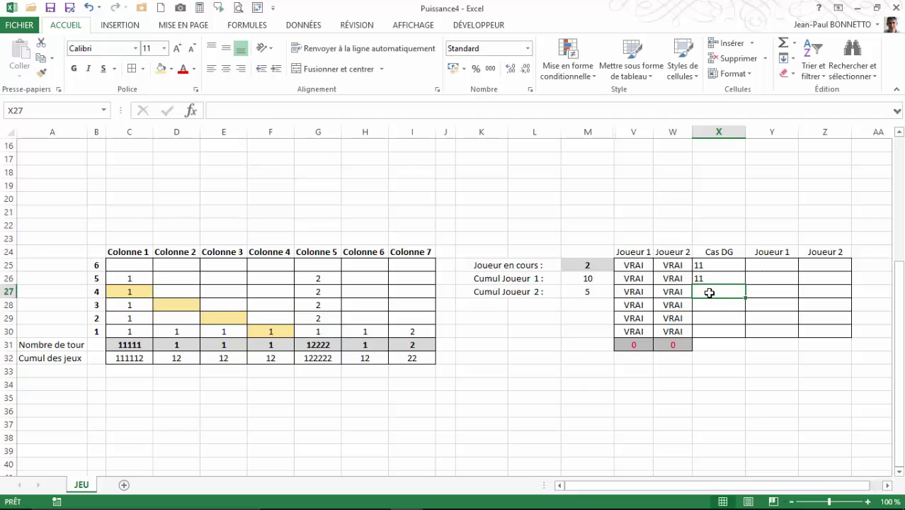
Enter =H30&G29&F28&E27&D26&C25 in X27 to join the diagonal rising from Colonne 6 to Colonne 1.
type("=")
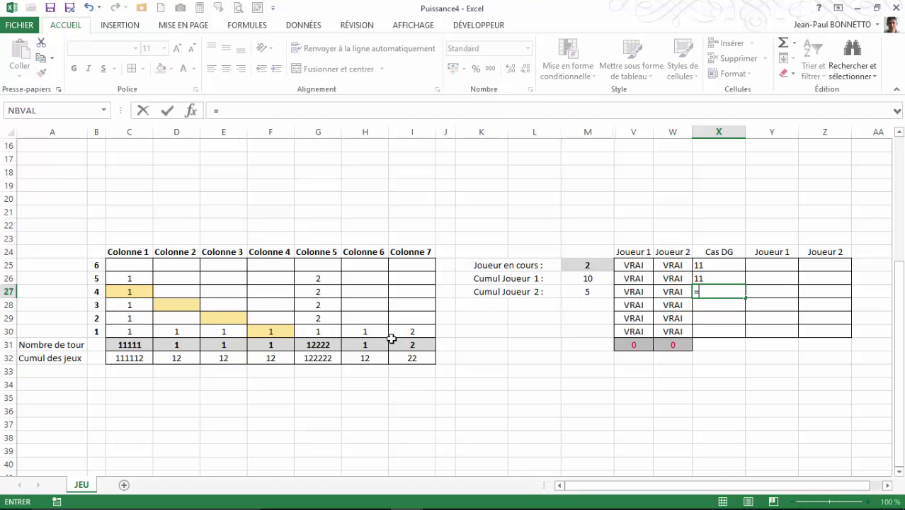
left_click(365, 331)
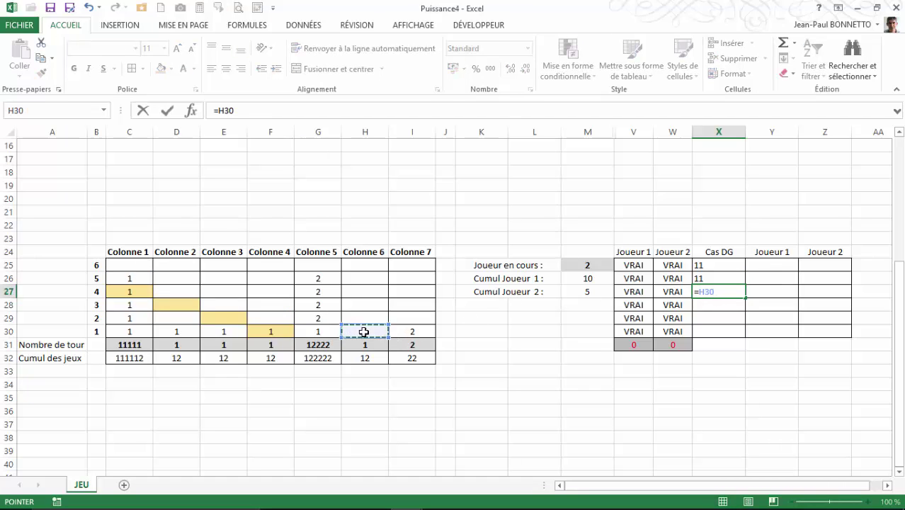
type("&")
left_click(312, 319)
type("&")
left_click(278, 309)
type("&")
left_click(228, 292)
type("&")
left_click(186, 279)
type("&")
left_click(144, 265)
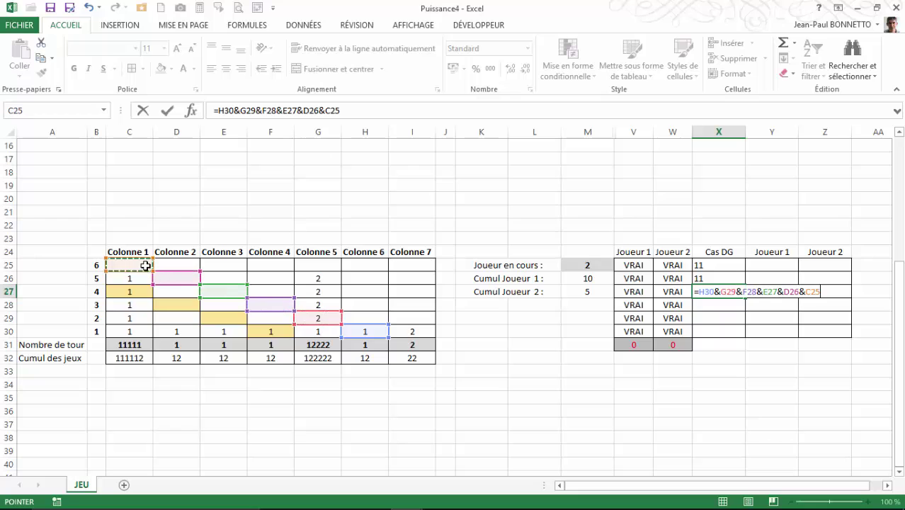
key("Return")
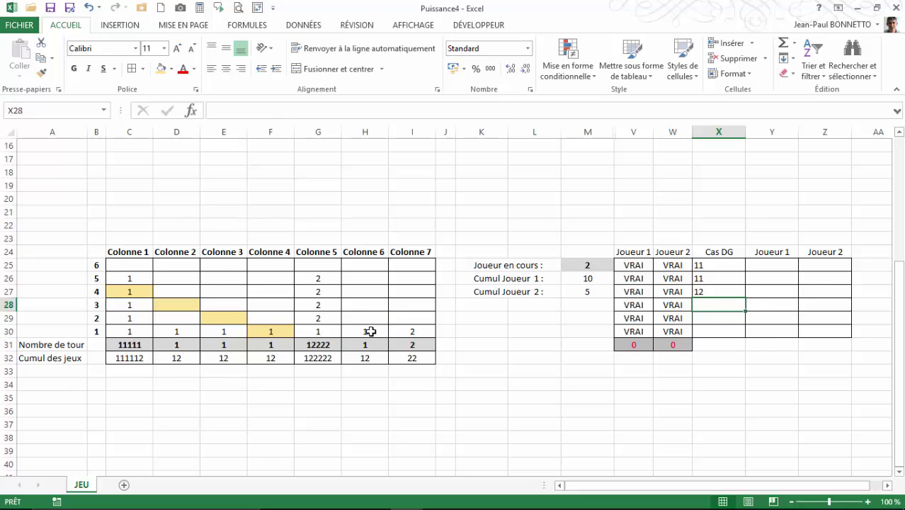
Enter =I30&H29&G28&F27&E26&D25 in X28 to join the diagonal rising from Colonne 7 to Colonne 2.
key("Up")
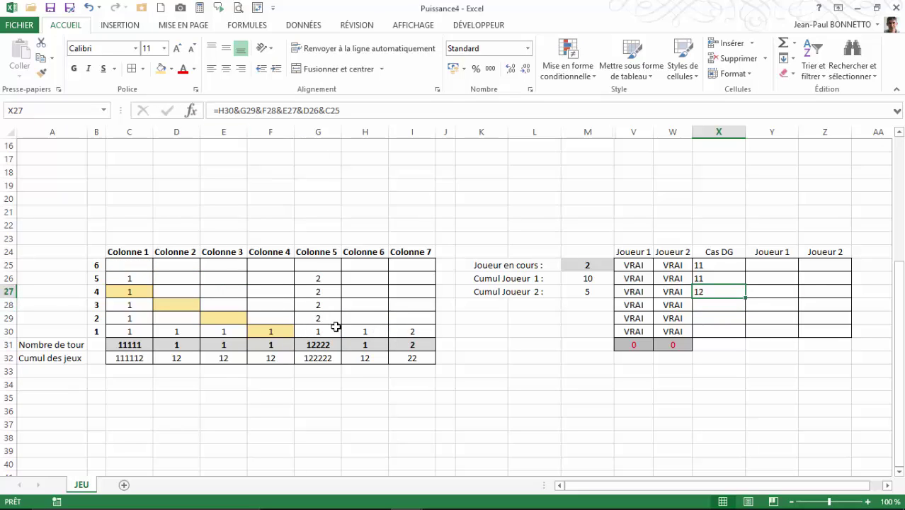
left_click(409, 333)
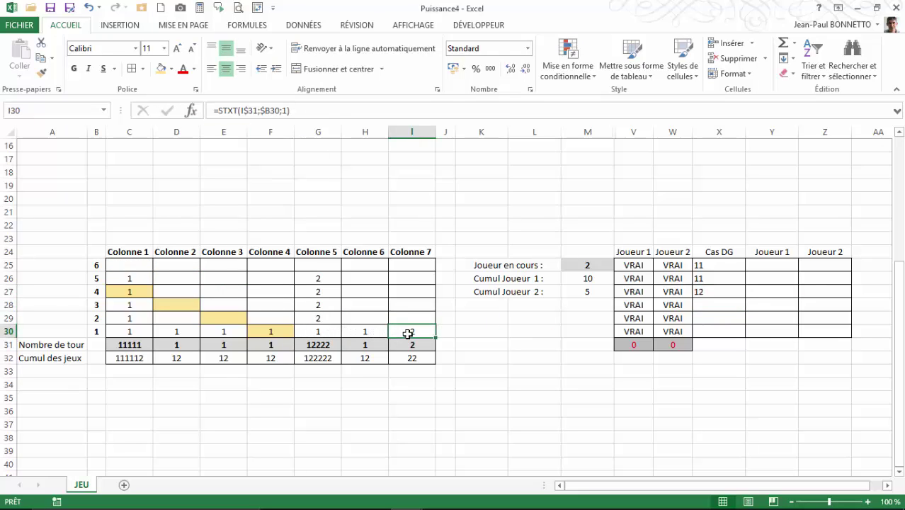
left_click(716, 303)
type("=")
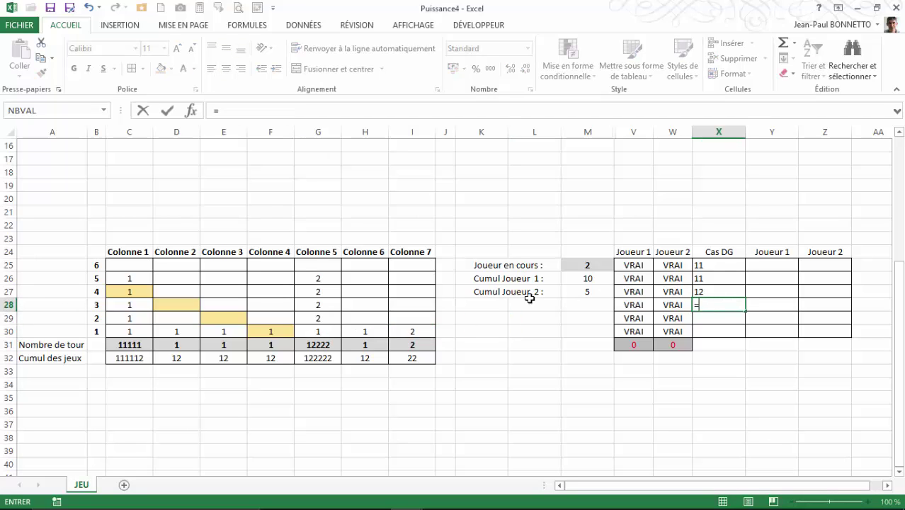
left_click(421, 331)
type("&")
left_click(379, 318)
type("&")
left_click(312, 306)
type("&")
left_click(274, 291)
type("&")
left_click(234, 281)
type("&")
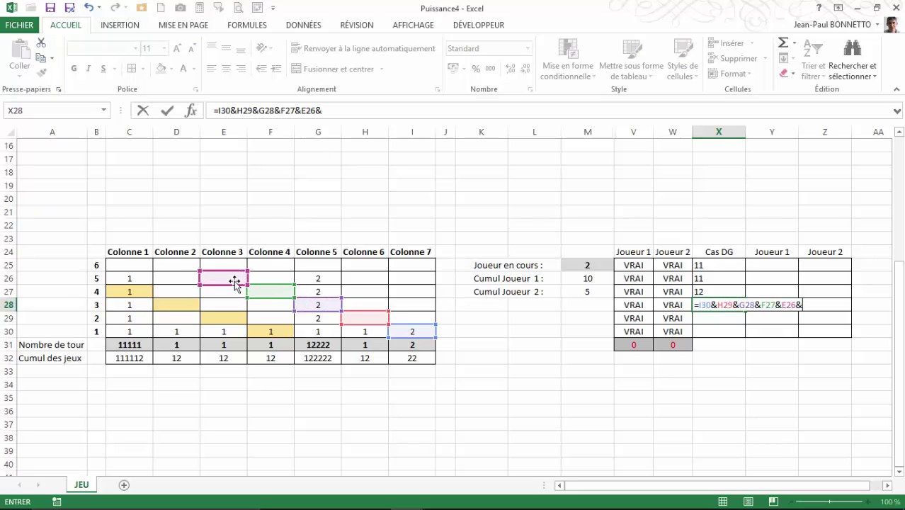
left_click(178, 265)
key("Return")
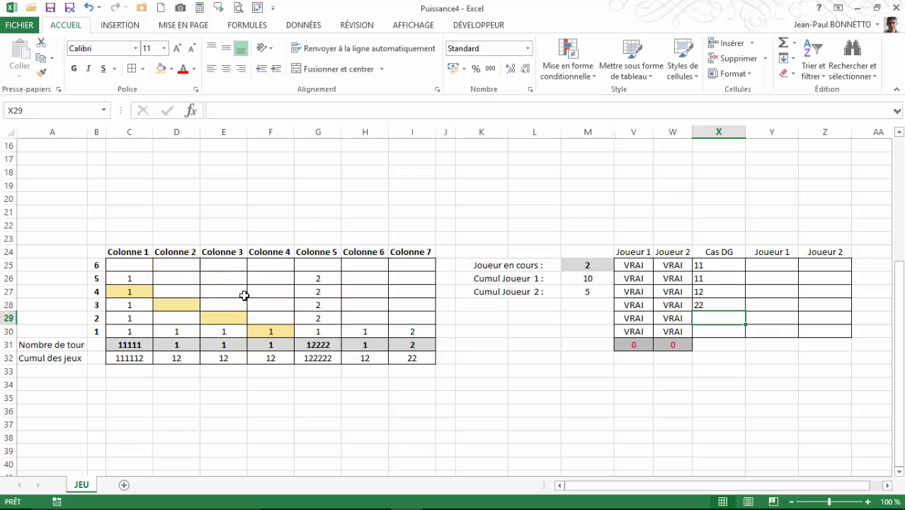
Enter =I29&H28&G27&F26&E25 in X29 to join the diagonal rising from Colonne 7 to Colonne 3.
type("=")
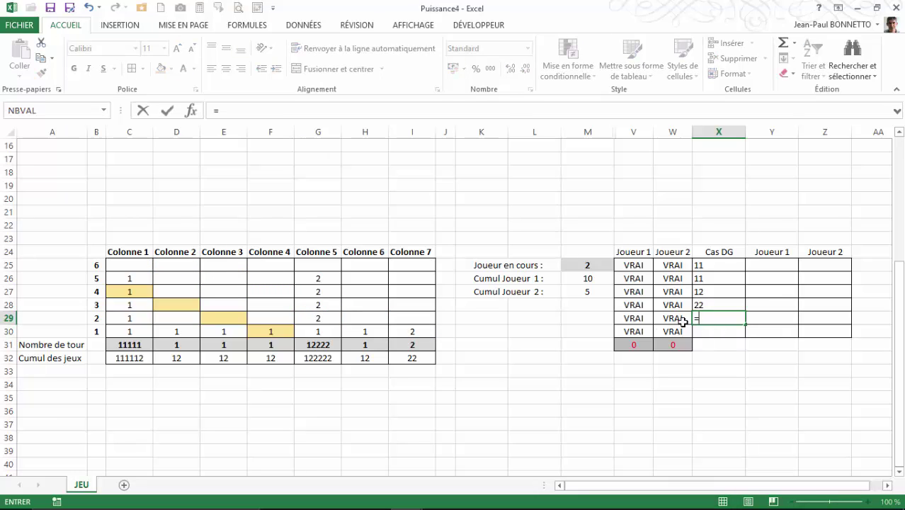
left_click(416, 318)
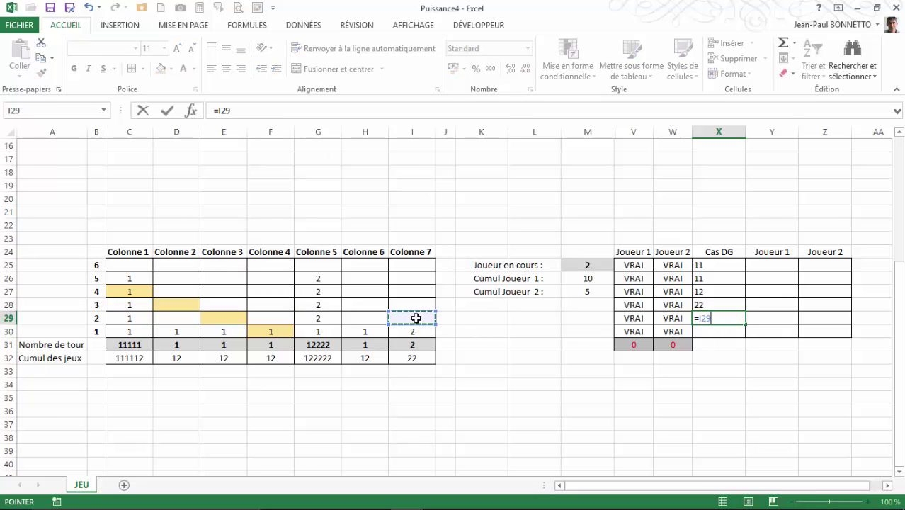
type("&")
left_click(365, 305)
type("&")
left_click(337, 293)
type("&")
left_click(273, 276)
type("&")
left_click(231, 267)
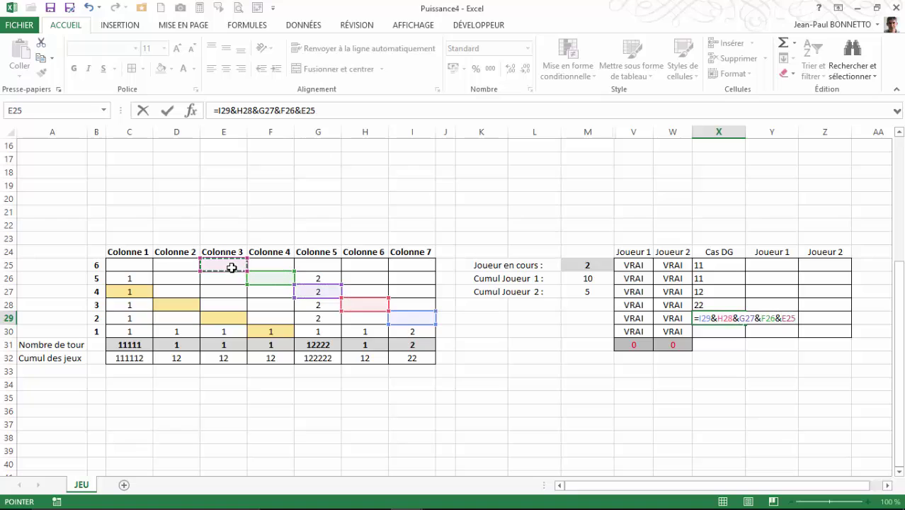
key("Return")
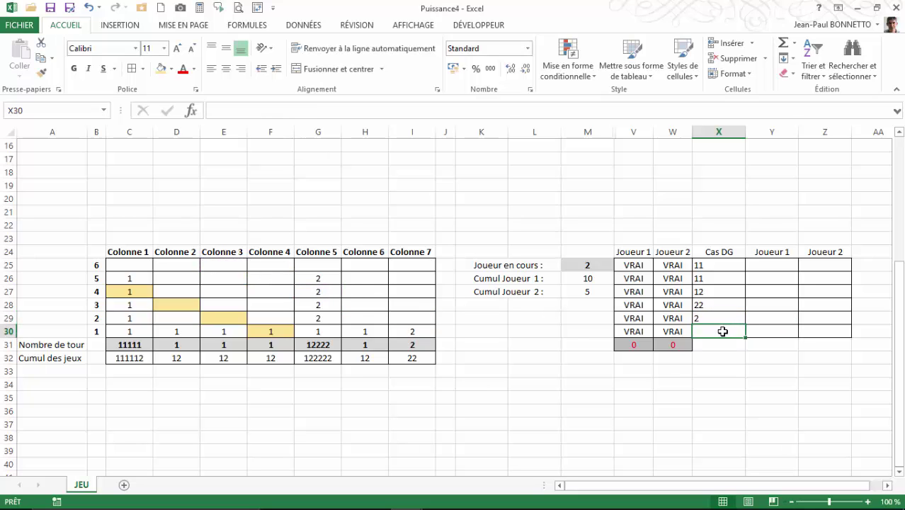
Enter =I28&H27&G26&F25 in X30 to join the diagonal rising from Colonne 7 to Colonne 4.
type("=")
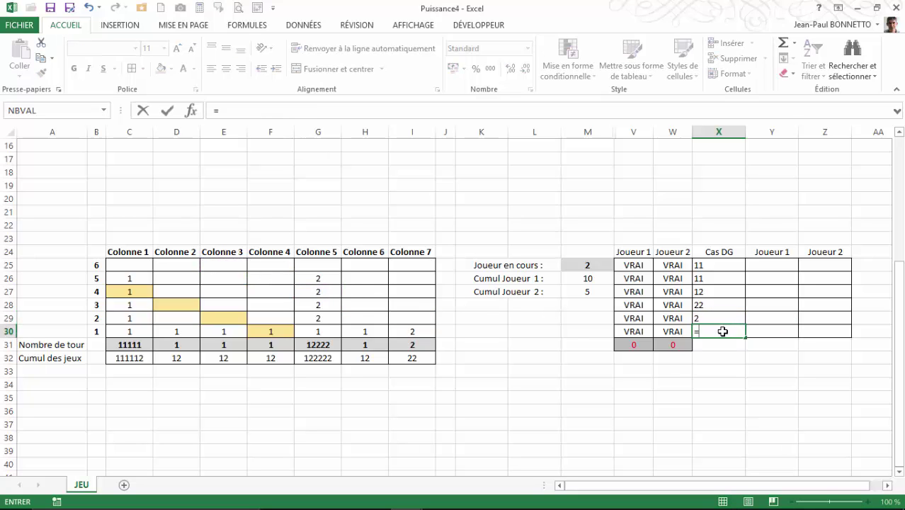
left_click(421, 306)
type("&")
left_click(370, 293)
type("&")
left_click(321, 279)
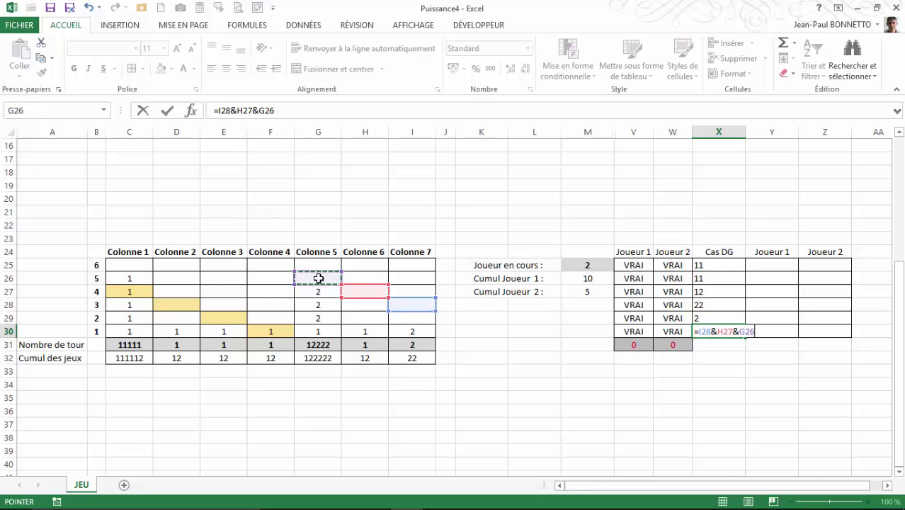
type("&")
left_click(278, 266)
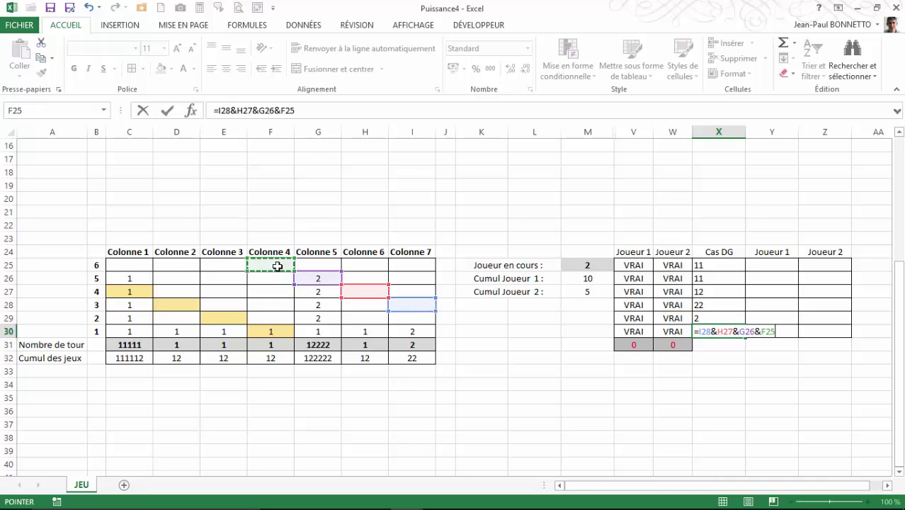
key("Return")
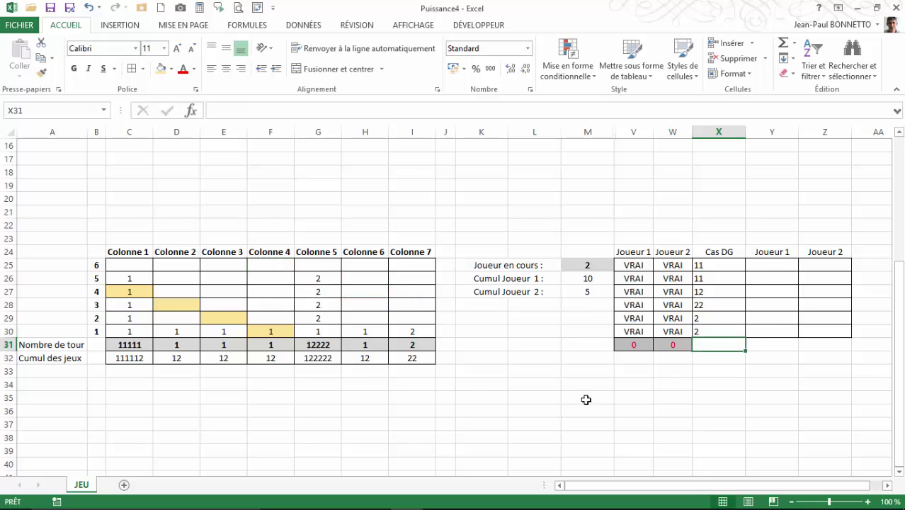
Center the Cas DG values in X25:X30 horizontally and make column X slightly narrower.
left_click(717, 268)
left_click_drag(717, 268, 717, 330)
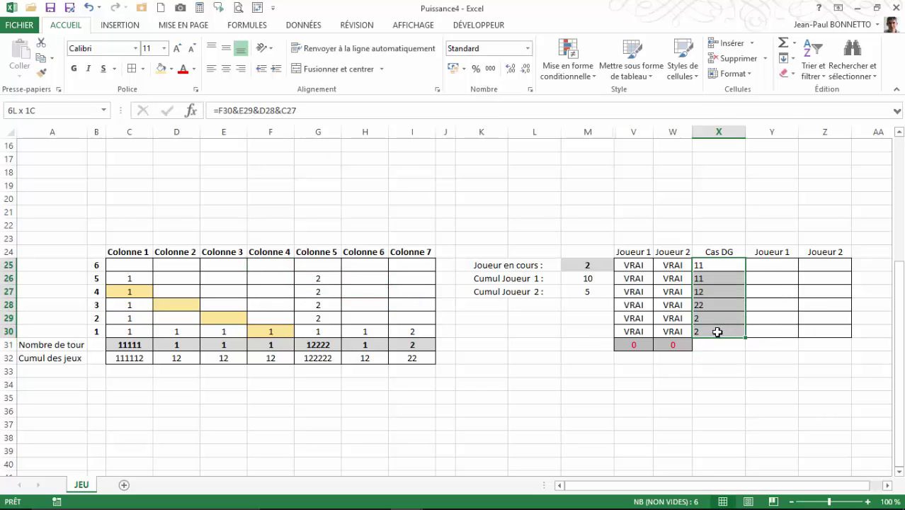
left_click(240, 69)
left_click(226, 69)
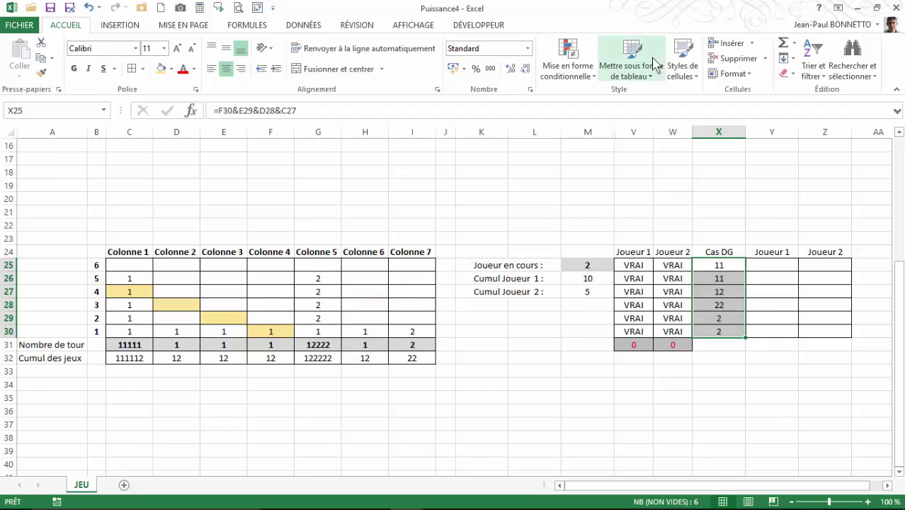
left_click_drag(746, 126, 738, 126)
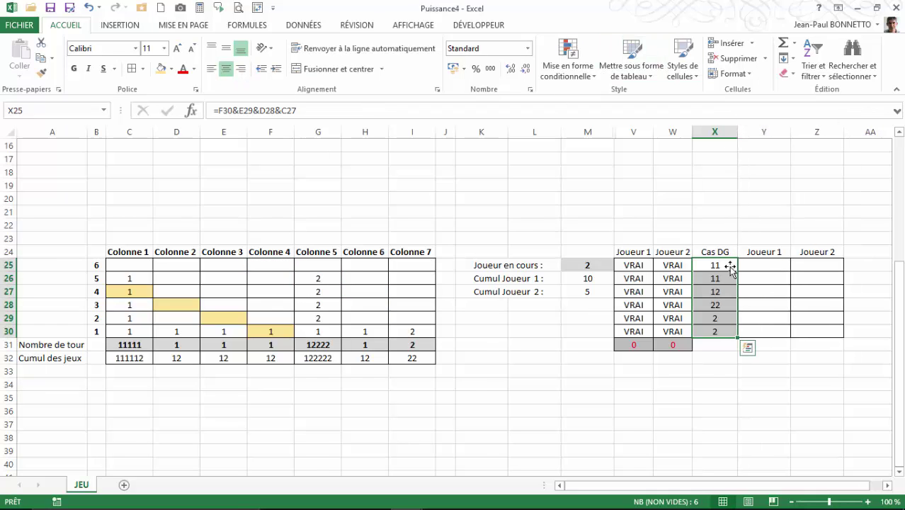
Copy the win-check formulas and totals in V25:W31 to the Joueur 1 and Joueur 2 columns beside Cas DG, starting at Y25.
left_click_drag(630, 266, 673, 345)
key("ctrl+c")
left_click(765, 271)
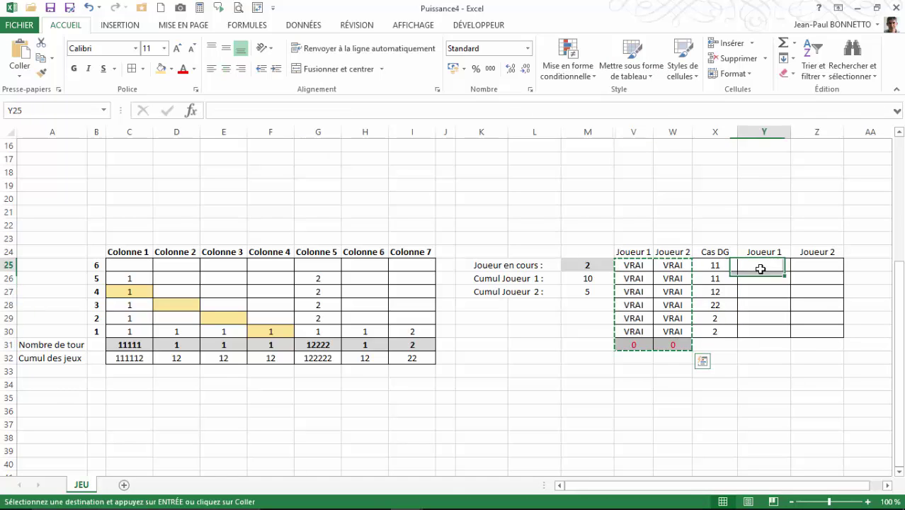
key("ctrl+v")
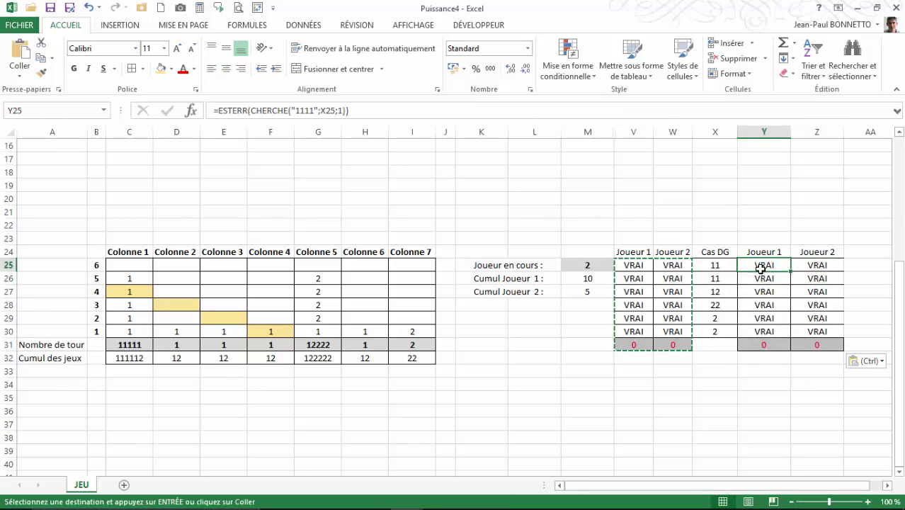
left_click(834, 266)
left_click_drag(834, 267, 835, 330)
key("Escape")
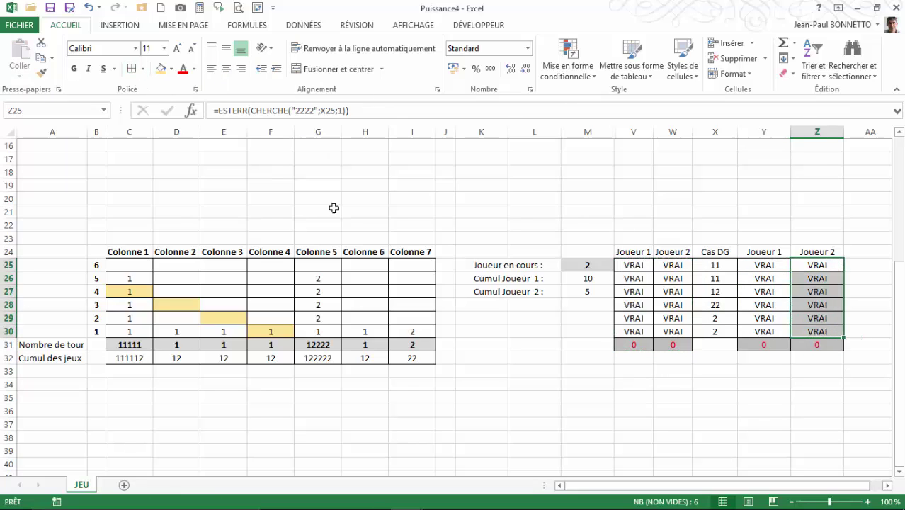
left_click(764, 268)
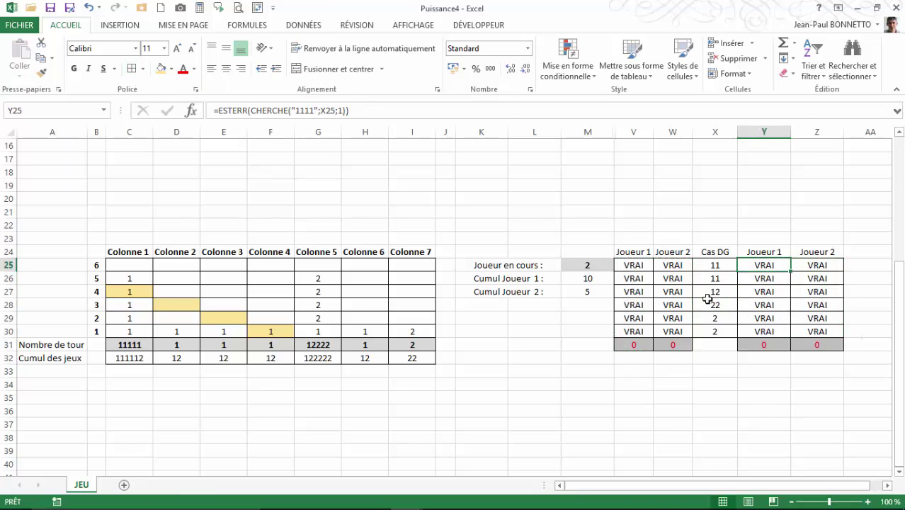
Unhide the columns between M and V to bring back the Cas H, Cas V and Cas DD tables.
left_click(672, 227)
left_click_drag(585, 132, 639, 128)
right_click(639, 128)
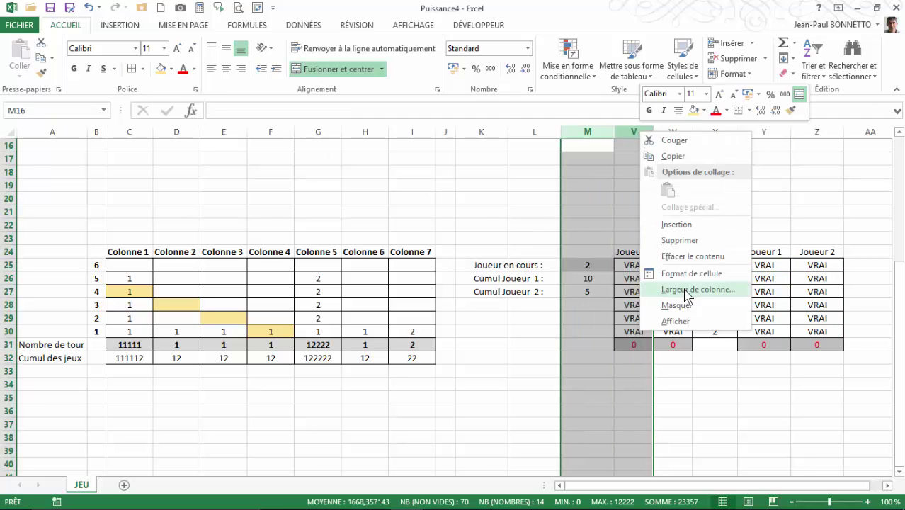
left_click(684, 320)
left_click(637, 252)
left_click(663, 211)
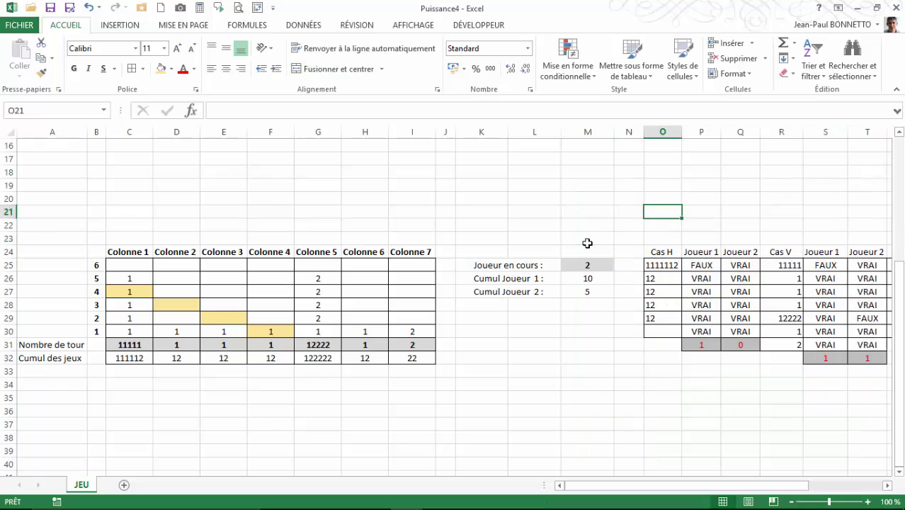
left_click_drag(599, 486, 712, 503)
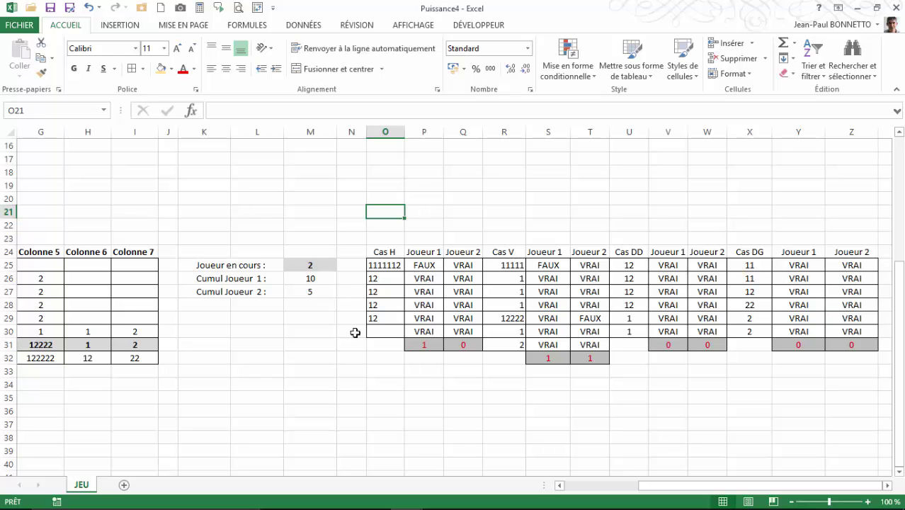
left_click(424, 345)
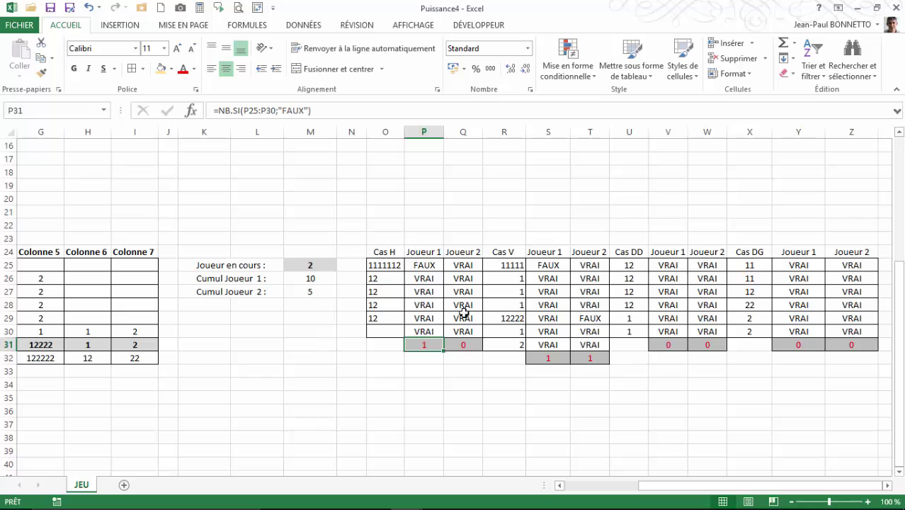
left_click(253, 314)
left_click(215, 318)
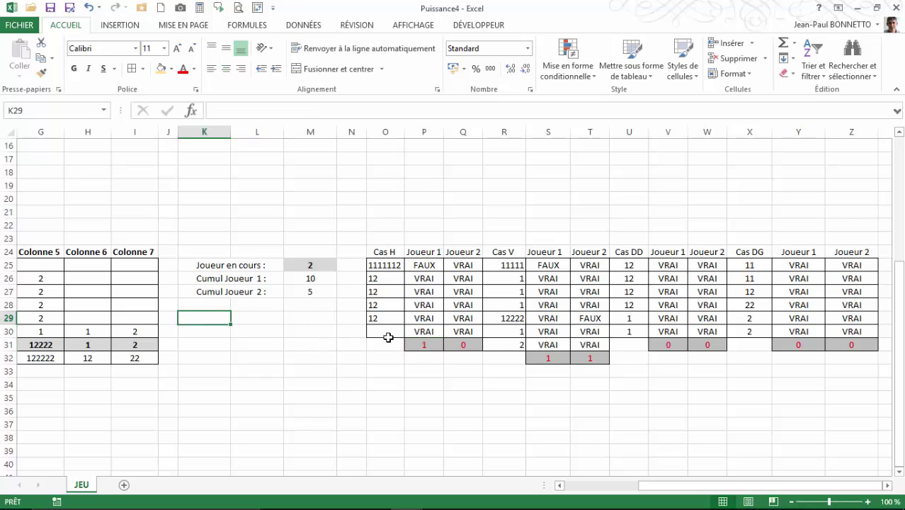
left_click(254, 319)
left_click(217, 320)
left_click(242, 320)
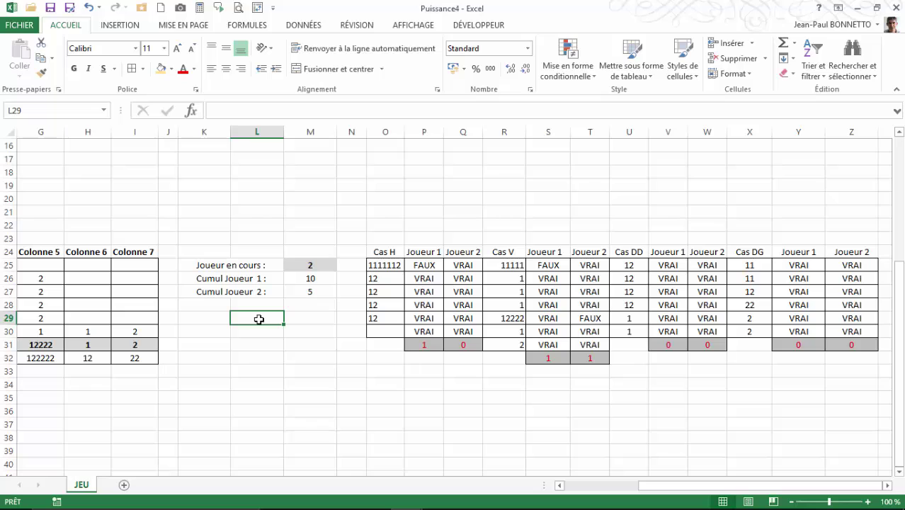
left_click(209, 317)
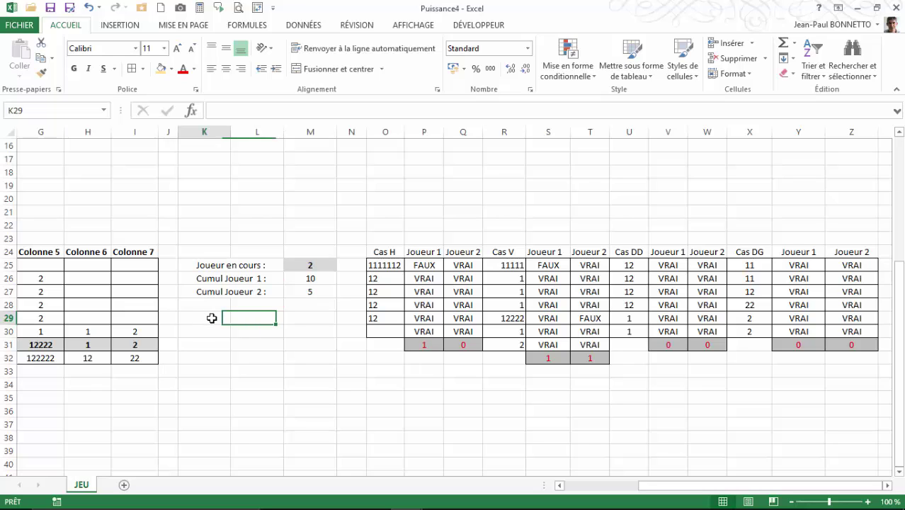
key("Return")
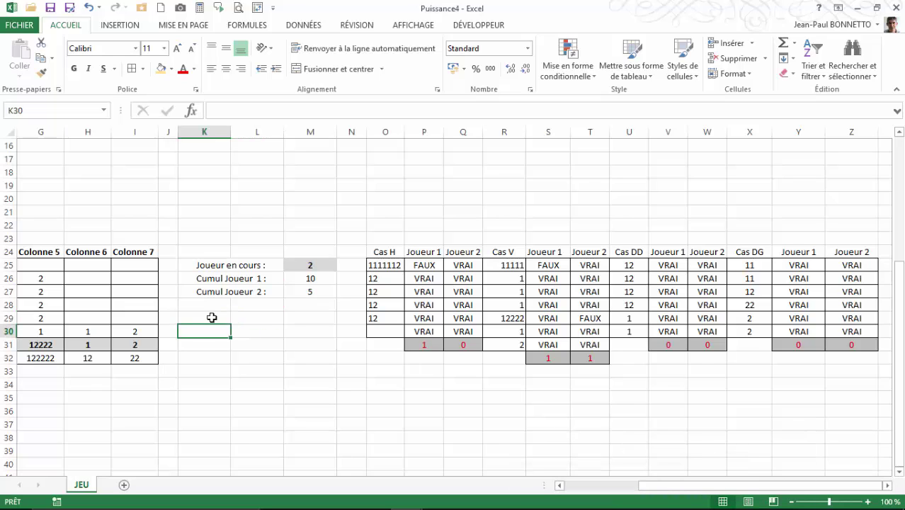
Merge and center K28:L28 and enter the label "Joueur 1 Gagnant :" in it.
left_click(214, 306)
left_click_drag(214, 306, 265, 302)
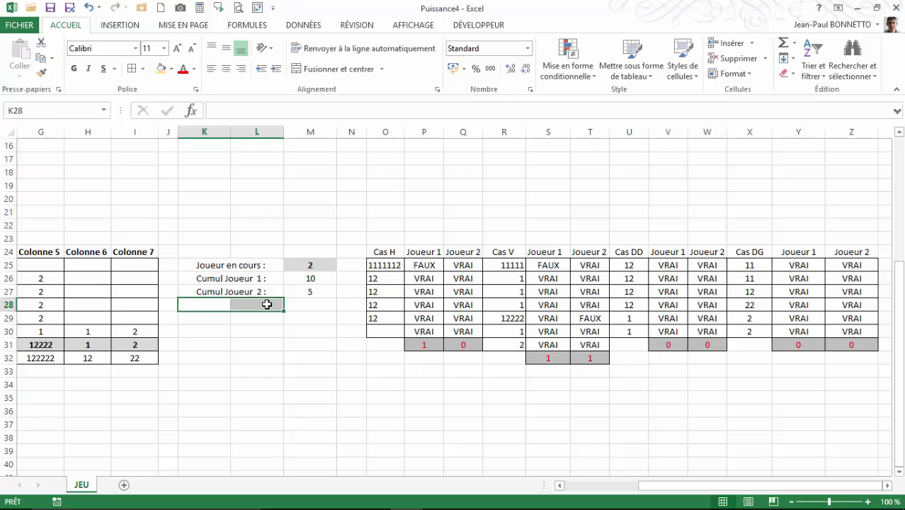
left_click(333, 69)
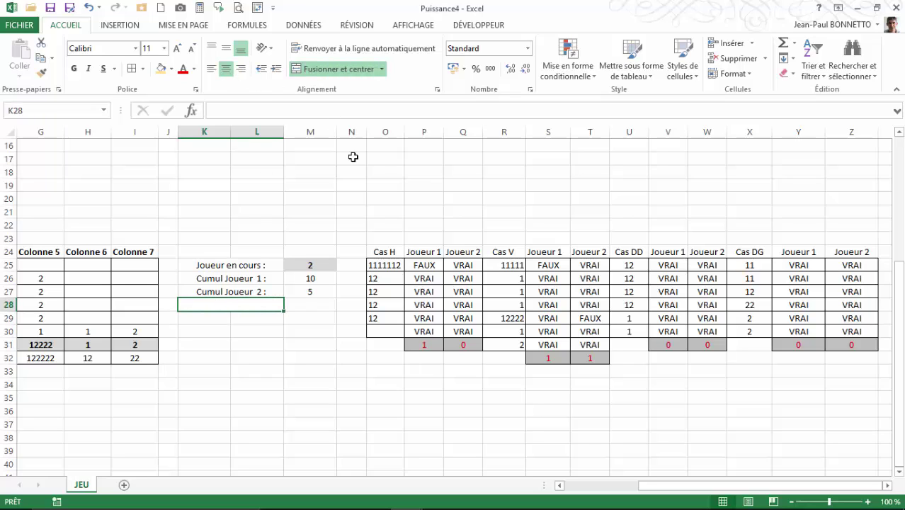
type("J")
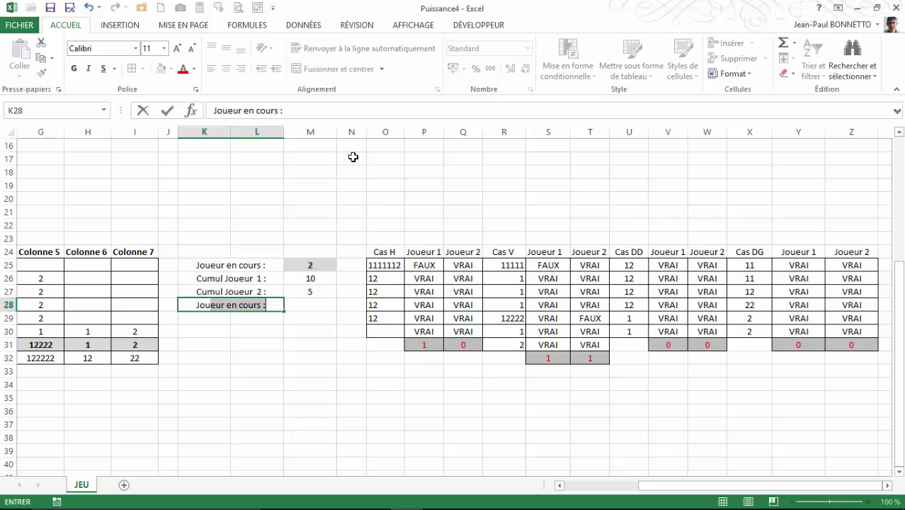
type("oueur 1 Ganfan")
key("BackSpace")
key("BackSpace")
key("BackSpace")
key("BackSpace")
type("gnant")
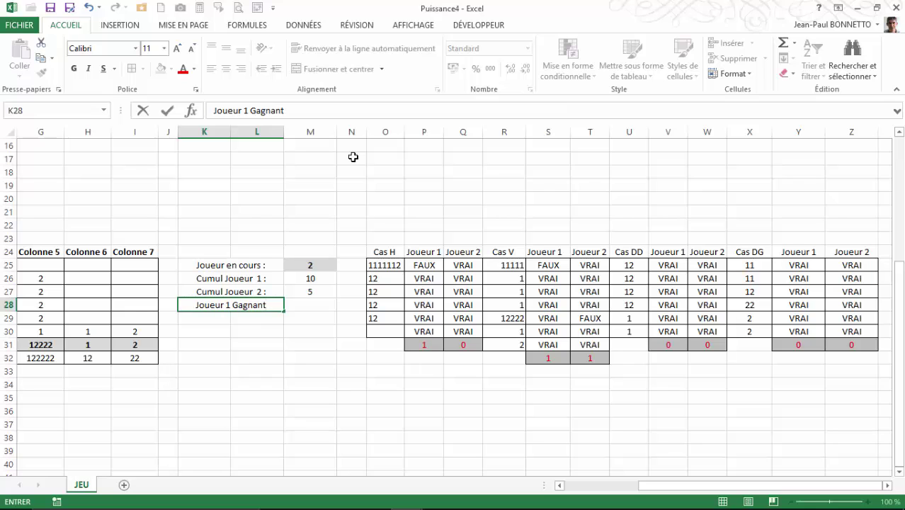
type(" :")
key("Tab")
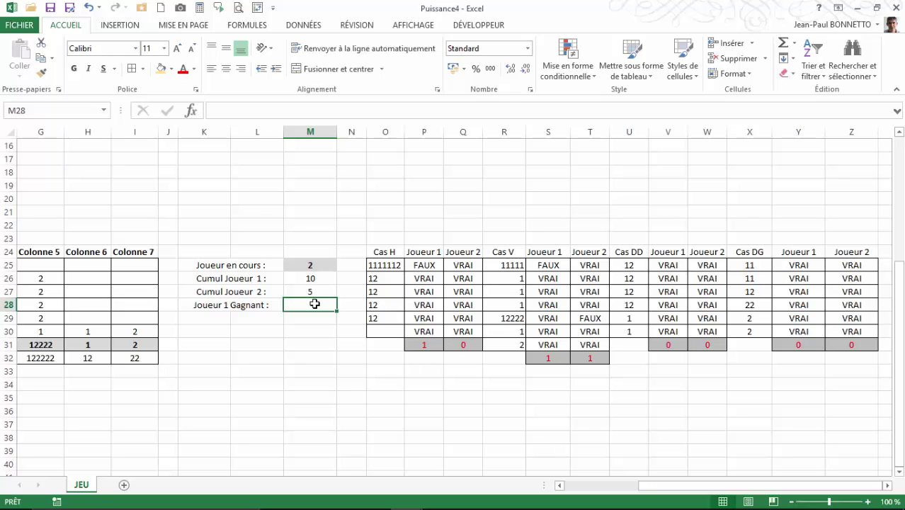
Fill the K28 label down to K29 and change the copy to "Joueur 2 Gagnant :".
left_click(214, 306)
left_click_drag(284, 311, 286, 324)
left_click(243, 319)
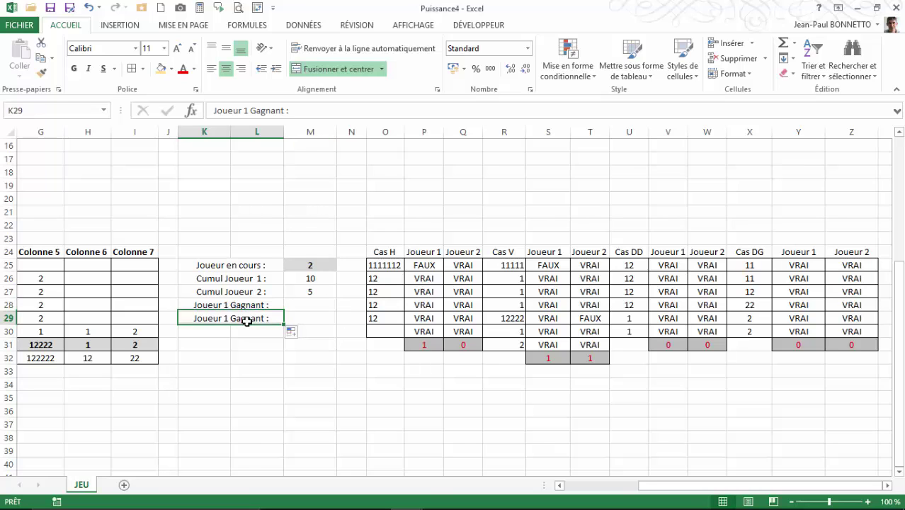
double_click(247, 111)
type("2")
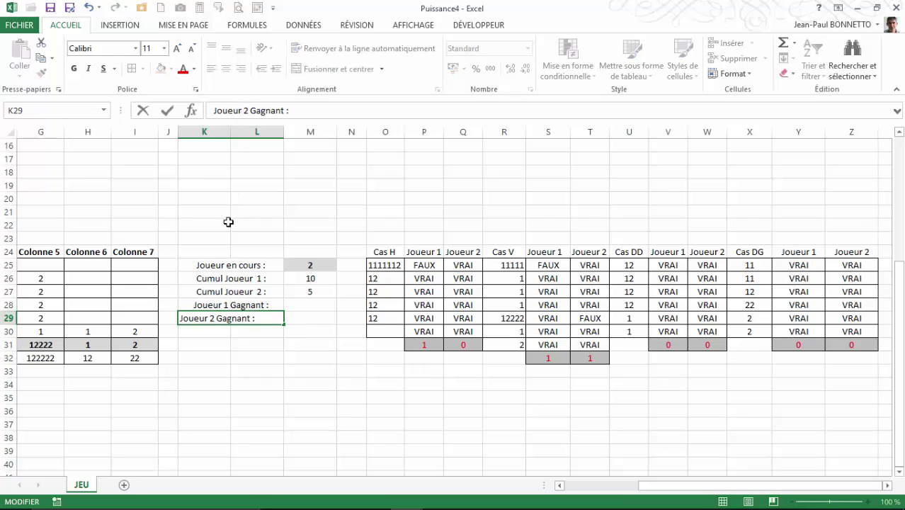
key("Return")
Enter =P31+S32+V31+Y31 in M28 to add up Joueur 1's wins from all four case tables.
left_click(306, 305)
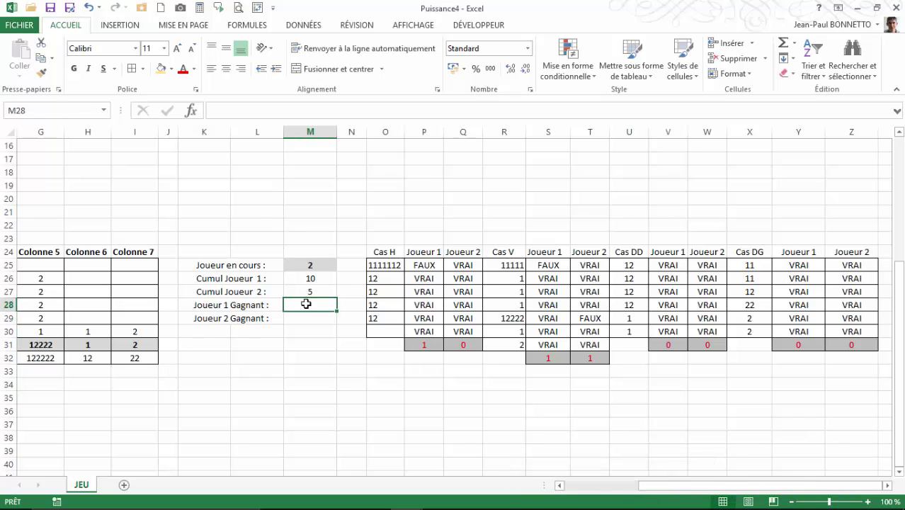
type("=")
left_click(423, 344)
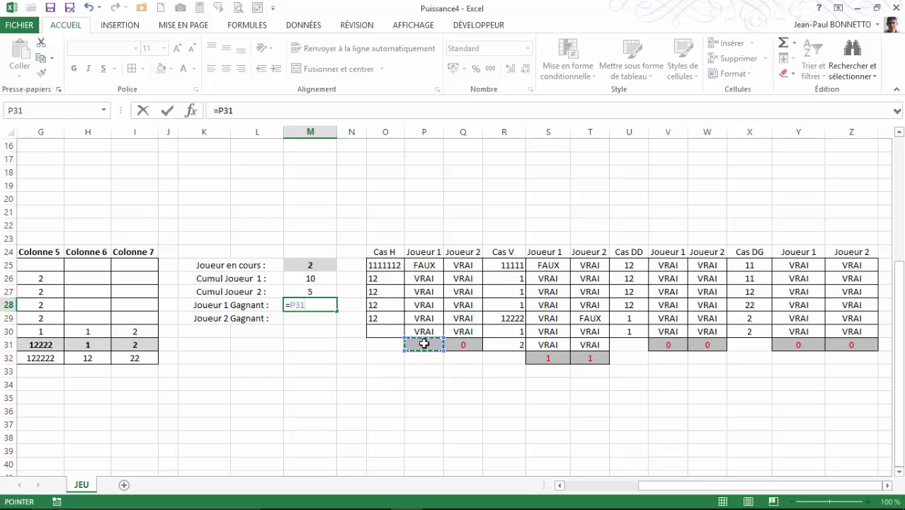
type("+")
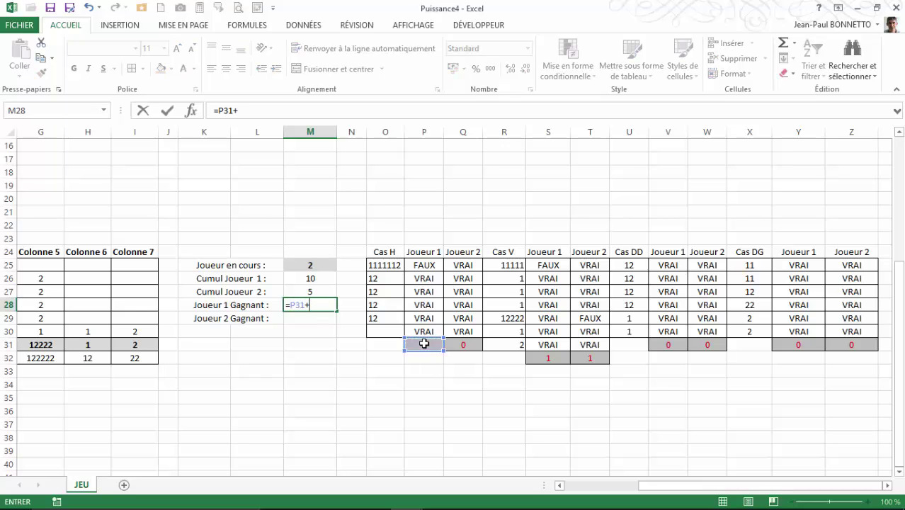
left_click(546, 359)
left_click(662, 344)
type("+")
left_click(791, 343)
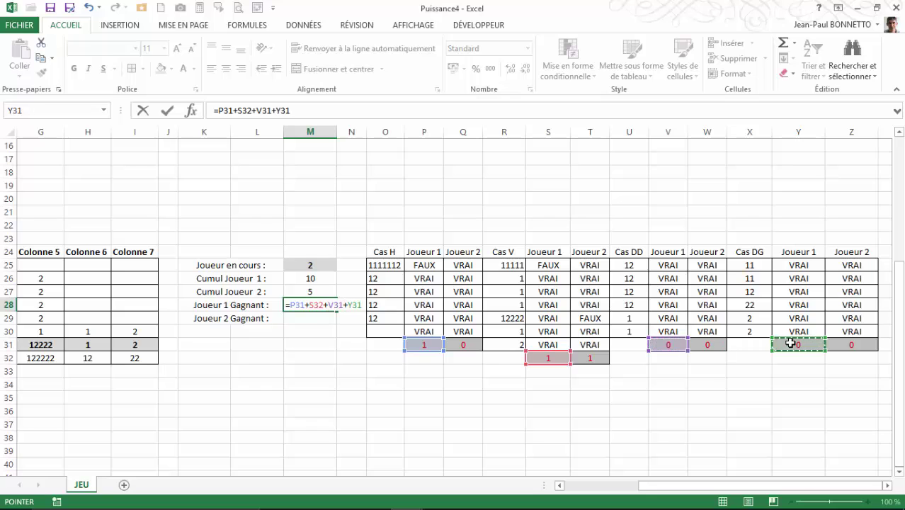
key("Return")
left_click(329, 306)
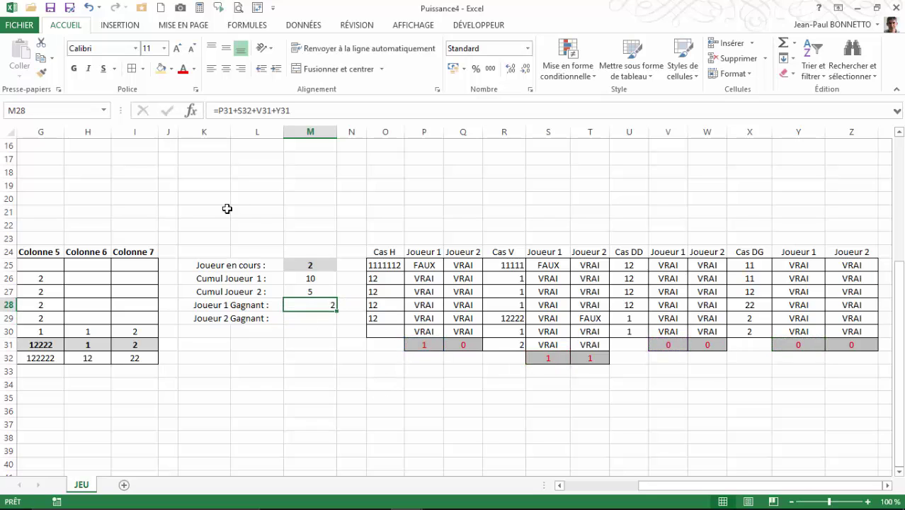
Enter =Q31+T32+W31+Z31 in M29 to add up Joueur 2's wins, and center the contents of M28 and M29.
left_click(226, 69)
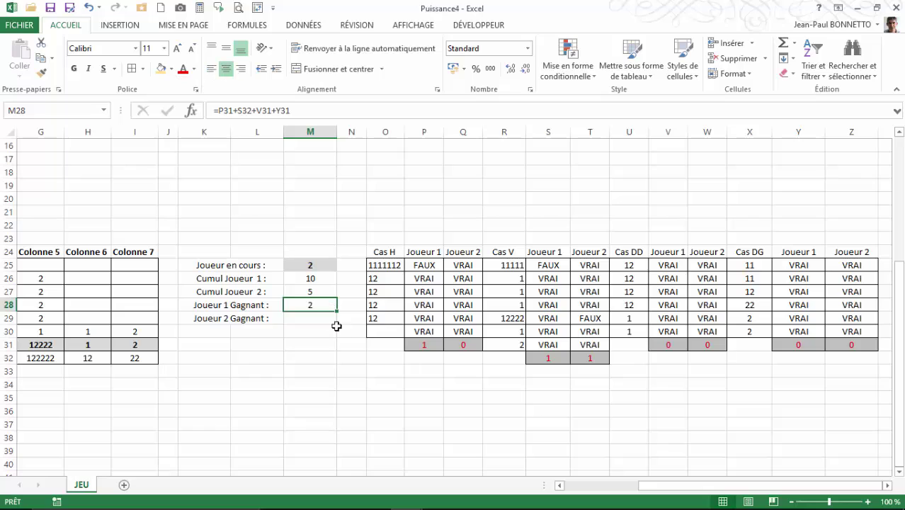
left_click(313, 318)
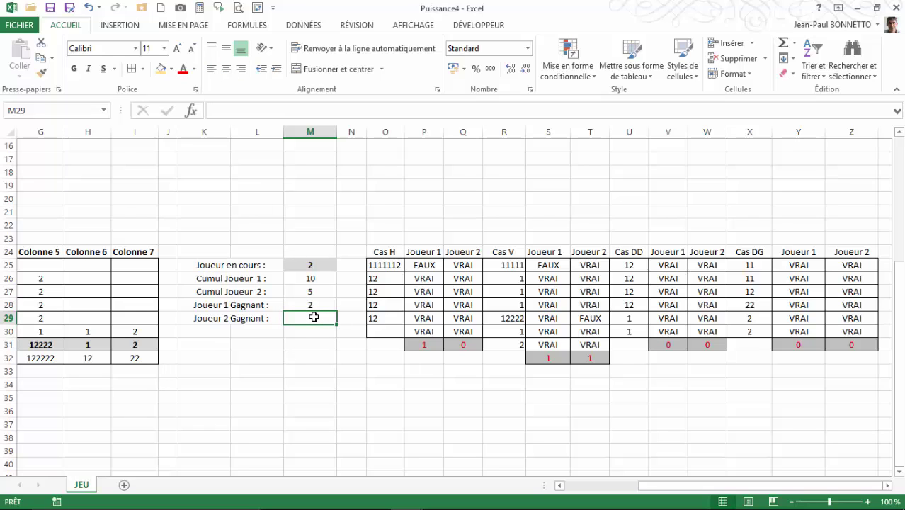
type("=")
left_click(459, 345)
type("+")
left_click(592, 355)
type("+")
left_click(709, 345)
type("+")
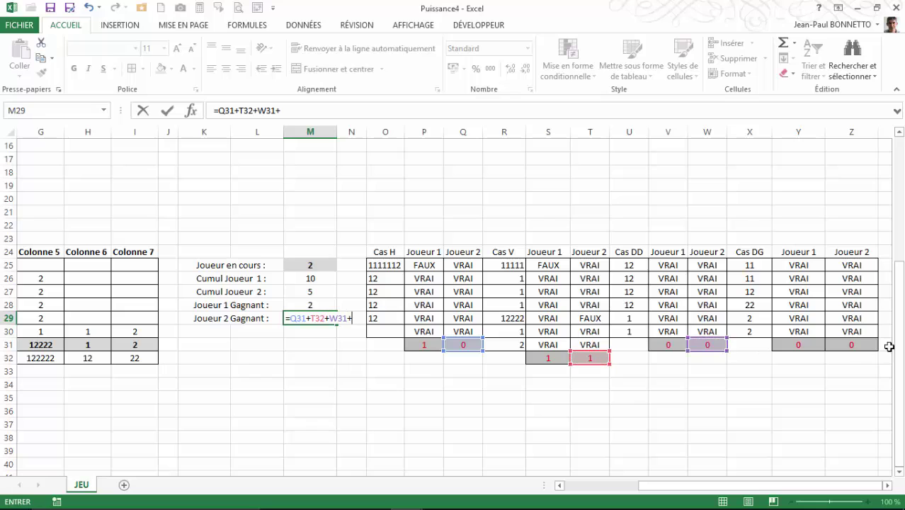
left_click(857, 343)
key("Return")
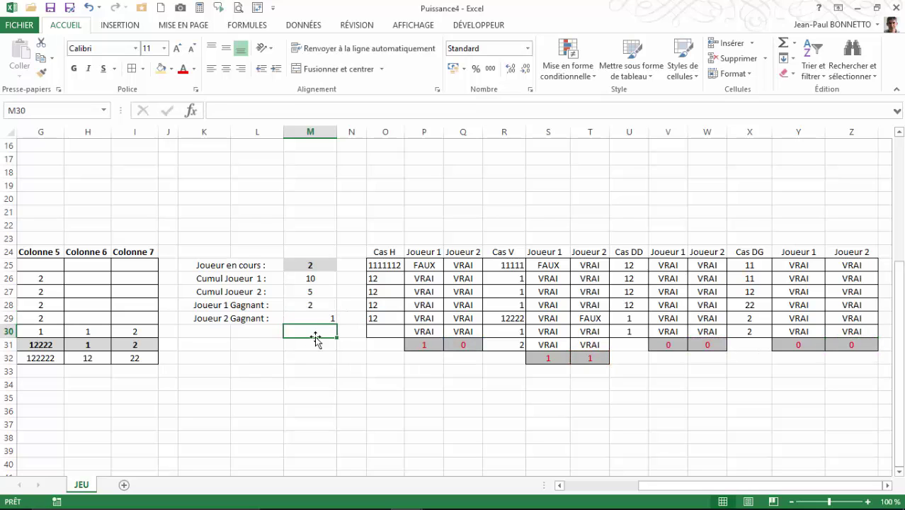
left_click(319, 319)
left_click(226, 69)
Compare the winner totals in M28 and M29 with the pieces lined up on the game board.
left_click(305, 305)
left_click(308, 313)
left_click(308, 306)
left_click(309, 318)
left_click(304, 307)
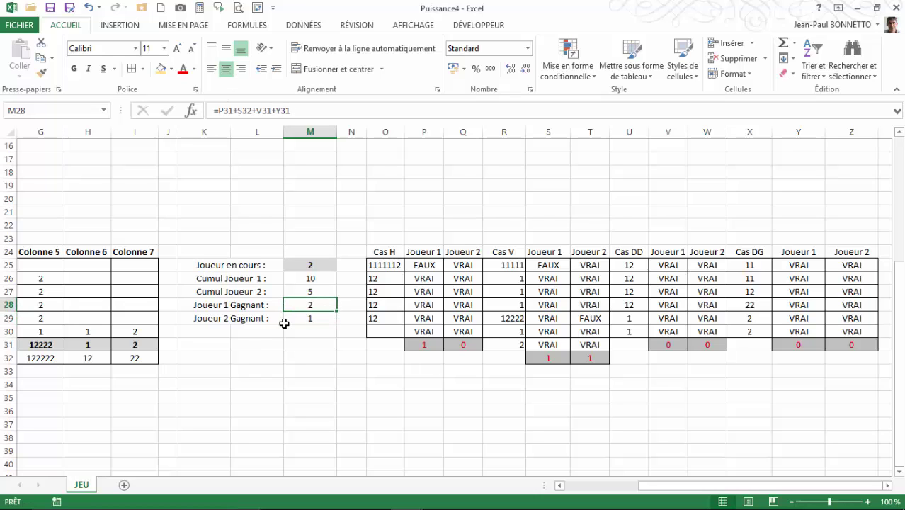
left_click(307, 317)
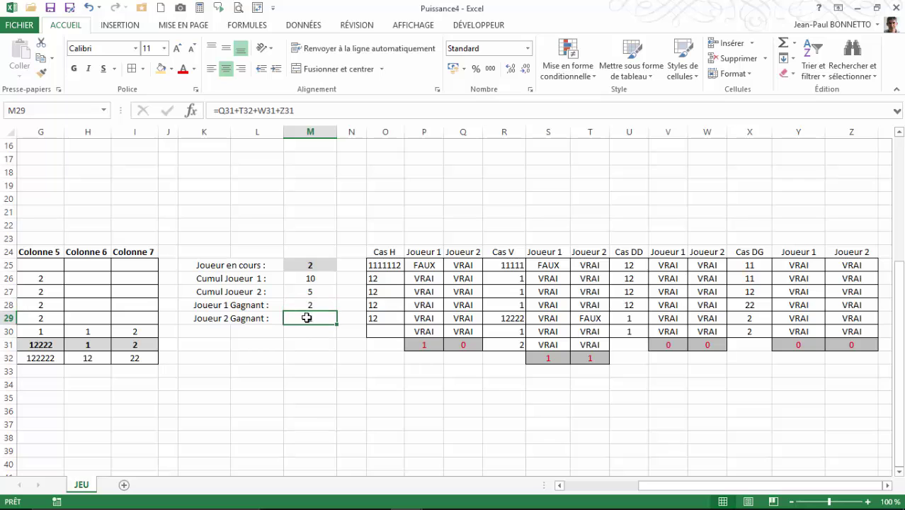
left_click_drag(668, 486, 627, 485)
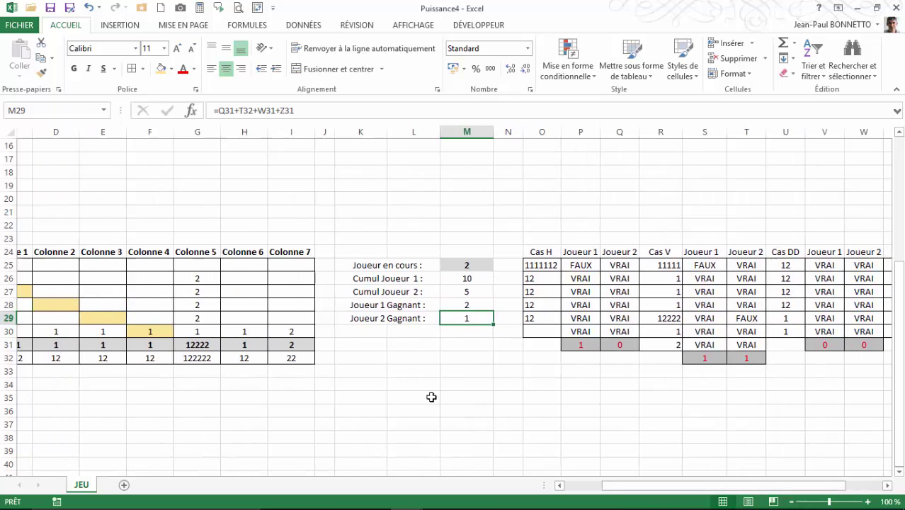
scroll(377, 342, "up", 2)
scroll(377, 342, "up", 2)
scroll(377, 342, "down", 1)
scroll(377, 342, "up", 1)
left_click_drag(639, 488, 595, 488)
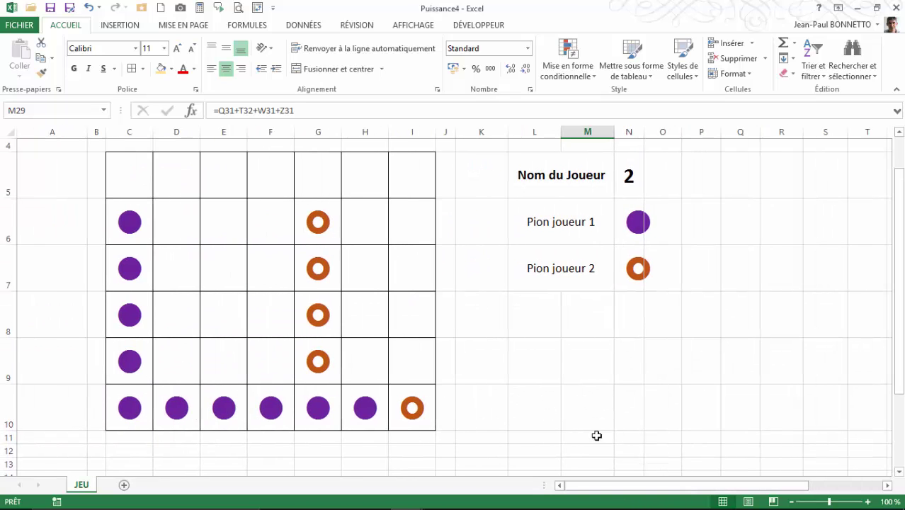
left_click_drag(899, 212, 891, 318)
left_click(587, 371)
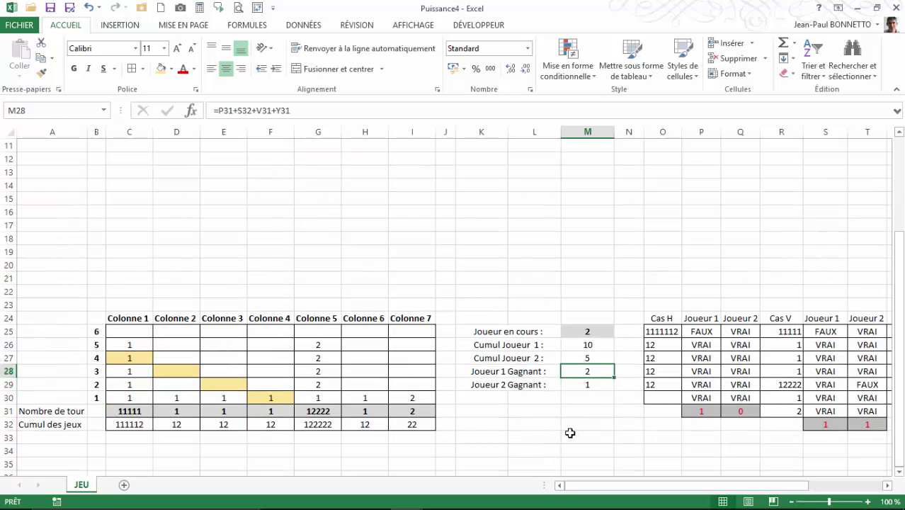
scroll(416, 265, "up", 3)
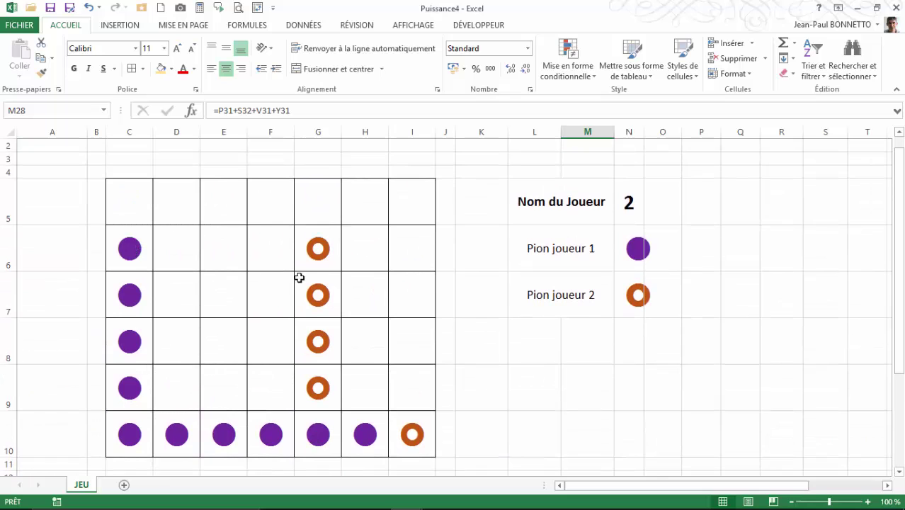
scroll(462, 392, "down", 4)
left_click(586, 347)
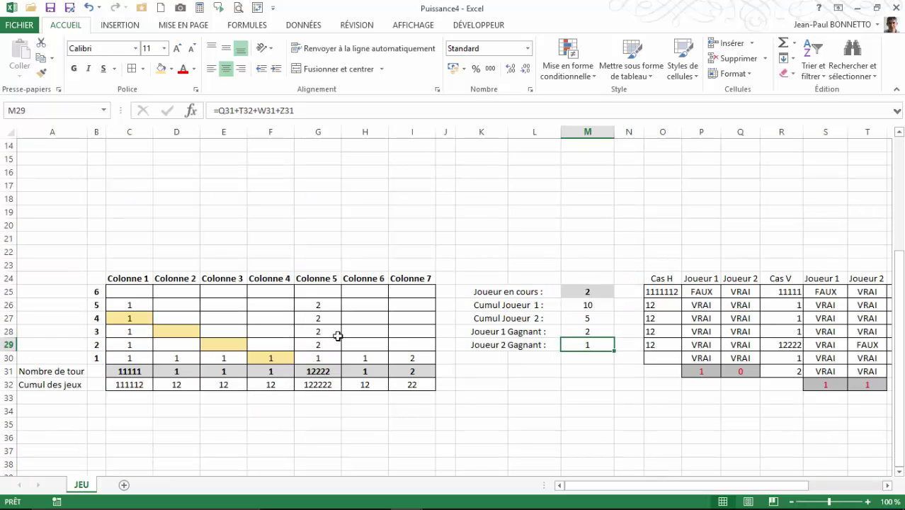
scroll(335, 334, "up", 1)
scroll(326, 297, "up", 2)
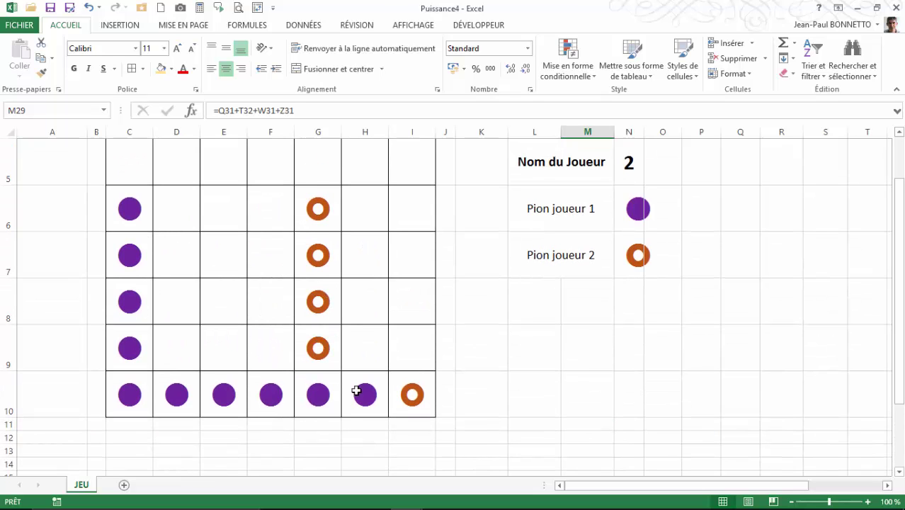
scroll(237, 350, "down", 1)
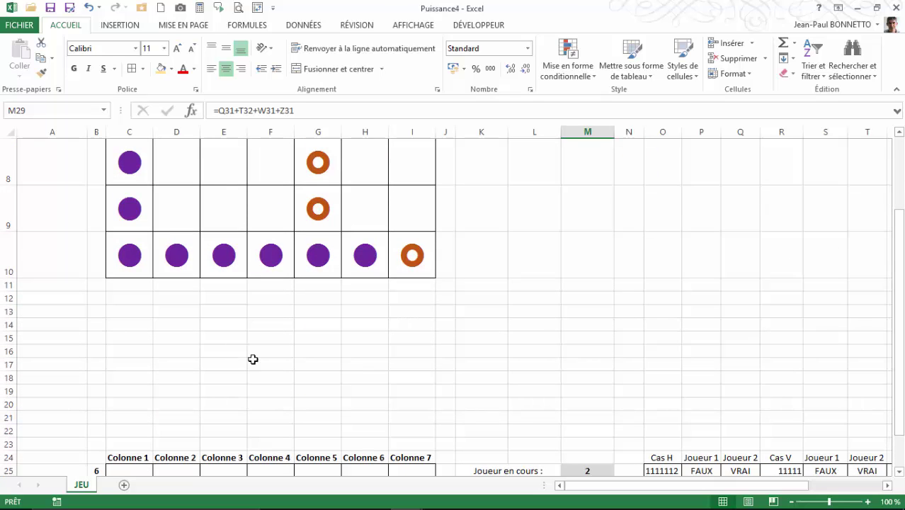
scroll(251, 357, "down", 3)
left_click(588, 290)
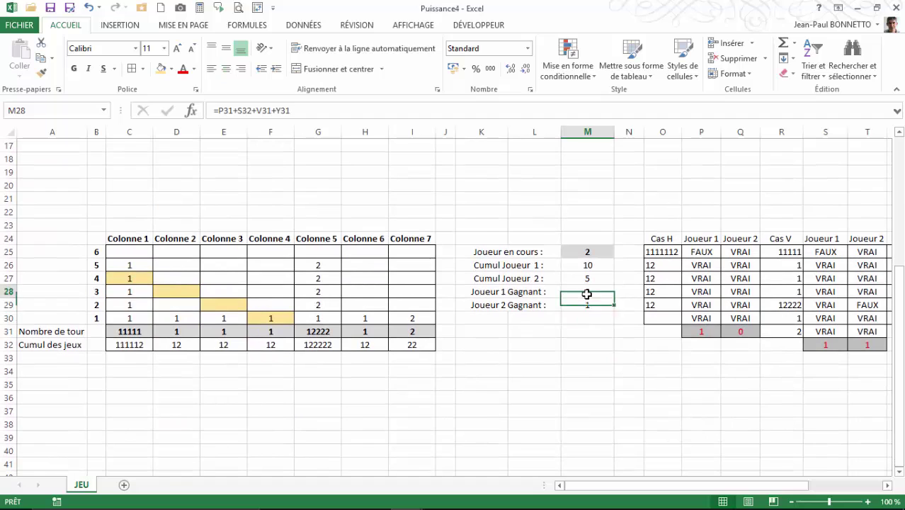
left_click(589, 306)
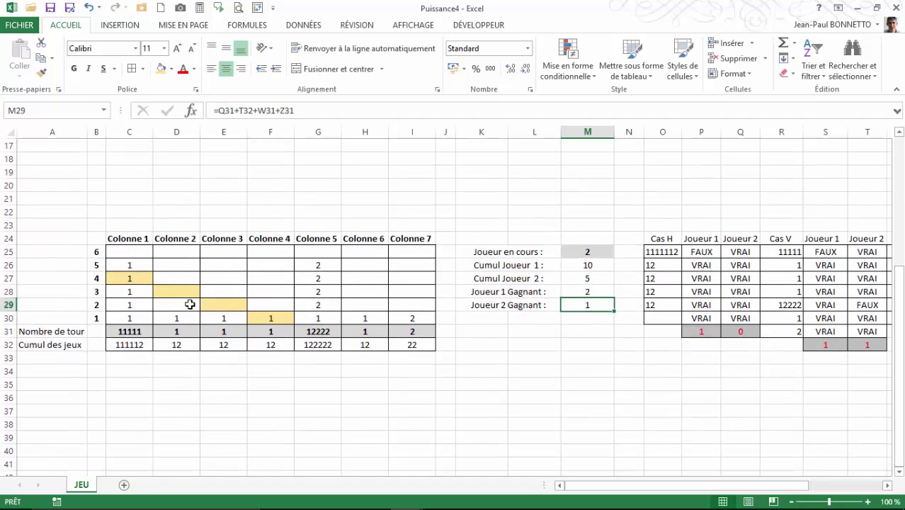
Clear the Nombre de tour entries in C31:I31 to empty the game.
left_click_drag(130, 330, 409, 333)
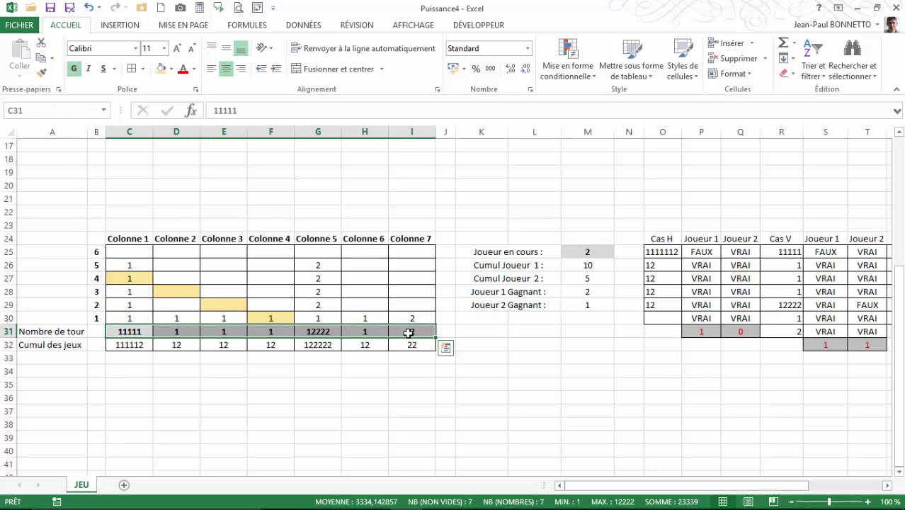
key("Delete")
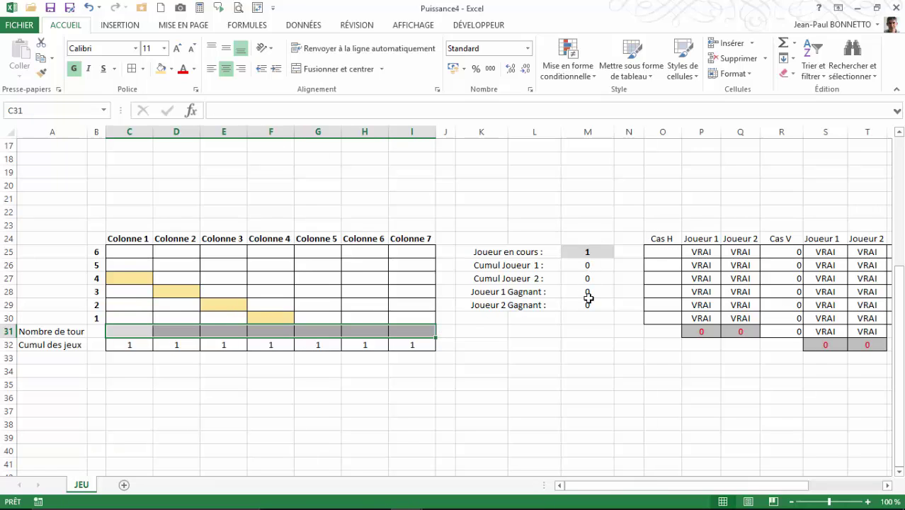
Format the winner totals in M28:M29 with a light grey fill and bold red text.
left_click_drag(591, 292, 588, 305)
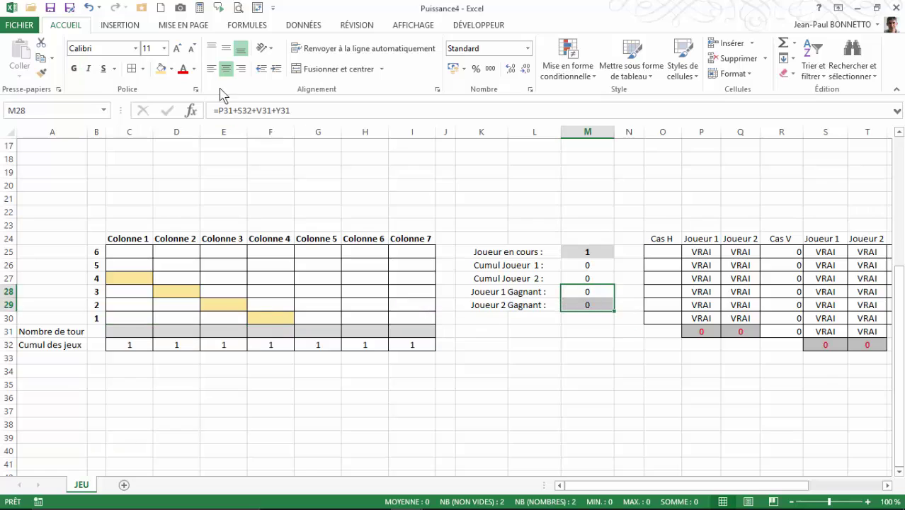
left_click(170, 69)
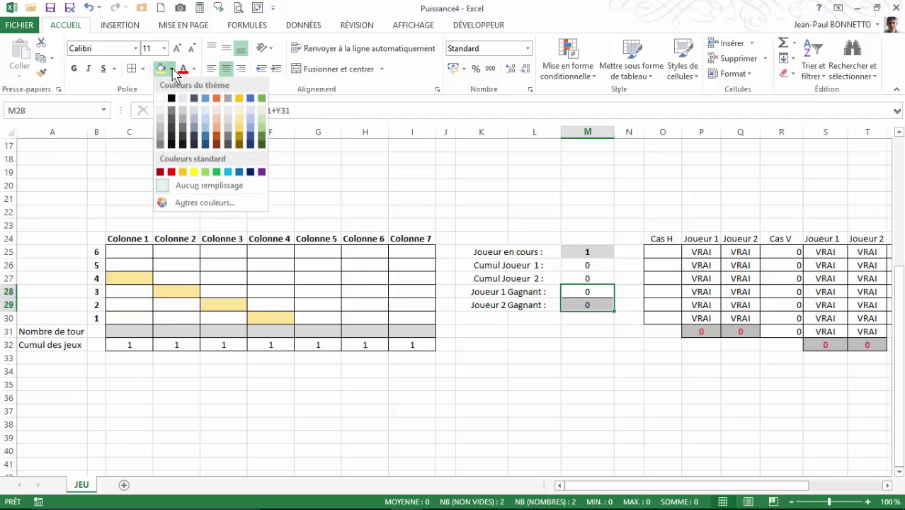
left_click(160, 129)
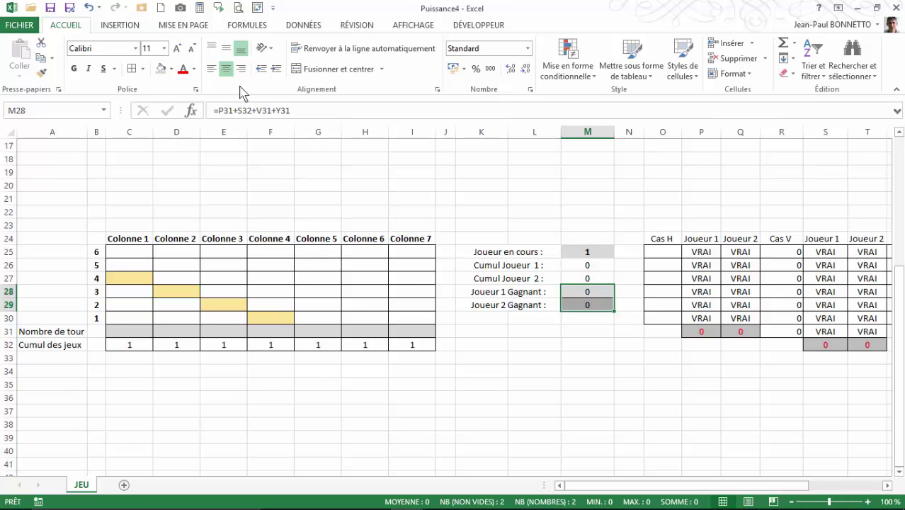
left_click(184, 71)
left_click(588, 329)
left_click_drag(588, 291, 590, 300)
key("ctrl+g")
key("Return")
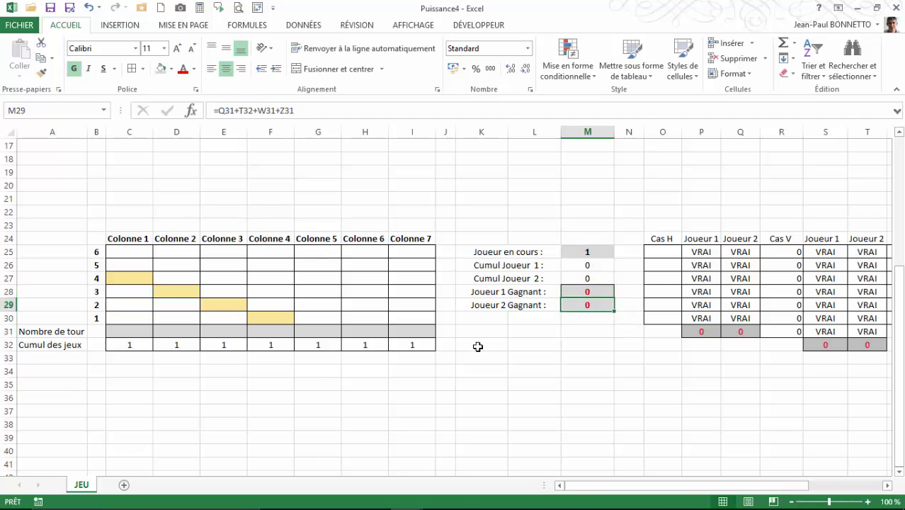
Remove the fill color from the diagonal cells in C27:F30.
left_click_drag(115, 274, 276, 316)
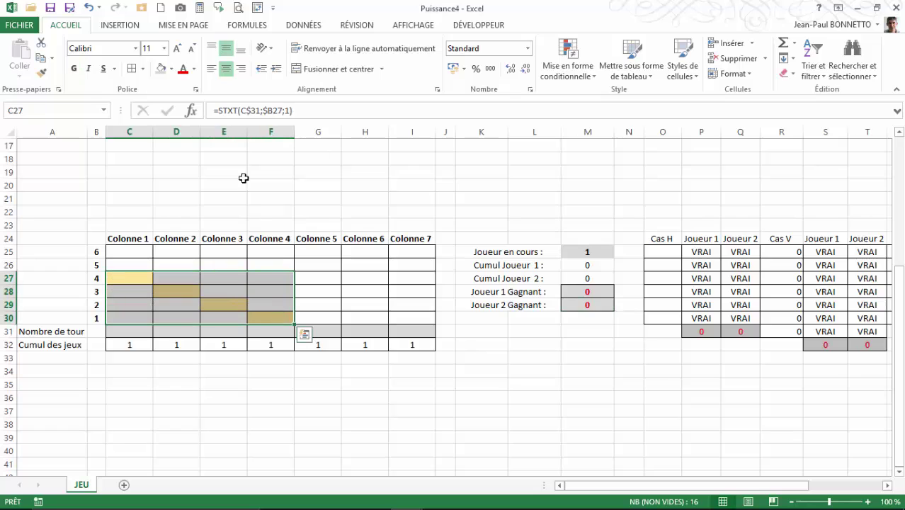
left_click(171, 69)
left_click(186, 185)
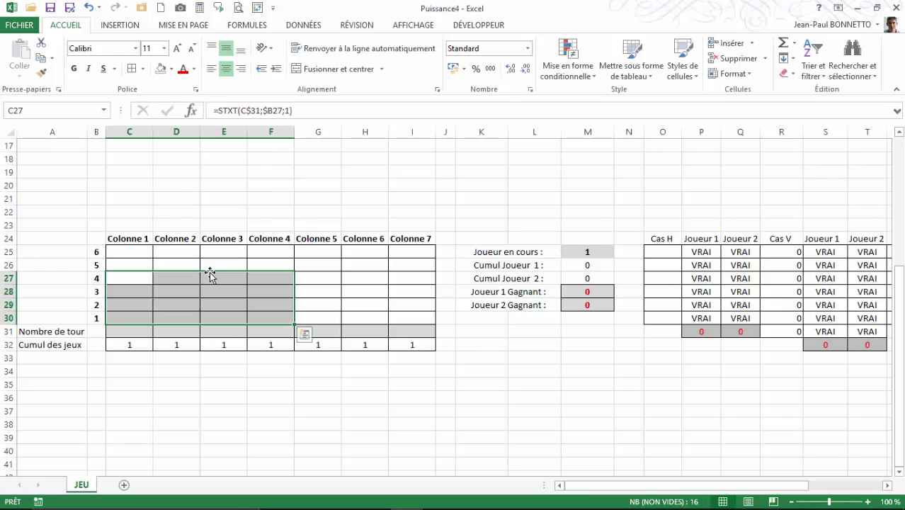
Examine the Joueur en cours formula in M25, the winner cells and the emptied game board.
left_click(145, 331)
left_click(592, 293)
left_click(588, 254)
scroll(599, 227, "up", 4)
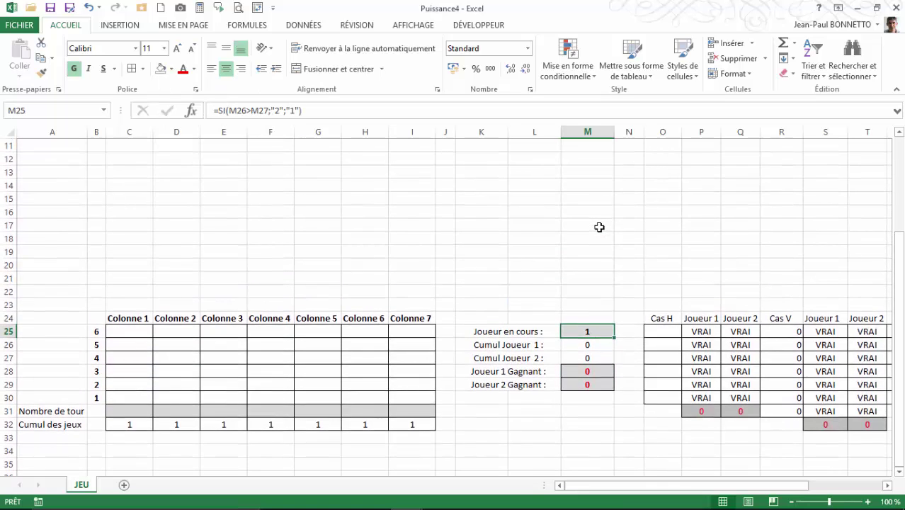
scroll(600, 227, "up", 3)
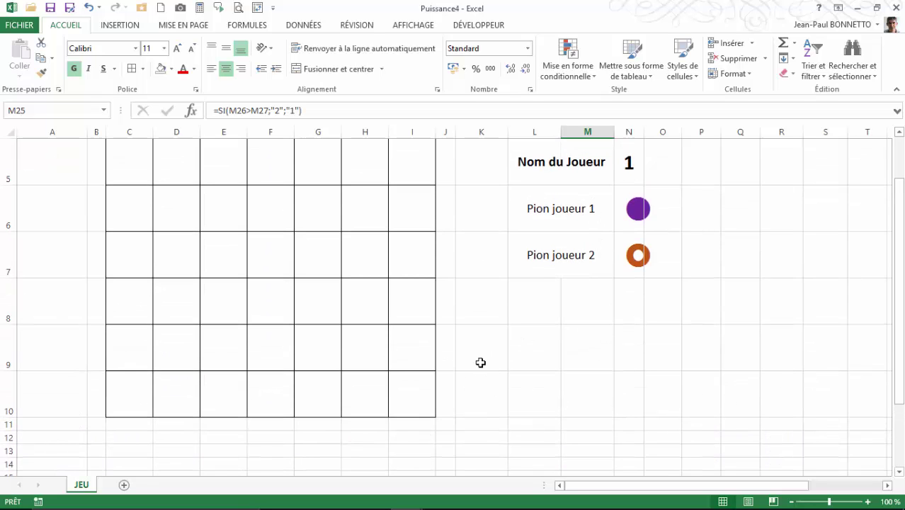
scroll(519, 281, "down", 2)
scroll(518, 281, "up", 1)
scroll(519, 280, "down", 1)
scroll(519, 280, "up", 1)
scroll(519, 281, "down", 1)
scroll(519, 281, "up", 2)
scroll(518, 280, "down", 2)
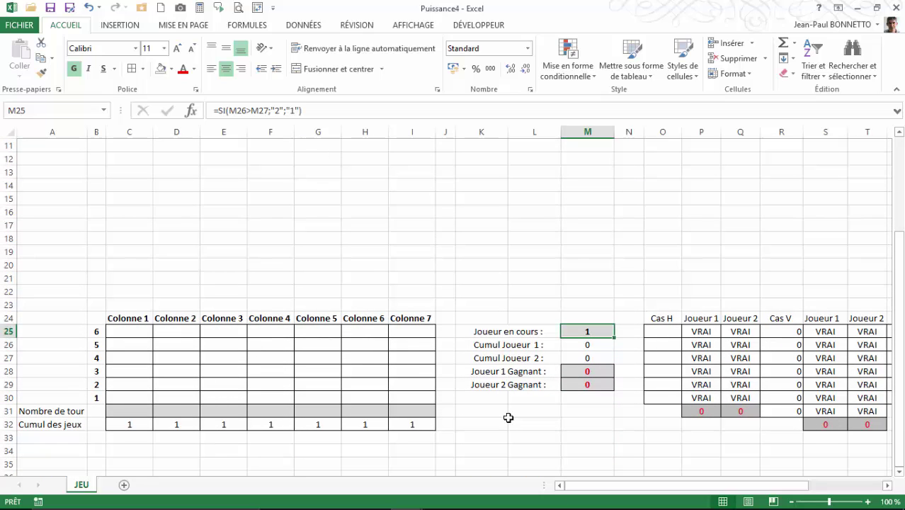
scroll(541, 240, "up", 1)
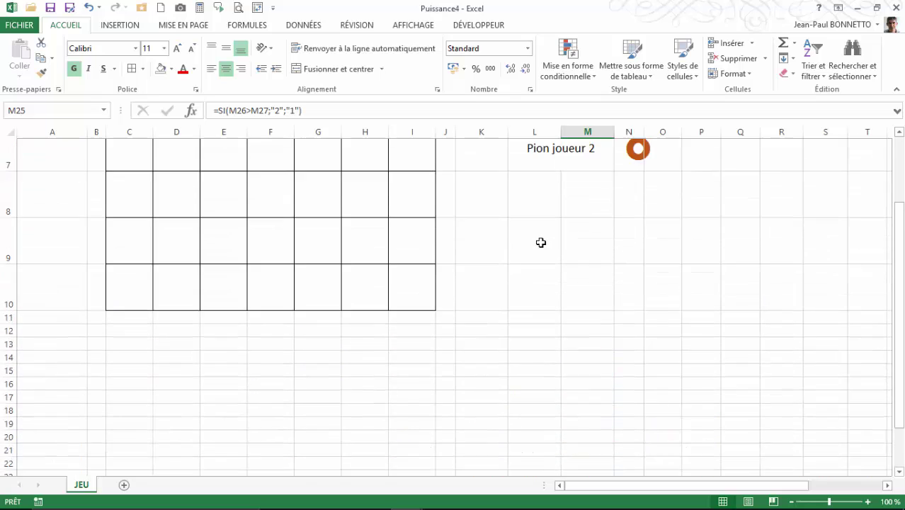
scroll(541, 255, "up", 1)
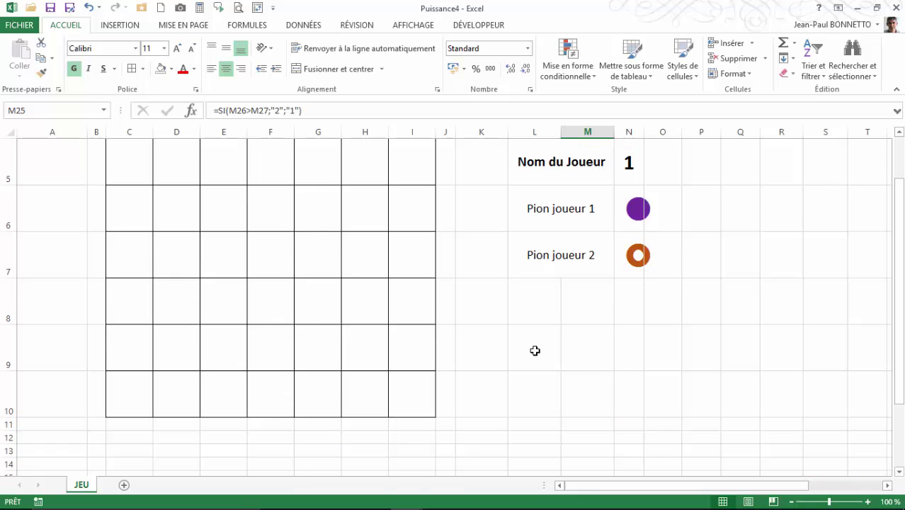
Merge and center L9:P10 beside the game board and align its content vertically to the middle.
mouse_move(535, 347)
left_mouse_down()
mouse_move(687, 348)
mouse_move(698, 389)
left_mouse_up()
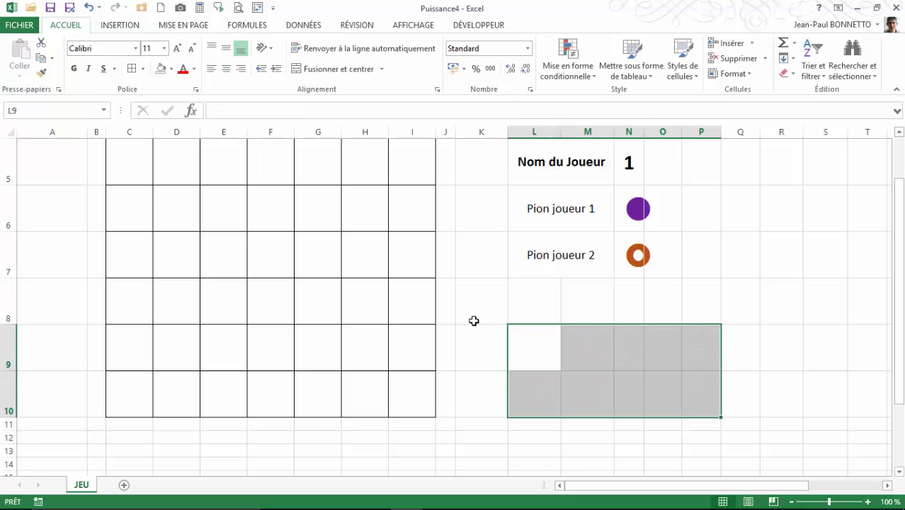
left_click_drag(540, 331, 691, 394)
left_click(322, 70)
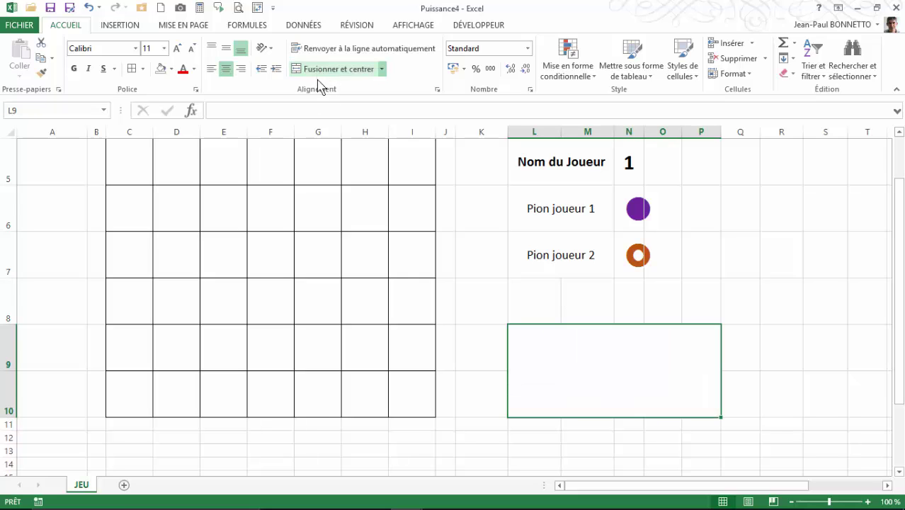
left_click(224, 50)
Format the merged L9:P10 cell with bold red Arial Black text at size 16.
left_click(74, 69)
left_click(178, 48)
left_click(178, 48)
left_click(177, 48)
left_click(135, 48)
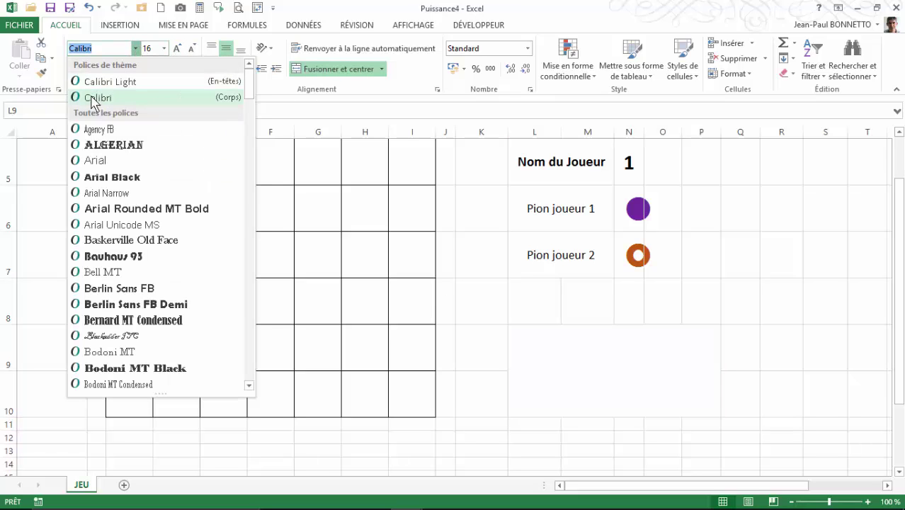
left_click(106, 177)
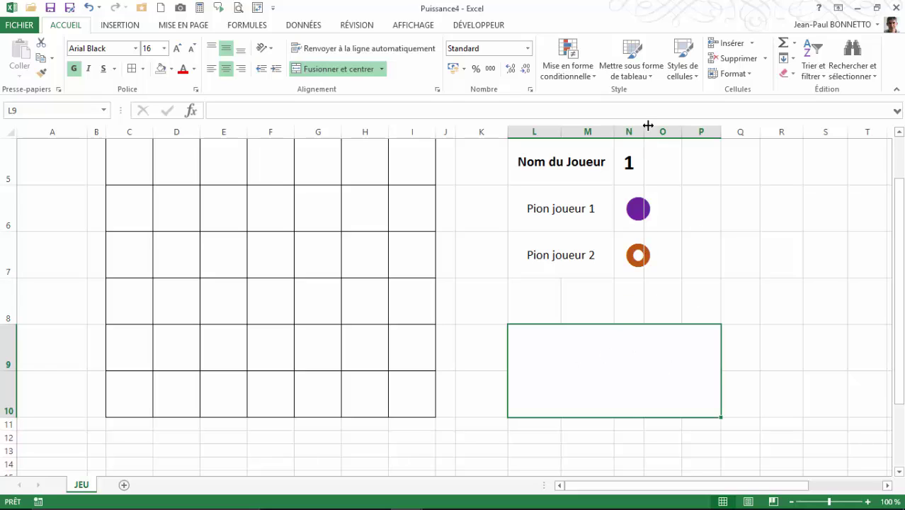
Widen column N slightly and begin the merged L9 formula with =SI(M28>0;"!!! Joueur 1 à gagné !!!"; as its test and true value.
left_click_drag(645, 130, 659, 129)
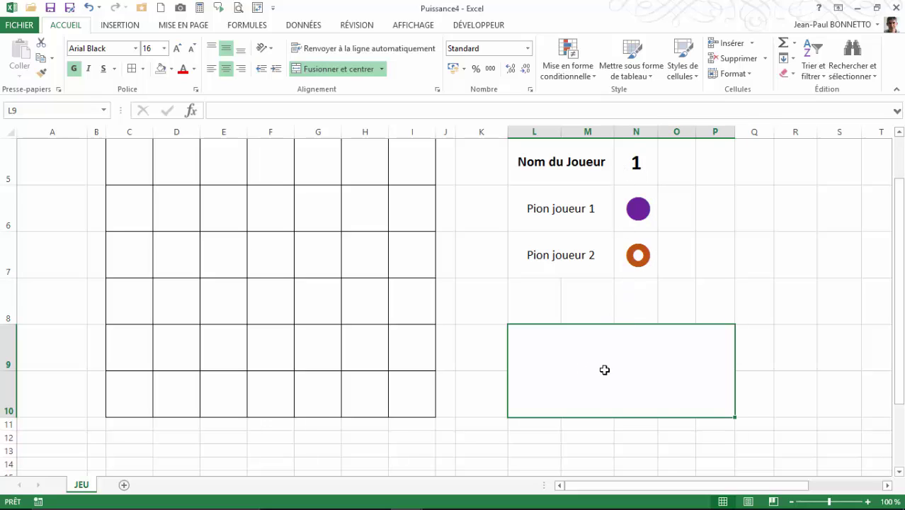
type("=")
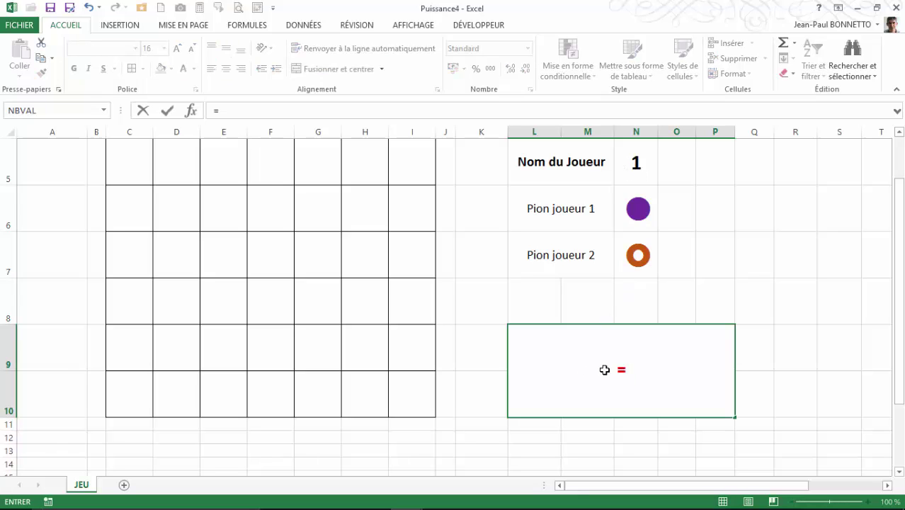
type("si(")
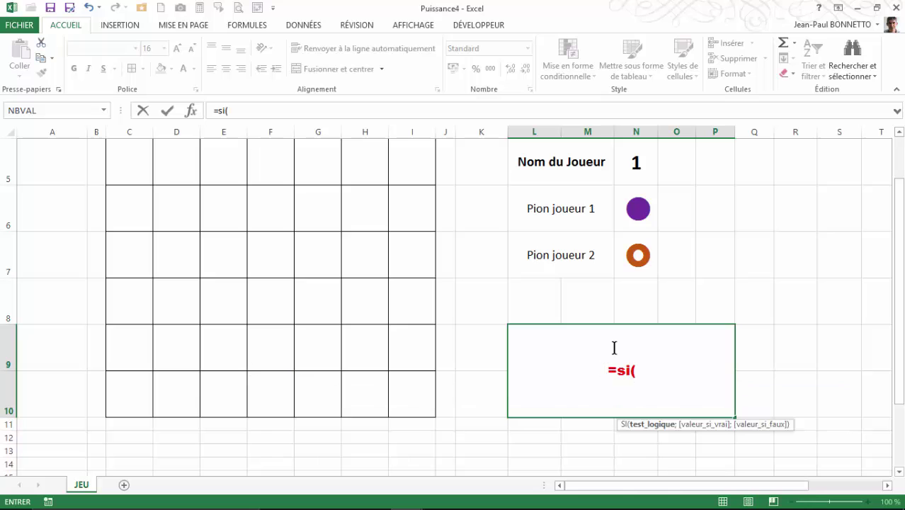
scroll(621, 337, "down", 2)
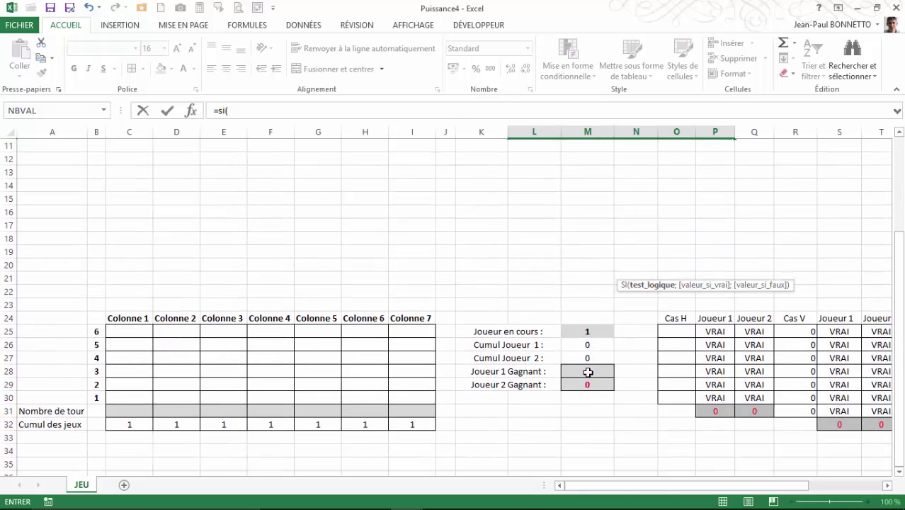
left_click(587, 372)
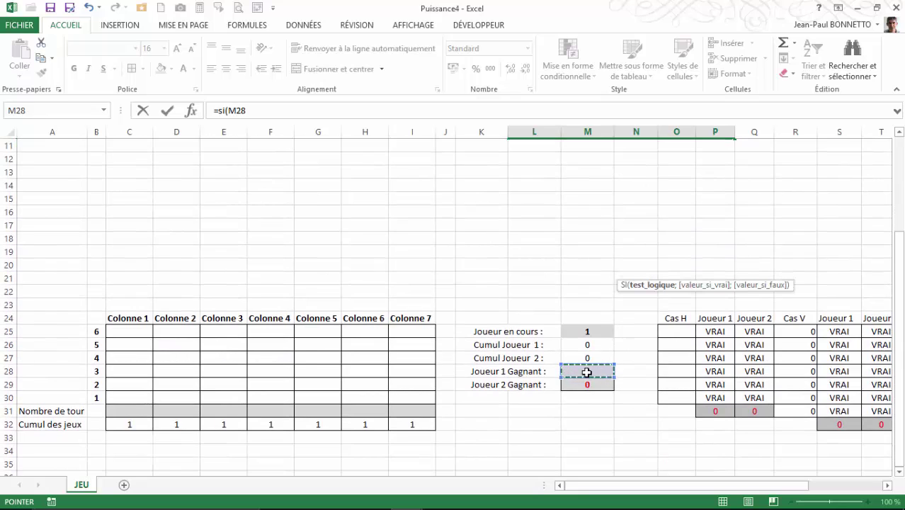
type(">0")
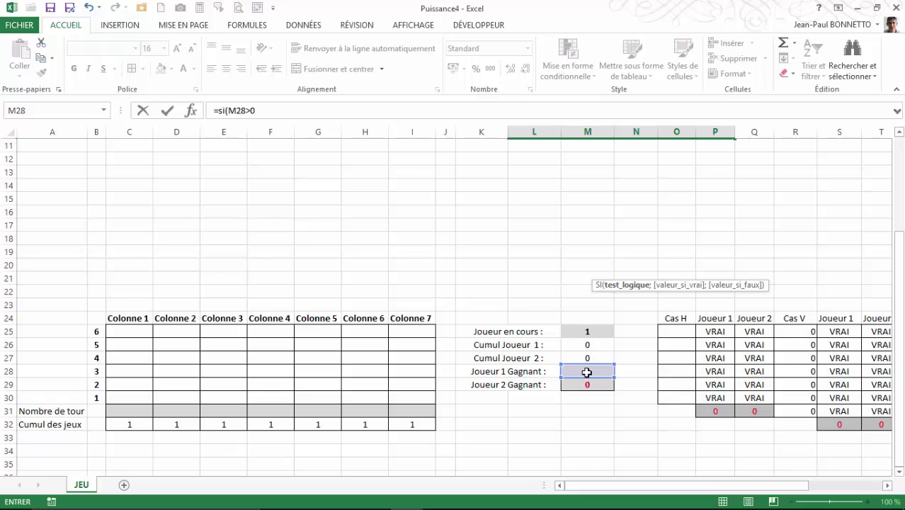
type(";")
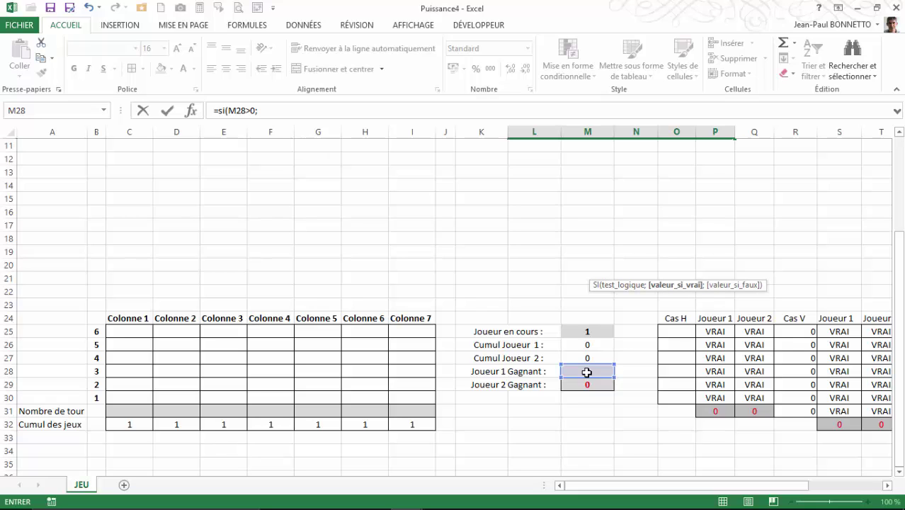
type("\"!!!")
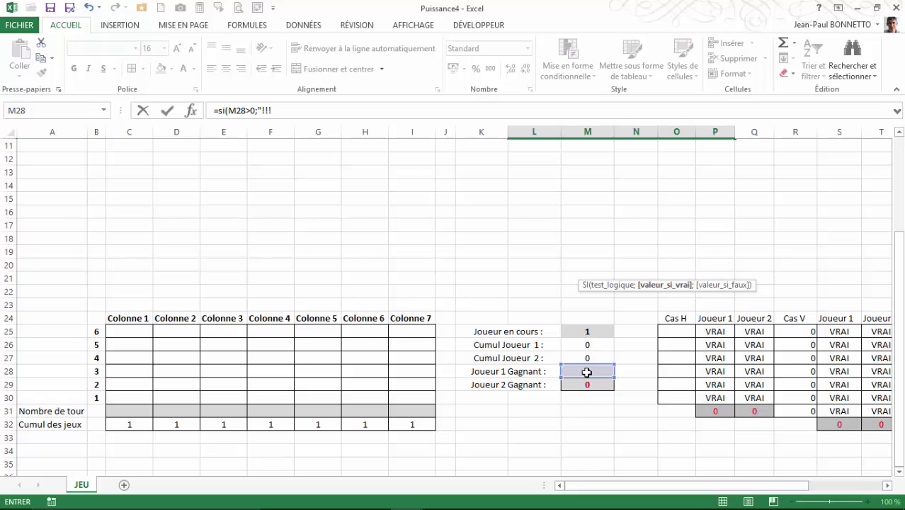
type(" Jour")
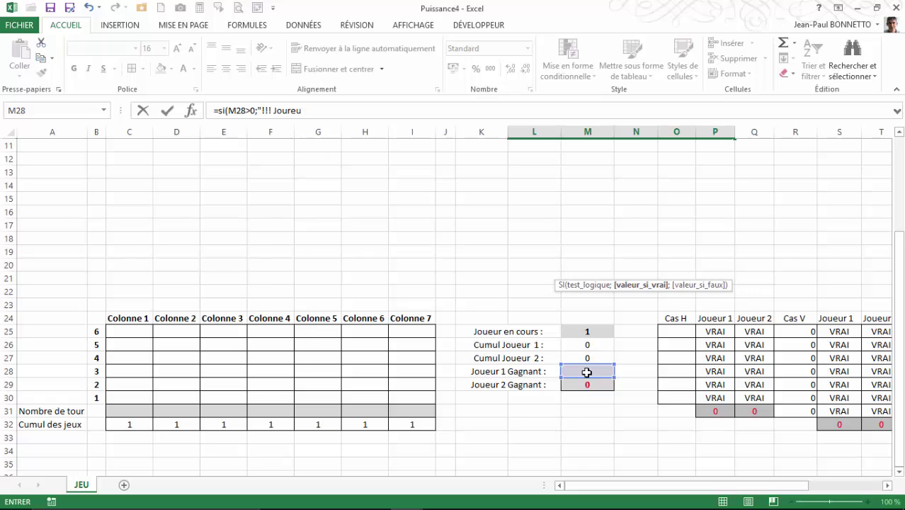
type("eur 1")
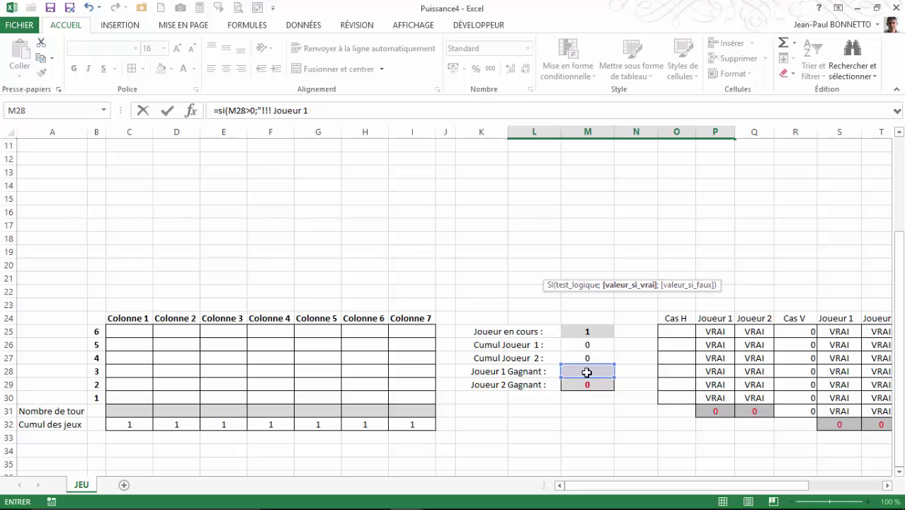
type(" à gagné !!!")
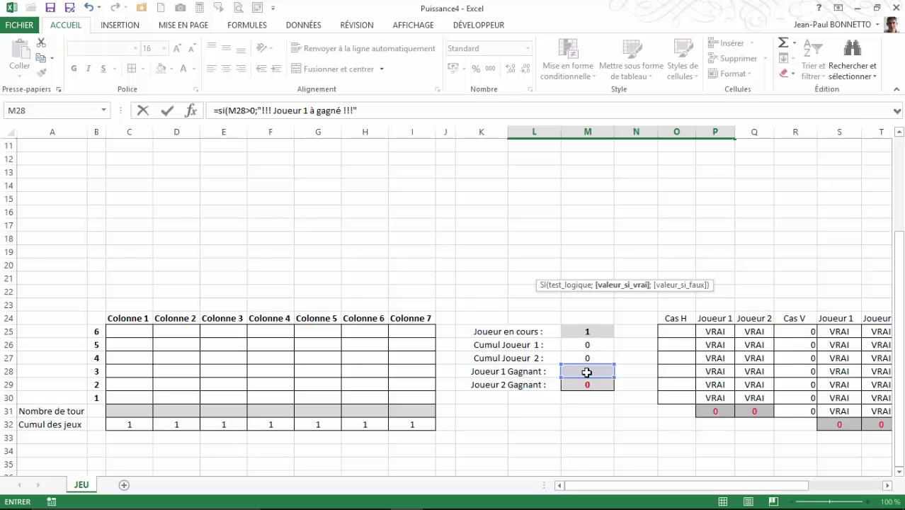
type("\";")
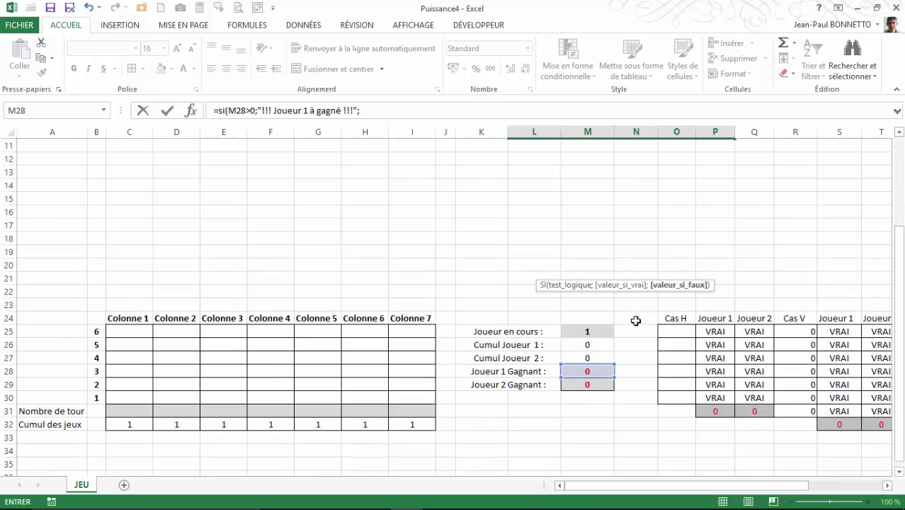
Nest a second SI as the false value, testing M29>0 and starting its message with "!!! Joeur 2 à gagné".
scroll(637, 317, "up", 1)
scroll(637, 316, "up", 1)
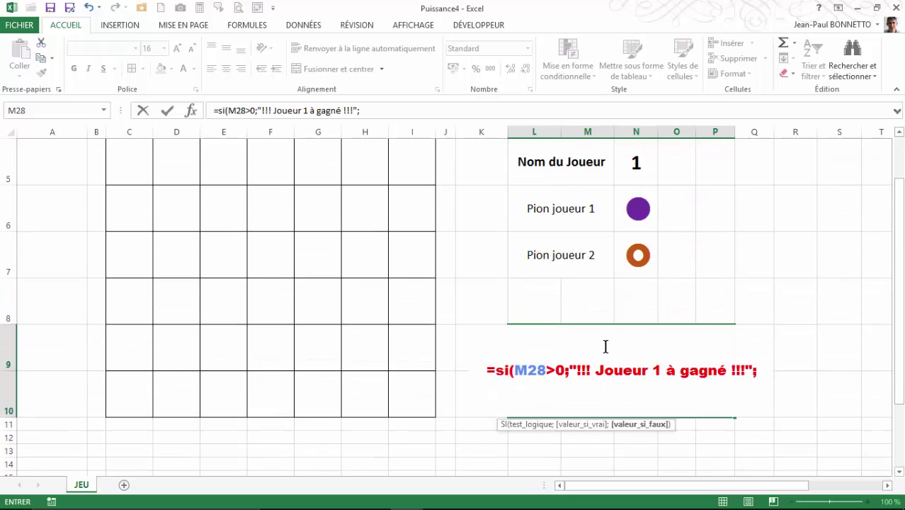
scroll(600, 376, "down", 2)
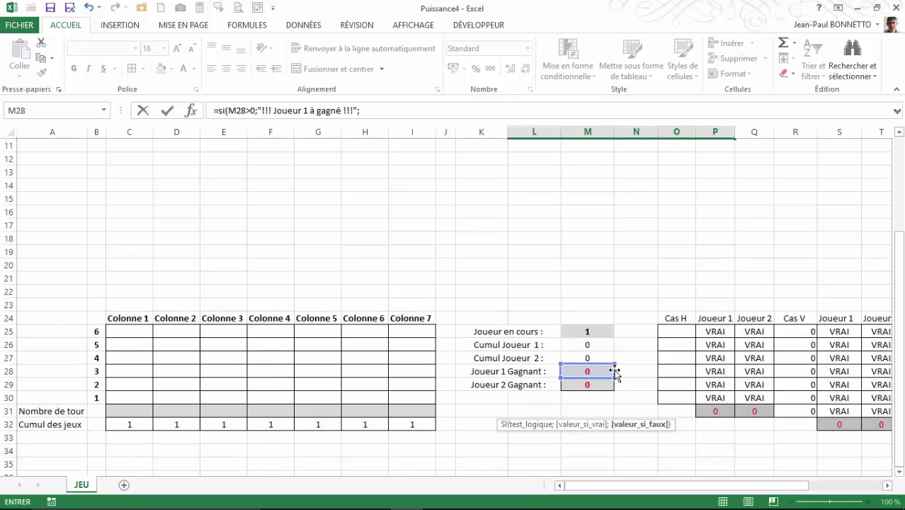
left_click(388, 111)
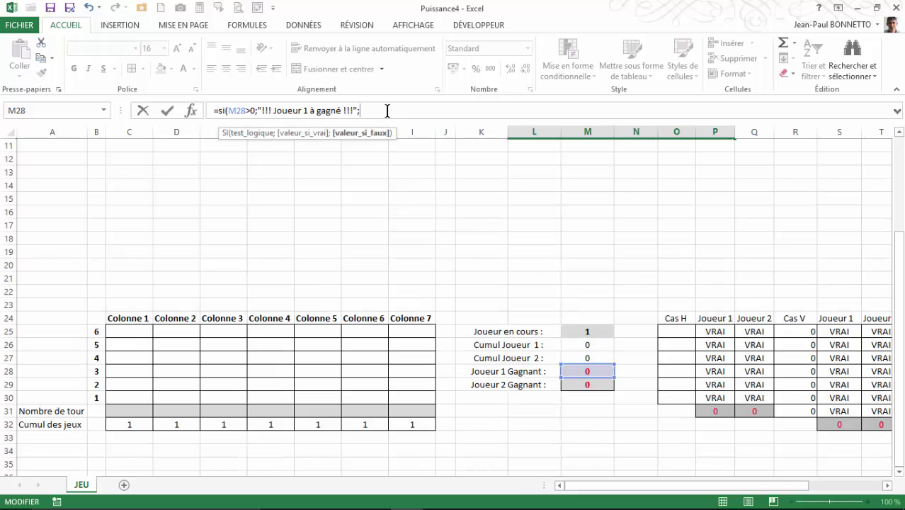
type("si(")
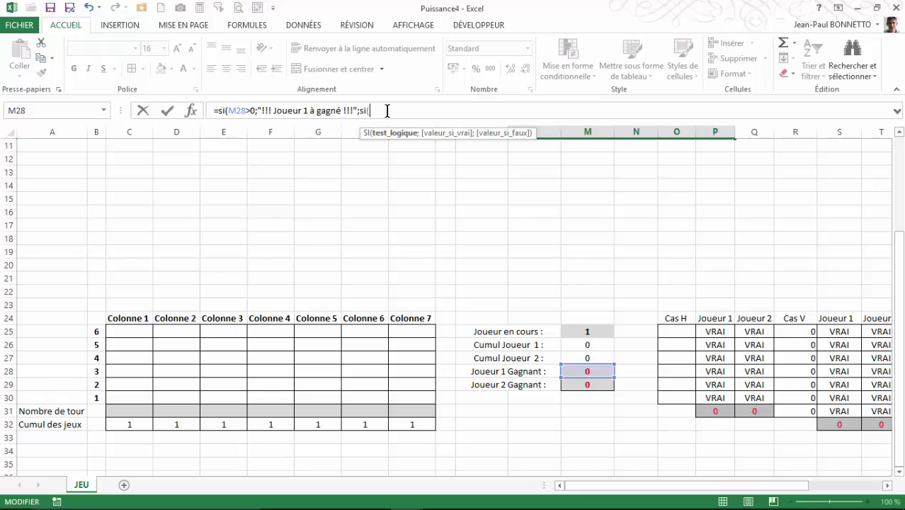
left_click(600, 384)
type(">")
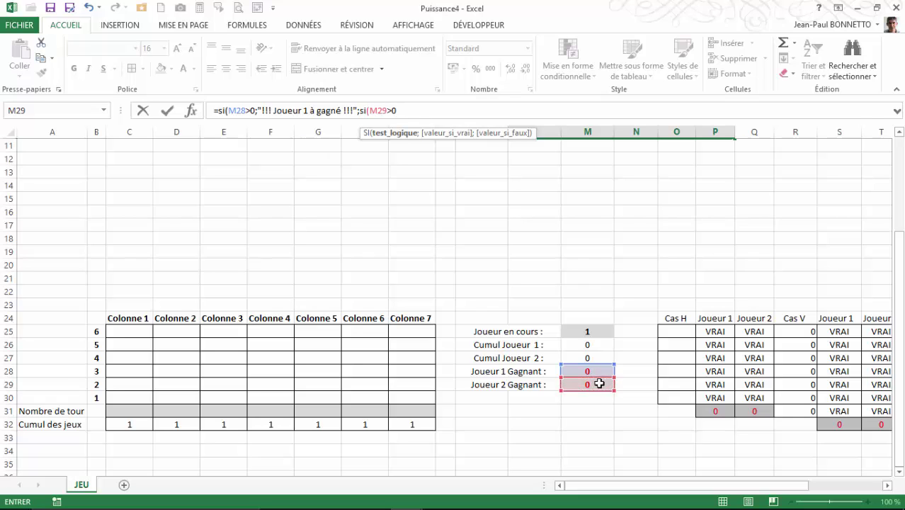
type("0;\"!!! Joeur 2 à ga")
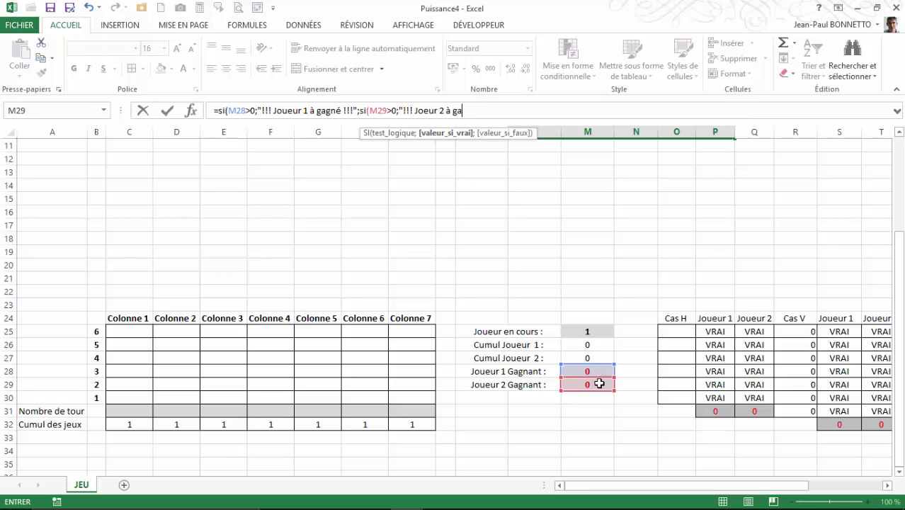
type("né")
Correct "à" to "a" in both winner messages and fix the spelling of "Joueur" in the second one.
double_click(312, 113)
type("a")
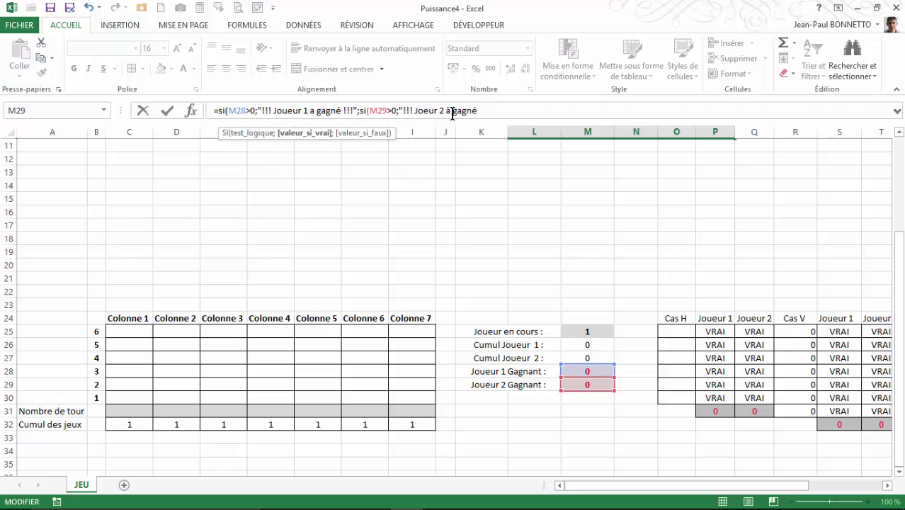
left_click(447, 112)
key("Delete")
type("a")
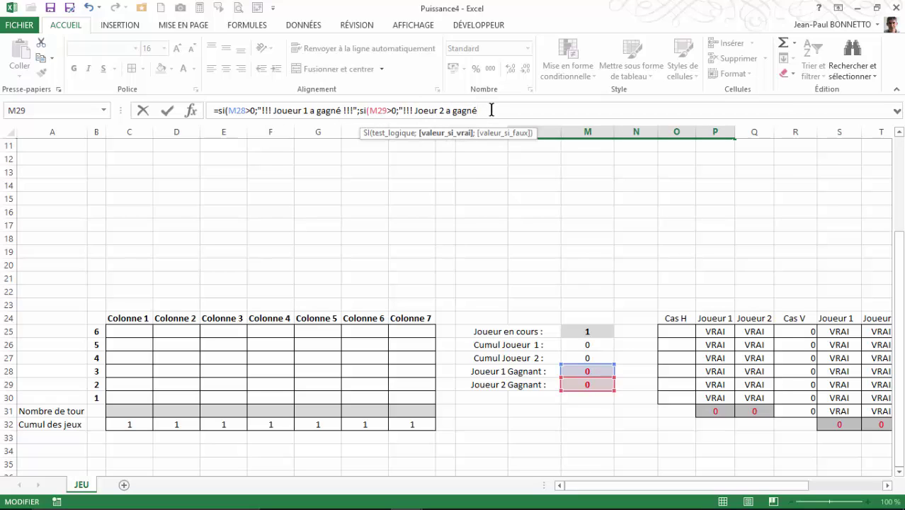
left_click(424, 112)
type("u")
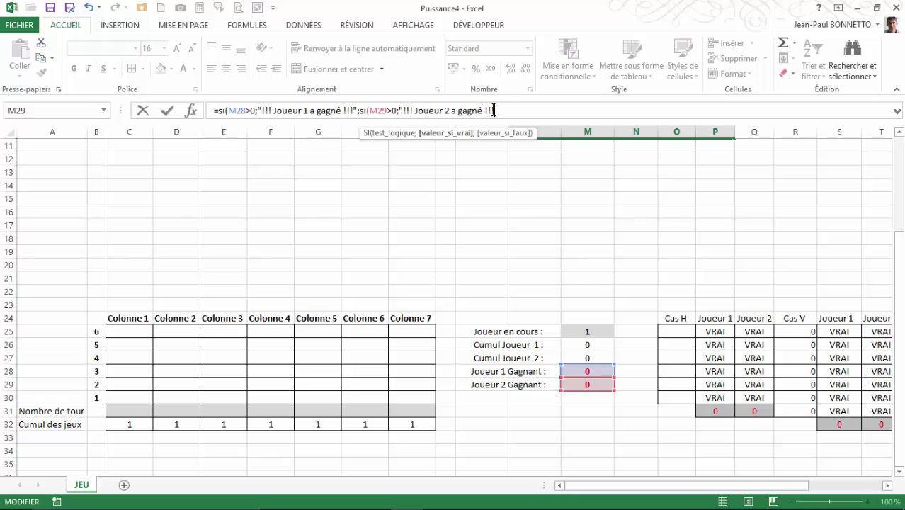
Complete the L9 formula by ending the second message with !!! and using empty text ("") as the nested SI's false value.
type(";")
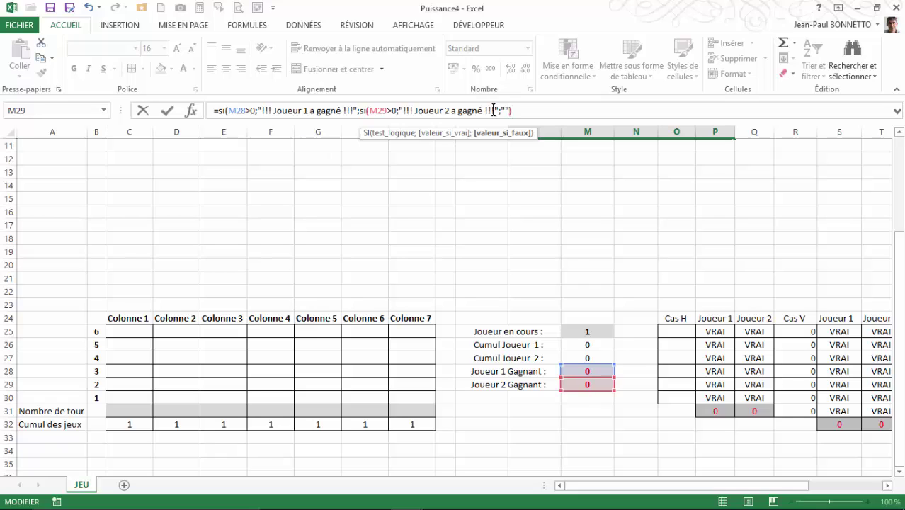
type(")")
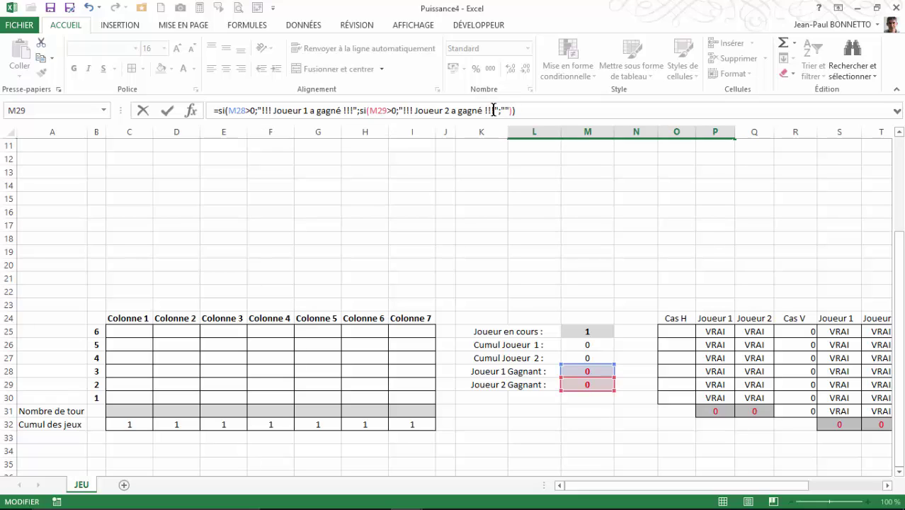
key("Return")
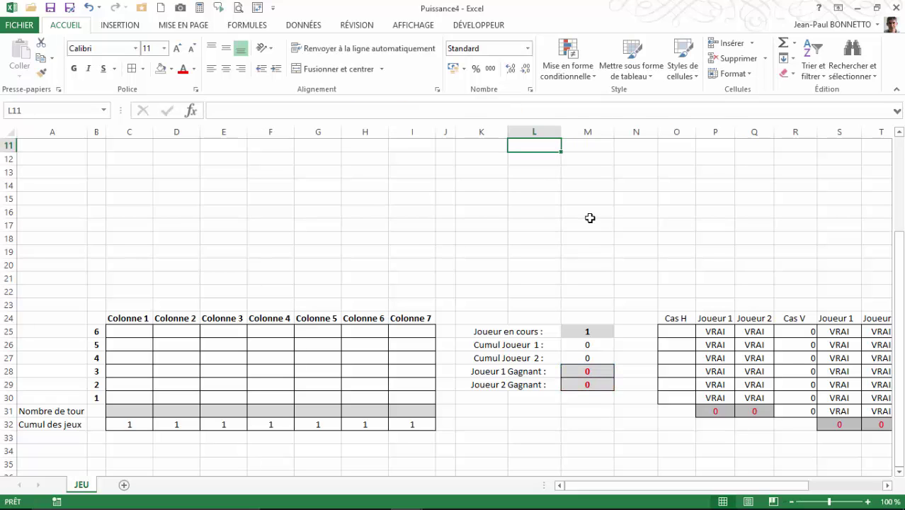
scroll(568, 261, "up", 1)
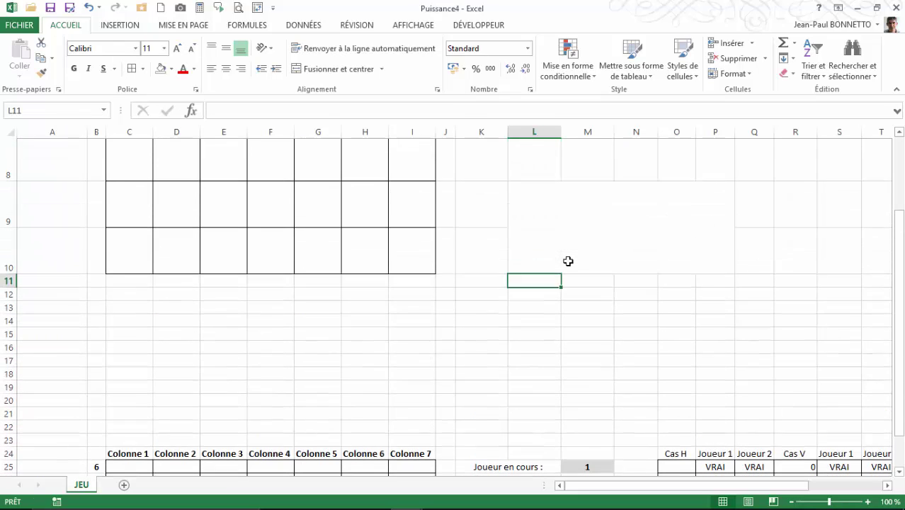
left_click(563, 238)
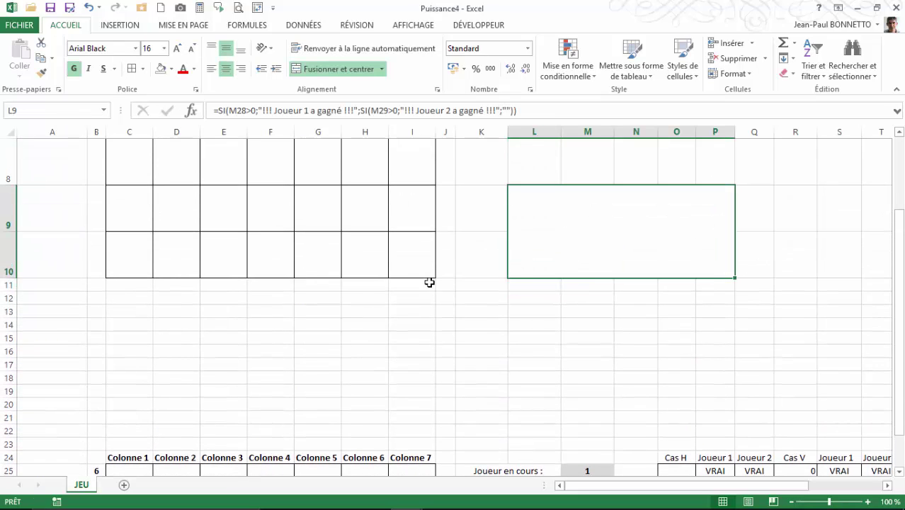
Simulate a vertical win for Joueur 1 by entering 11111 in D31 under Colonne 2.
scroll(428, 281, "down", 3)
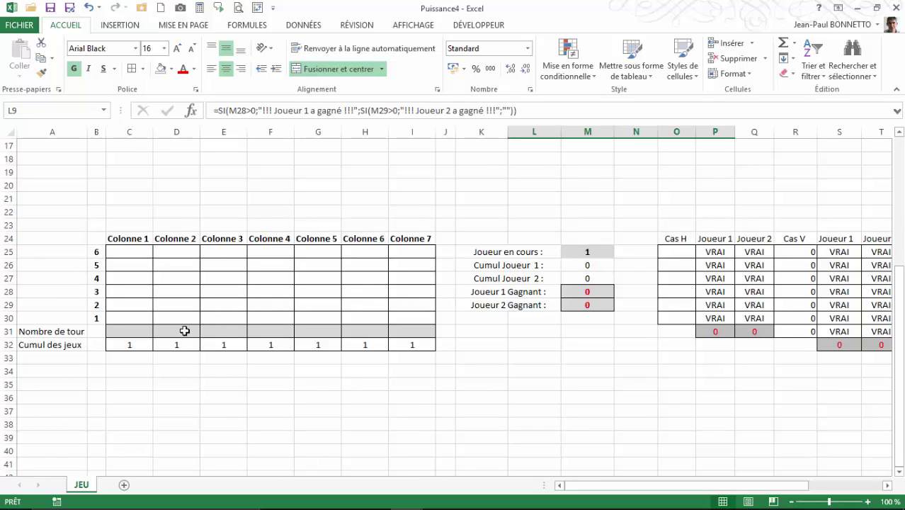
left_click(183, 330)
type("11111")
key("Return")
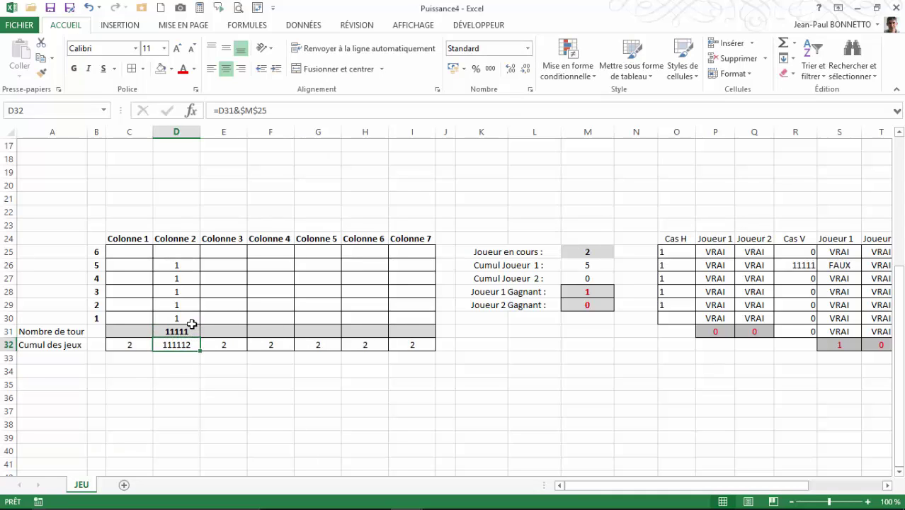
Check the Joueur 1 Gagnant cell M28 and the winner message in L9 beside the board.
left_click(588, 292)
scroll(589, 291, "up", 2)
scroll(597, 261, "up", 1)
scroll(597, 261, "down", 1)
scroll(598, 261, "up", 3)
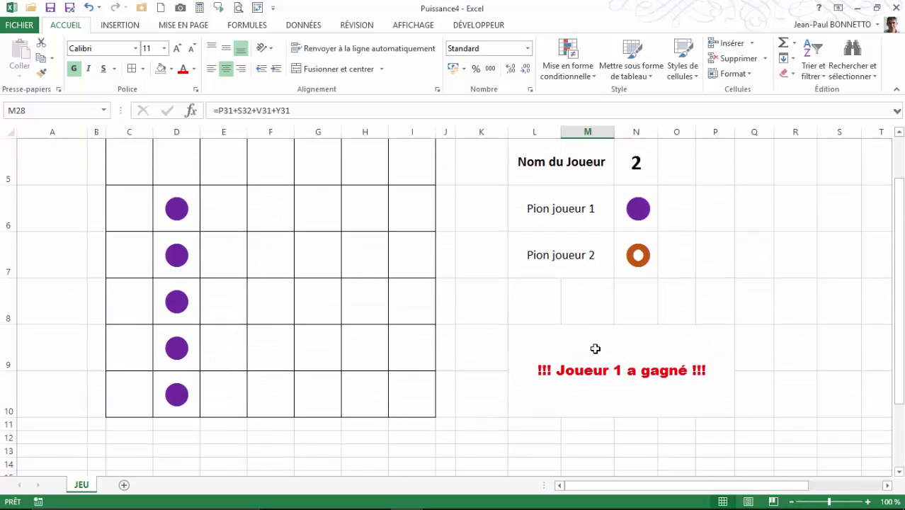
left_click(564, 380)
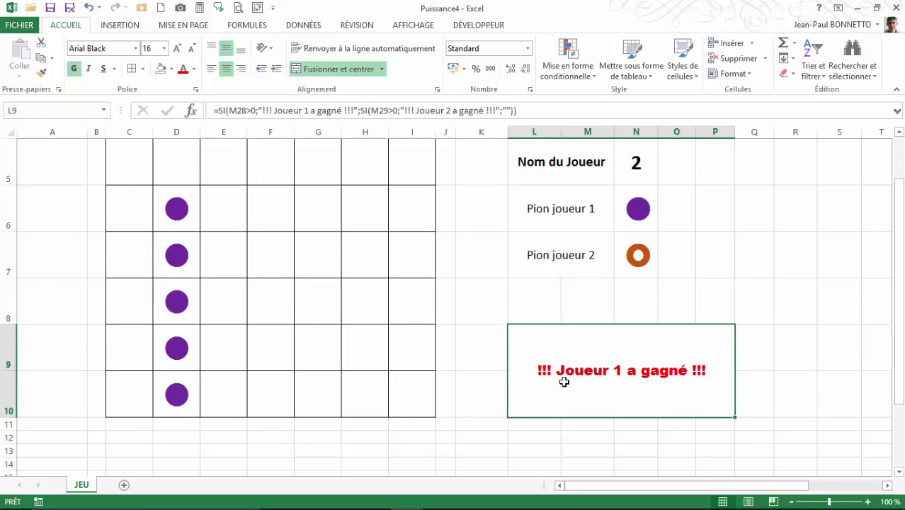
Clear the test moves from D31 under Colonne 2.
scroll(460, 390, "down", 2)
scroll(460, 390, "down", 1)
left_click(185, 411)
key("Delete")
Simulate a horizontal win for Joueur 2 by entering 2 in each of the cells E31 to H31.
left_click(213, 411)
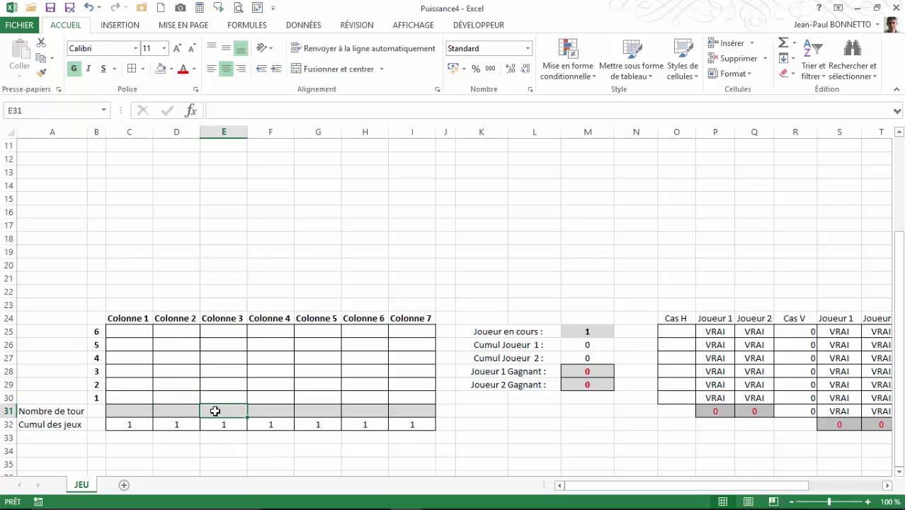
type("2")
left_click(263, 411)
type("2")
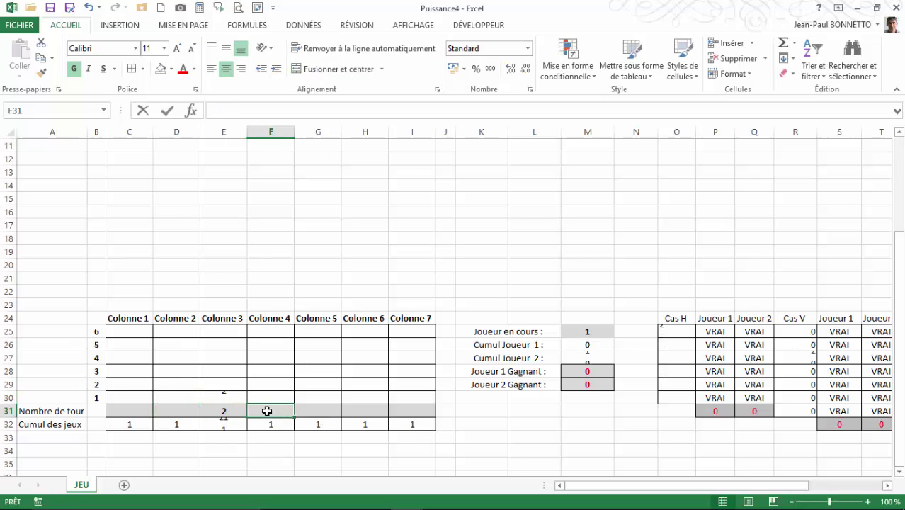
left_click(317, 411)
type("2")
left_click(364, 411)
type("2")
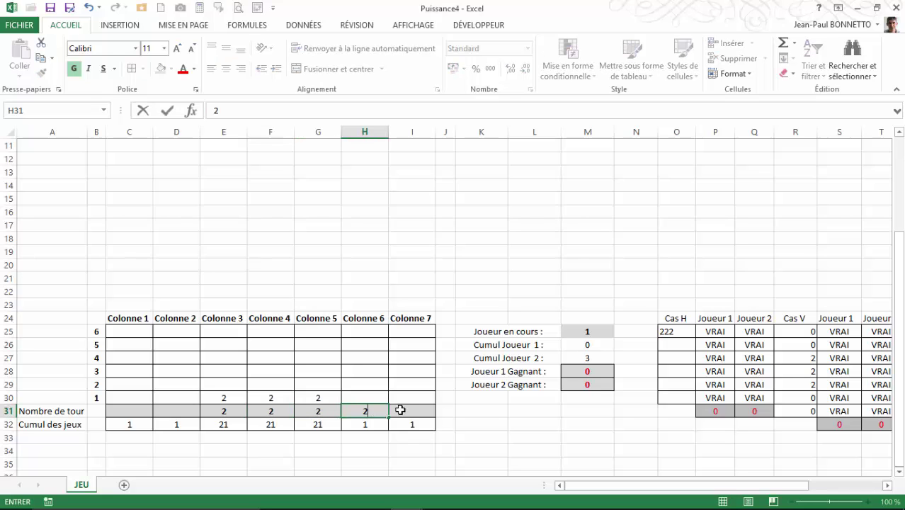
left_click(409, 410)
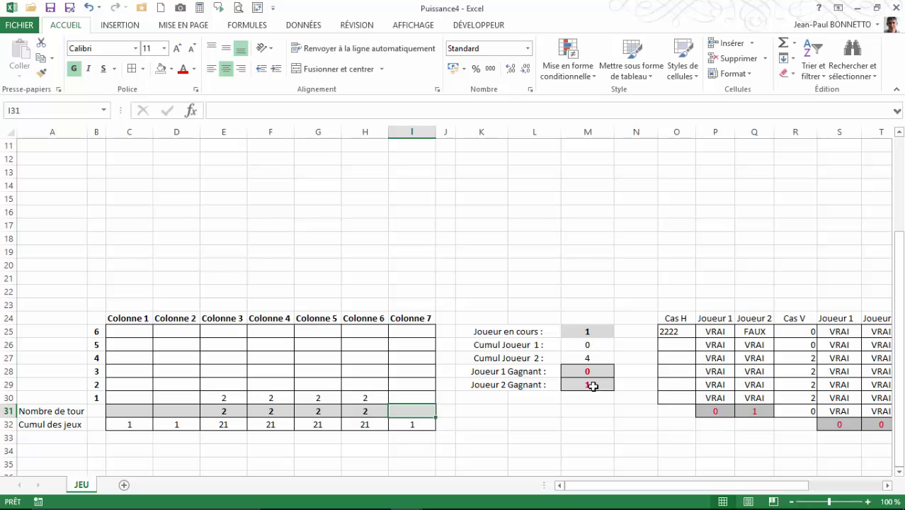
left_click_drag(653, 488, 697, 494)
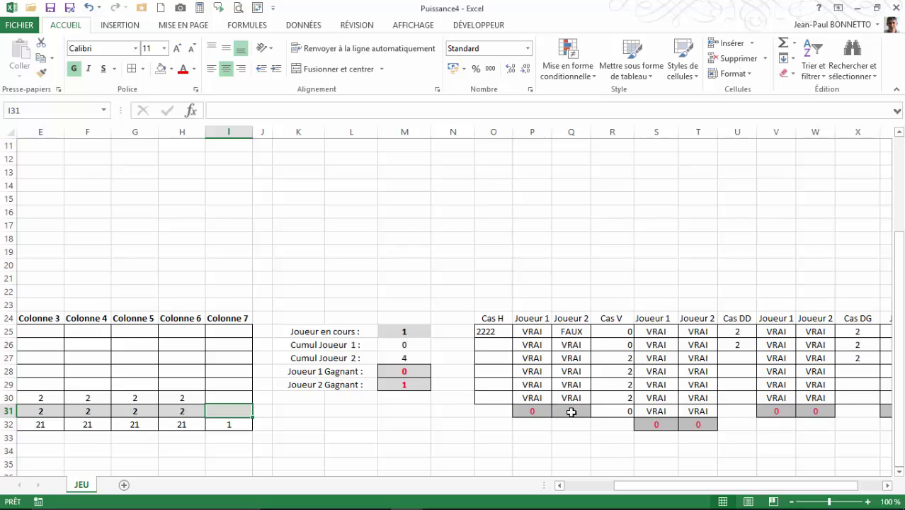
Check the Joueur 2 Gagnant cell M29 and the winner message in L9 beside the board.
left_click_drag(714, 489, 649, 491)
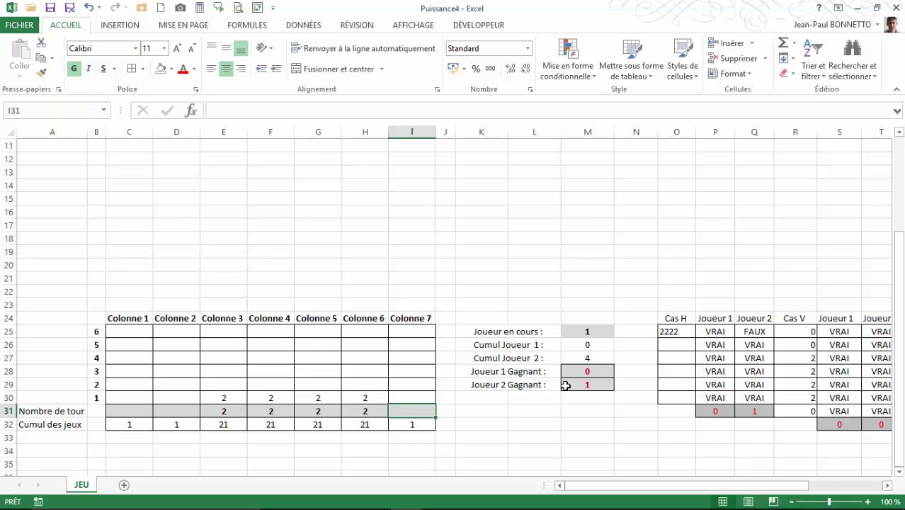
scroll(420, 253, "up", 2)
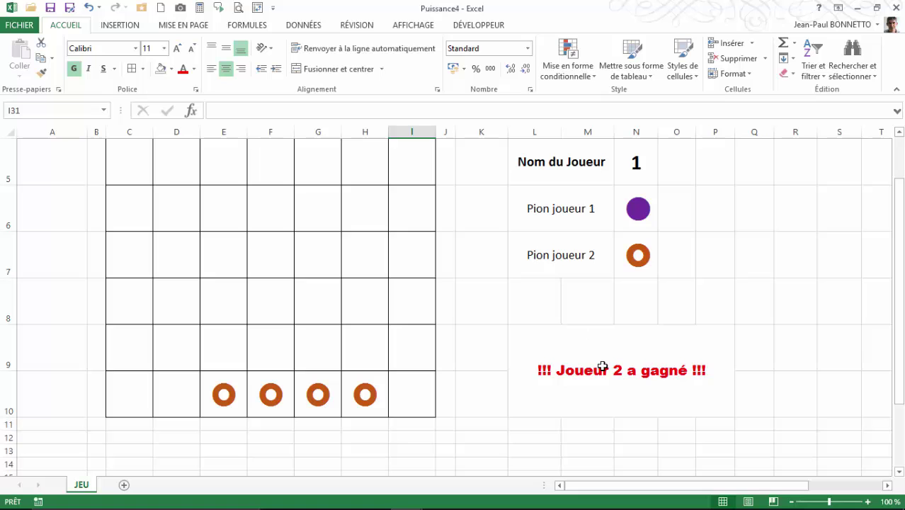
scroll(578, 343, "down", 1)
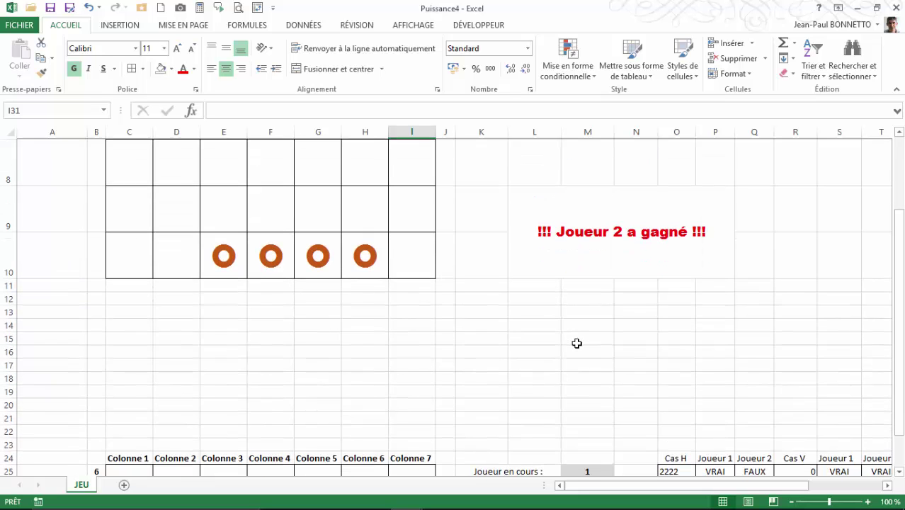
scroll(578, 343, "down", 1)
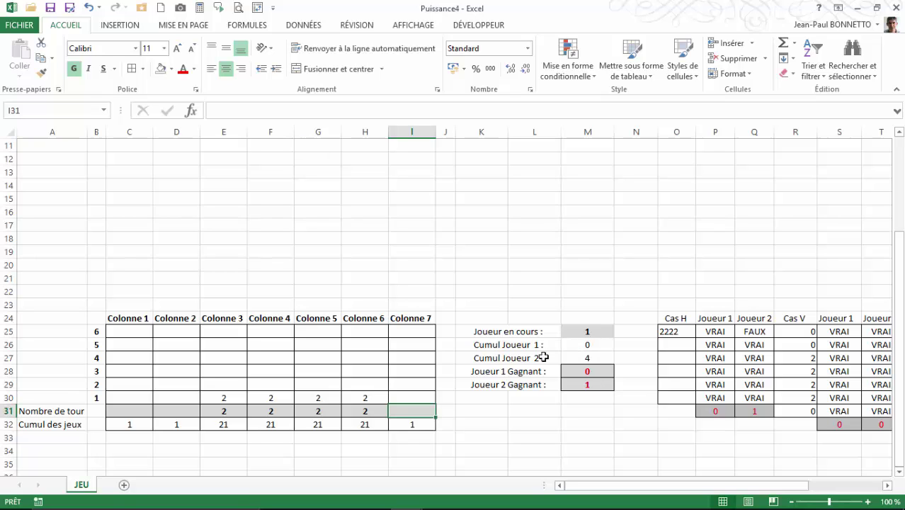
Inspect the Nom du Joueur formula in N5 and compare it with the Joueur en cours cell M25.
scroll(561, 346, "up", 3)
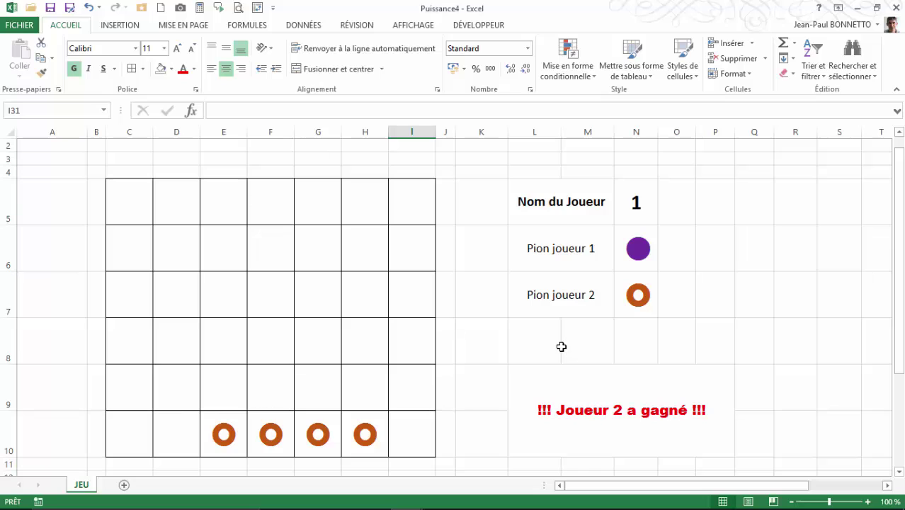
left_click(637, 201)
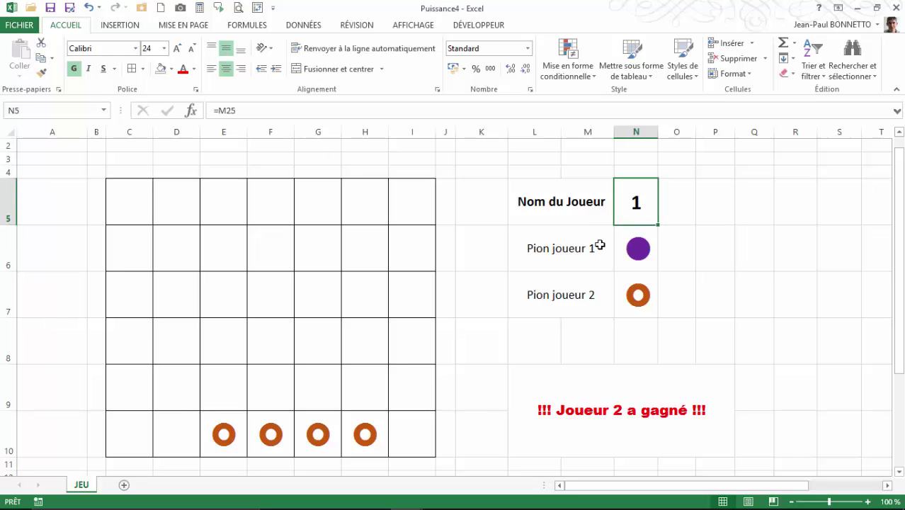
scroll(600, 245, "down", 5)
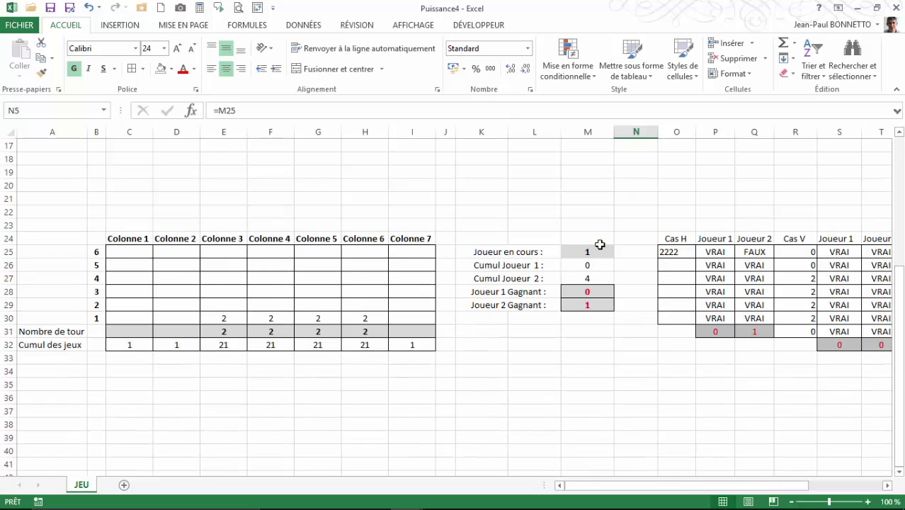
scroll(330, 330, "up", 1)
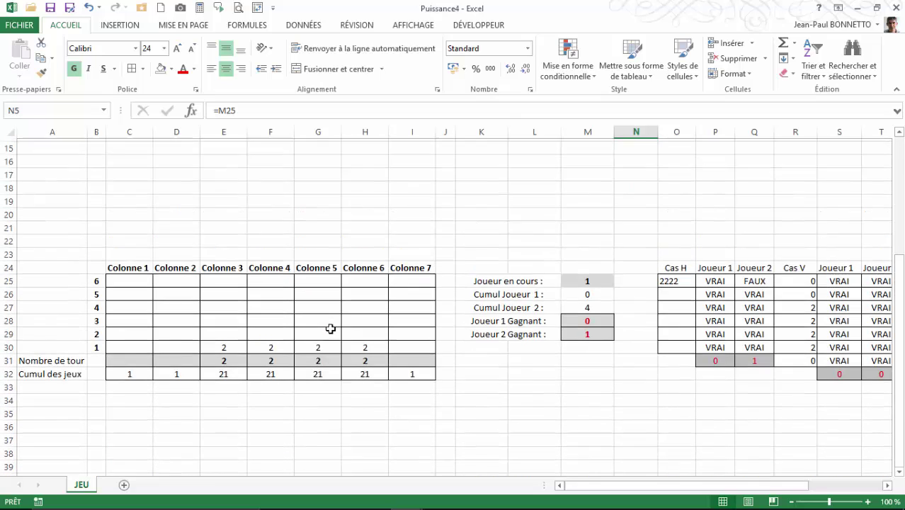
scroll(331, 327, "down", 4)
scroll(330, 328, "up", 1)
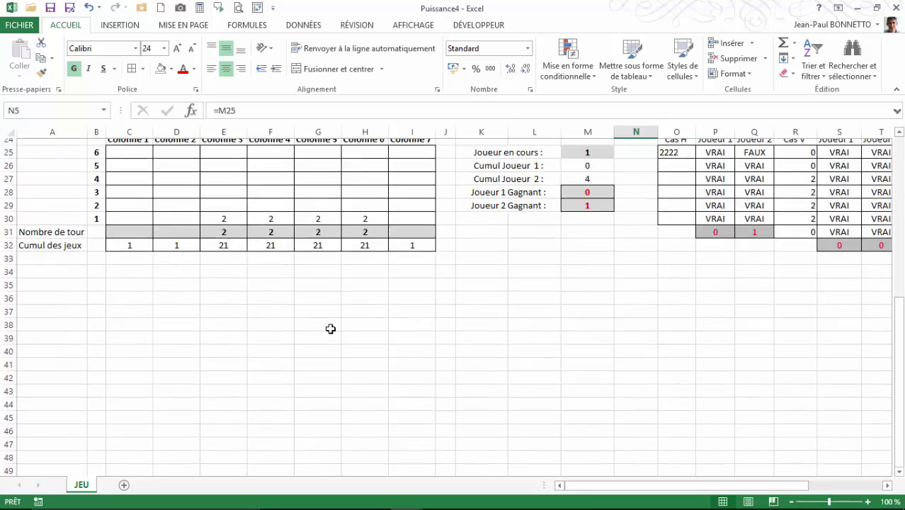
Look over the empty cells in rows 2 and 3 above the board, from column C to column I.
left_click_drag(901, 423, 901, 273)
left_click(131, 170)
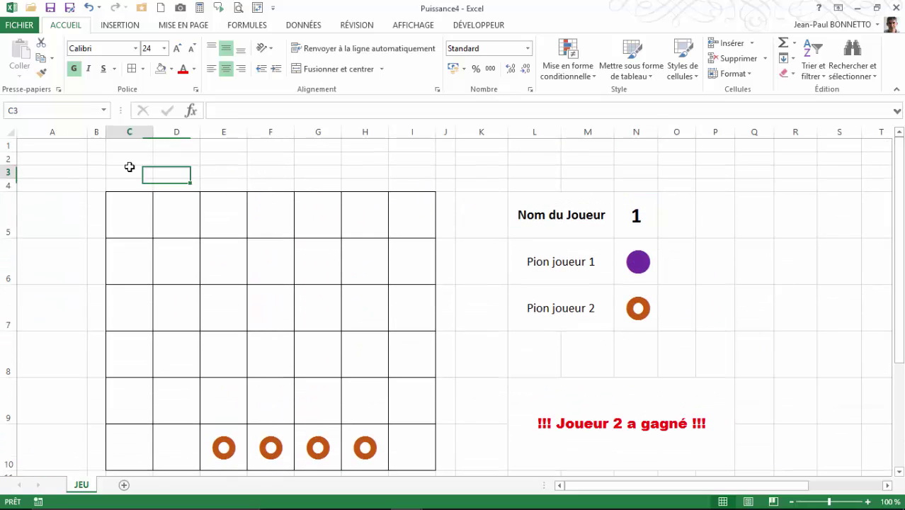
left_click_drag(132, 153, 176, 177)
left_click_drag(224, 158, 364, 174)
left_click_drag(412, 158, 415, 173)
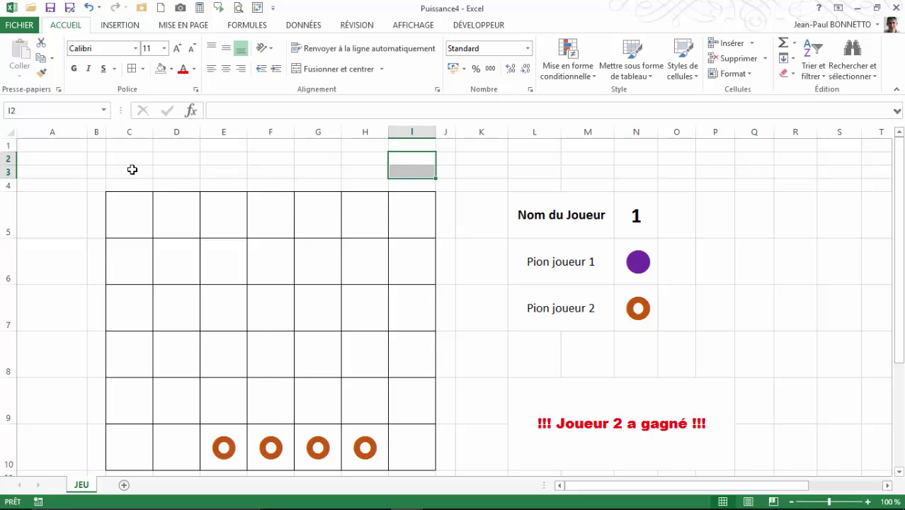
Compare the board with the move table in rows 24 to 32 and inspect the formula in board cell C9.
scroll(238, 394, "down", 5)
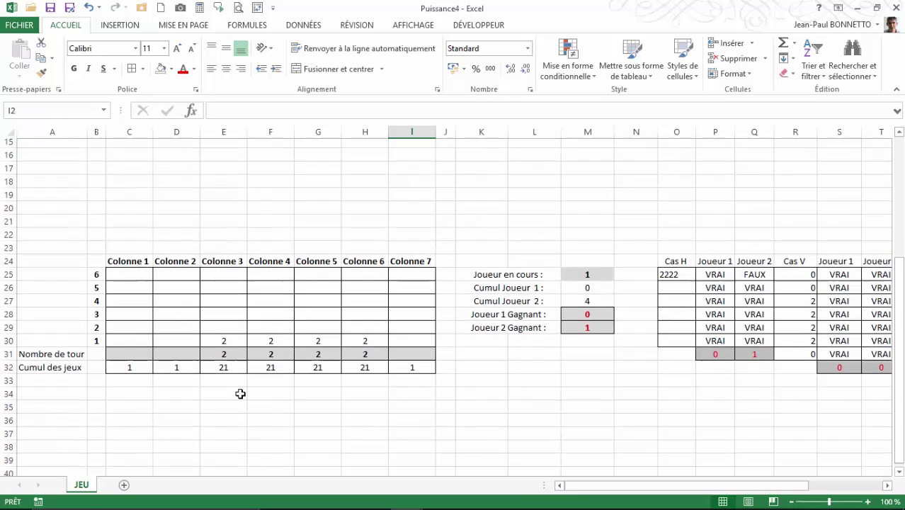
scroll(233, 323, "up", 4)
scroll(233, 323, "down", 4)
scroll(232, 323, "up", 4)
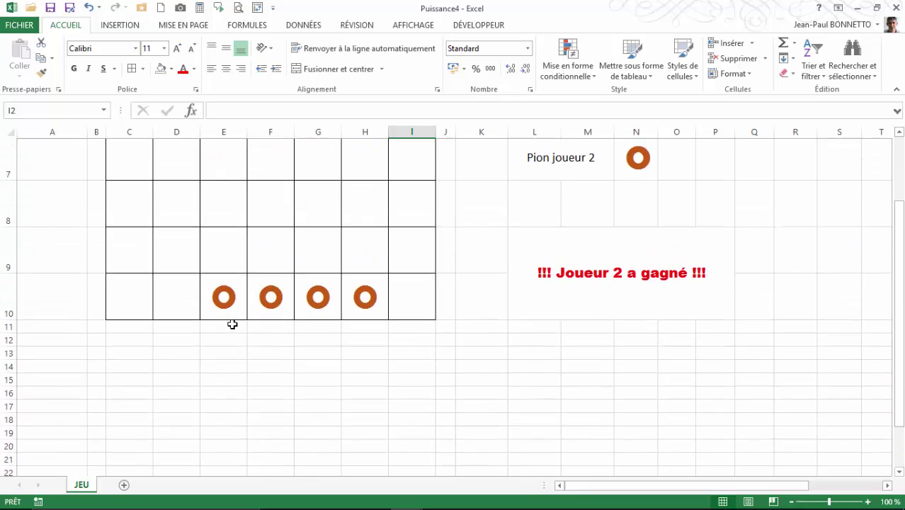
scroll(233, 320, "down", 1)
scroll(232, 320, "up", 2)
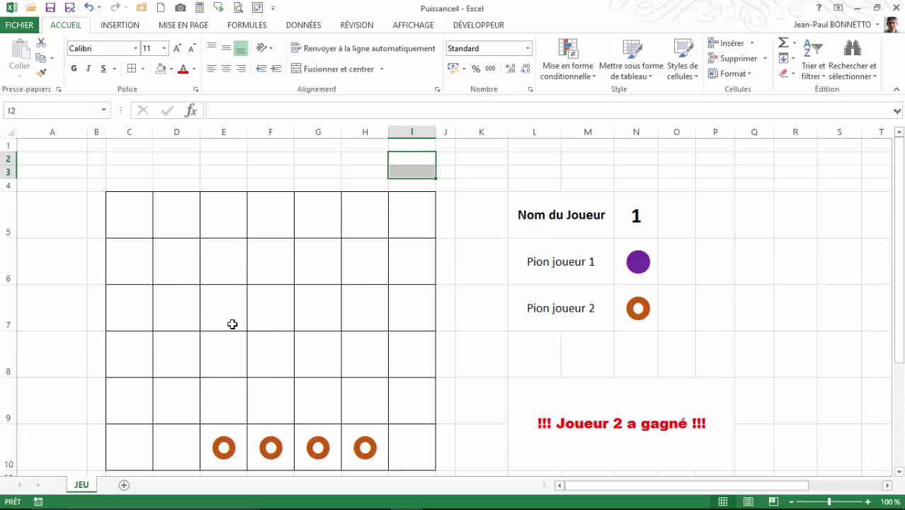
left_click(135, 167)
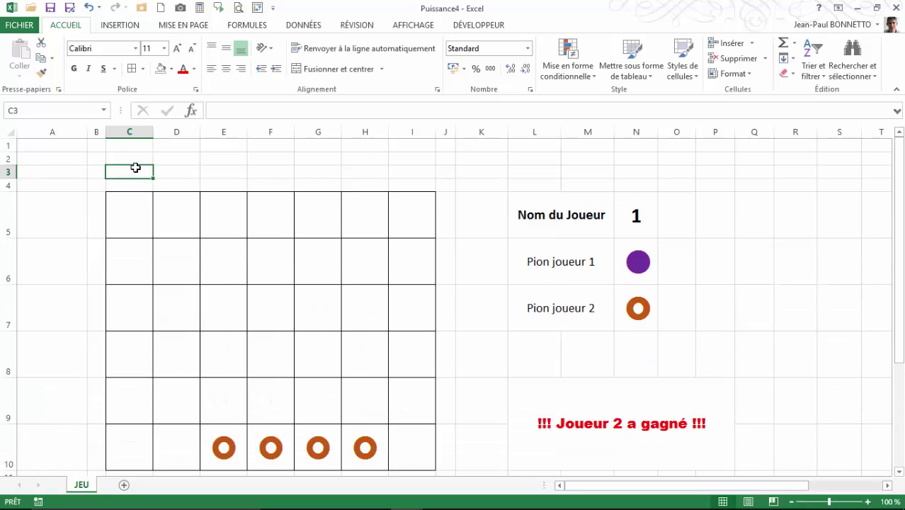
left_click(133, 439)
left_click(145, 399)
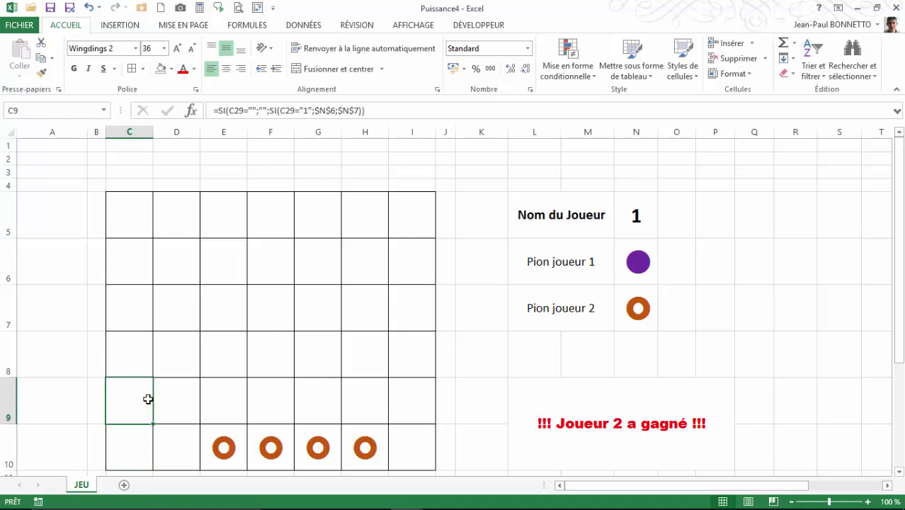
scroll(146, 398, "down", 5)
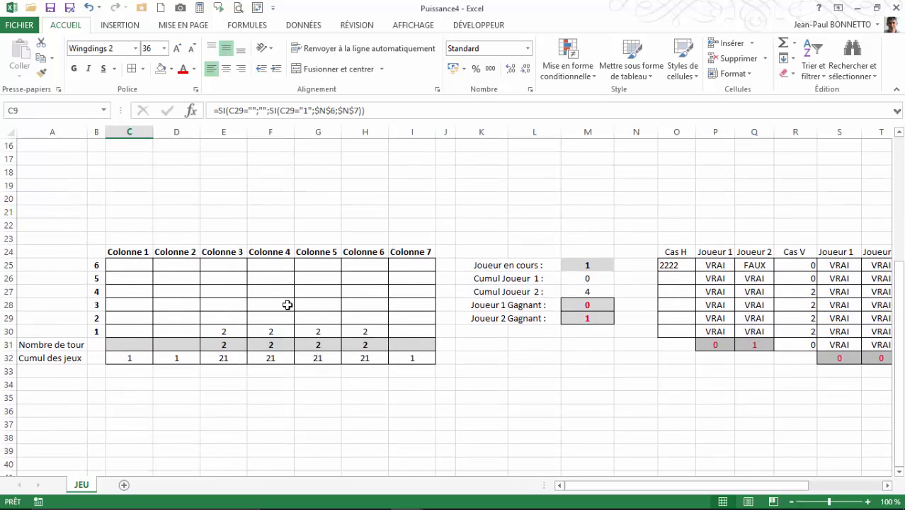
scroll(288, 305, "up", 5)
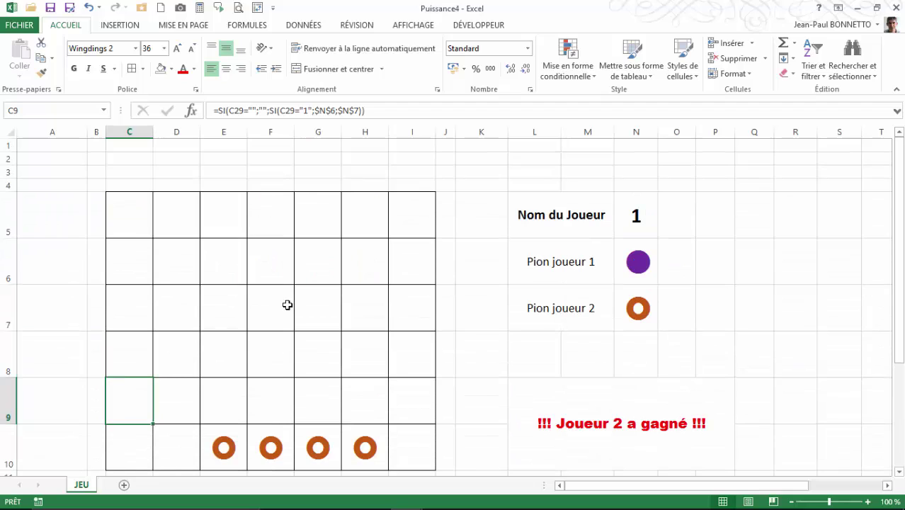